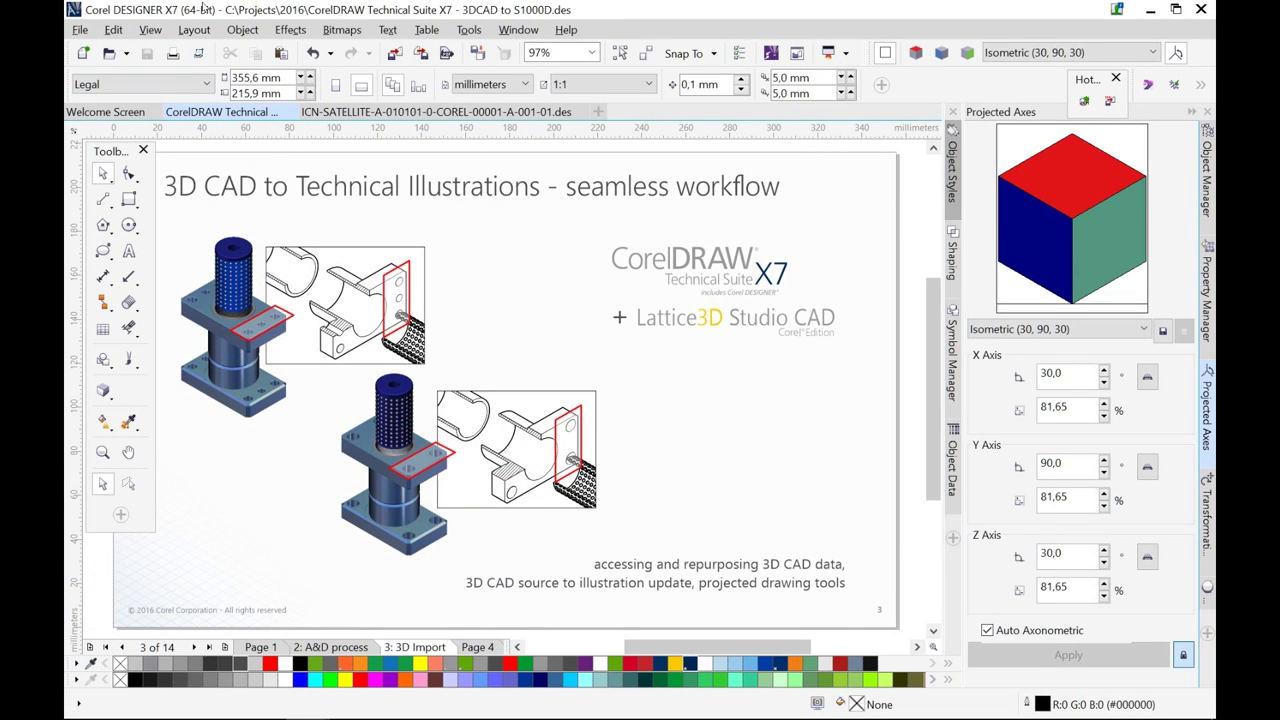
Step: Open the File menu in Corel DESIGNER X7 to reach 3D Import
{"action": "left_click", "coordinate": [80, 31]}
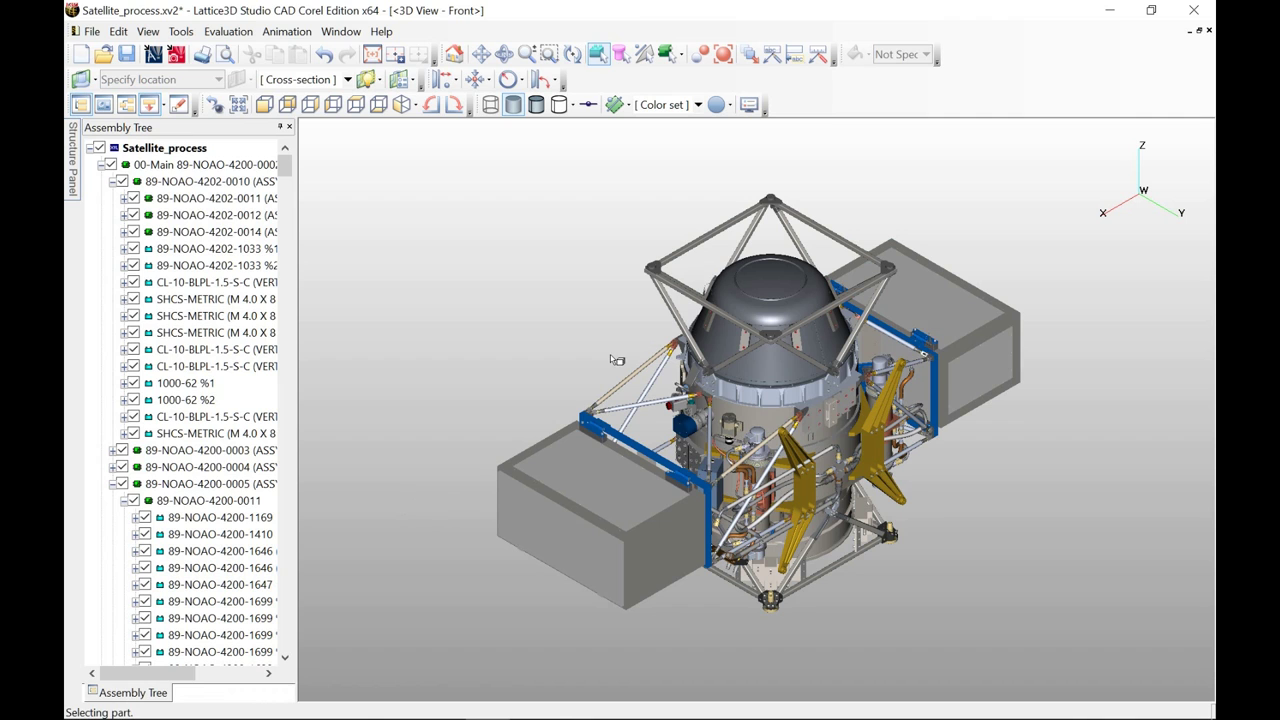
Step: Zoom in on the Satellite_process model and switch to the Pan tool
{"action": "scroll", "coordinate": [790, 390], "scroll_direction": "up", "scroll_amount": 3}
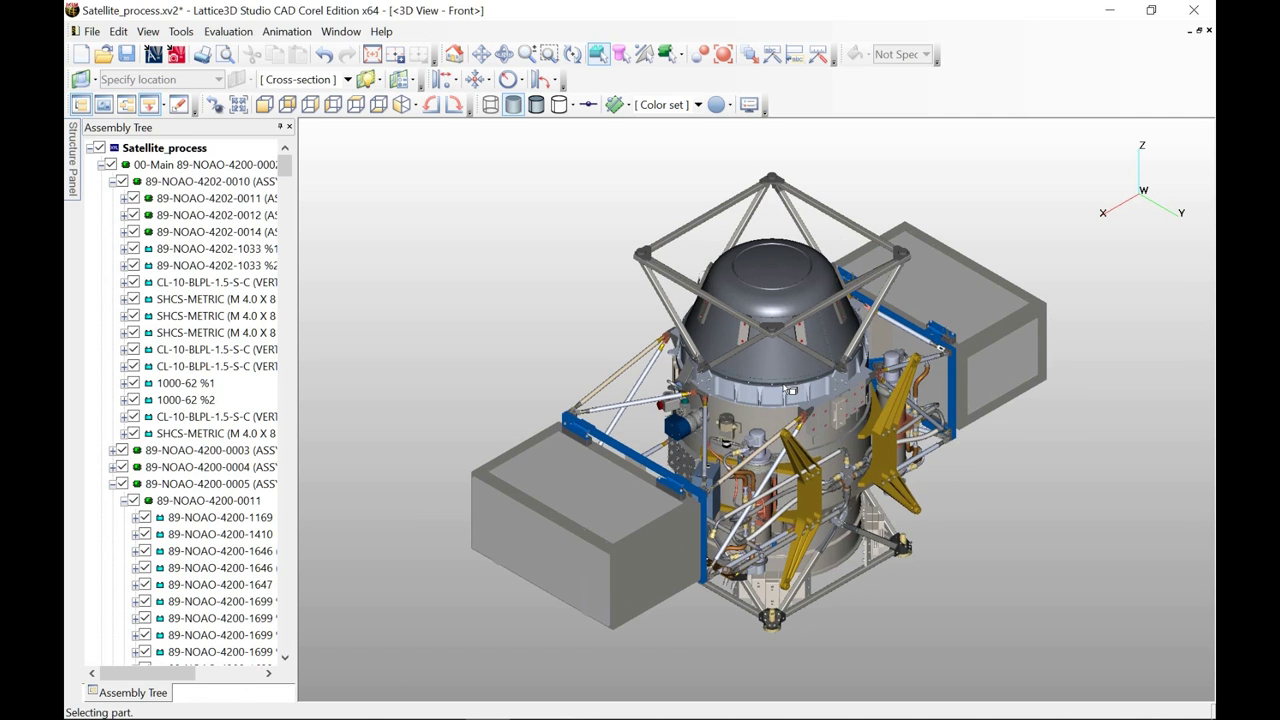
{"action": "scroll", "coordinate": [790, 390], "scroll_direction": "up", "scroll_amount": 1}
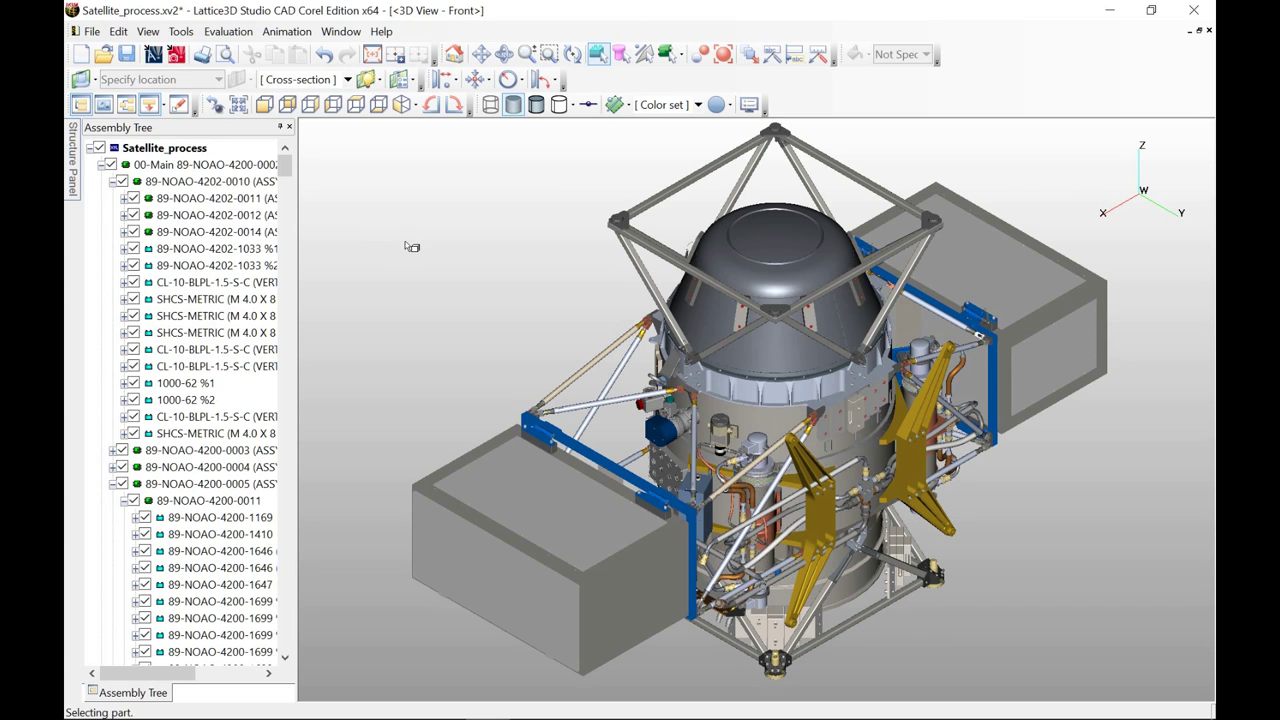
{"action": "left_click", "coordinate": [504, 54]}
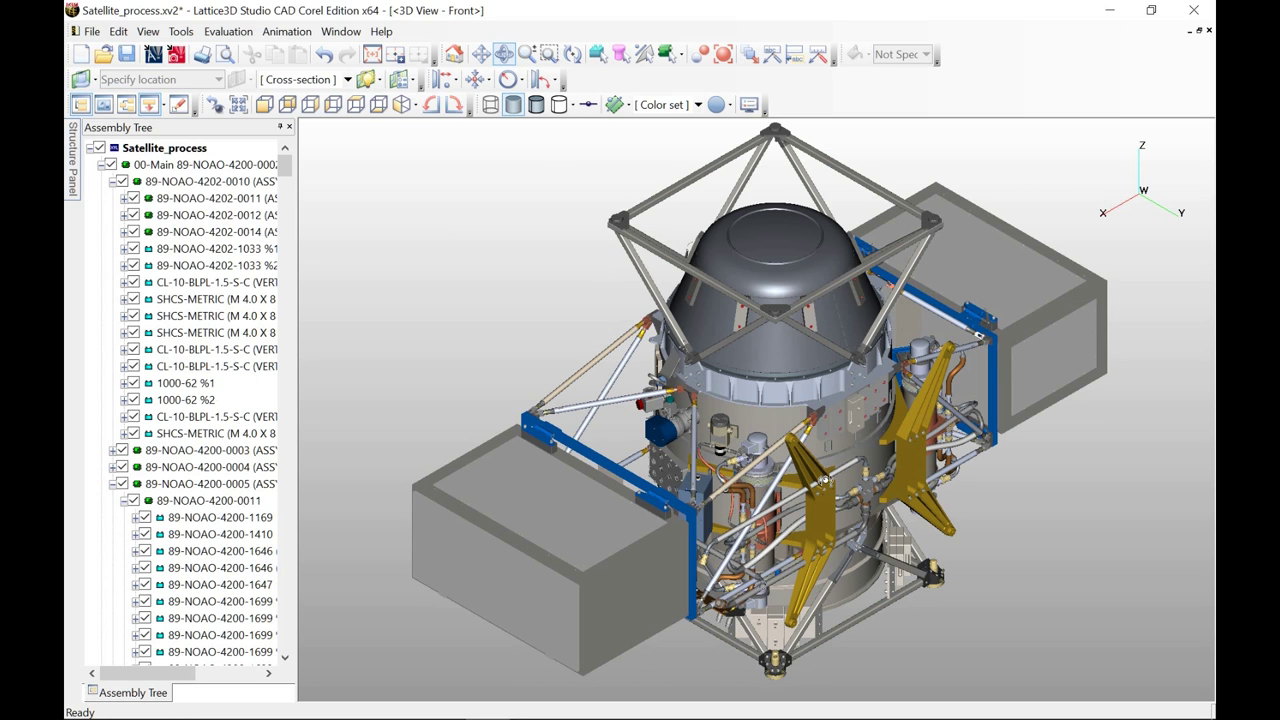
Step: Review the View > Clipping Settings dialog and close it unchanged
{"action": "left_click", "coordinate": [148, 32]}
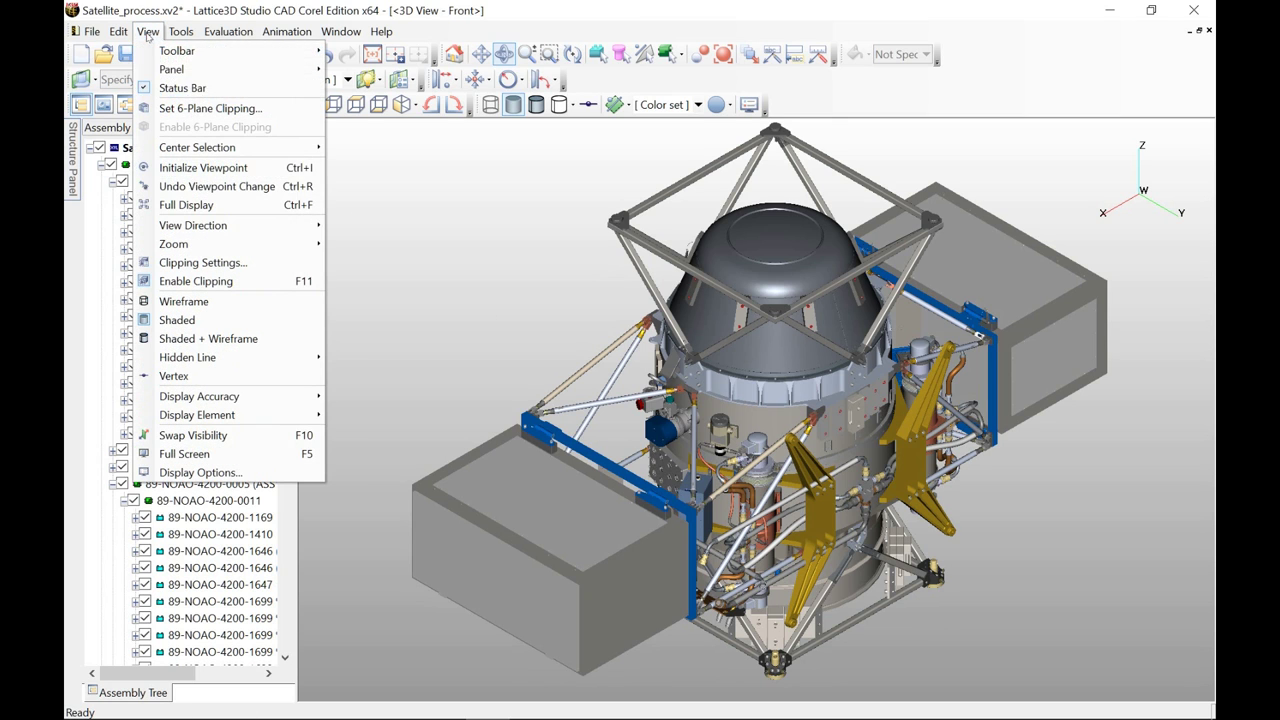
{"action": "left_click", "coordinate": [165, 262]}
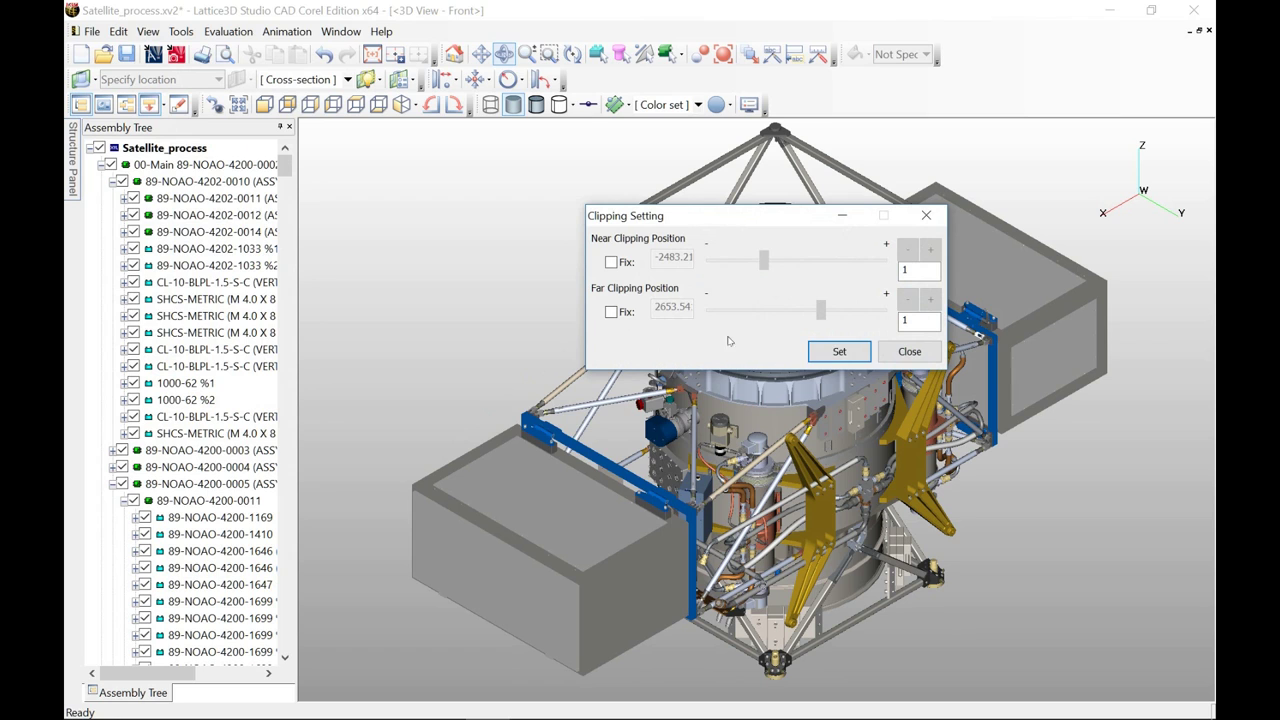
{"action": "left_click", "coordinate": [909, 351]}
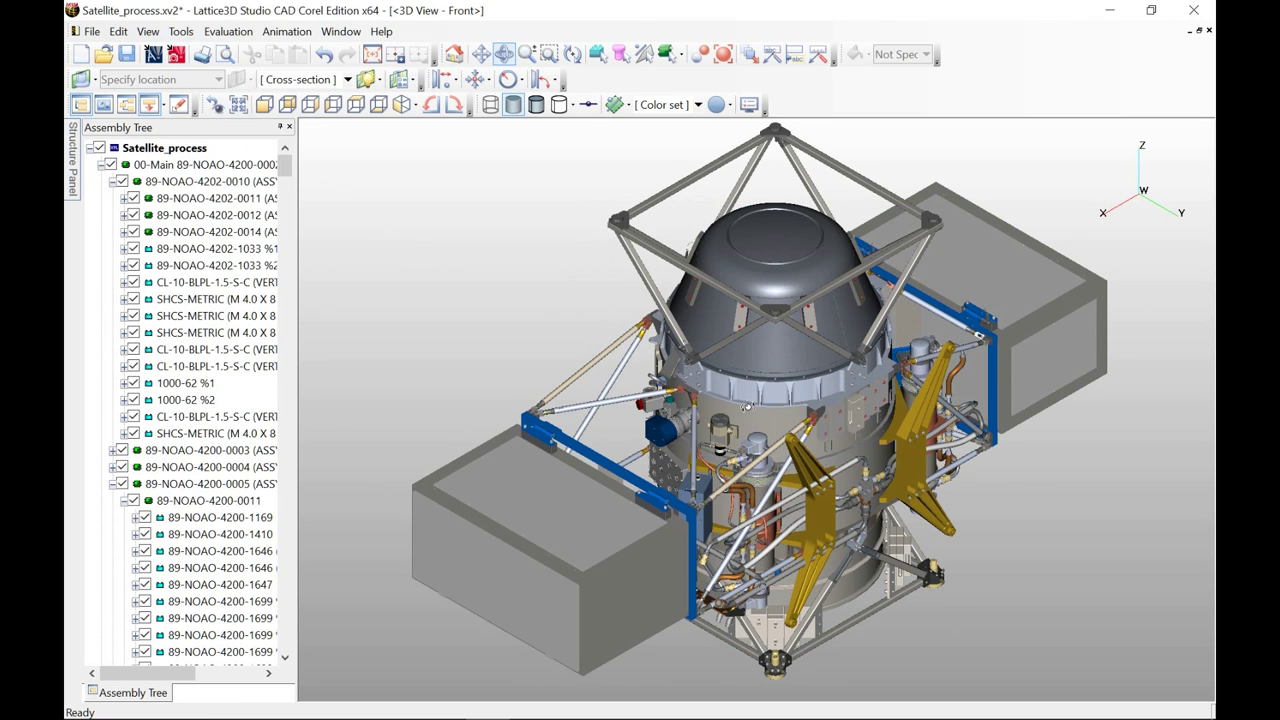
Step: Zoom out, orbit the satellite, then return to the ISO viewpoint
{"action": "scroll", "coordinate": [771, 417], "scroll_direction": "down", "scroll_amount": 3}
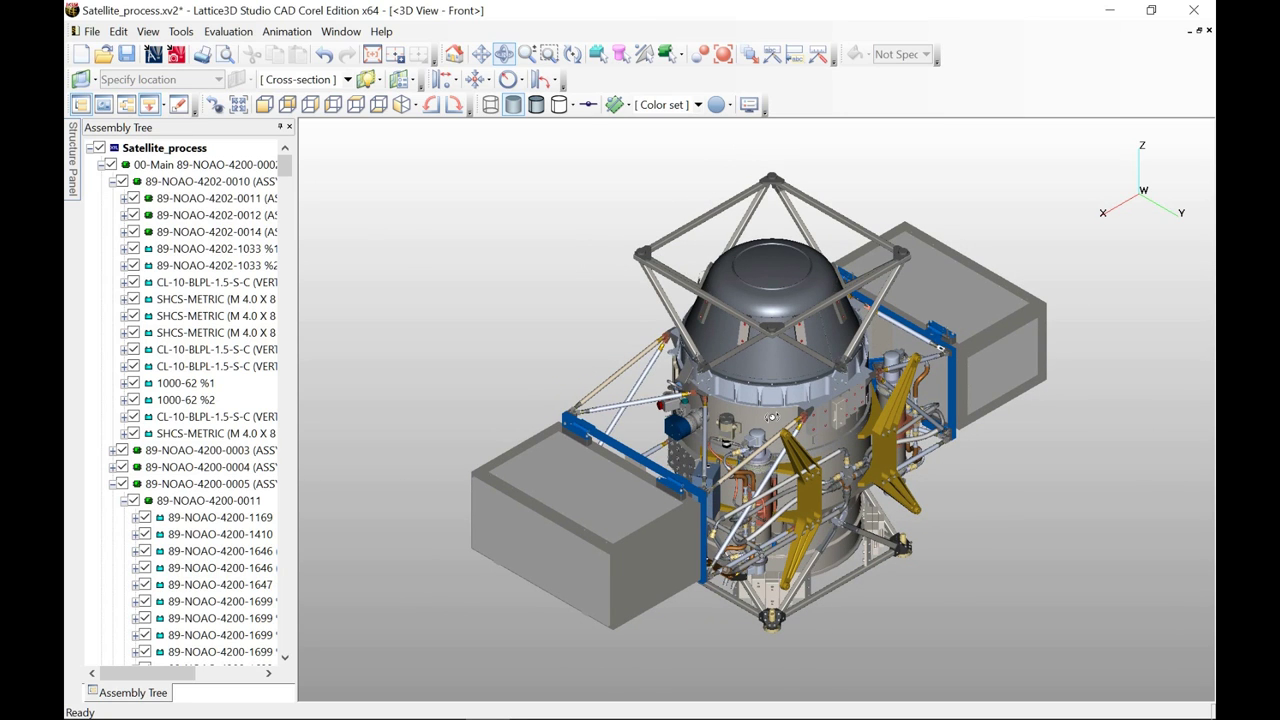
{"action": "left_click_drag", "start_coordinate": [818, 435], "coordinate": [588, 289]}
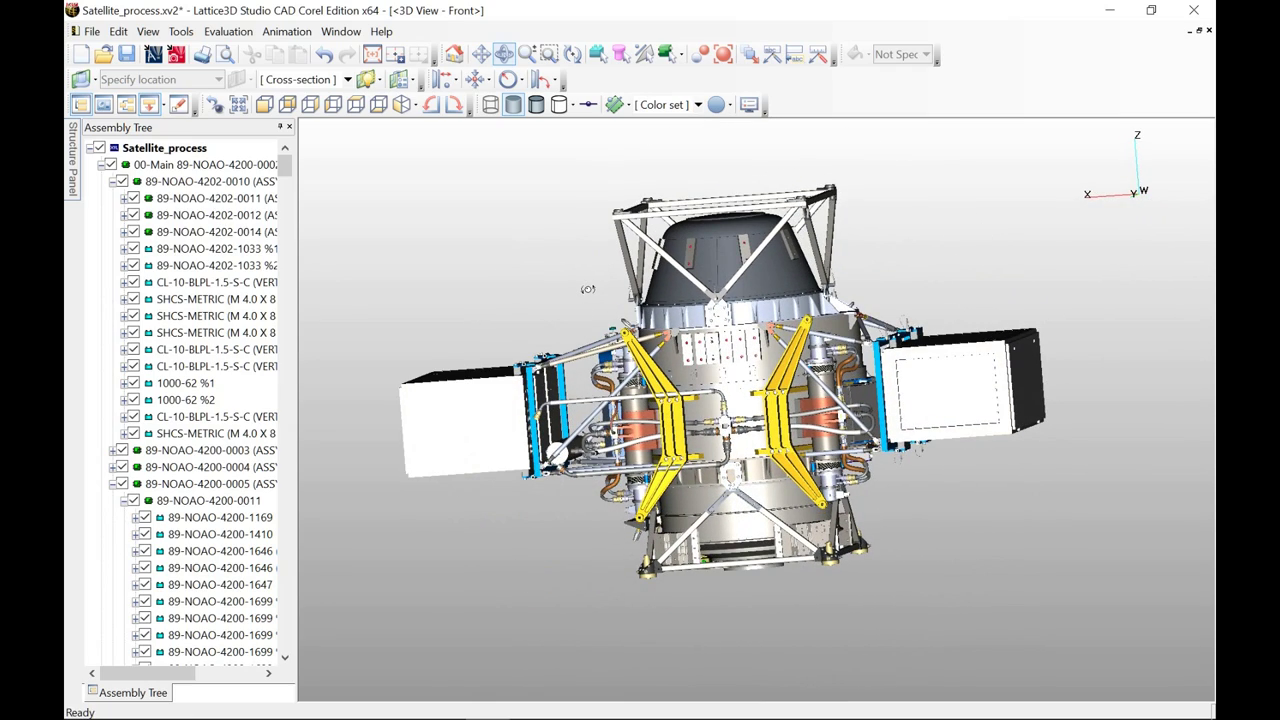
{"action": "left_click_drag", "start_coordinate": [908, 354], "coordinate": [955, 310]}
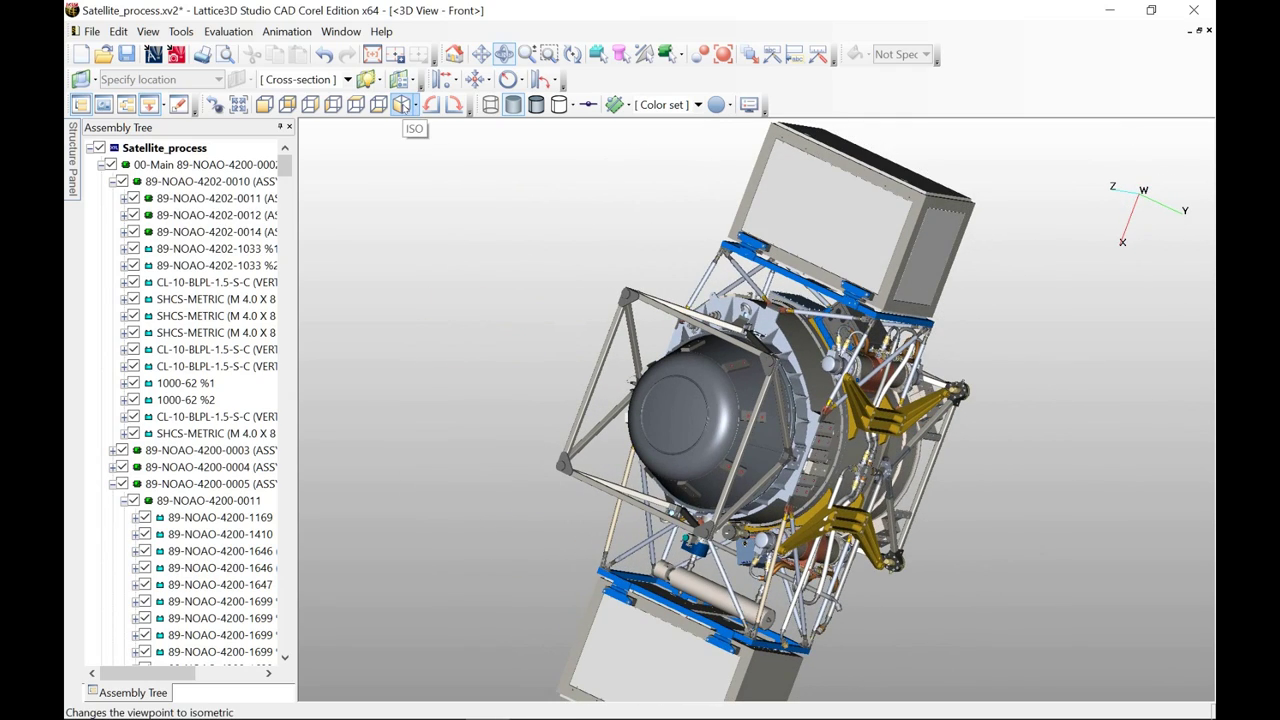
{"action": "left_click", "coordinate": [401, 104]}
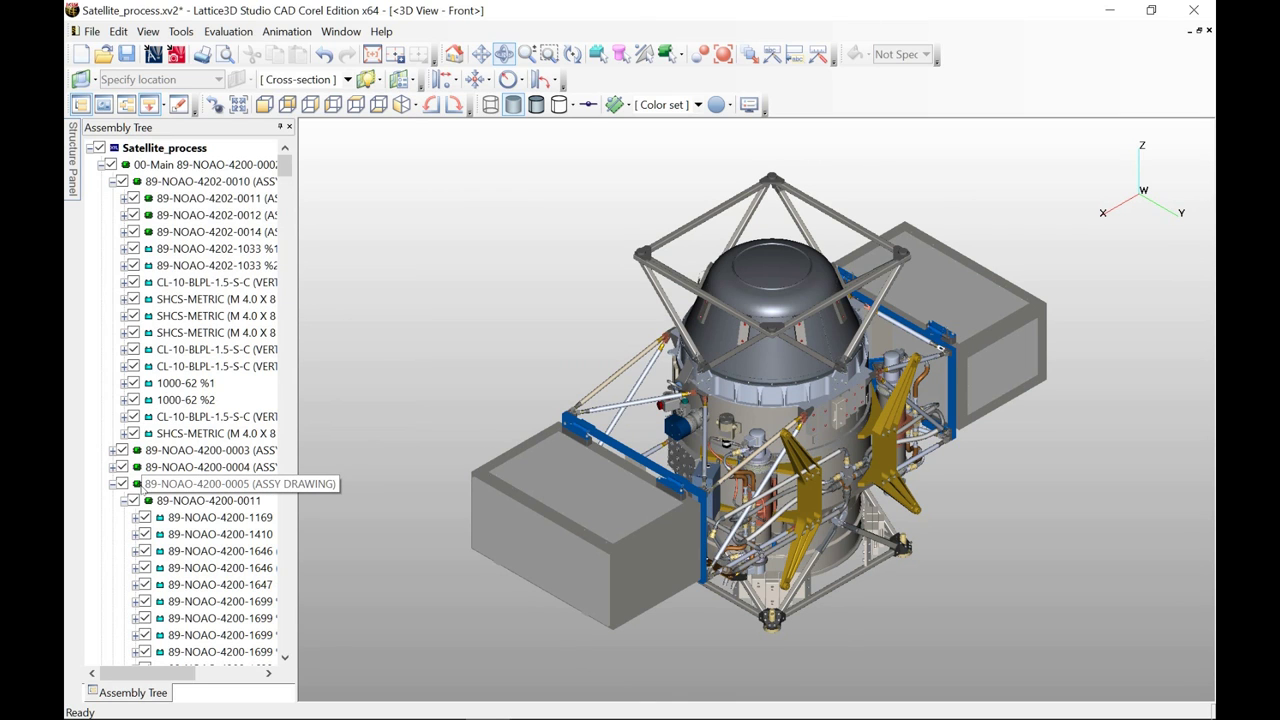
Step: Select assemblies 0003 and 0005, collapse branches 0005 and 4202-0010, and enable part selection
{"action": "scroll", "coordinate": [147, 484], "scroll_direction": "down", "scroll_amount": 6}
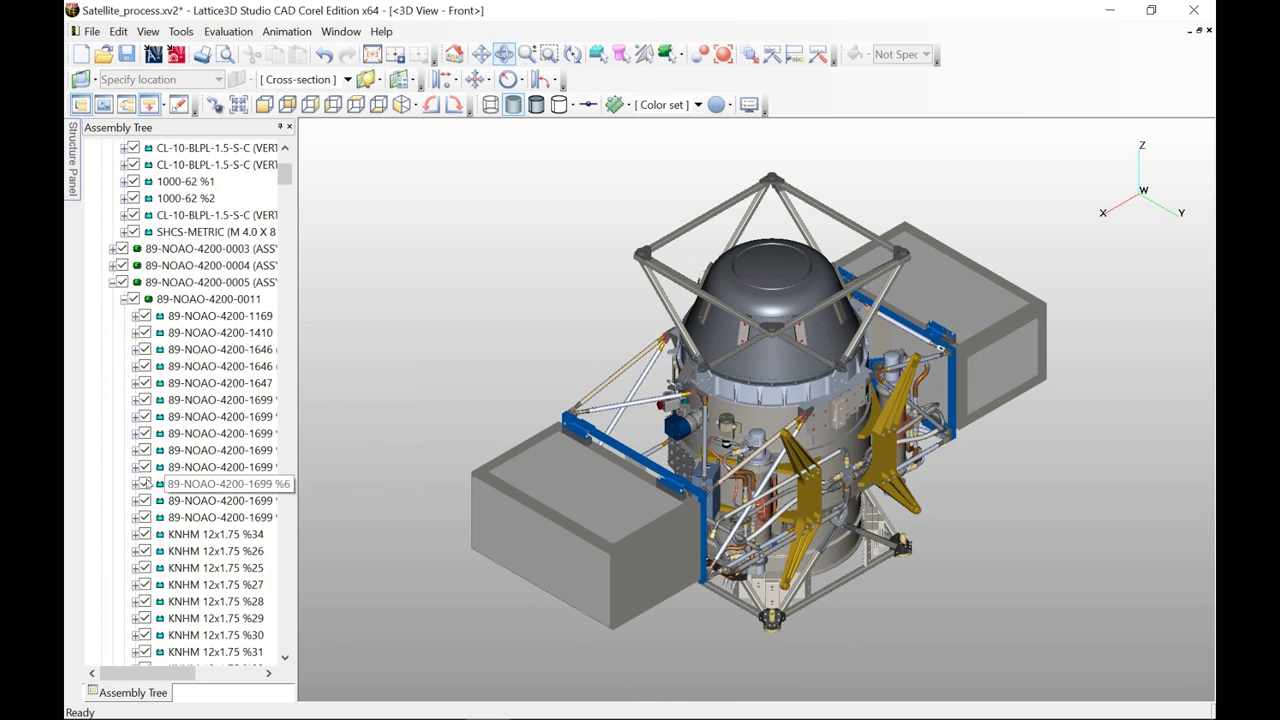
{"action": "scroll", "coordinate": [147, 484], "scroll_direction": "up", "scroll_amount": 5}
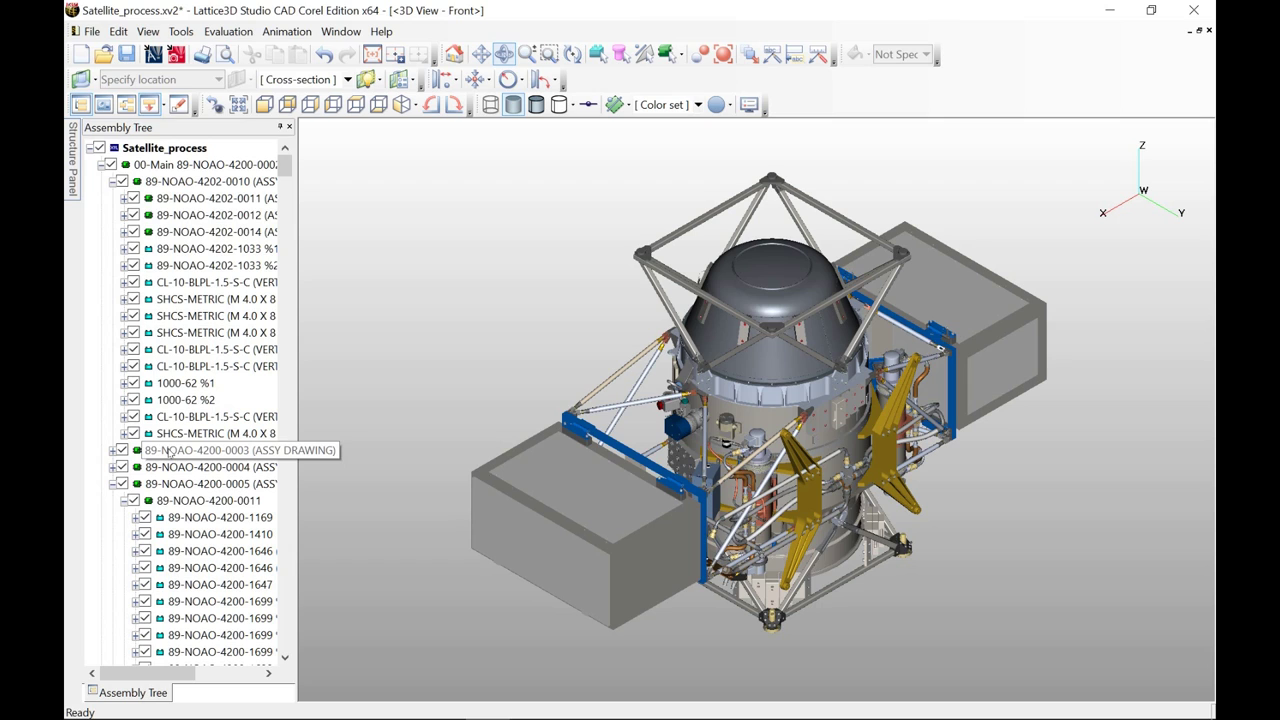
{"action": "left_click", "coordinate": [170, 453]}
{"action": "left_click", "coordinate": [113, 486]}
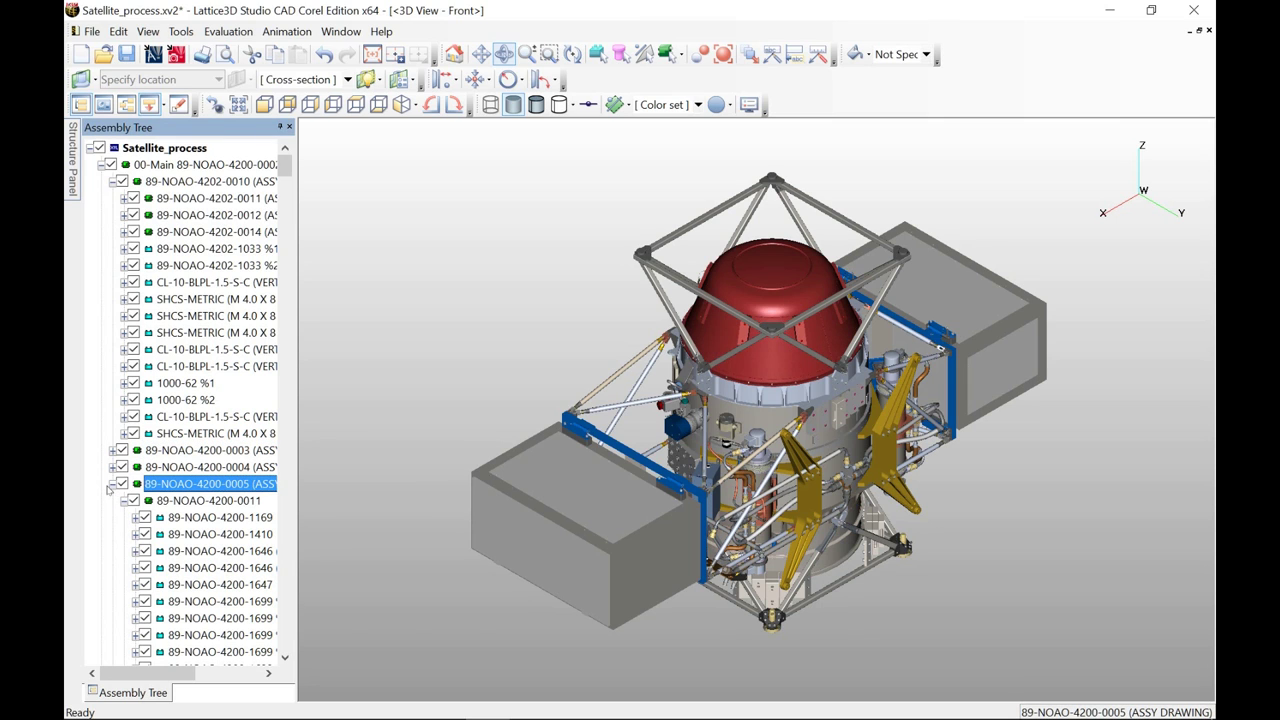
{"action": "left_click", "coordinate": [113, 485]}
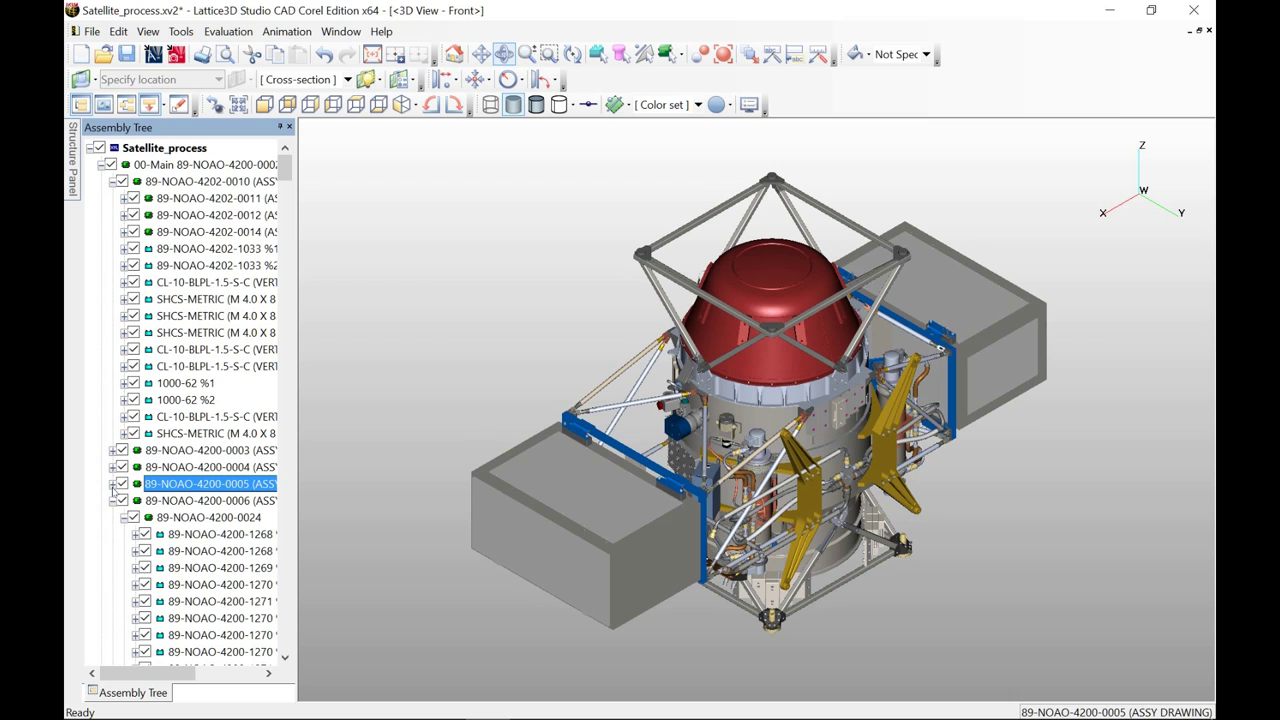
{"action": "left_click", "coordinate": [113, 181]}
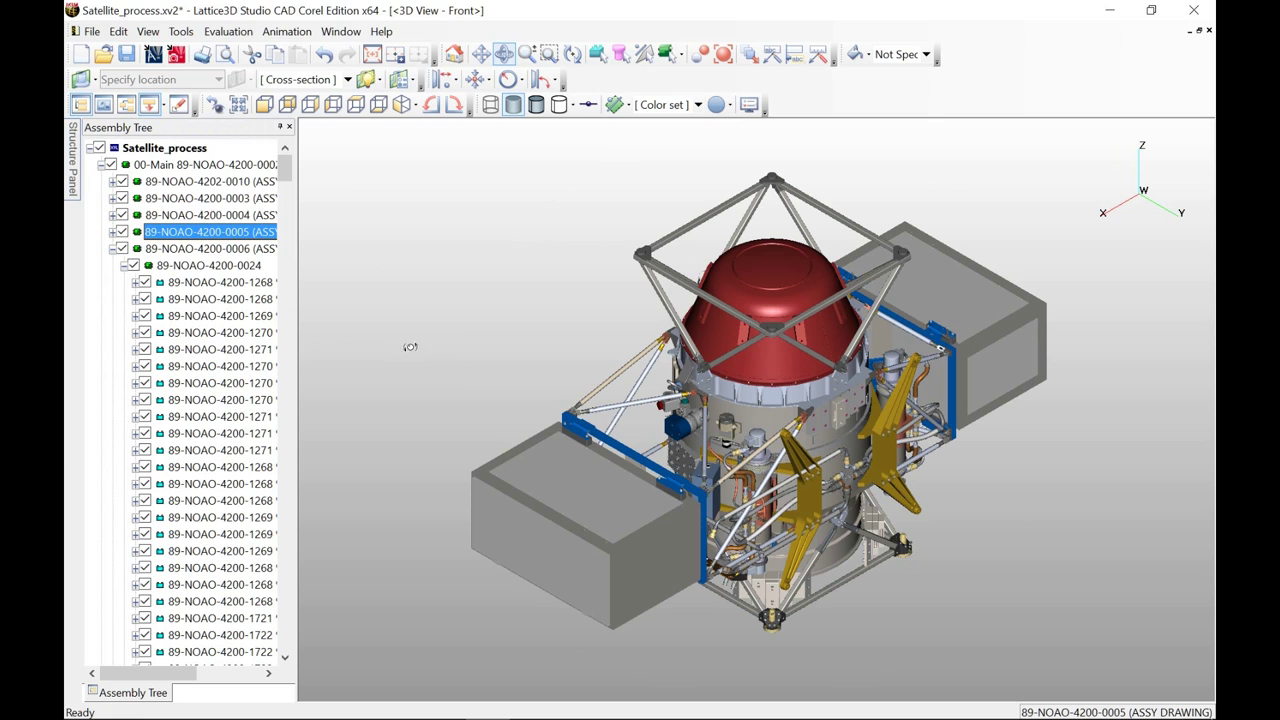
{"action": "left_click", "coordinate": [599, 54]}
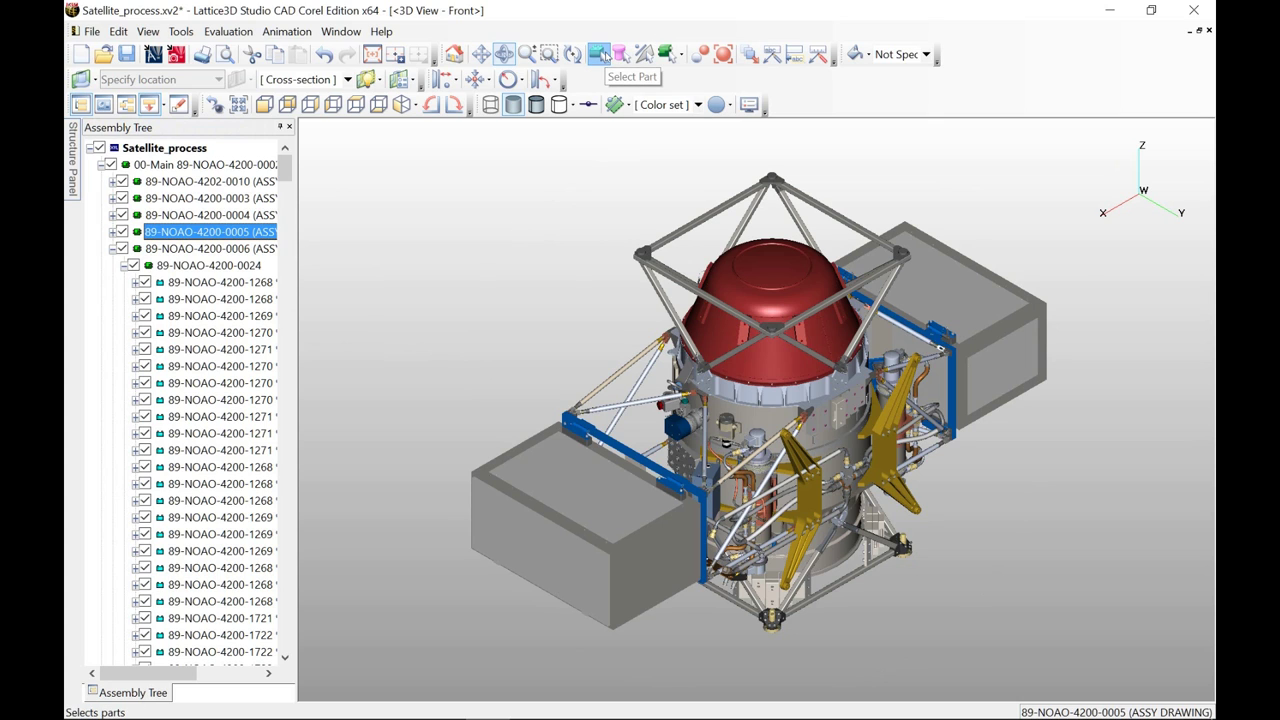
Step: Hide the 89-NOAO-4200-0008 box with Hide Selected Element, then clear the selection
{"action": "left_click", "coordinate": [581, 481]}
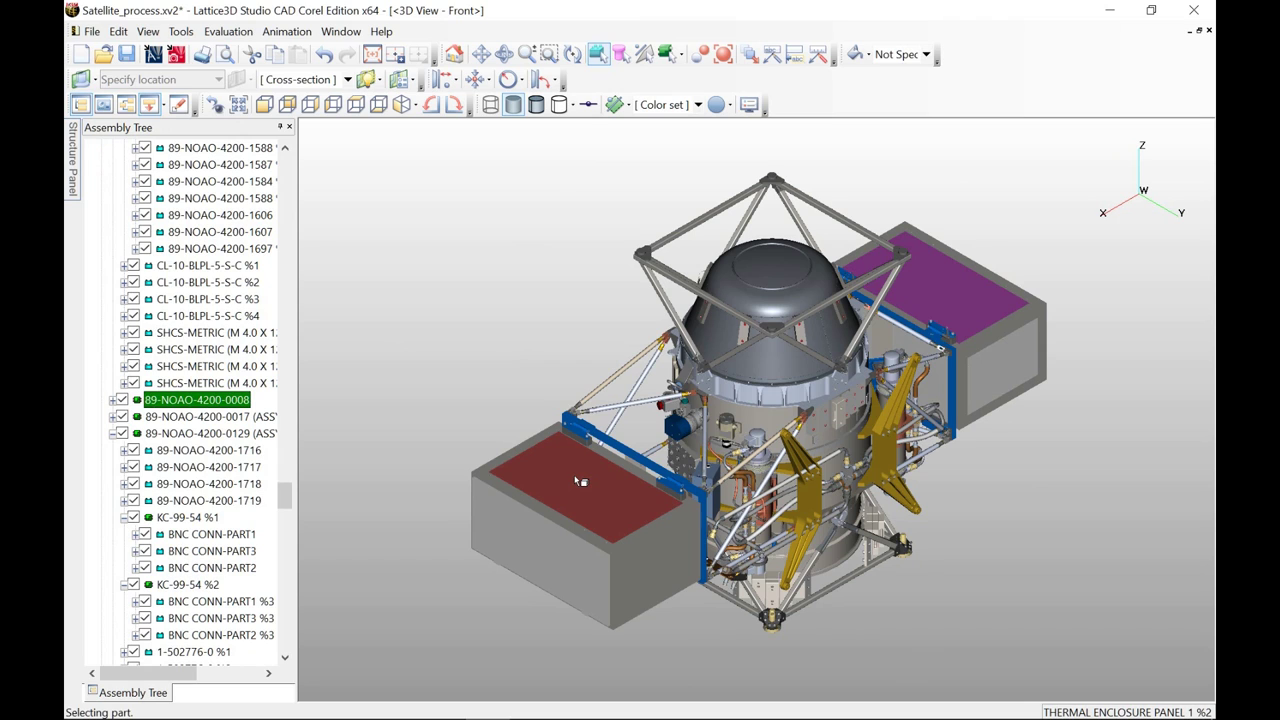
{"action": "left_click", "coordinate": [568, 552]}
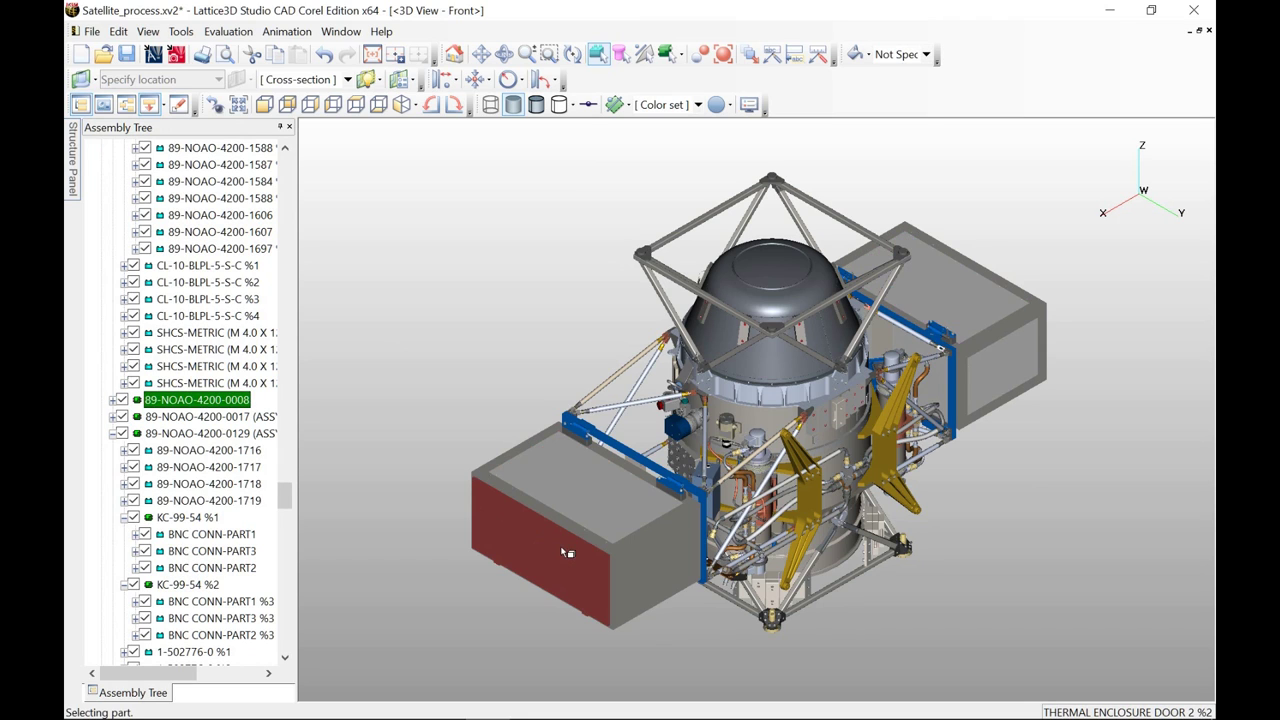
{"action": "left_click", "coordinate": [160, 400]}
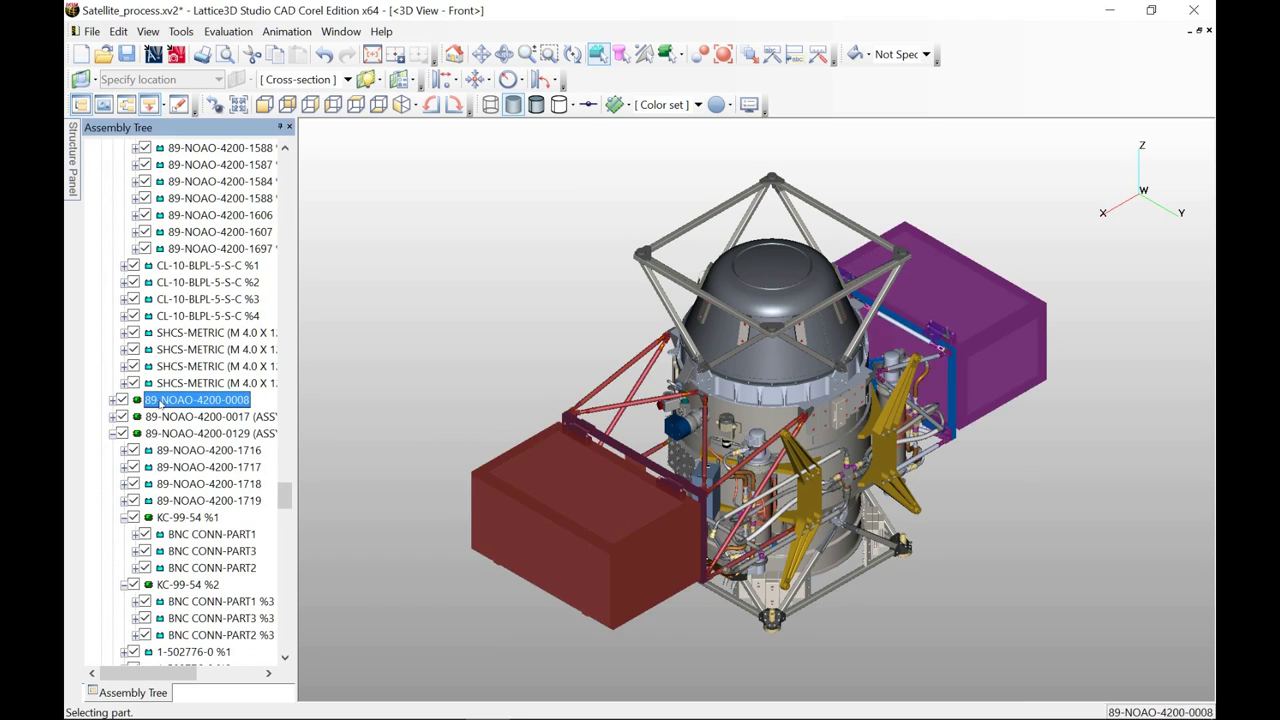
{"action": "right_click", "coordinate": [147, 402]}
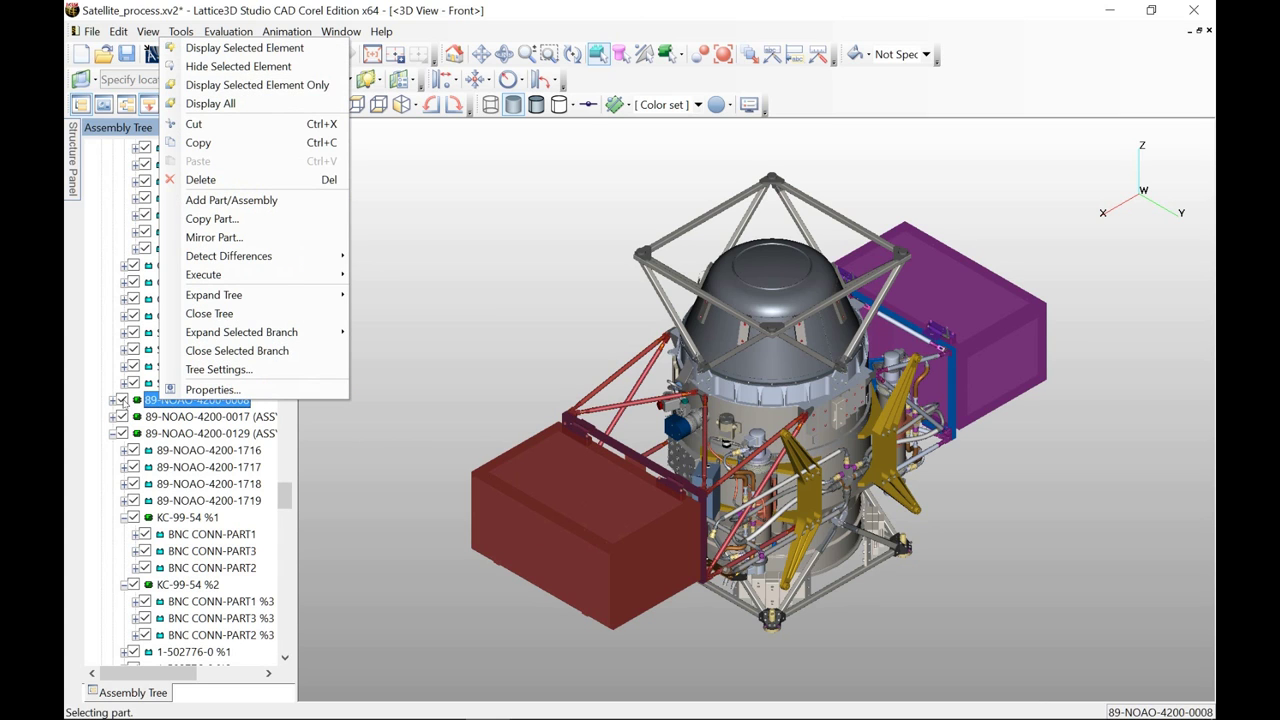
{"action": "left_click", "coordinate": [121, 400]}
{"action": "left_click", "coordinate": [121, 400]}
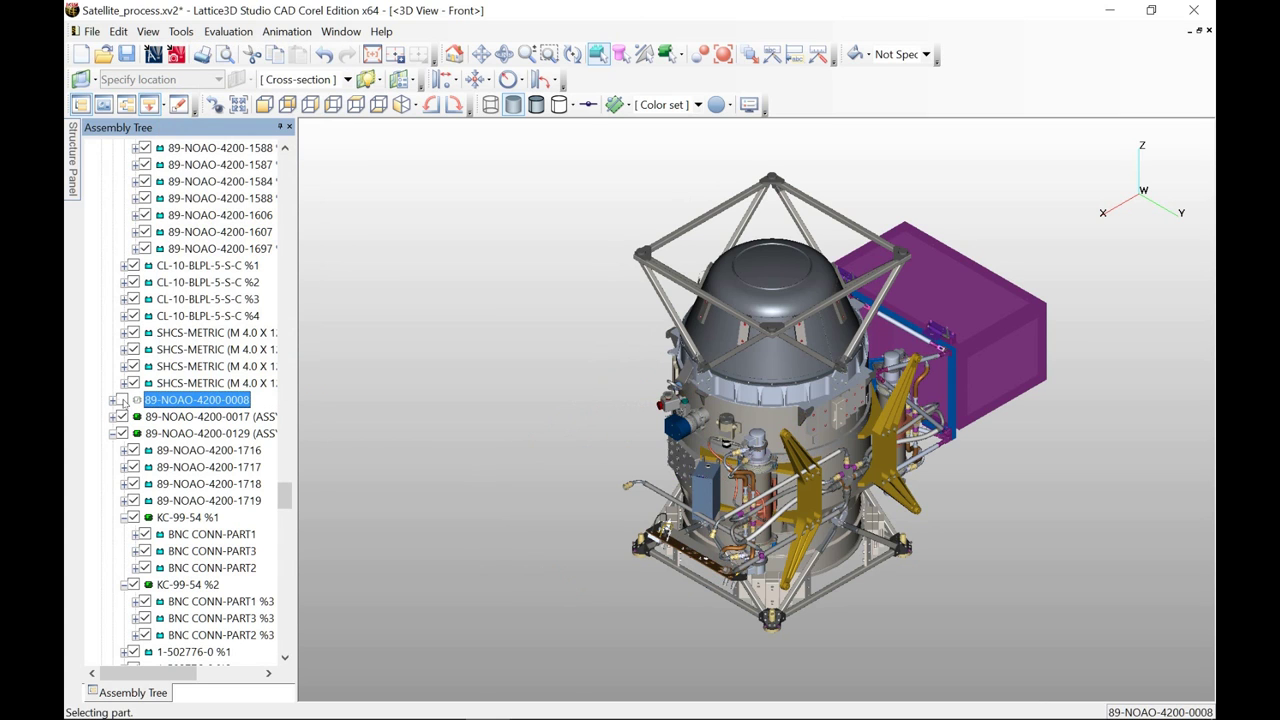
{"action": "scroll", "coordinate": [770, 472], "scroll_direction": "up", "scroll_amount": 1}
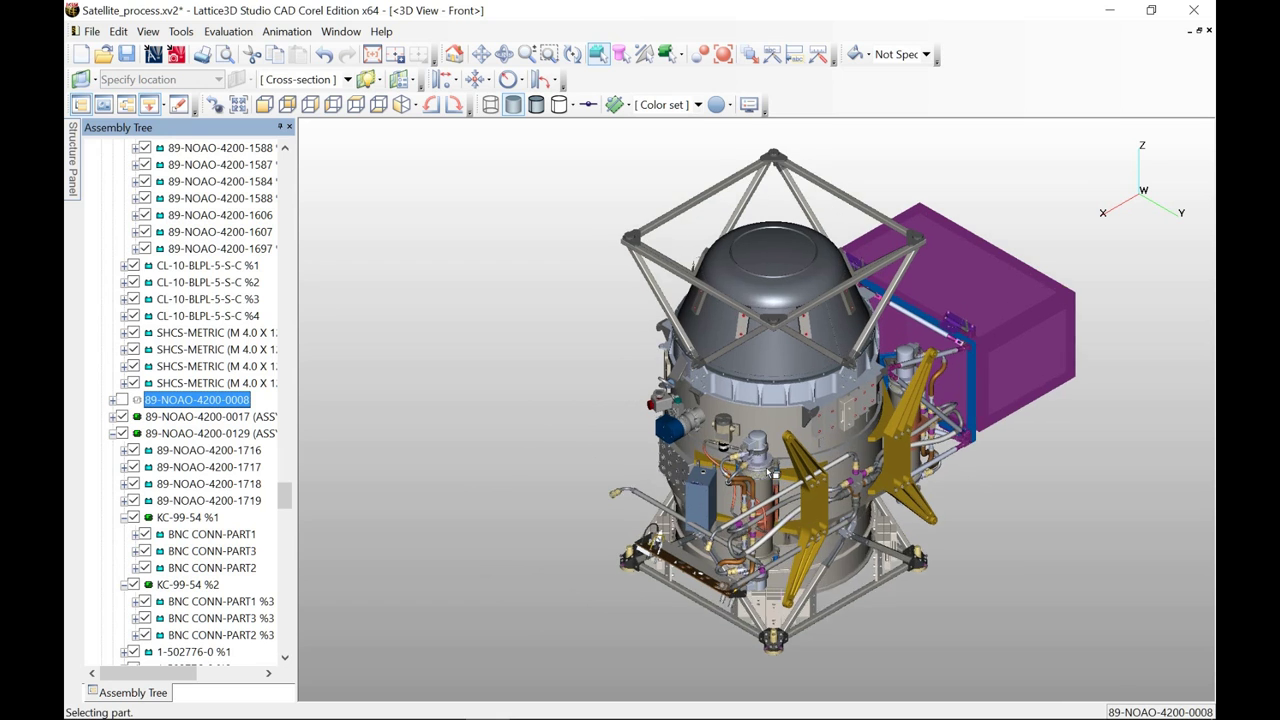
{"action": "scroll", "coordinate": [770, 472], "scroll_direction": "up", "scroll_amount": 2}
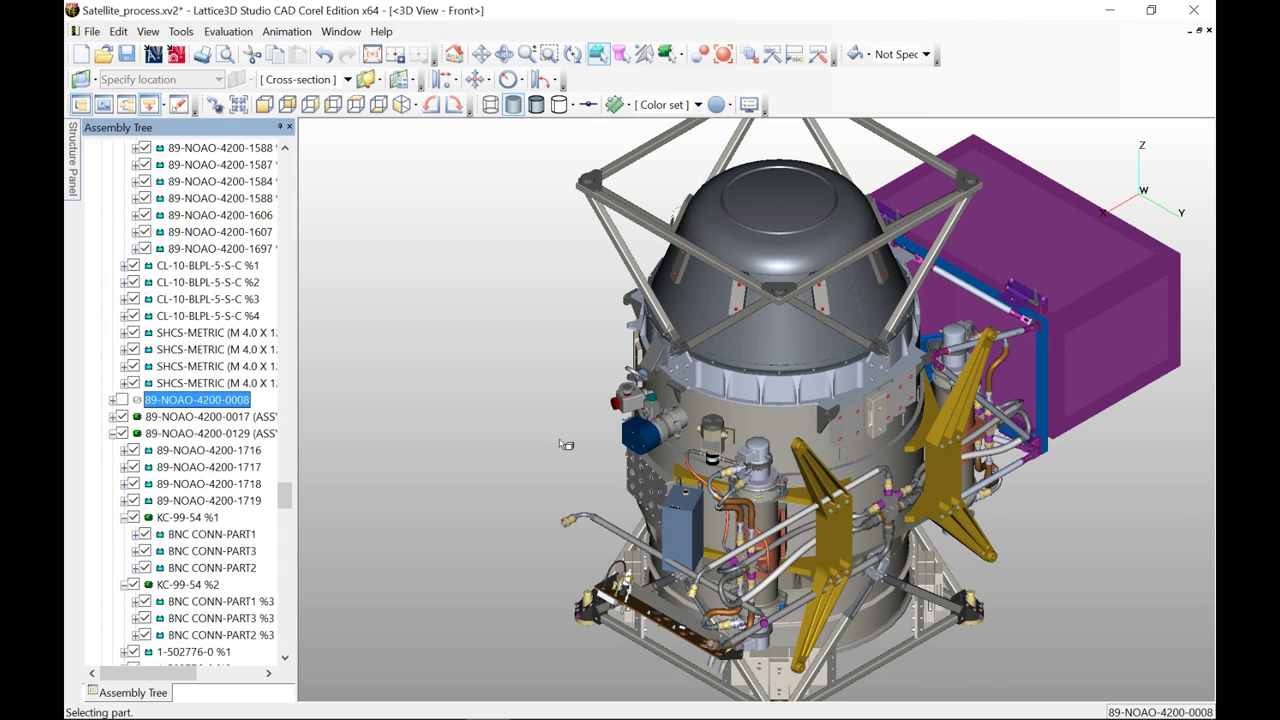
{"action": "left_click", "coordinate": [520, 435]}
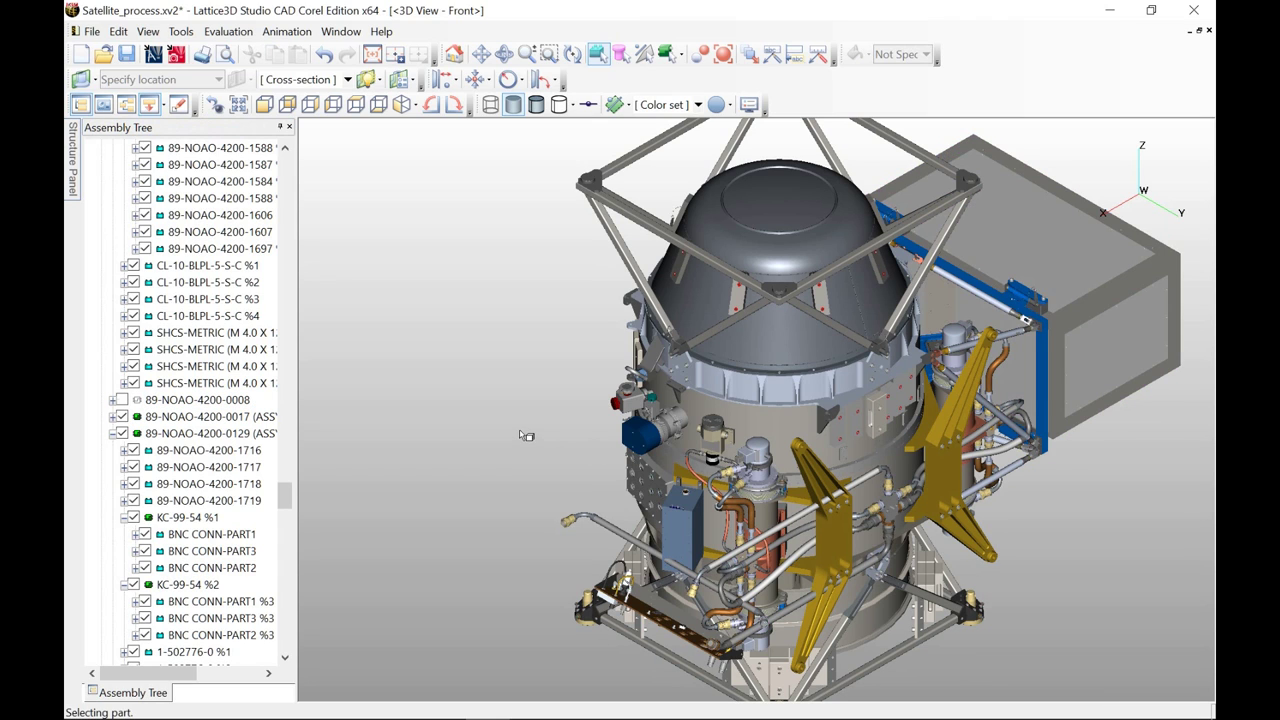
Step: Switch to the ISO 2 view, re-show the 89-NOAO-4200-0008 box, and open the snapshot list
{"action": "mouse_move", "coordinate": [75, 166]}
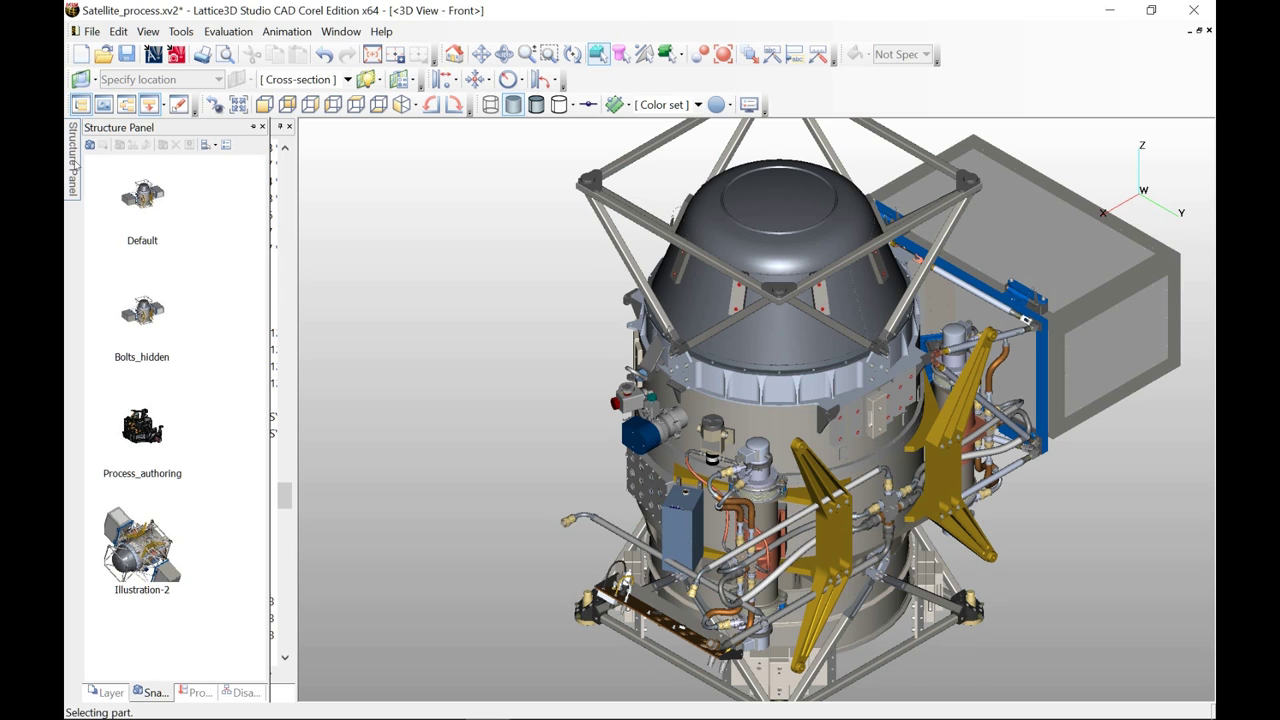
{"action": "left_click", "coordinate": [410, 107]}
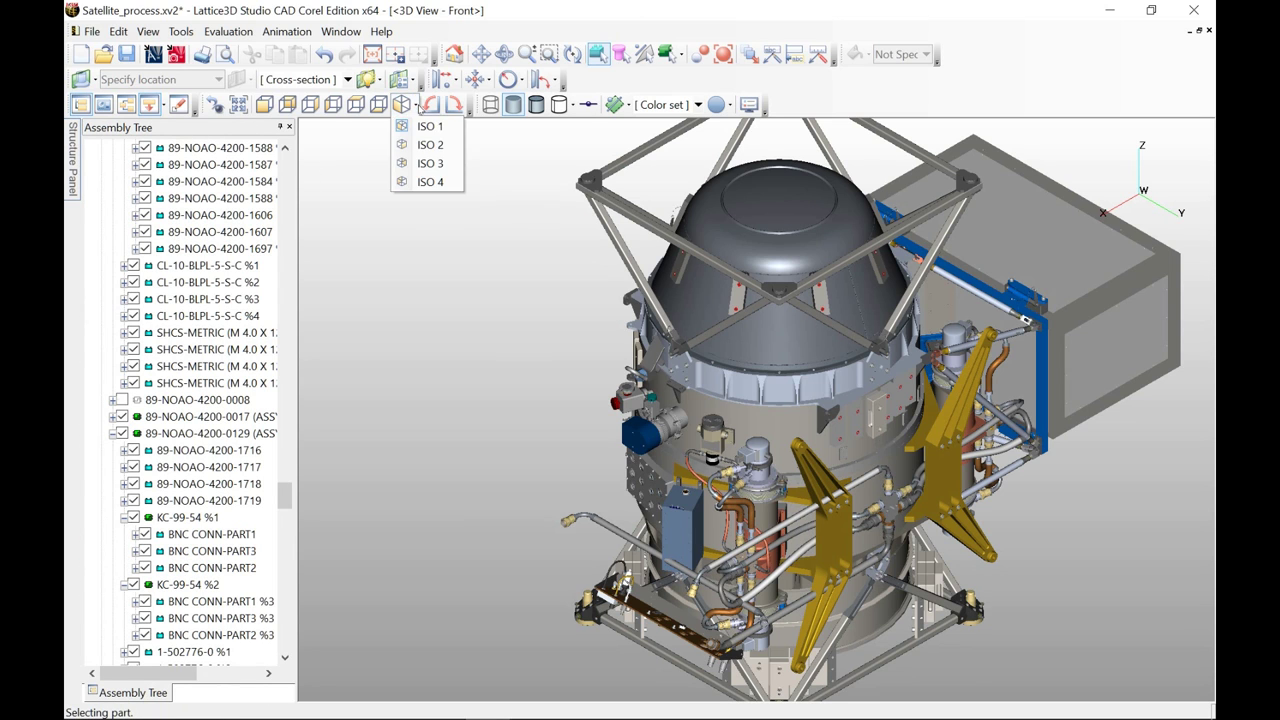
{"action": "left_click", "coordinate": [420, 145]}
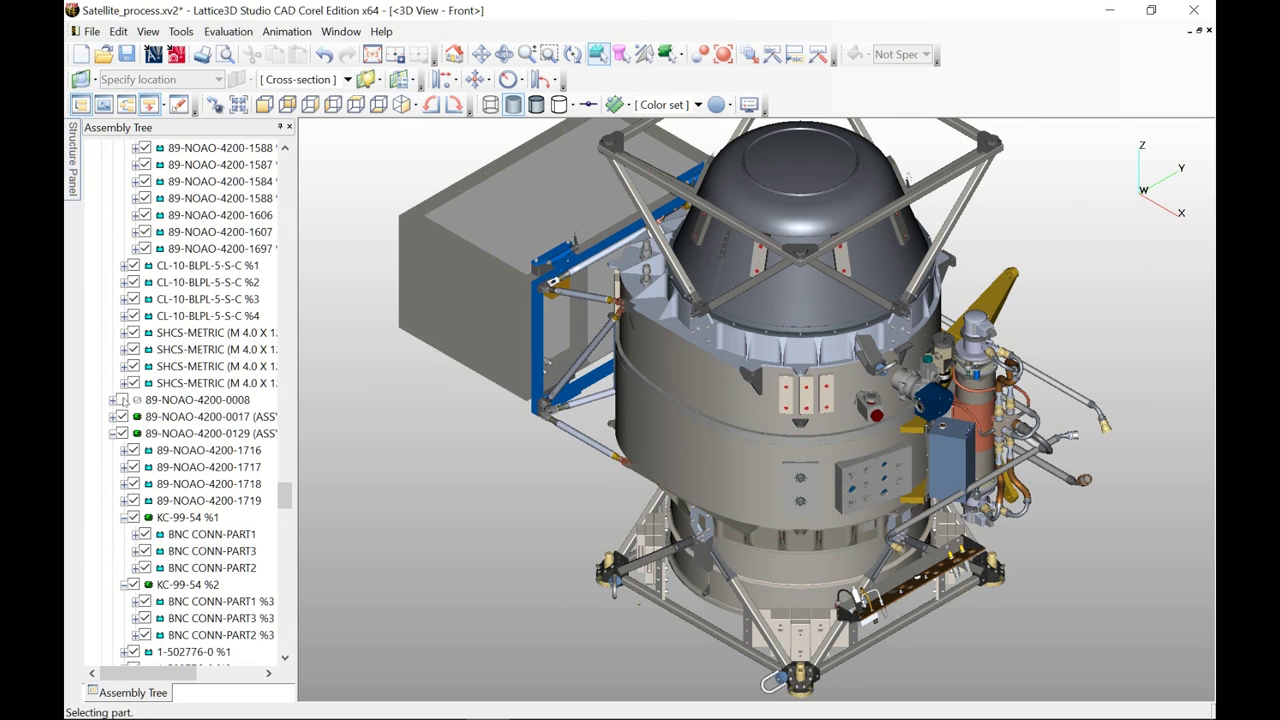
{"action": "left_click", "coordinate": [122, 400]}
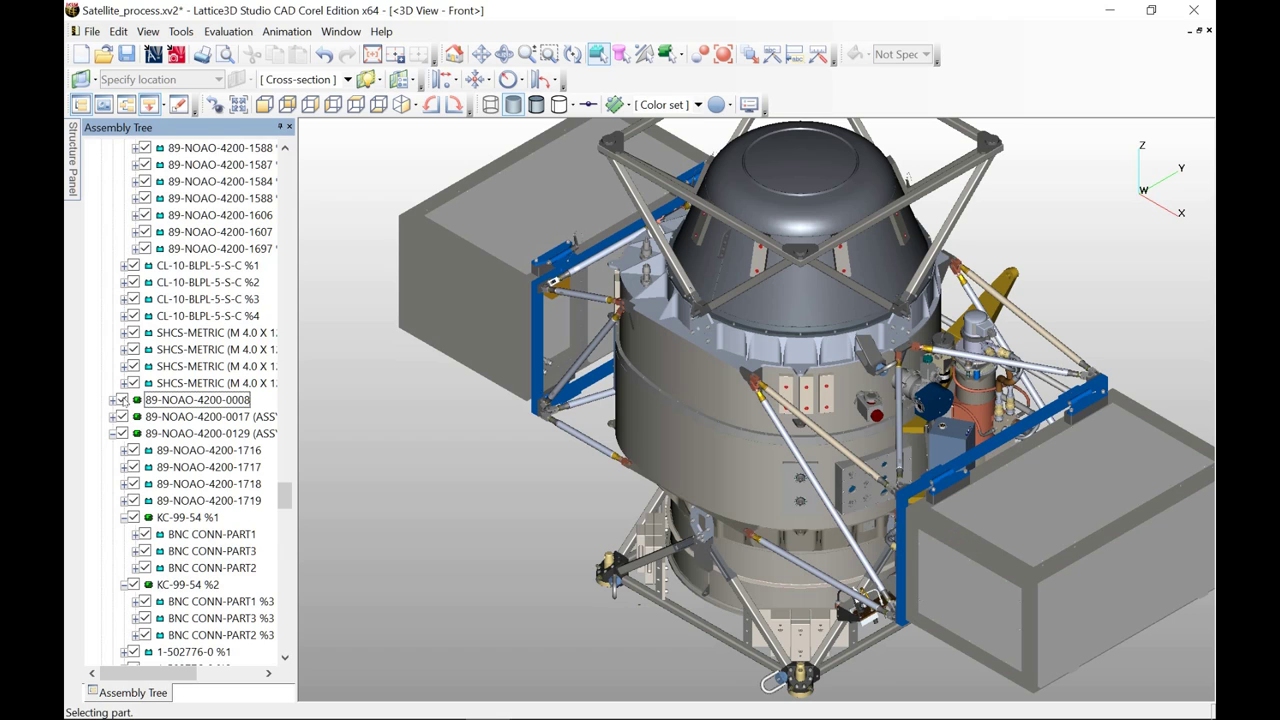
{"action": "left_click", "coordinate": [74, 155]}
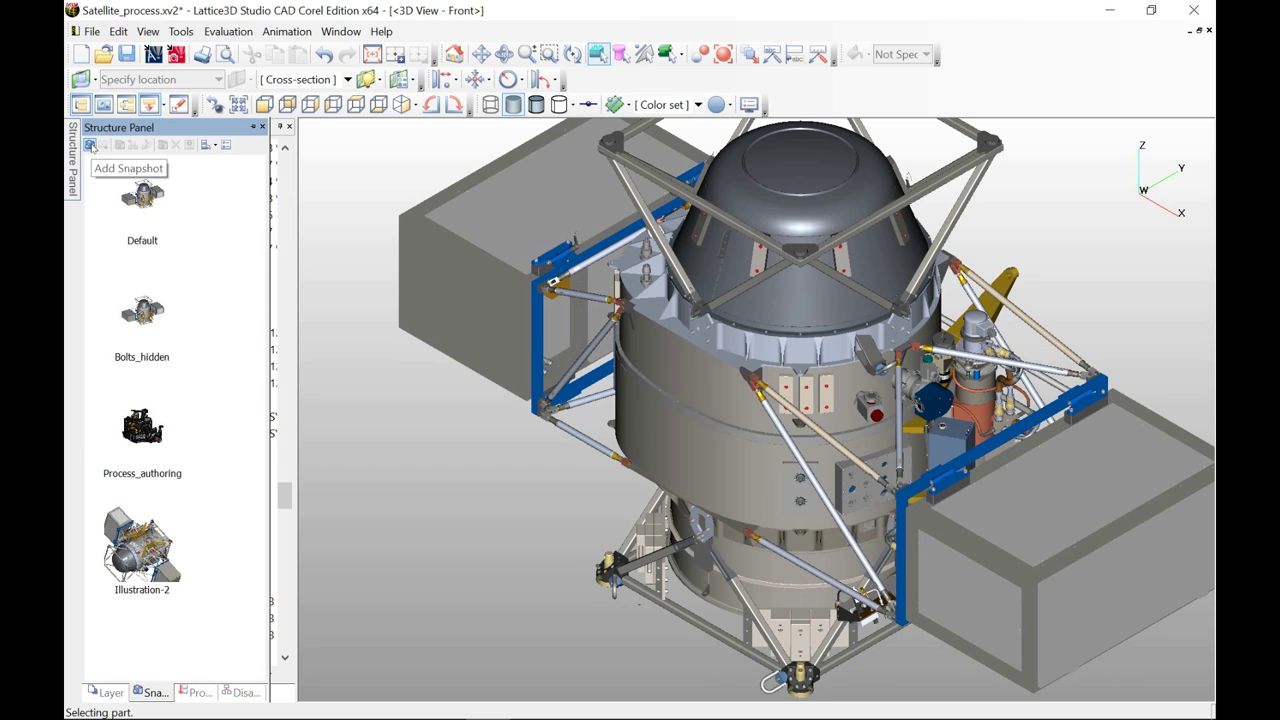
Step: Add a new snapshot, Snapshot-1, and compare it with the Default view
{"action": "left_click", "coordinate": [91, 146]}
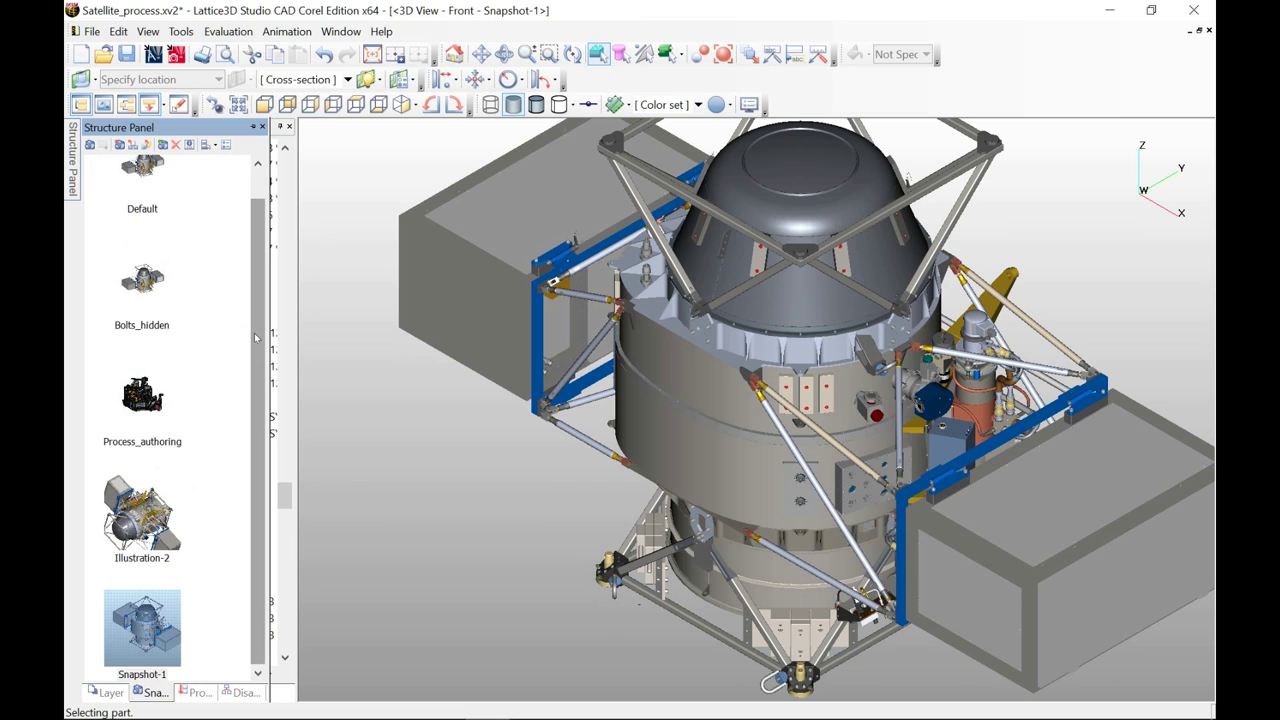
{"action": "left_click", "coordinate": [146, 179]}
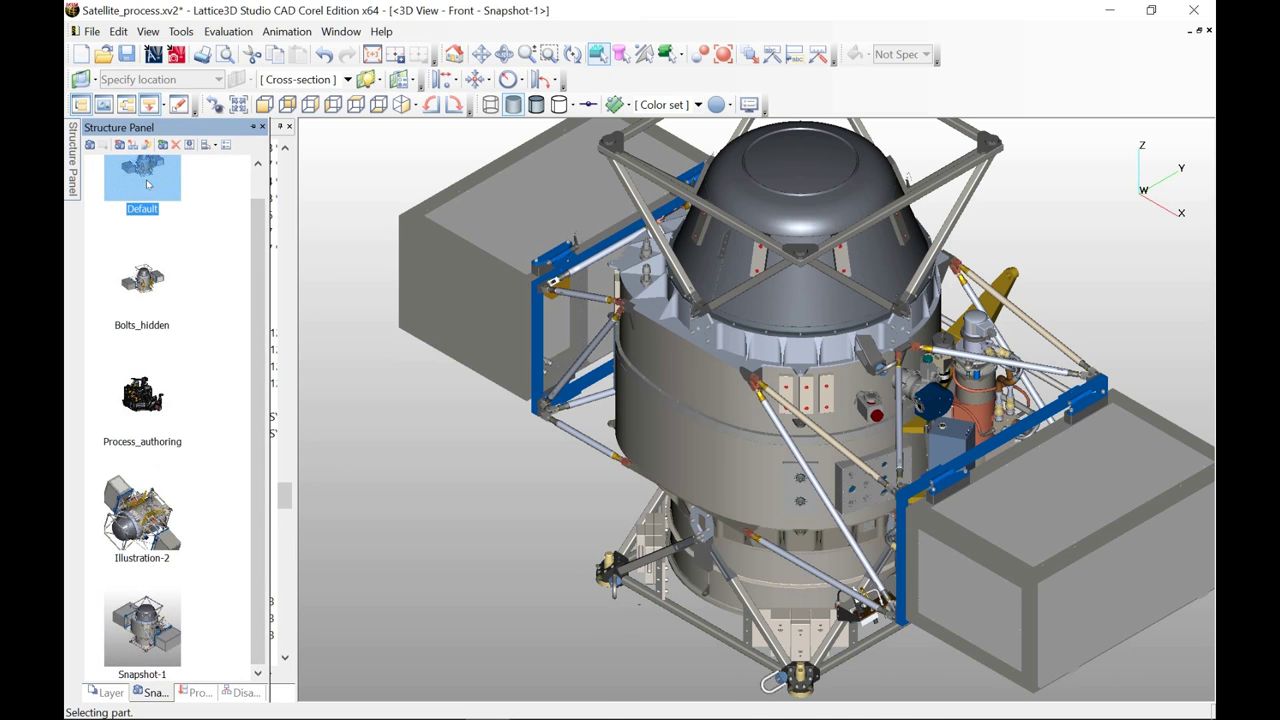
{"action": "left_click", "coordinate": [151, 623]}
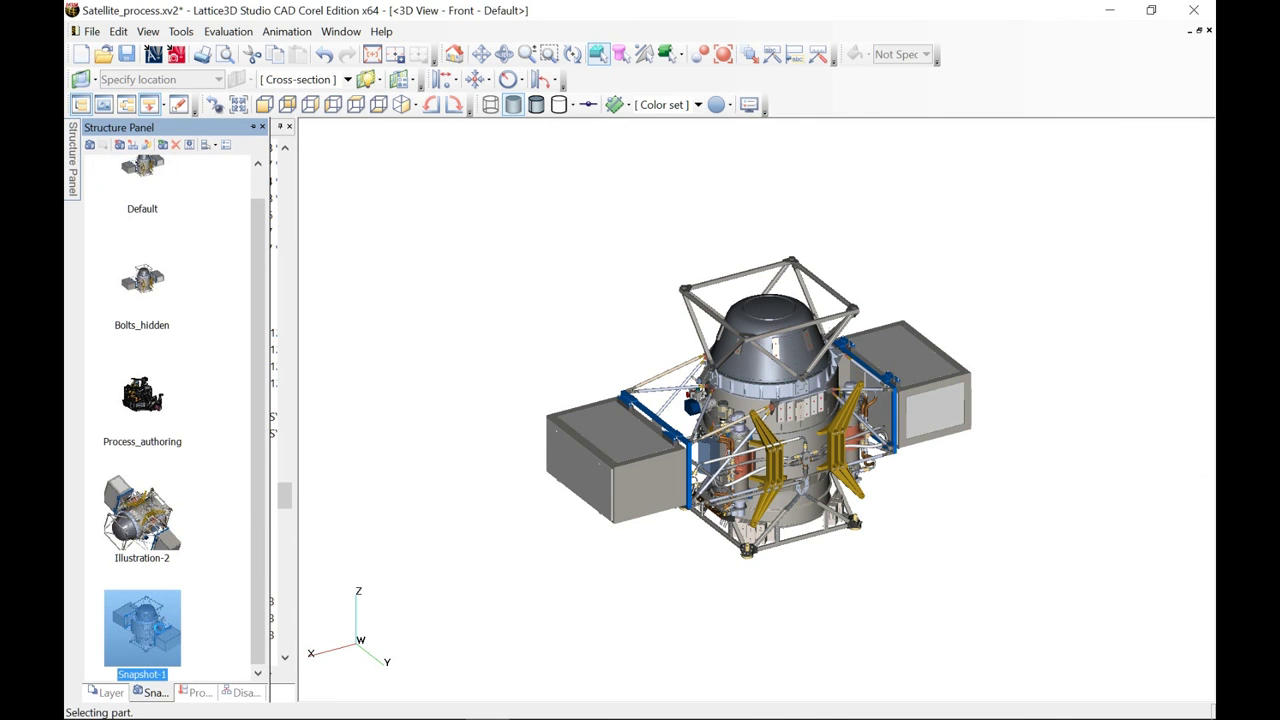
Step: Hide the 89-NOAO-4200-0008 enclosure and update Snapshot-1 to capture it, confirming Yes
{"action": "left_click", "coordinate": [988, 525]}
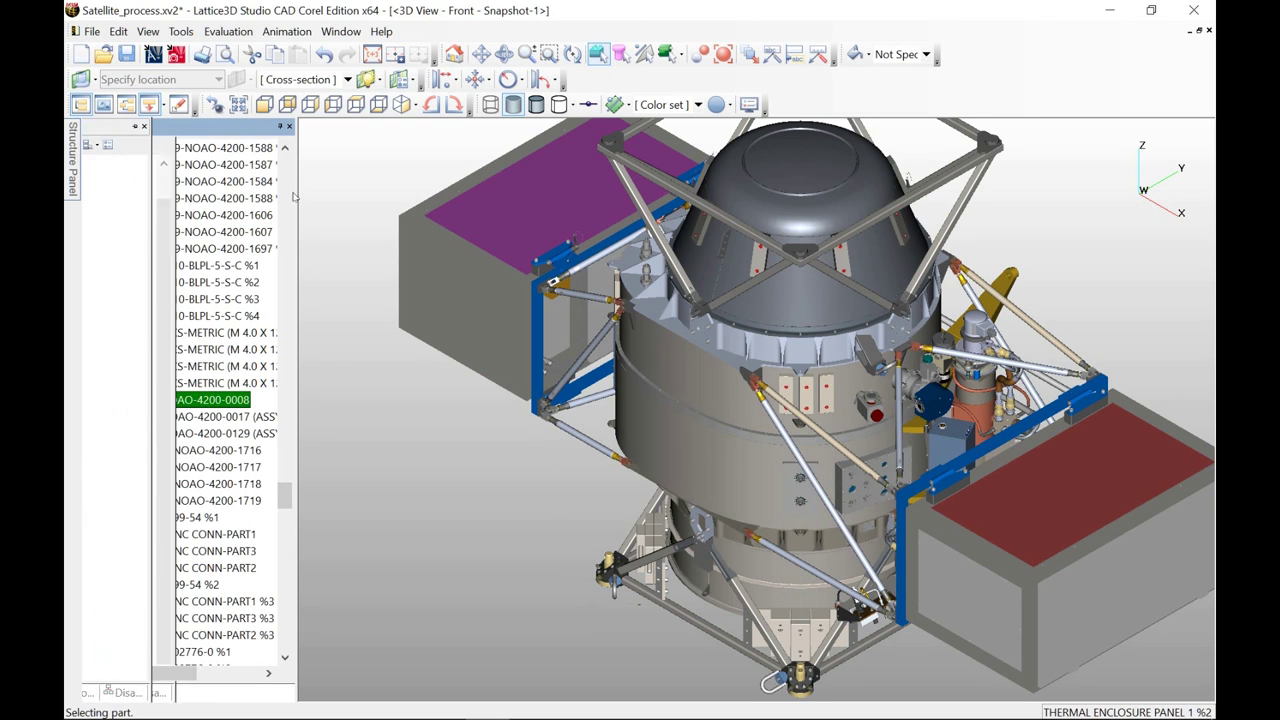
{"action": "left_click", "coordinate": [122, 400]}
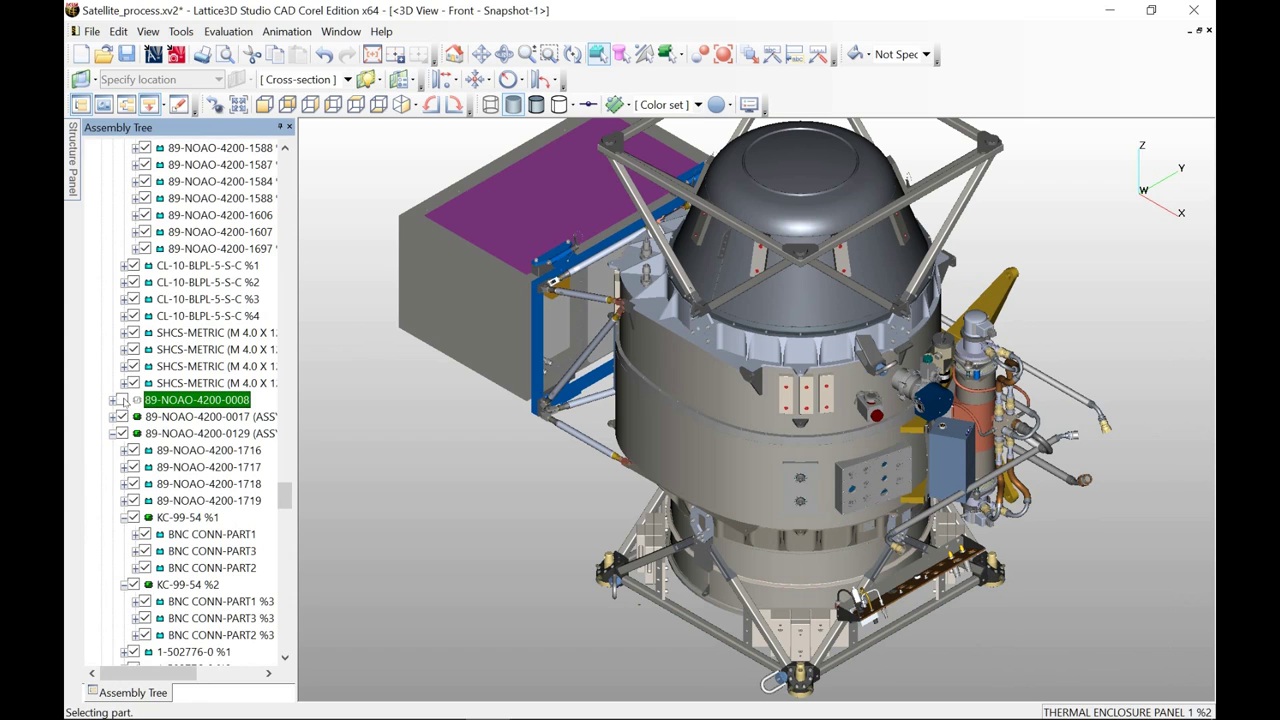
{"action": "mouse_move", "coordinate": [72, 160]}
{"action": "right_click", "coordinate": [135, 645]}
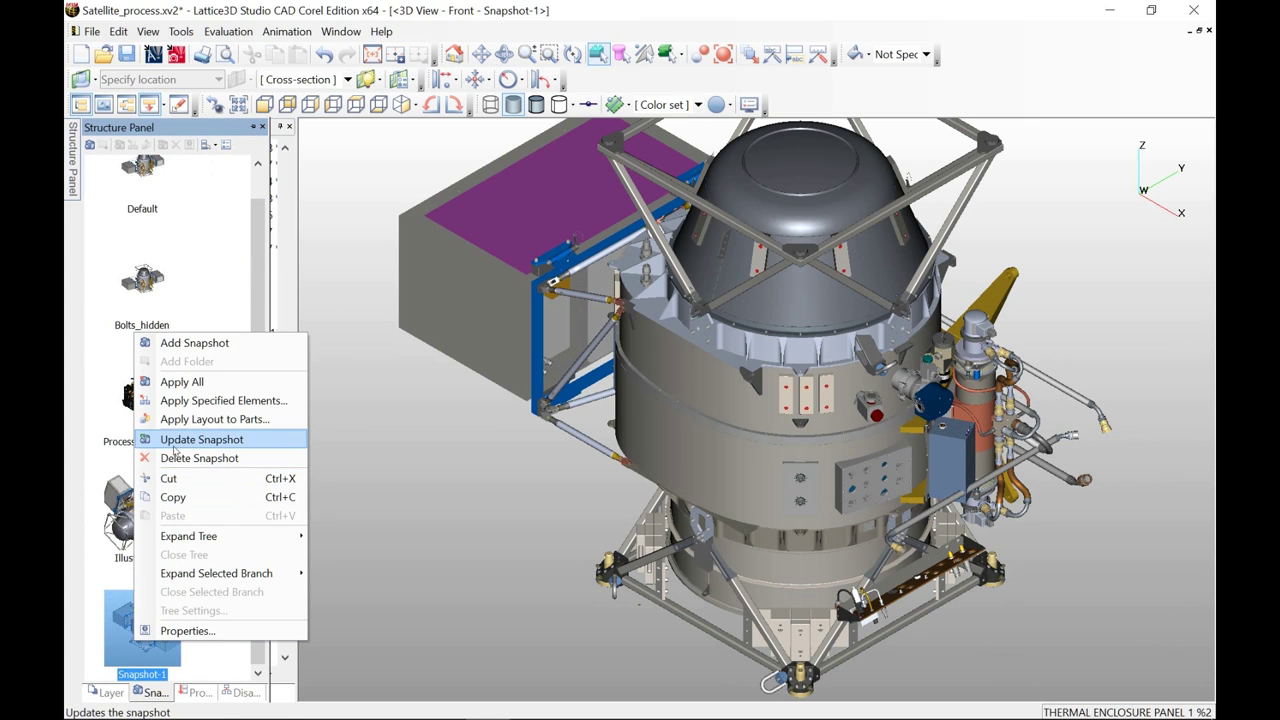
{"action": "left_click", "coordinate": [175, 443]}
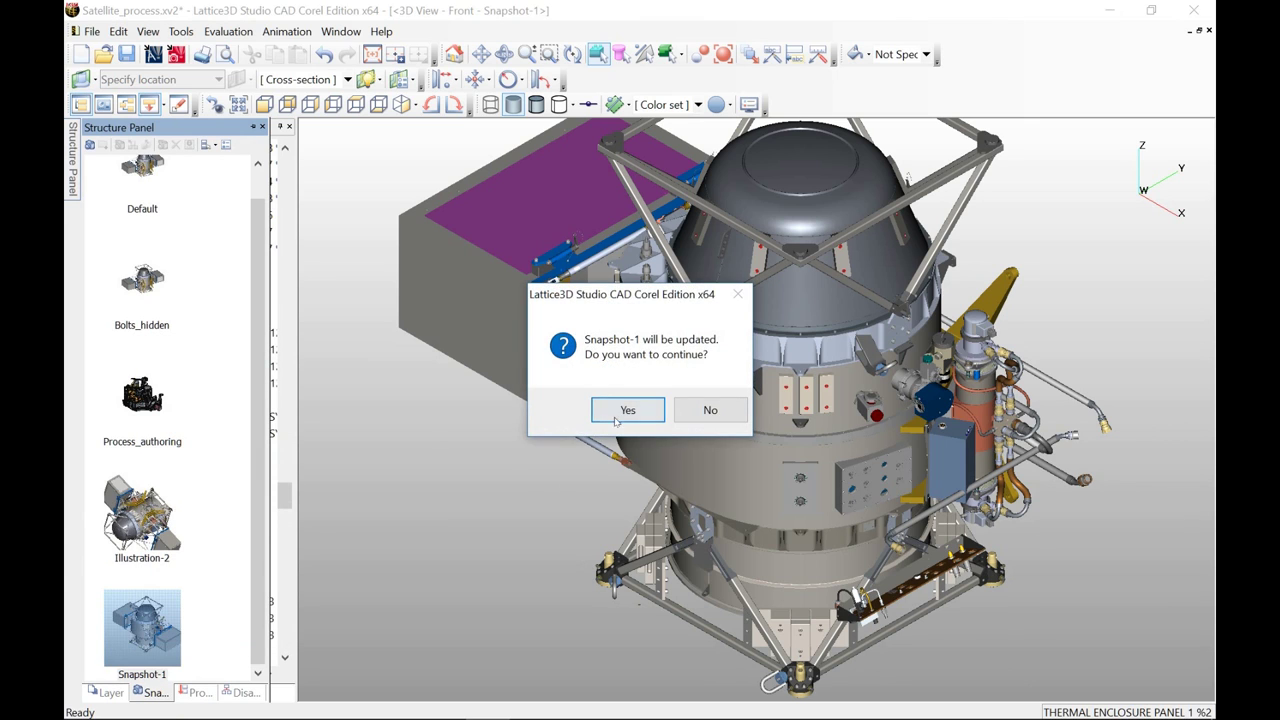
{"action": "left_click", "coordinate": [617, 421]}
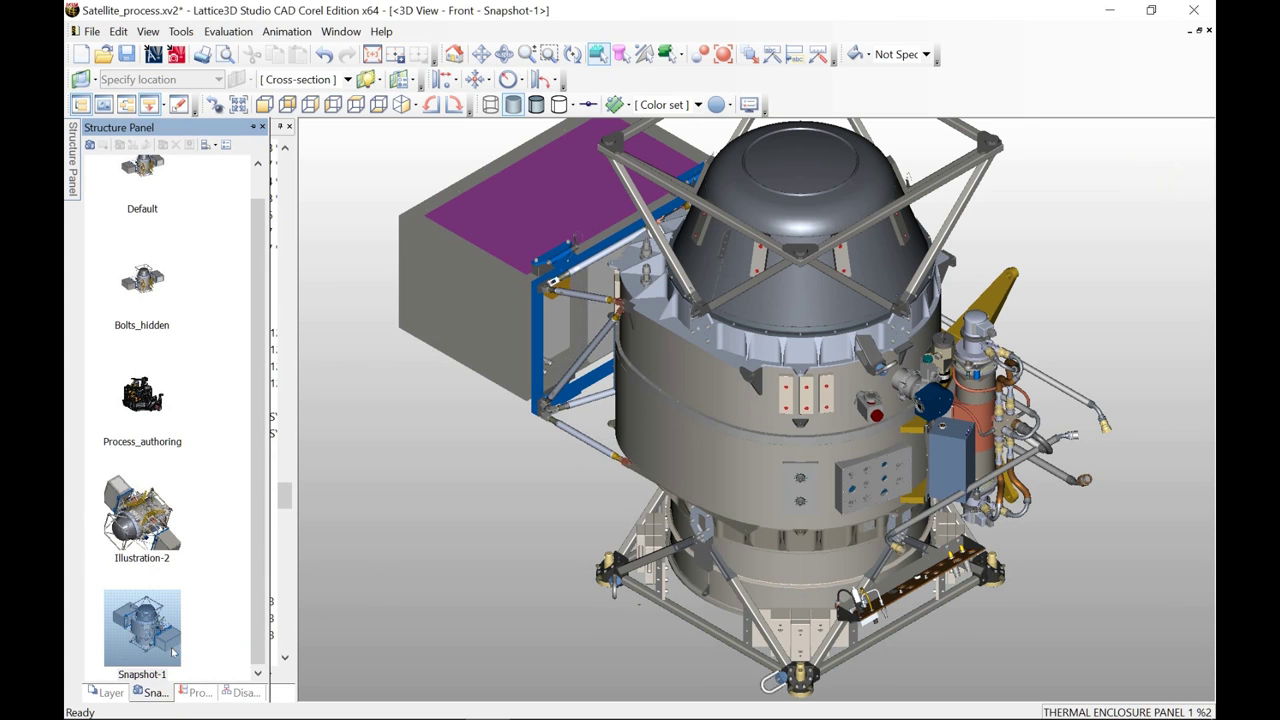
{"action": "left_click", "coordinate": [153, 535]}
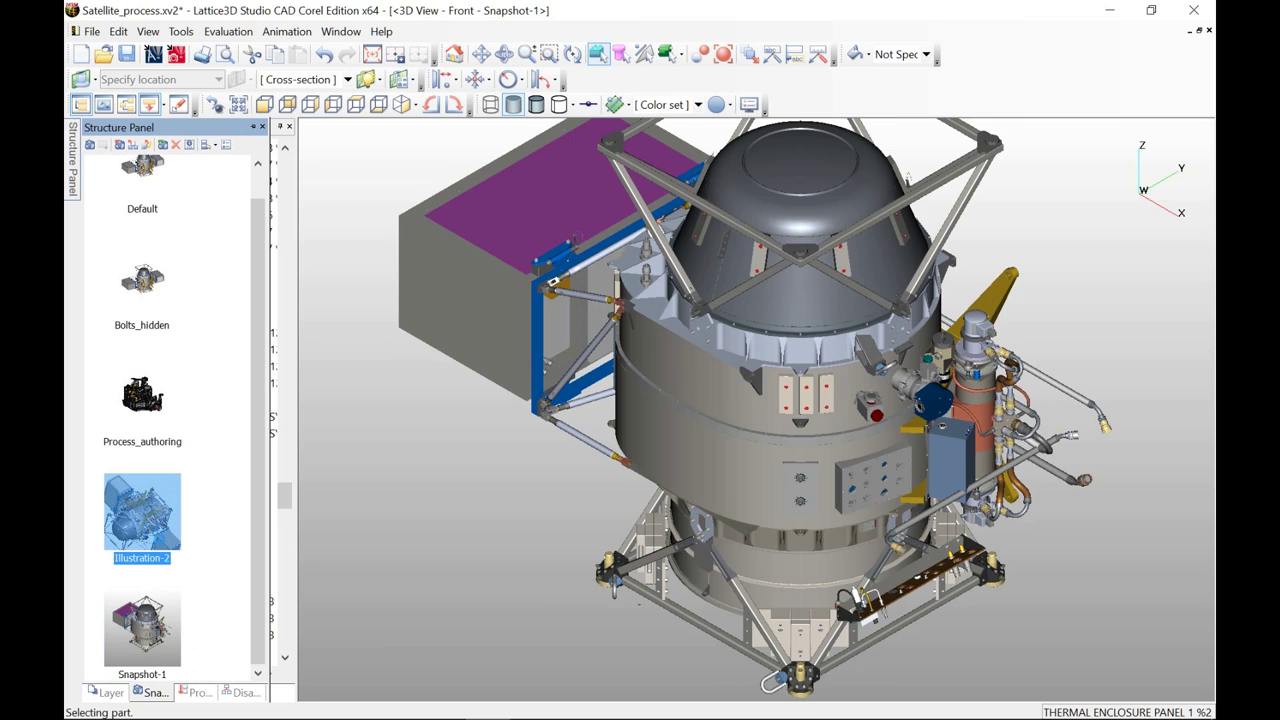
Step: Compare the Snapshot-1 and Default views and clear the part selection
{"action": "left_click", "coordinate": [140, 620]}
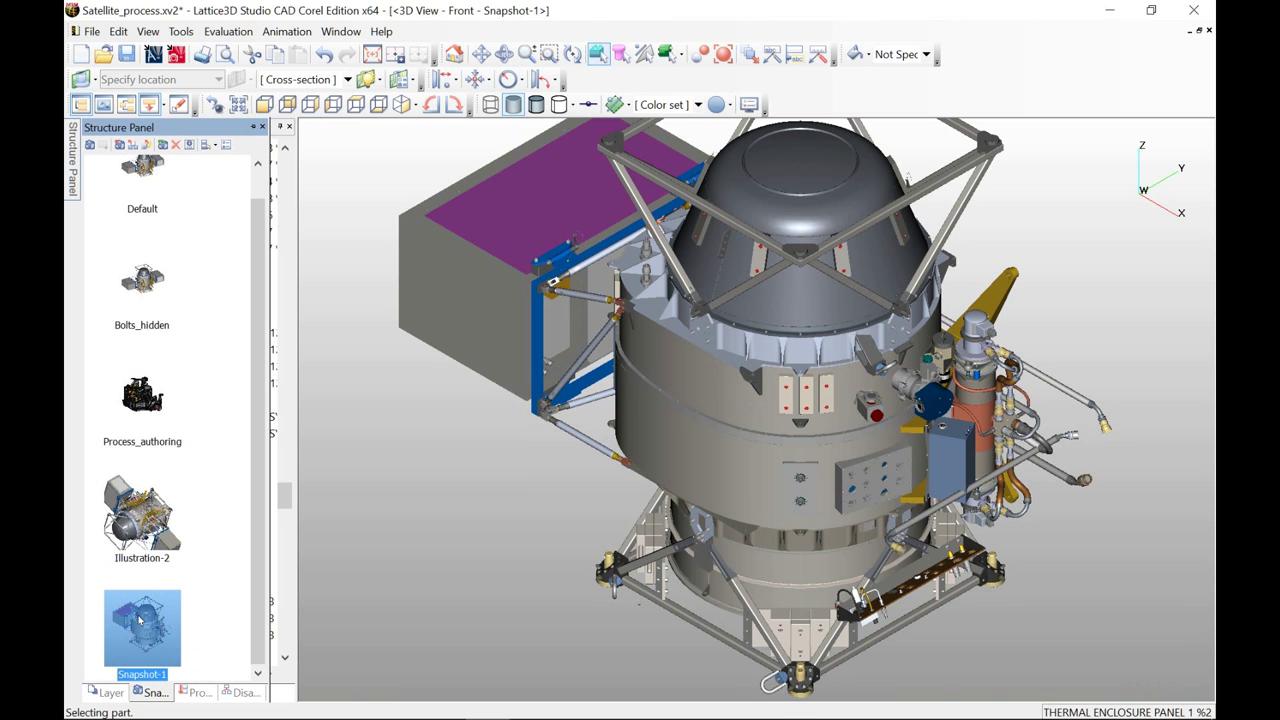
{"action": "left_click", "coordinate": [155, 177]}
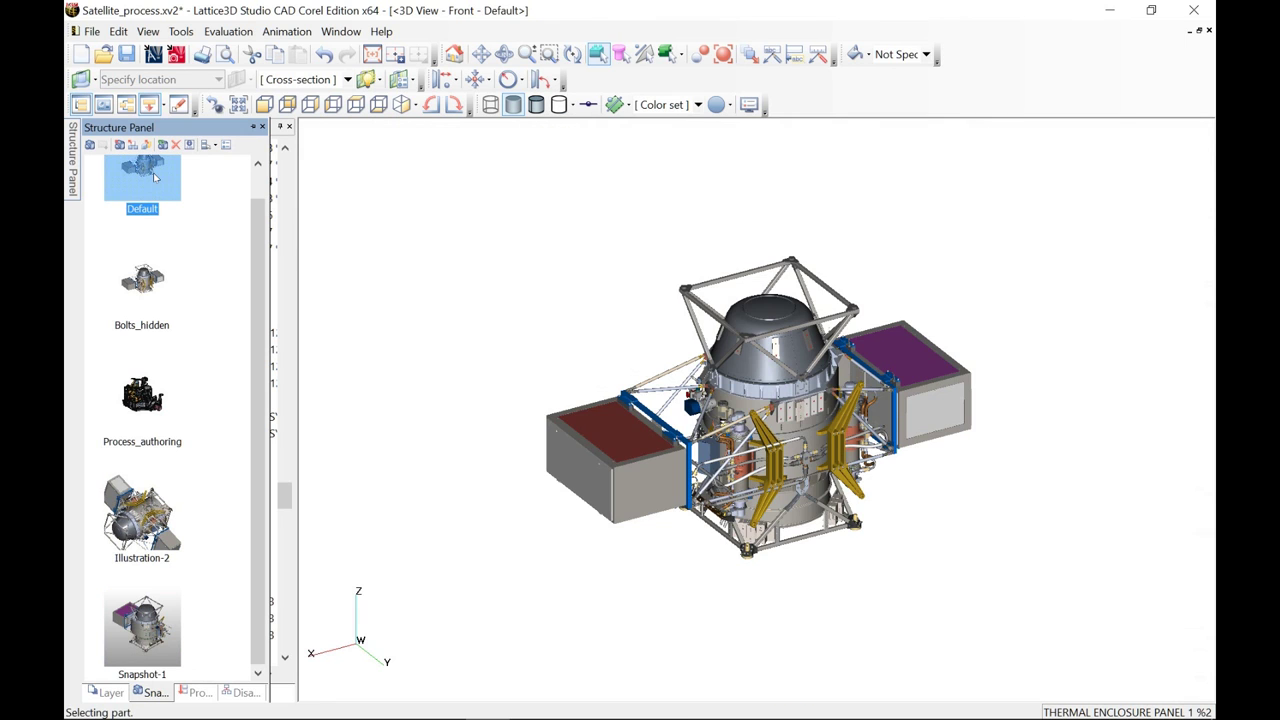
{"action": "left_click", "coordinate": [435, 371]}
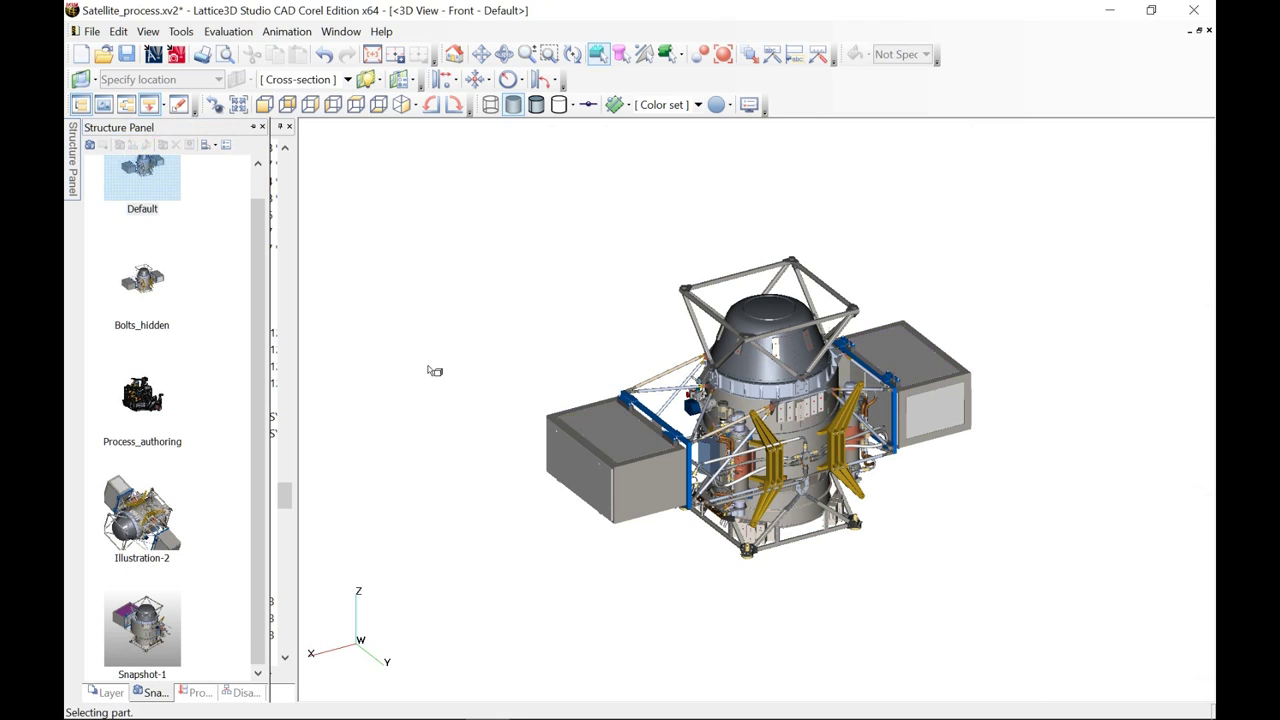
{"action": "scroll", "coordinate": [430, 355], "scroll_direction": "up", "scroll_amount": 5}
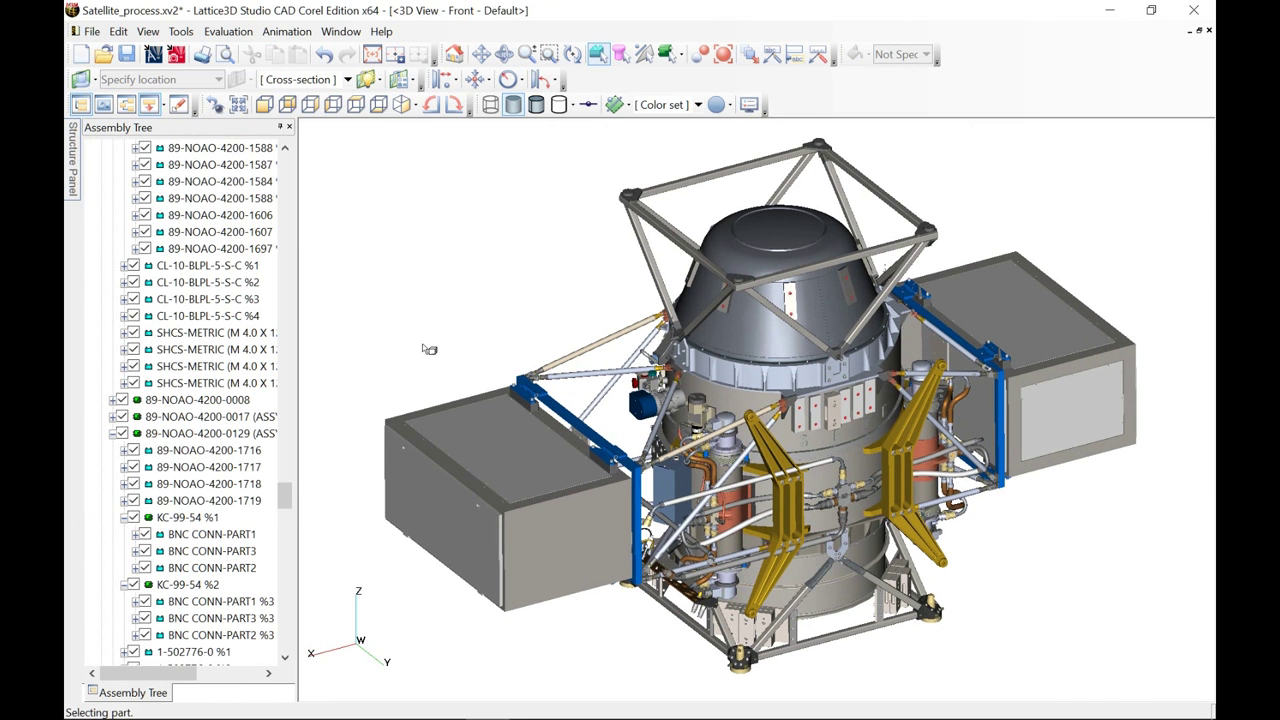
Step: Review Snapshot-1 again, then settle on the Default view with the Assembly Tree shown
{"action": "left_click", "coordinate": [69, 143]}
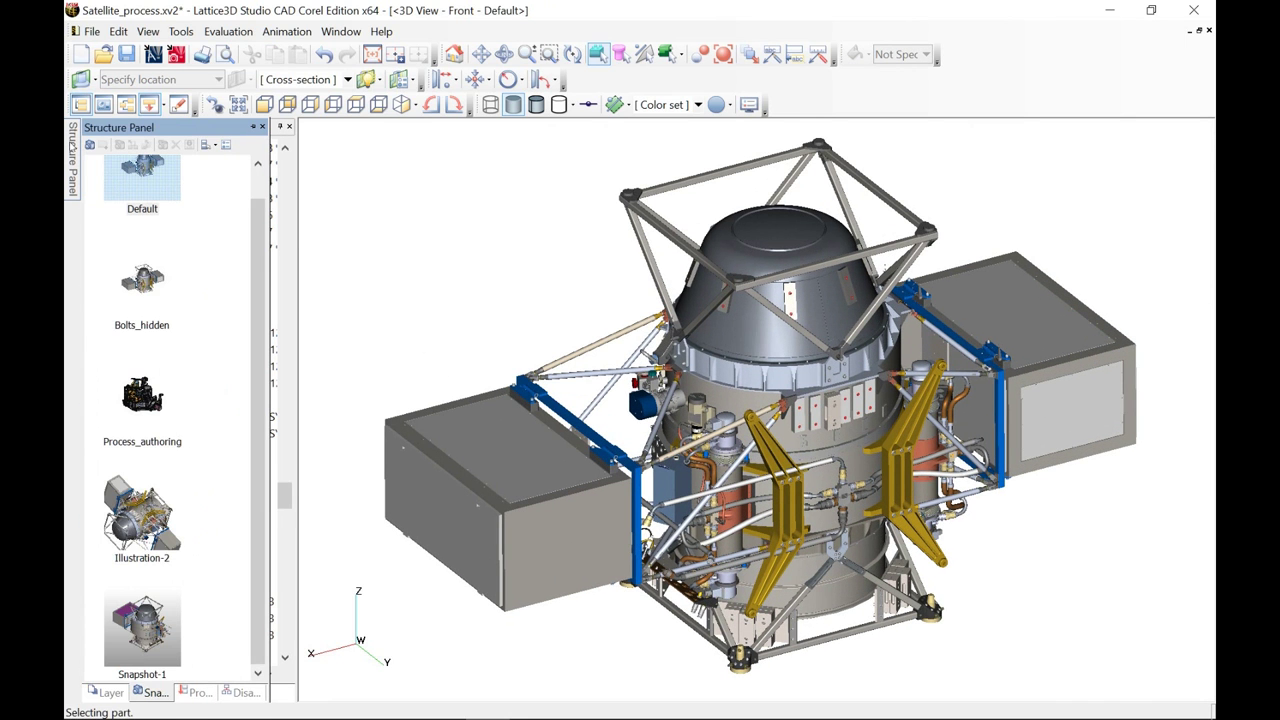
{"action": "left_click", "coordinate": [150, 626]}
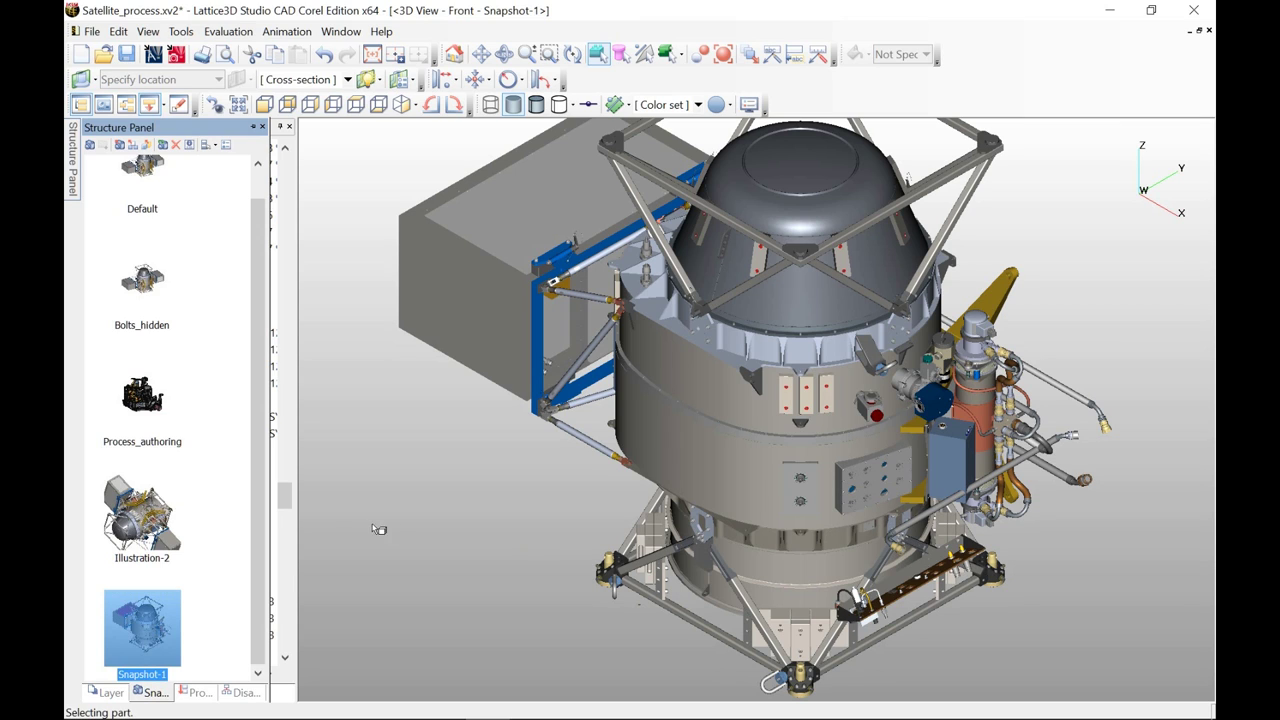
{"action": "scroll", "coordinate": [258, 500], "scroll_direction": "up", "scroll_amount": 1}
{"action": "left_click", "coordinate": [137, 200]}
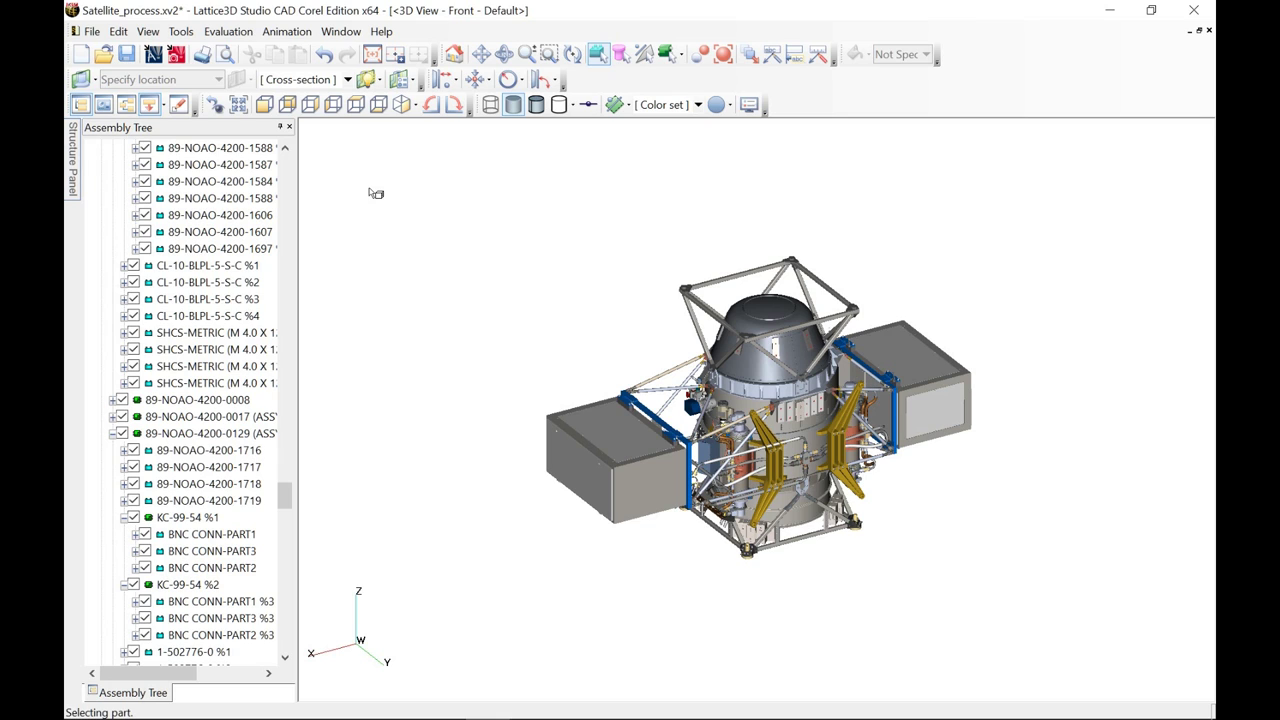
{"action": "mouse_move", "coordinate": [77, 170]}
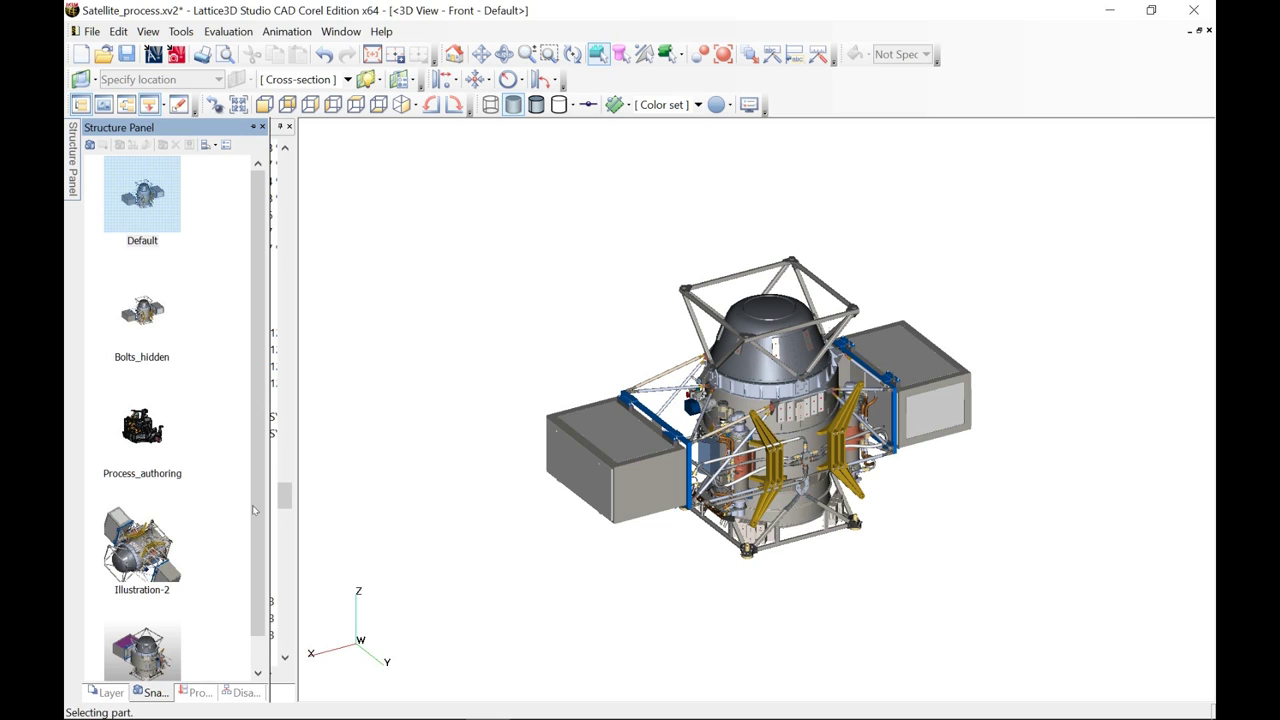
{"action": "scroll", "coordinate": [256, 510], "scroll_direction": "down", "scroll_amount": 2}
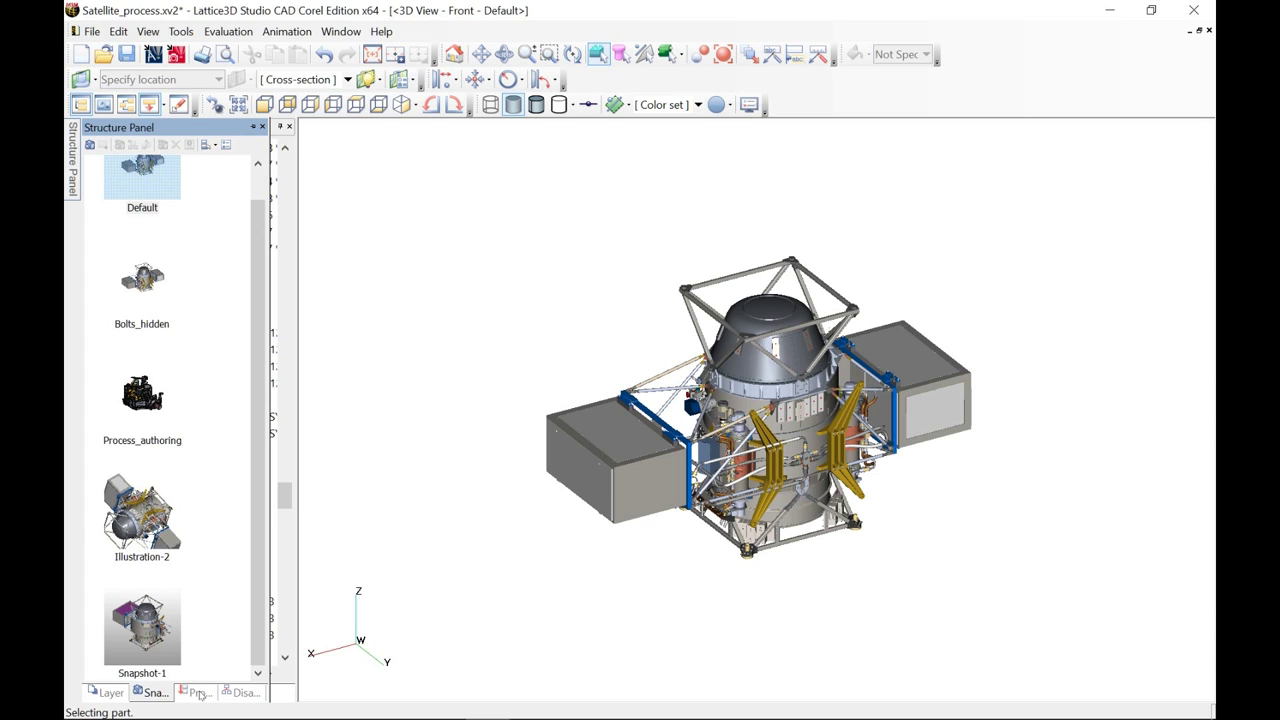
{"action": "scroll", "coordinate": [290, 604], "scroll_direction": "down", "scroll_amount": 5}
{"action": "left_click_drag", "start_coordinate": [287, 528], "coordinate": [308, 160]}
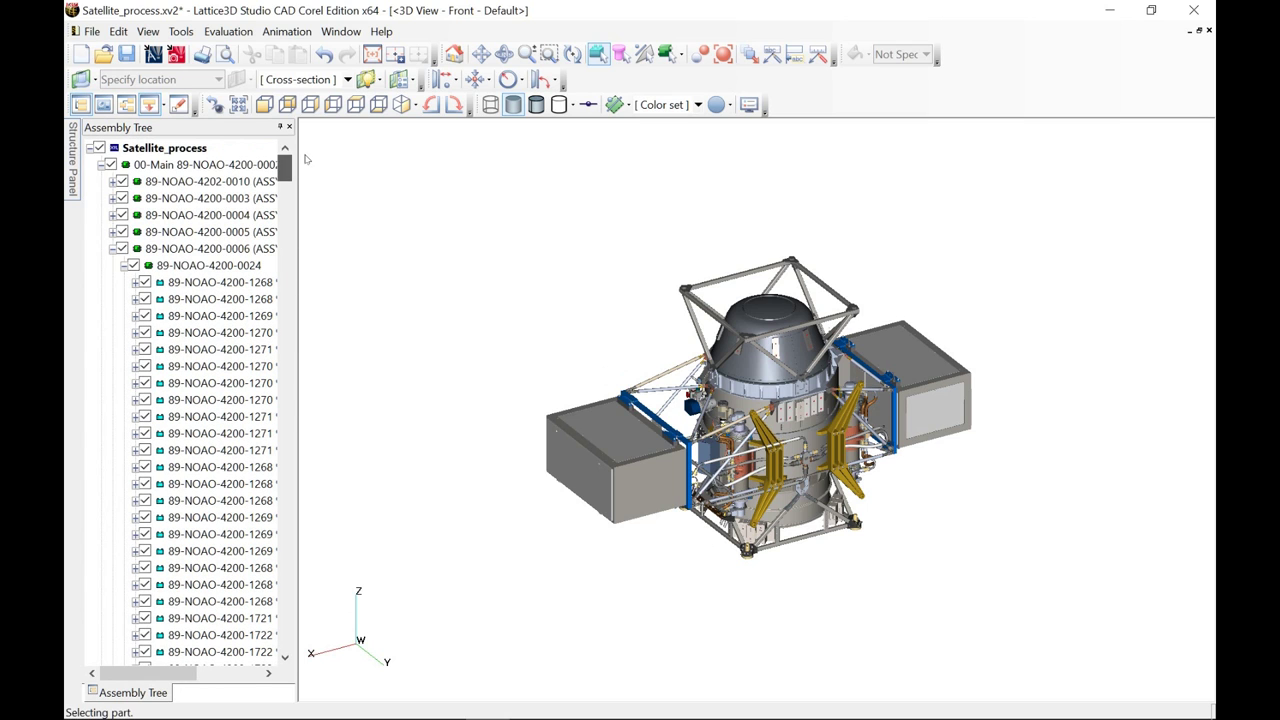
Step: Collapse branches 0006, 0007 and 0129, then select and collapse 89-NOAO-4200-0204
{"action": "left_click", "coordinate": [113, 248]}
{"action": "left_click", "coordinate": [113, 265]}
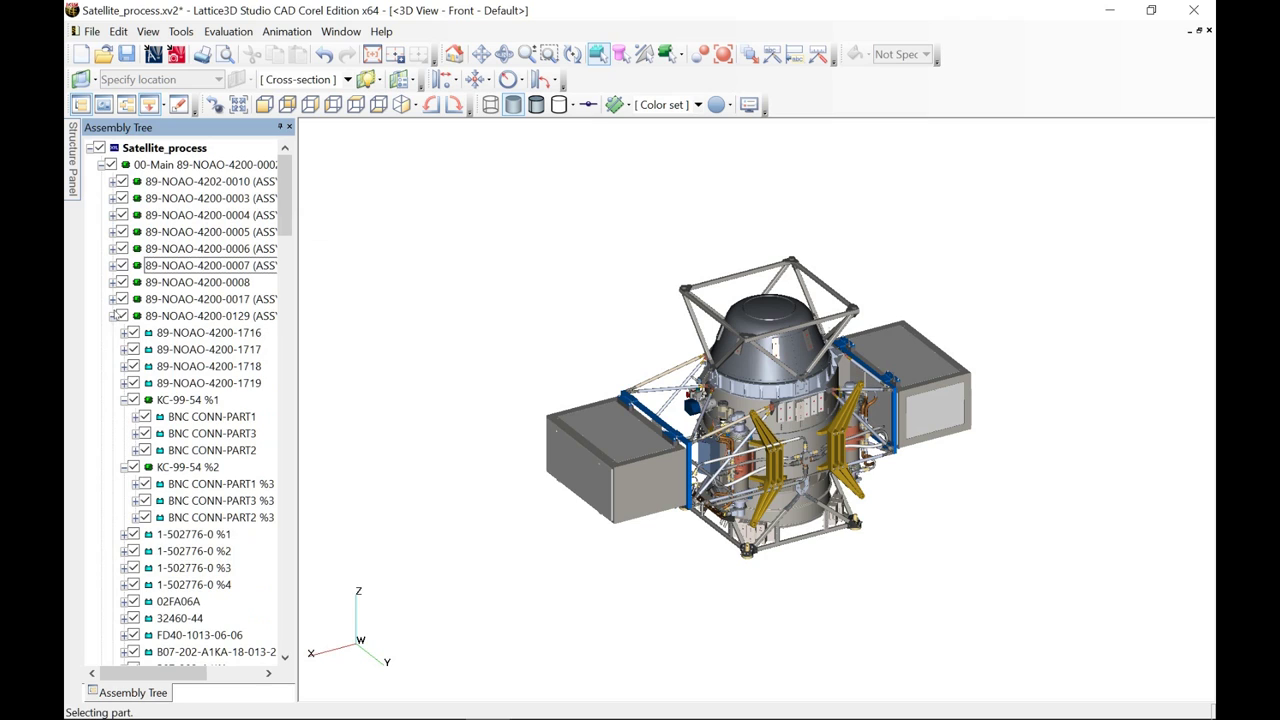
{"action": "left_click", "coordinate": [113, 316]}
{"action": "left_click", "coordinate": [184, 336]}
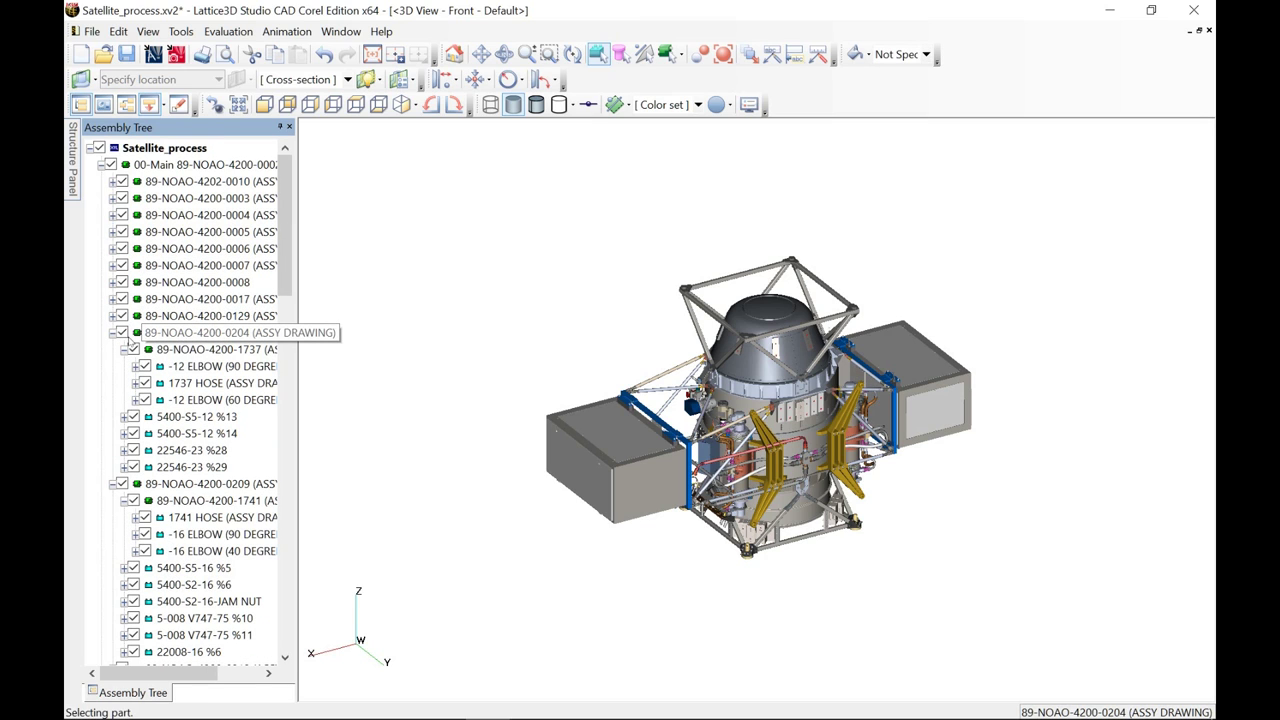
{"action": "left_click", "coordinate": [113, 333]}
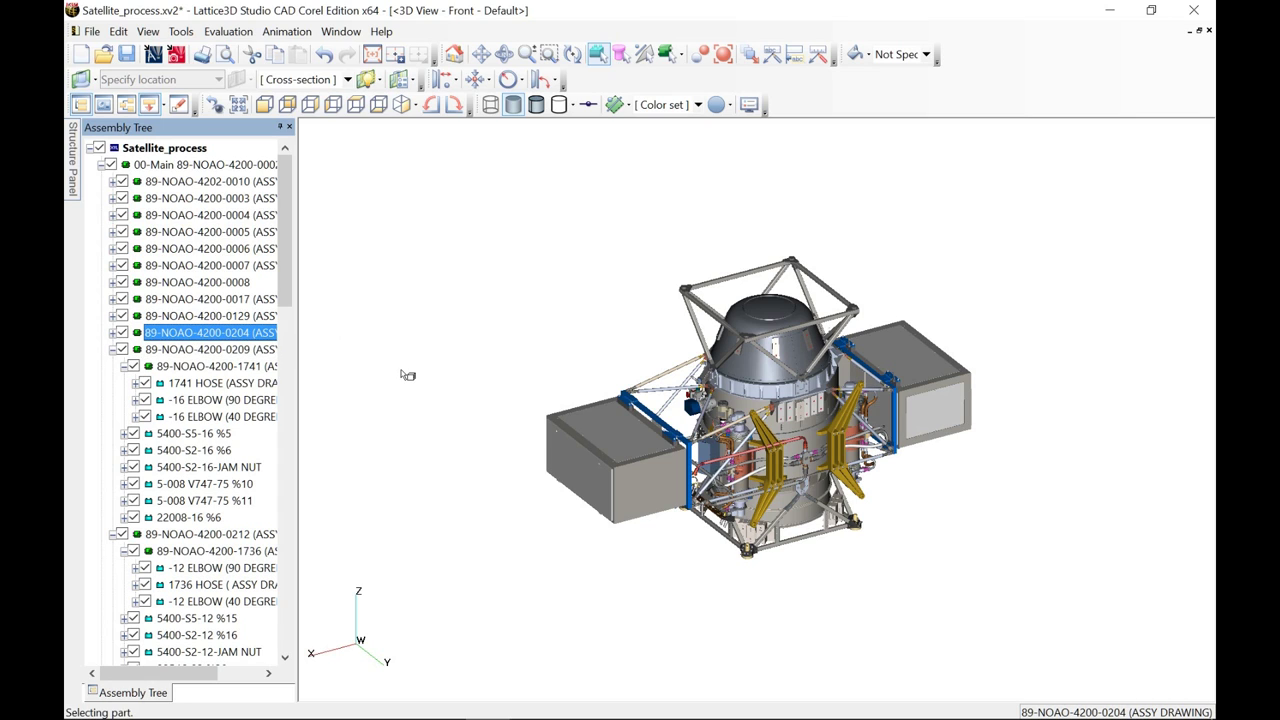
{"action": "mouse_move", "coordinate": [71, 183]}
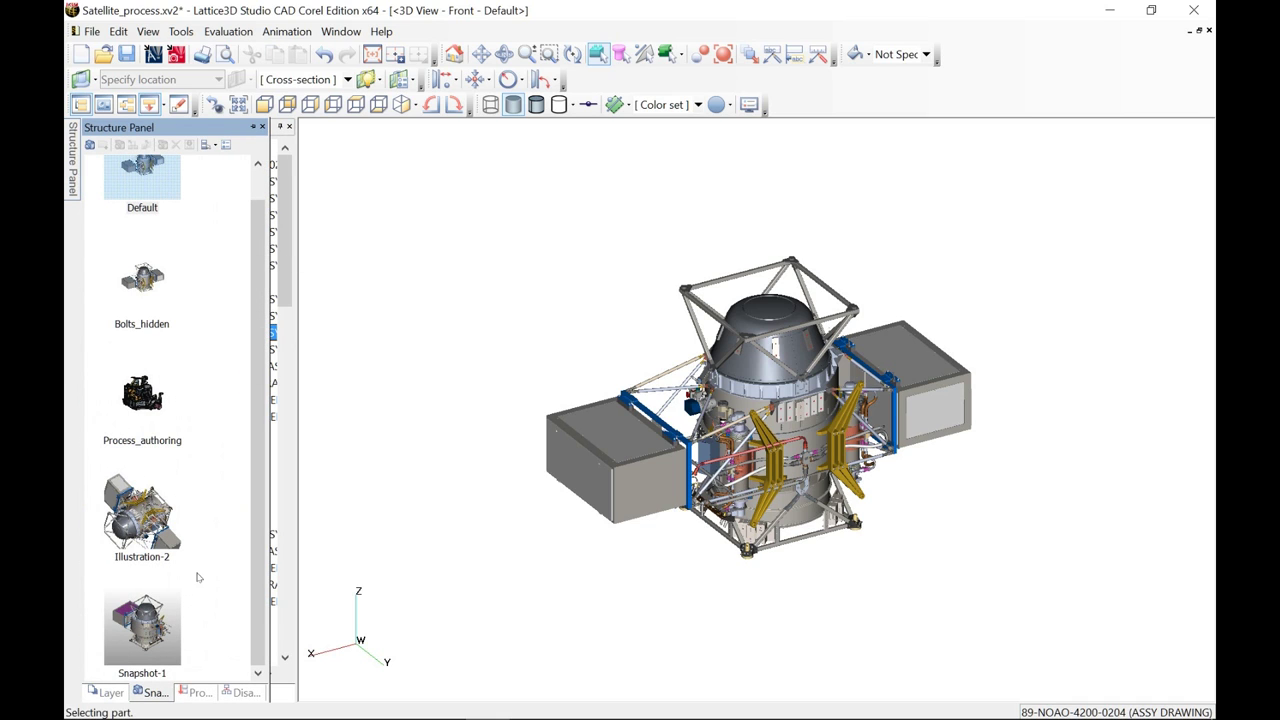
{"action": "left_click_drag", "start_coordinate": [237, 695], "coordinate": [237, 698]}
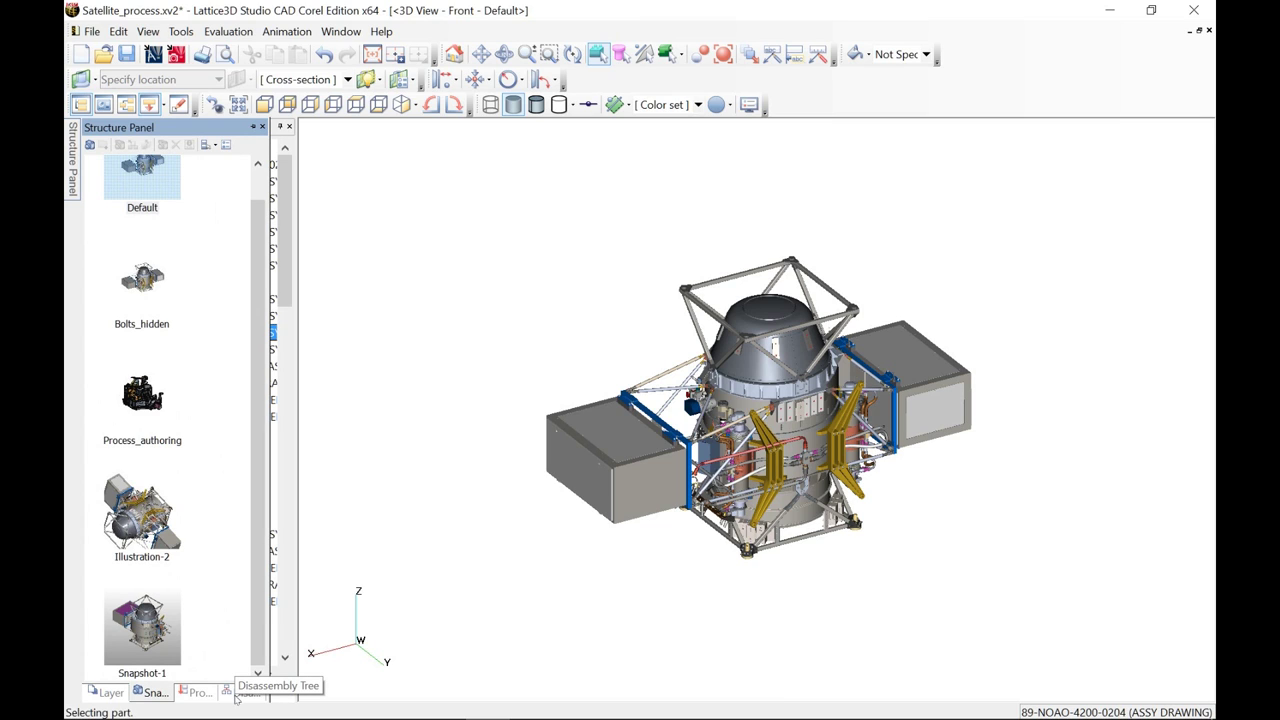
Step: Show the assembly process steps docked beside the Assembly Tree and widen the list
{"action": "left_click", "coordinate": [237, 696]}
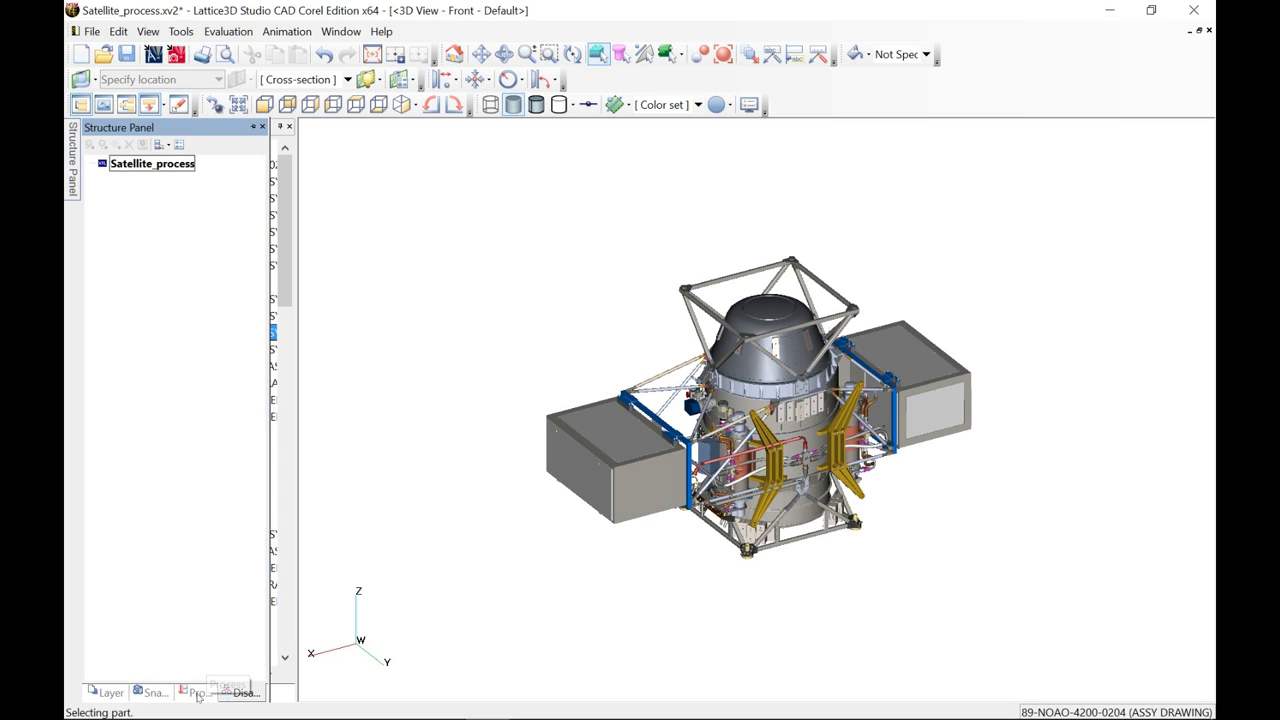
{"action": "left_click", "coordinate": [197, 692]}
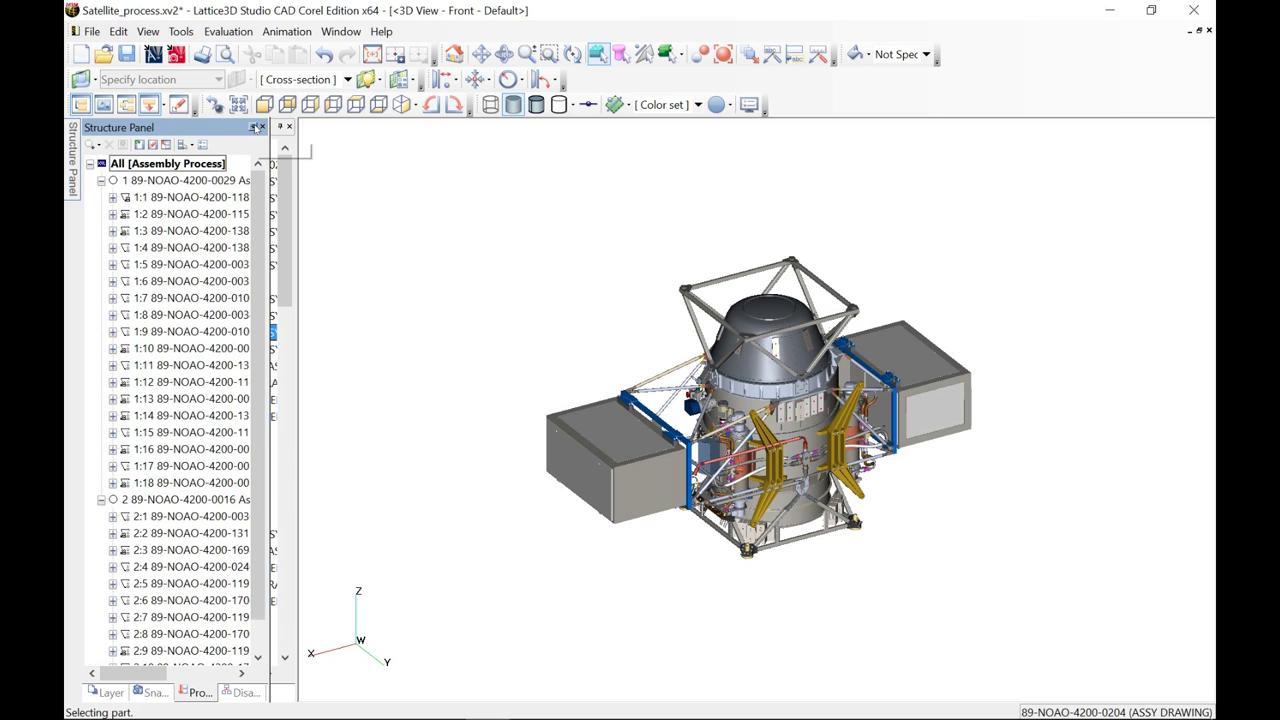
{"action": "left_click", "coordinate": [257, 127]}
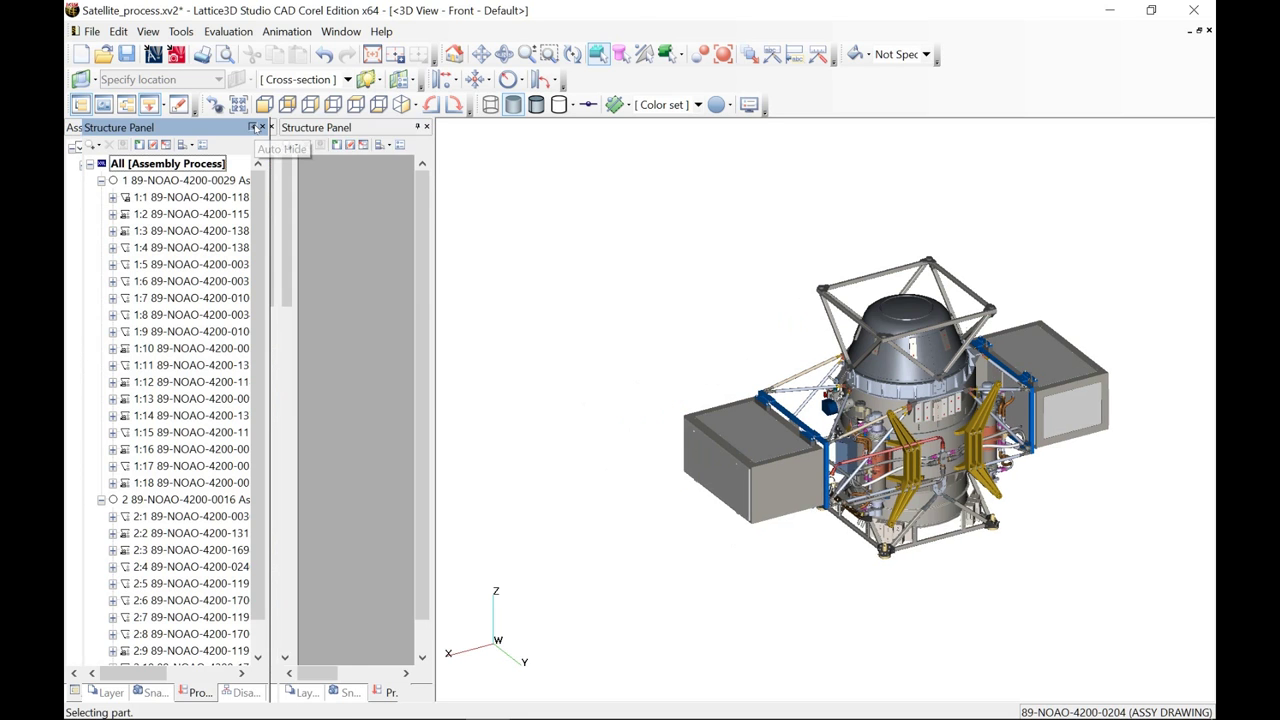
{"action": "left_click_drag", "start_coordinate": [434, 222], "coordinate": [519, 228]}
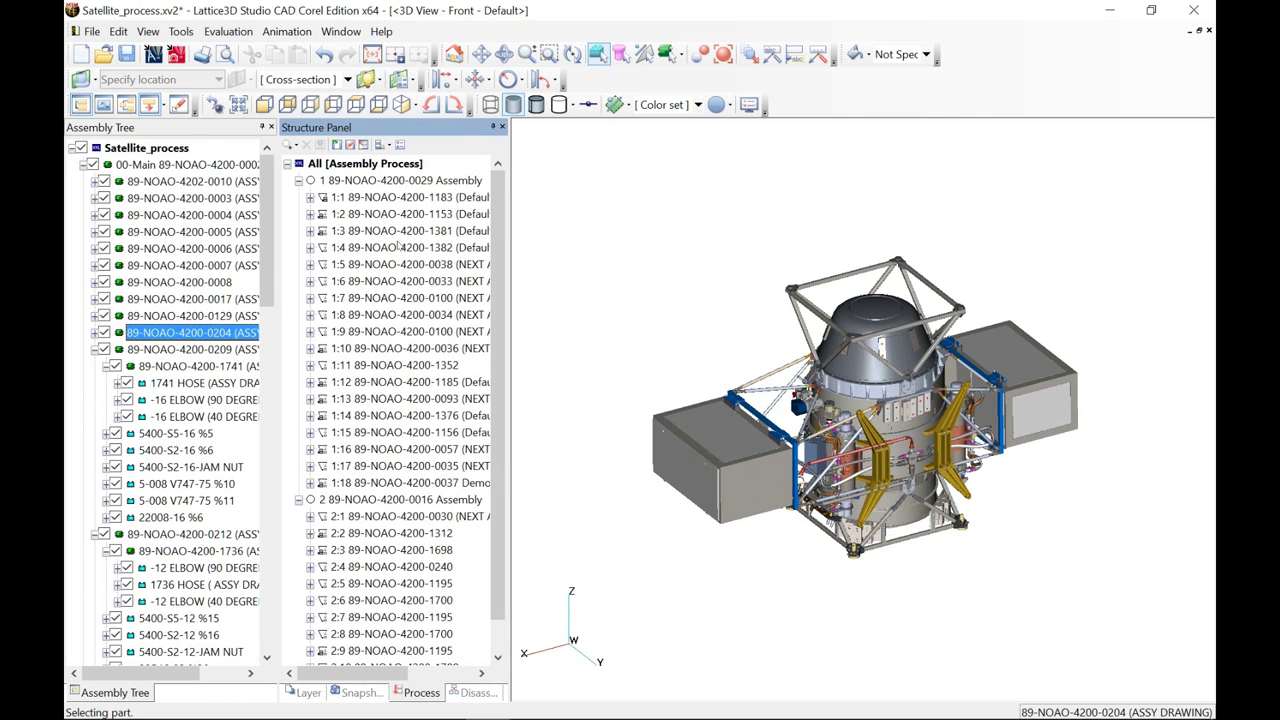
Step: Step through process steps 1:1, 1:2, 1:3, 1:12 and 1:13
{"action": "left_click", "coordinate": [372, 198]}
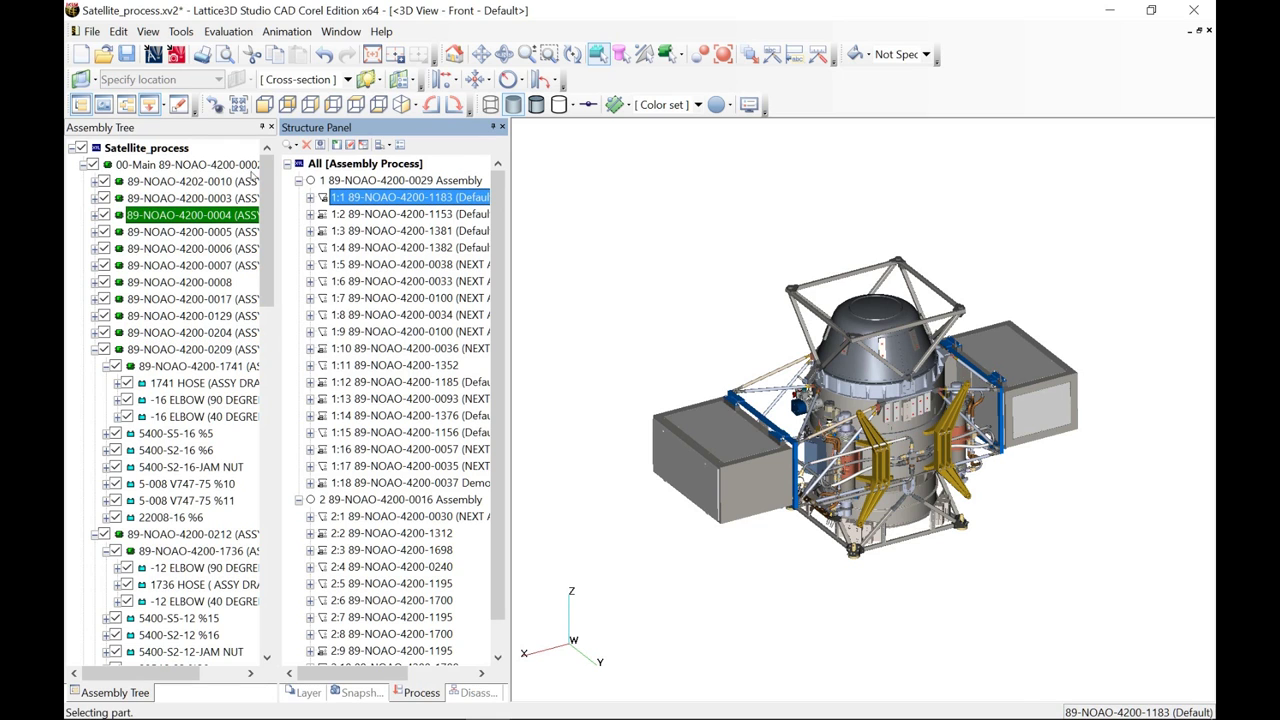
{"action": "left_click", "coordinate": [362, 215]}
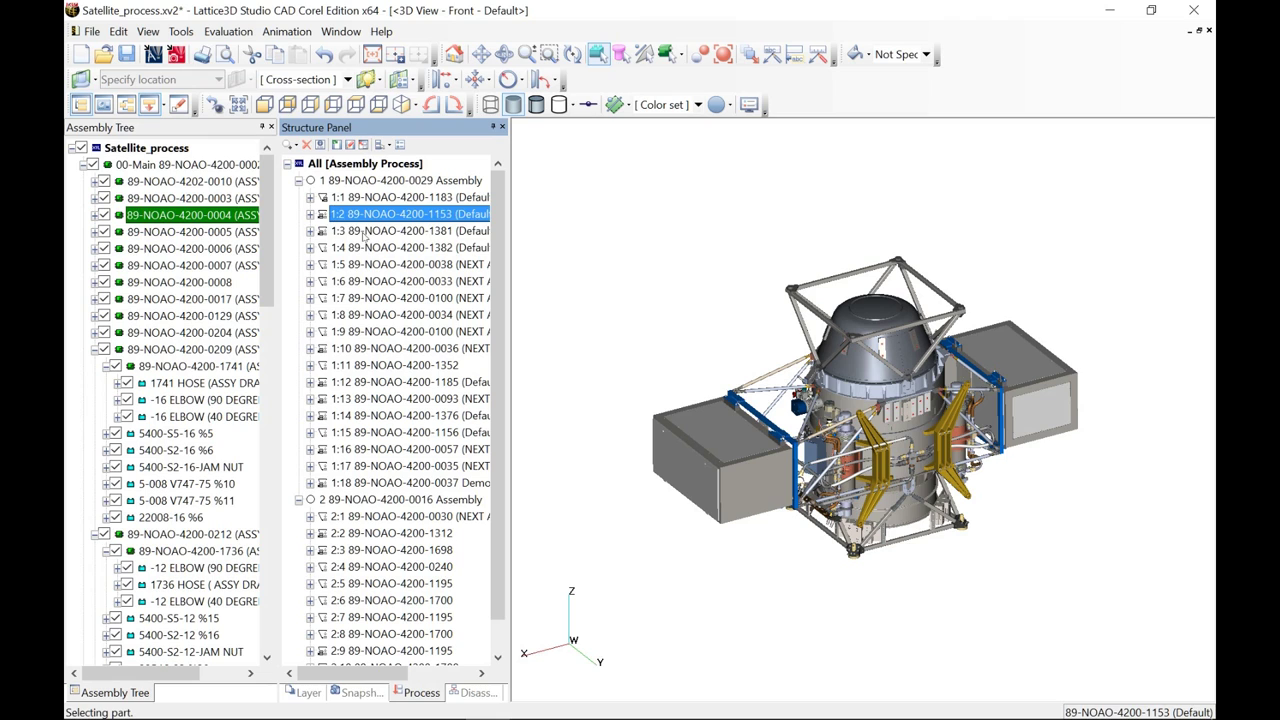
{"action": "left_click", "coordinate": [365, 232]}
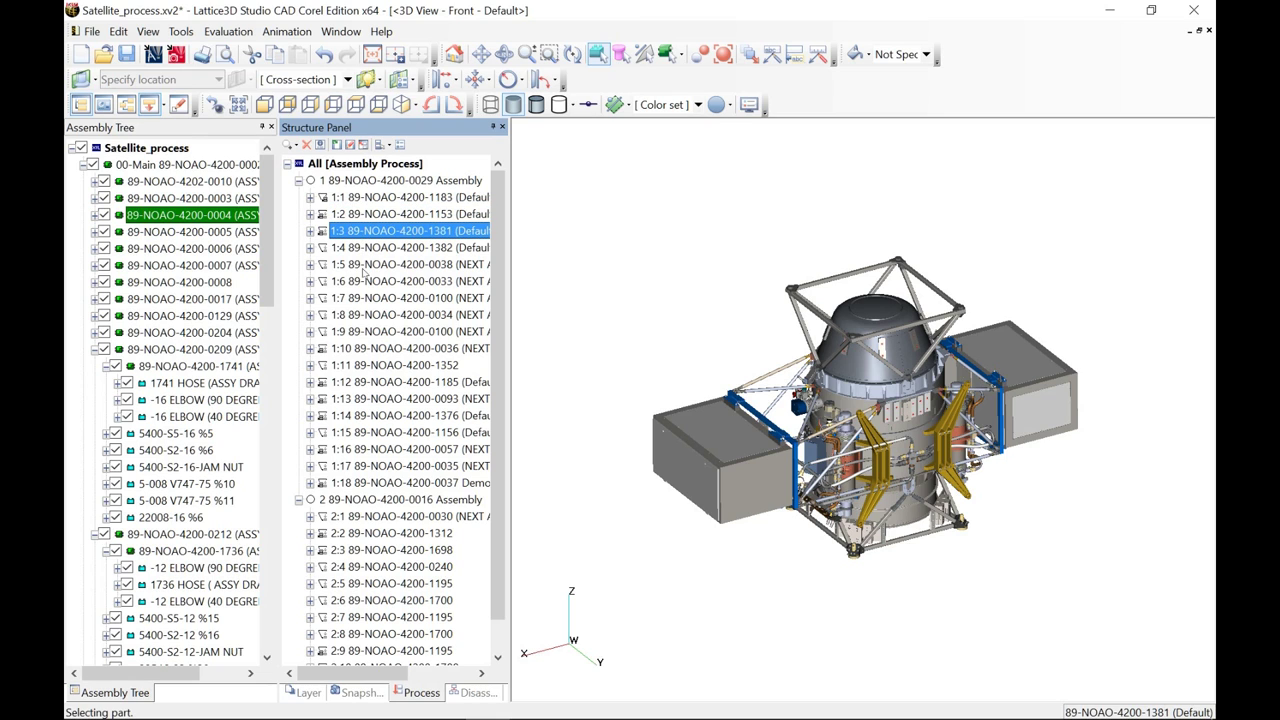
{"action": "left_click", "coordinate": [370, 383]}
{"action": "left_click", "coordinate": [370, 400]}
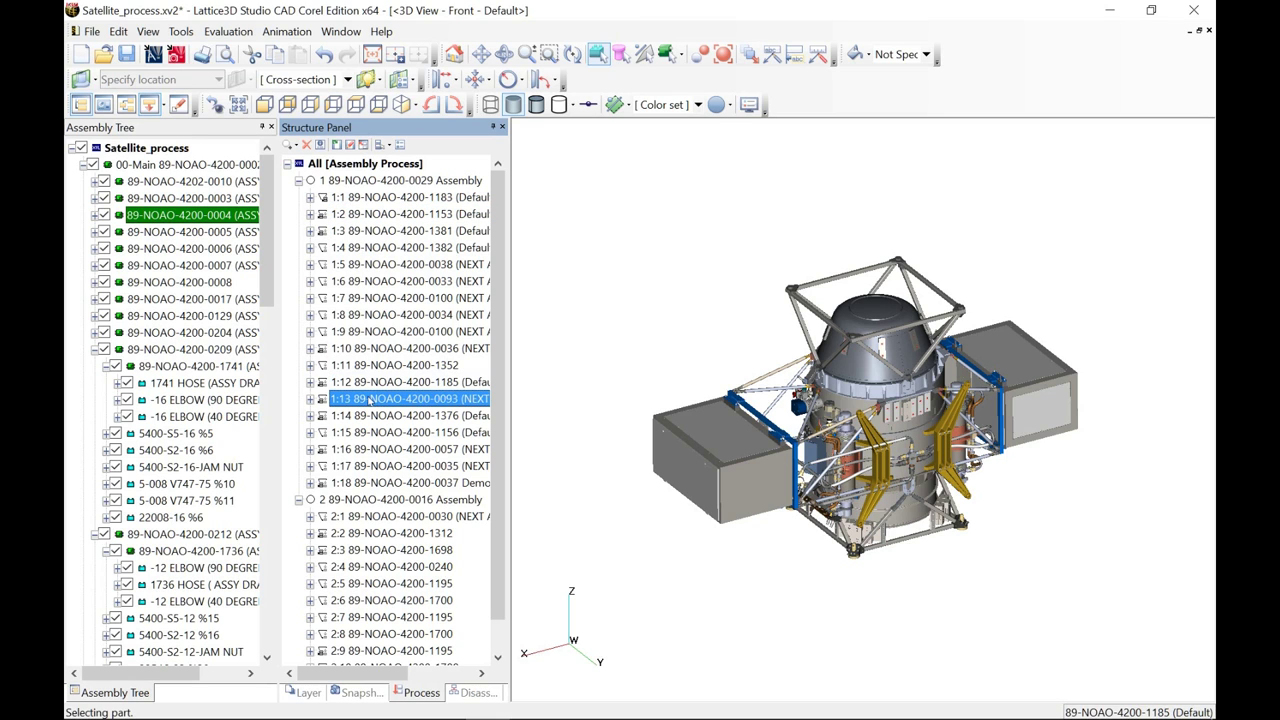
Step: Expand step 2:2 to reveal part 89-NOAO-4200-1312, then set the panel to auto-hide
{"action": "left_click", "coordinate": [369, 517]}
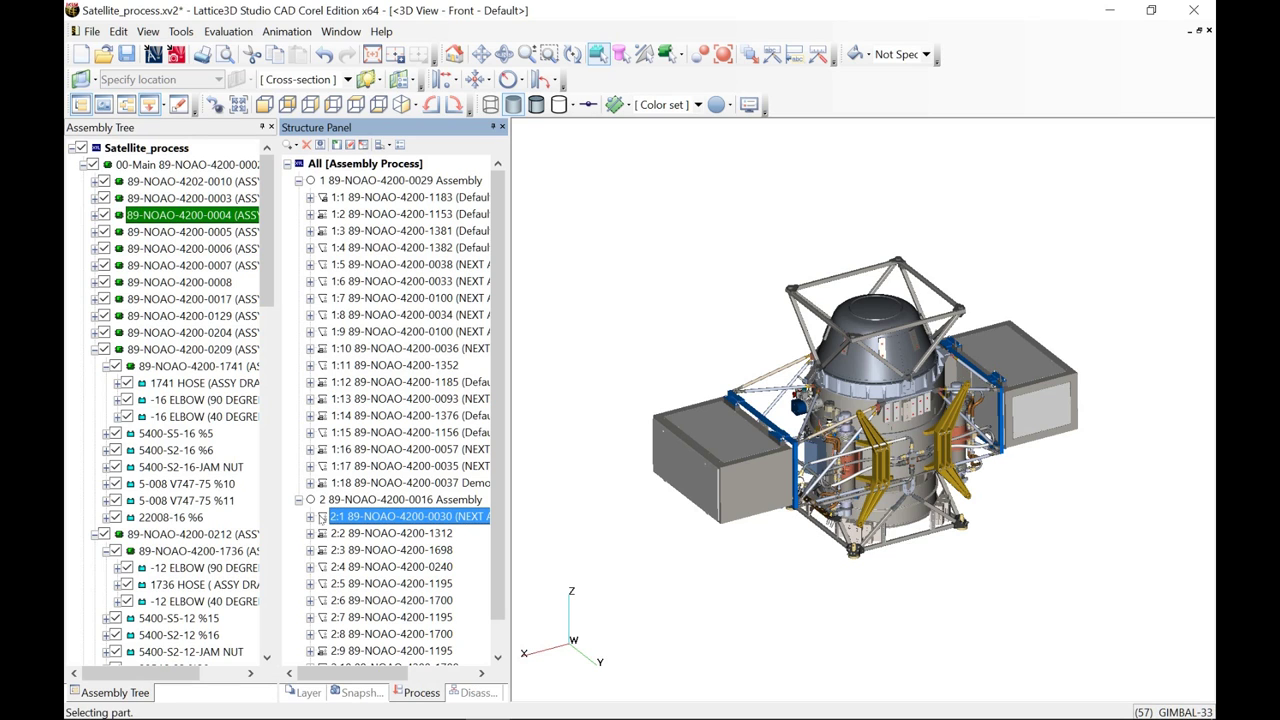
{"action": "left_click", "coordinate": [299, 500]}
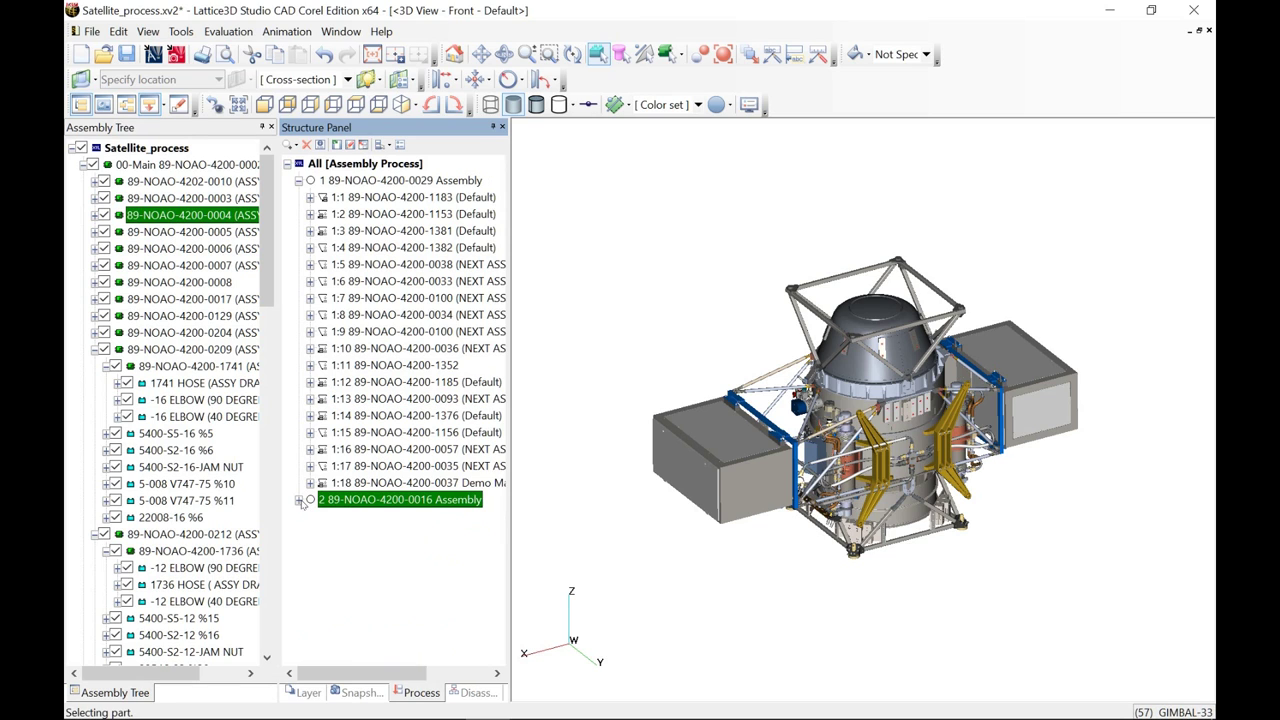
{"action": "left_click", "coordinate": [299, 500]}
{"action": "left_click", "coordinate": [310, 505]}
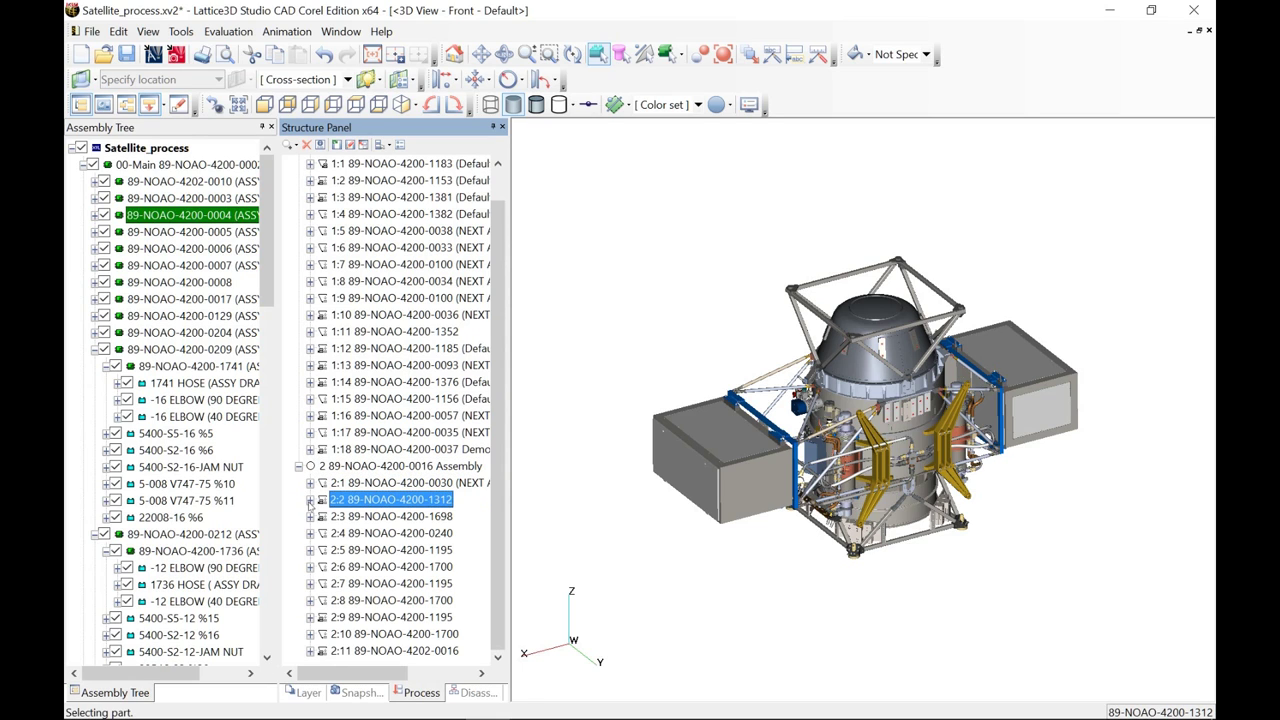
{"action": "left_click", "coordinate": [310, 500]}
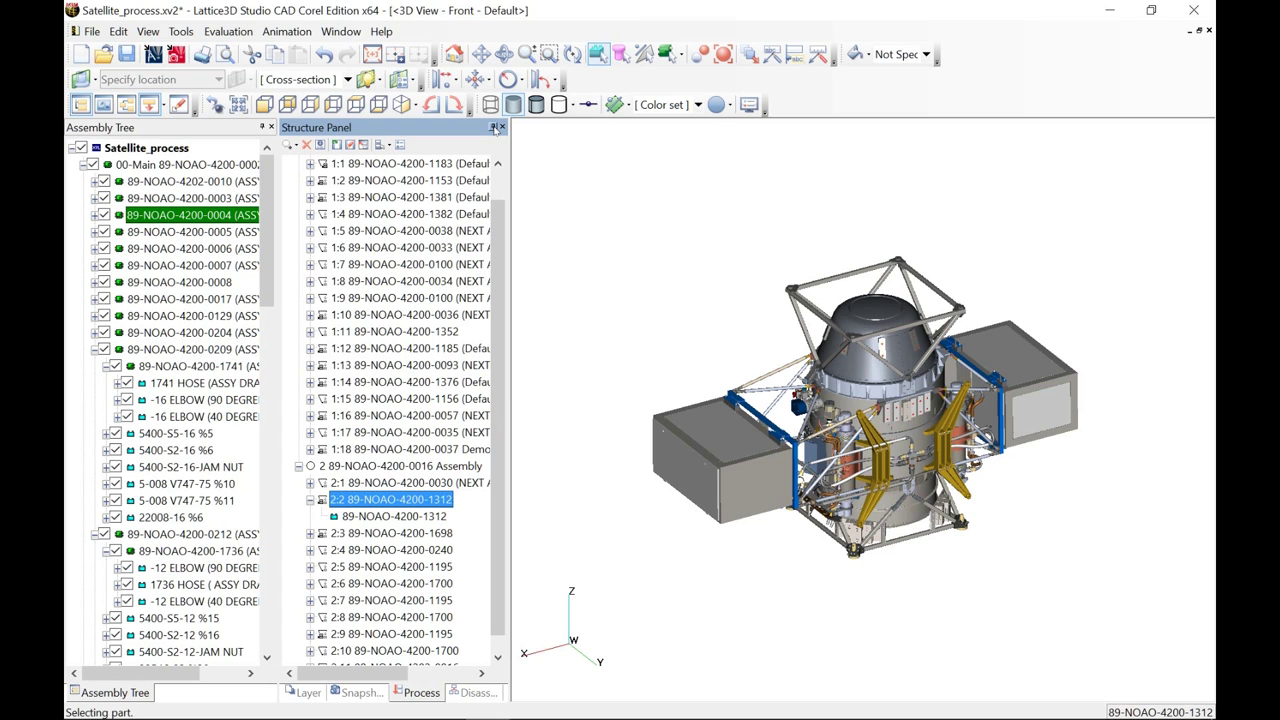
{"action": "left_click", "coordinate": [493, 128]}
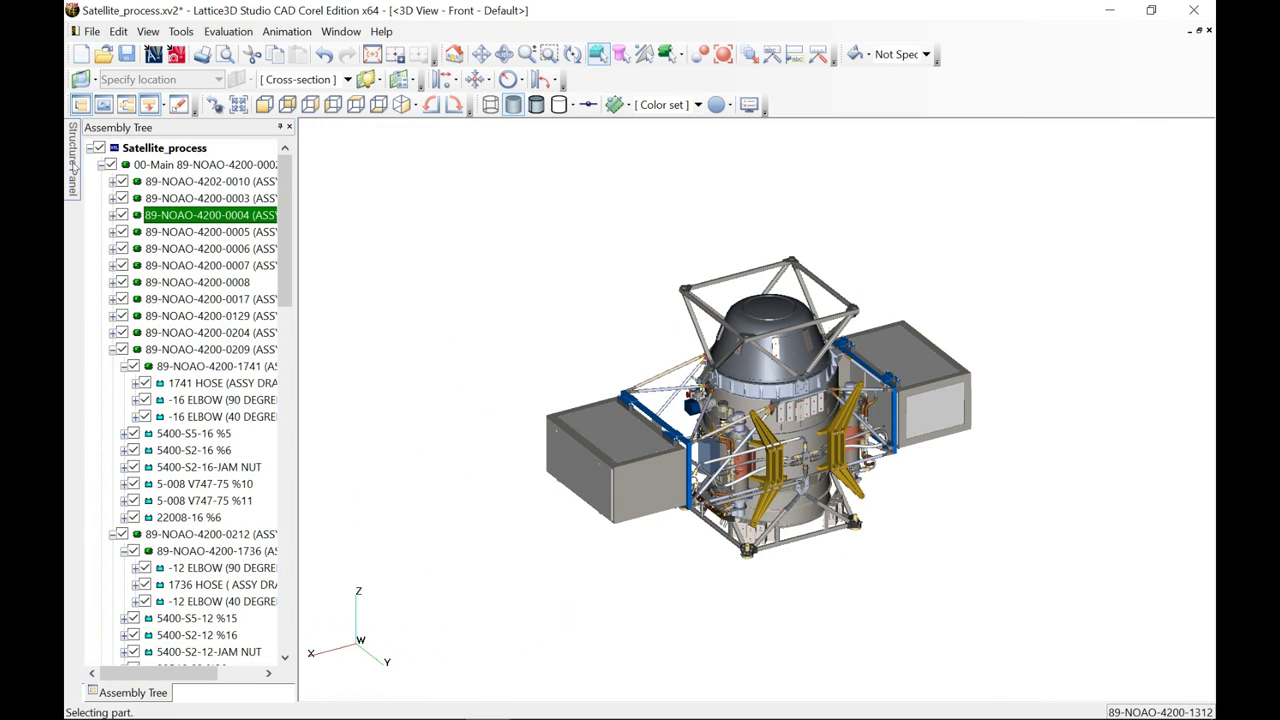
{"action": "mouse_move", "coordinate": [73, 168]}
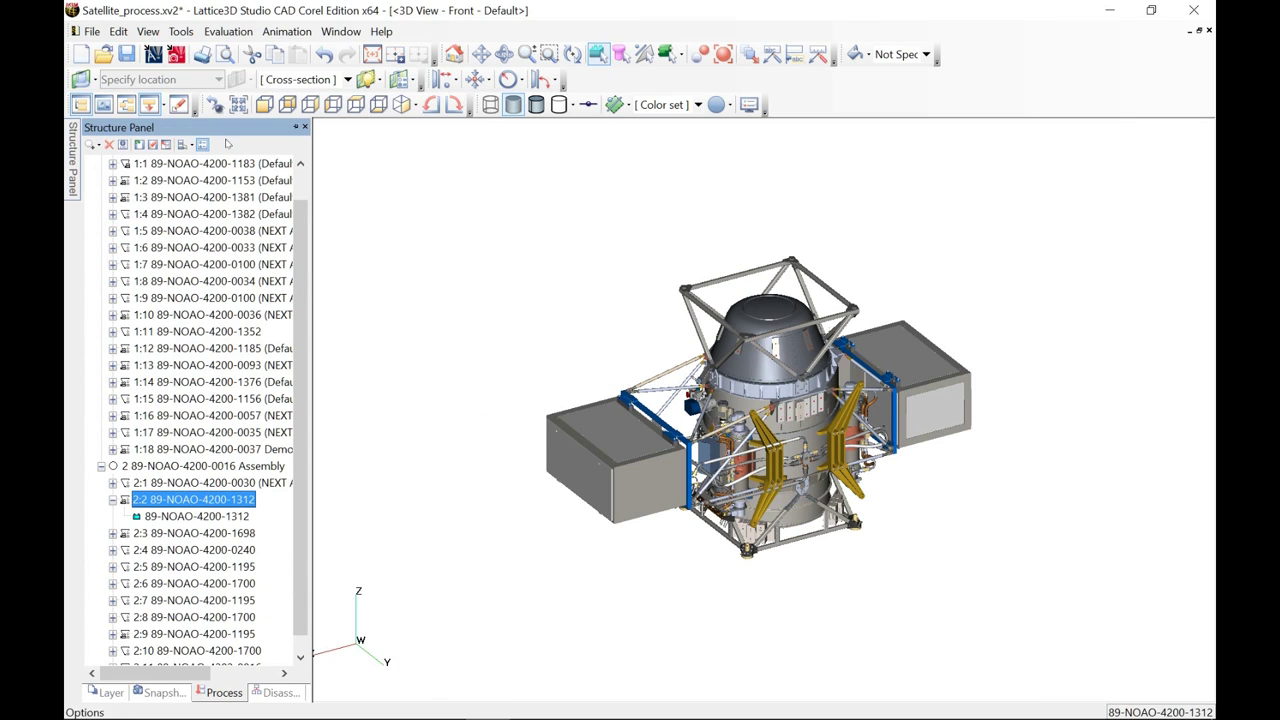
Step: Open Process Animation for editing from Edit Animation and drag its Edit Panel taller
{"action": "left_click", "coordinate": [287, 33]}
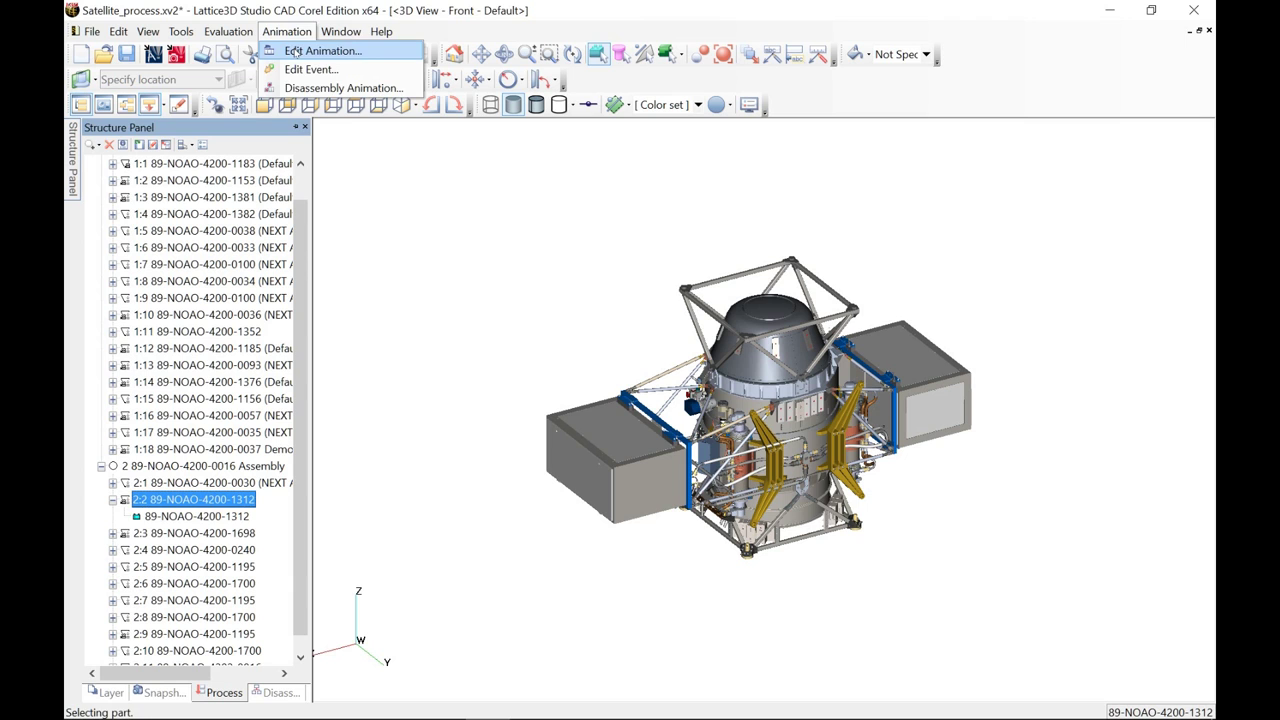
{"action": "left_click", "coordinate": [293, 51]}
{"action": "left_click", "coordinate": [357, 384]}
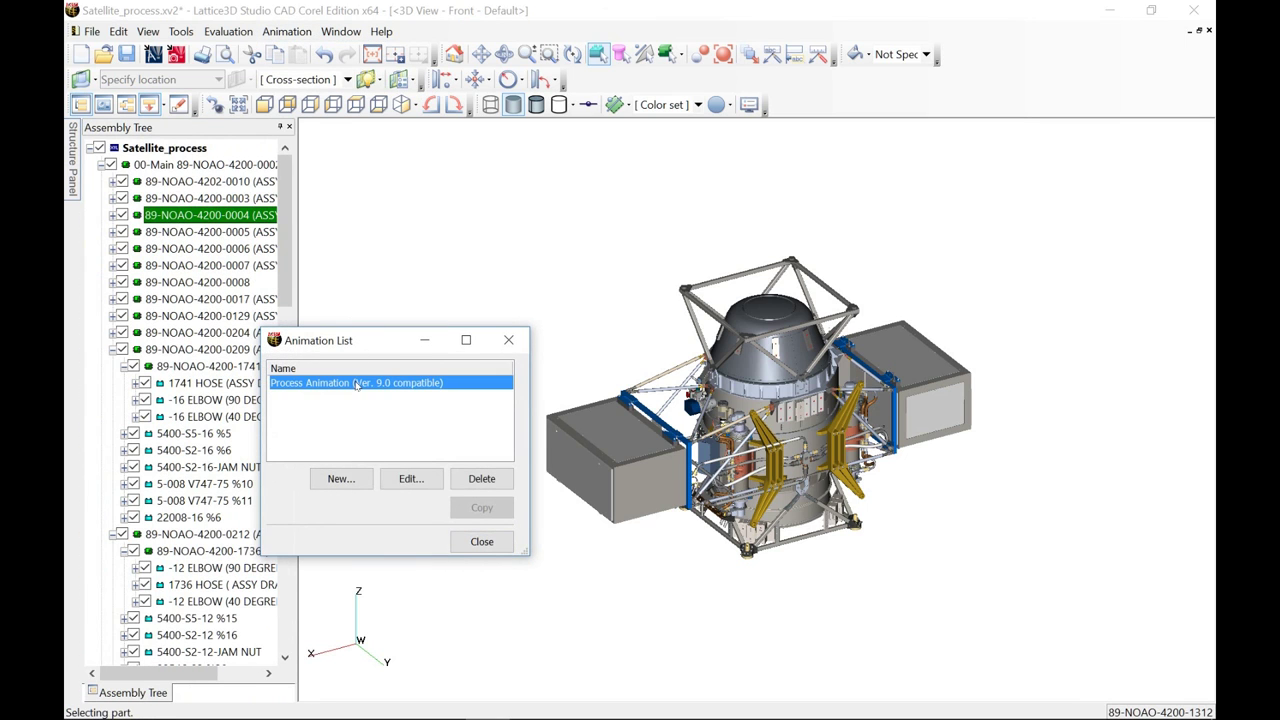
{"action": "left_click", "coordinate": [405, 482]}
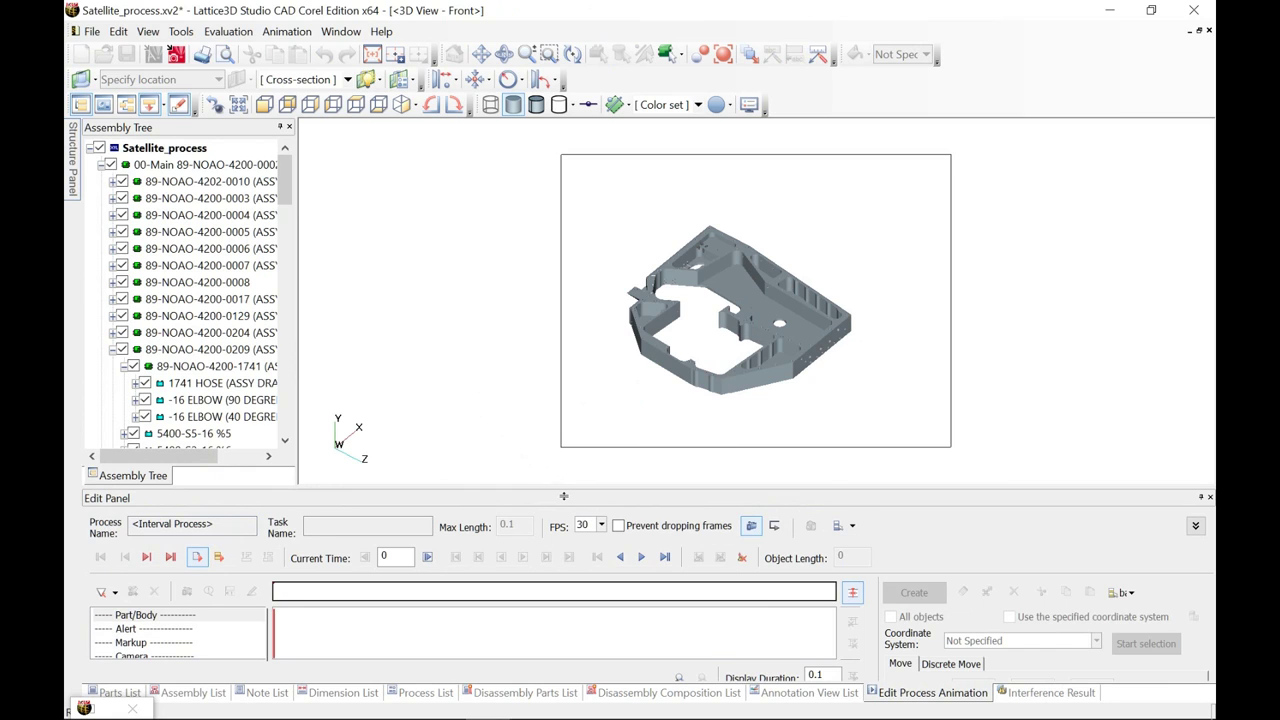
{"action": "left_click_drag", "start_coordinate": [563, 495], "coordinate": [563, 471]}
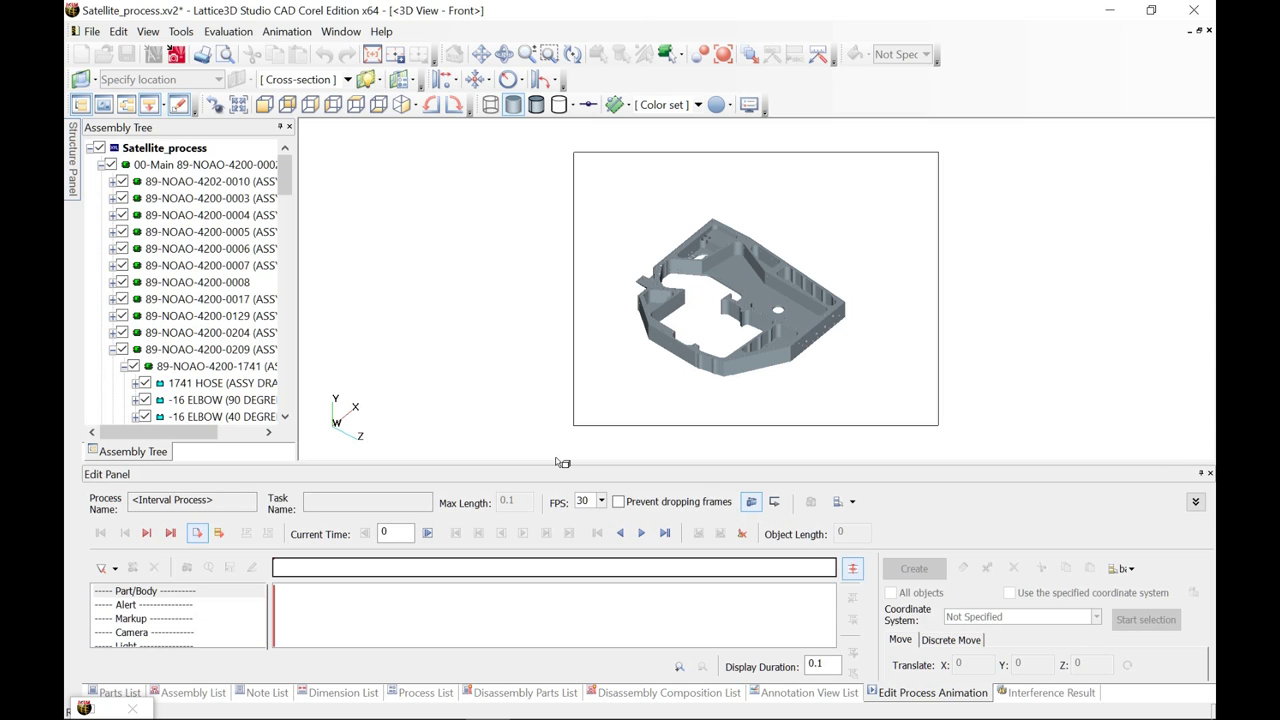
{"action": "left_click", "coordinate": [73, 150]}
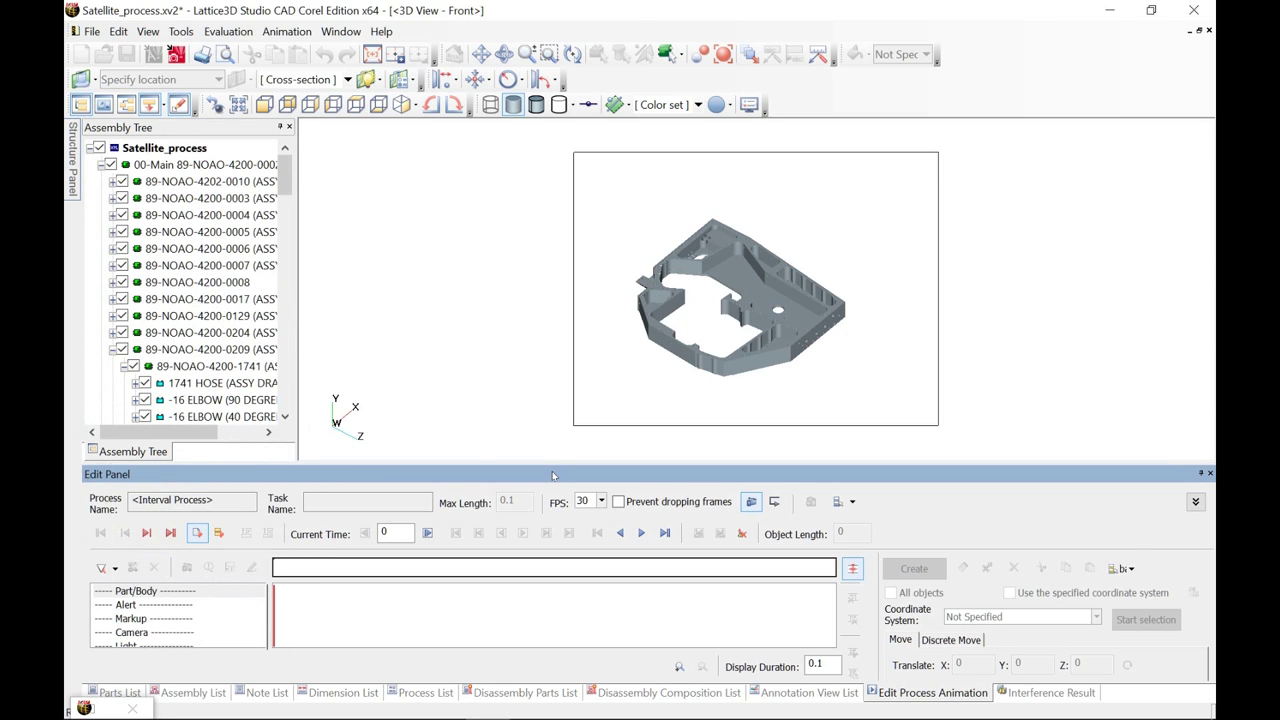
Step: Play Process Animation to 0.422 s, collapse the Edit Panel, and add a snapshot
{"action": "left_click", "coordinate": [641, 535]}
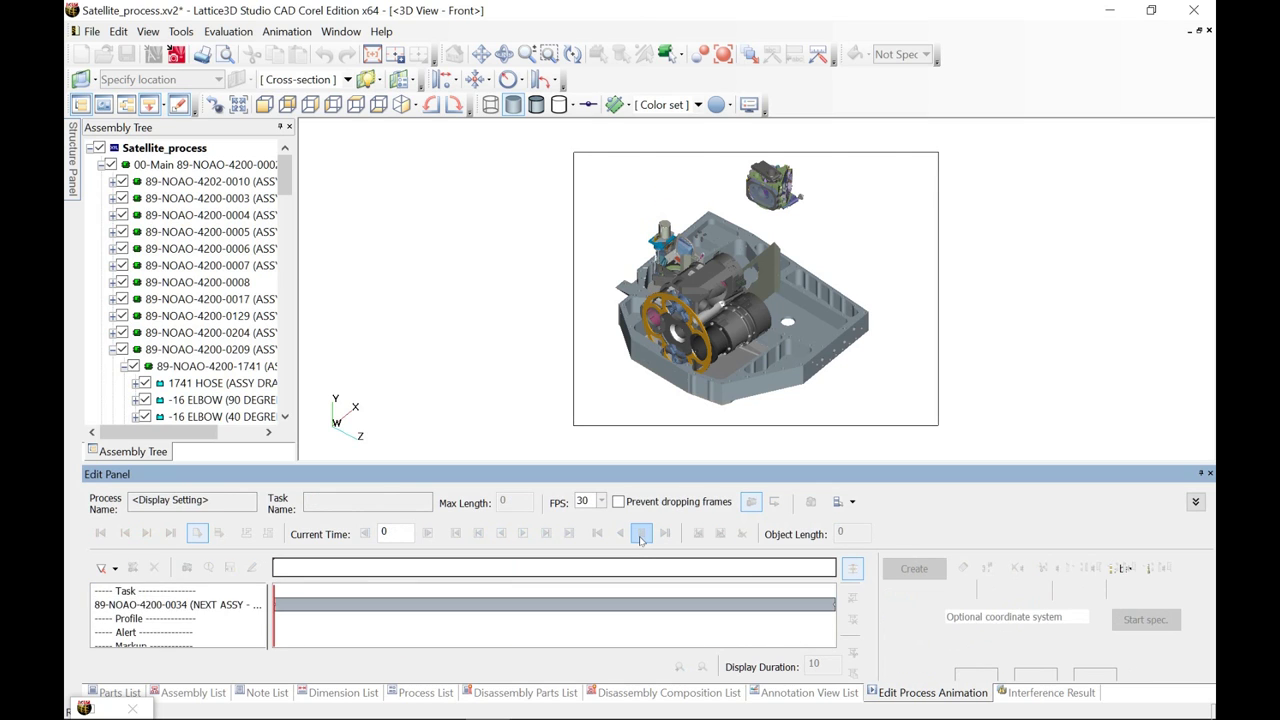
{"action": "left_click", "coordinate": [642, 534]}
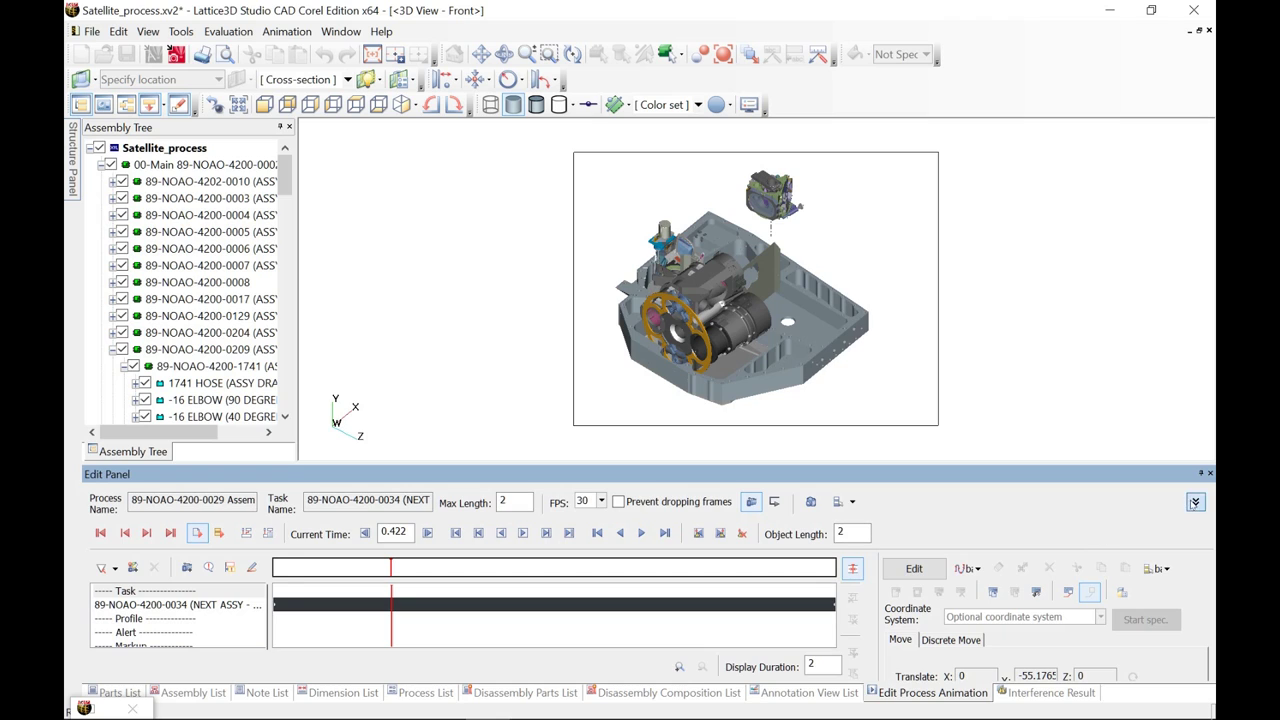
{"action": "left_click", "coordinate": [1195, 502]}
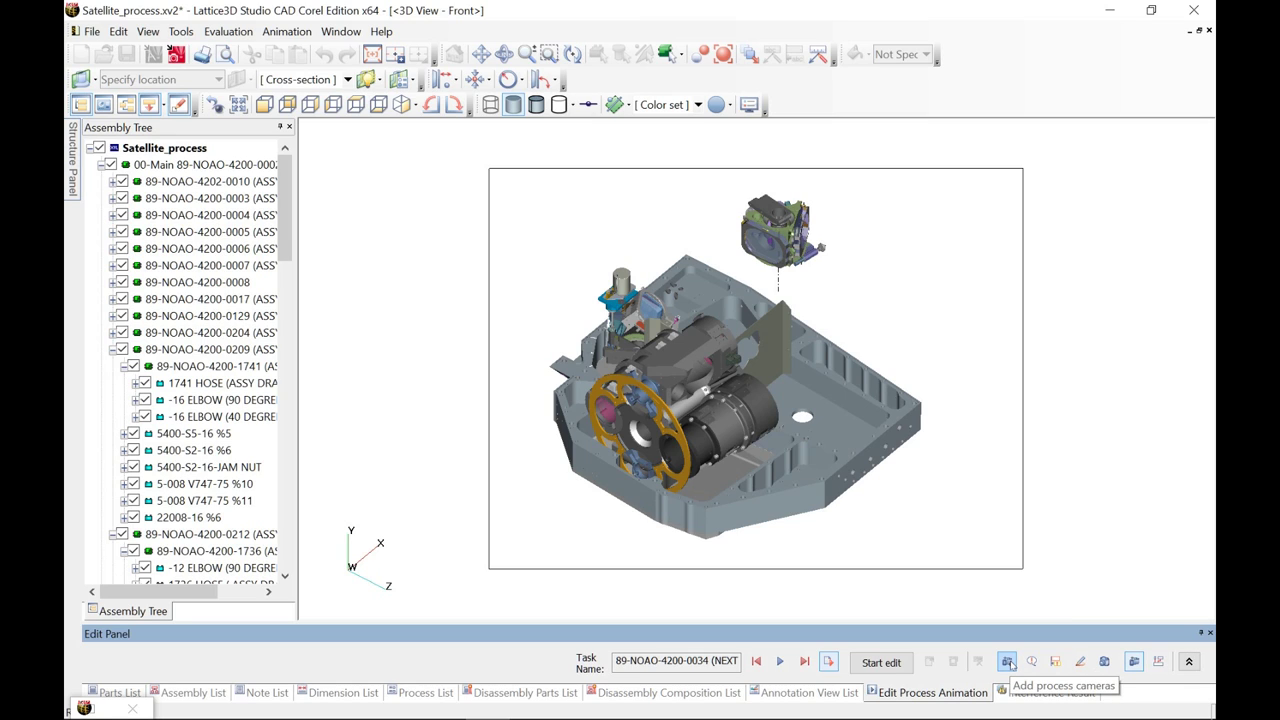
{"action": "left_click", "coordinate": [1104, 663]}
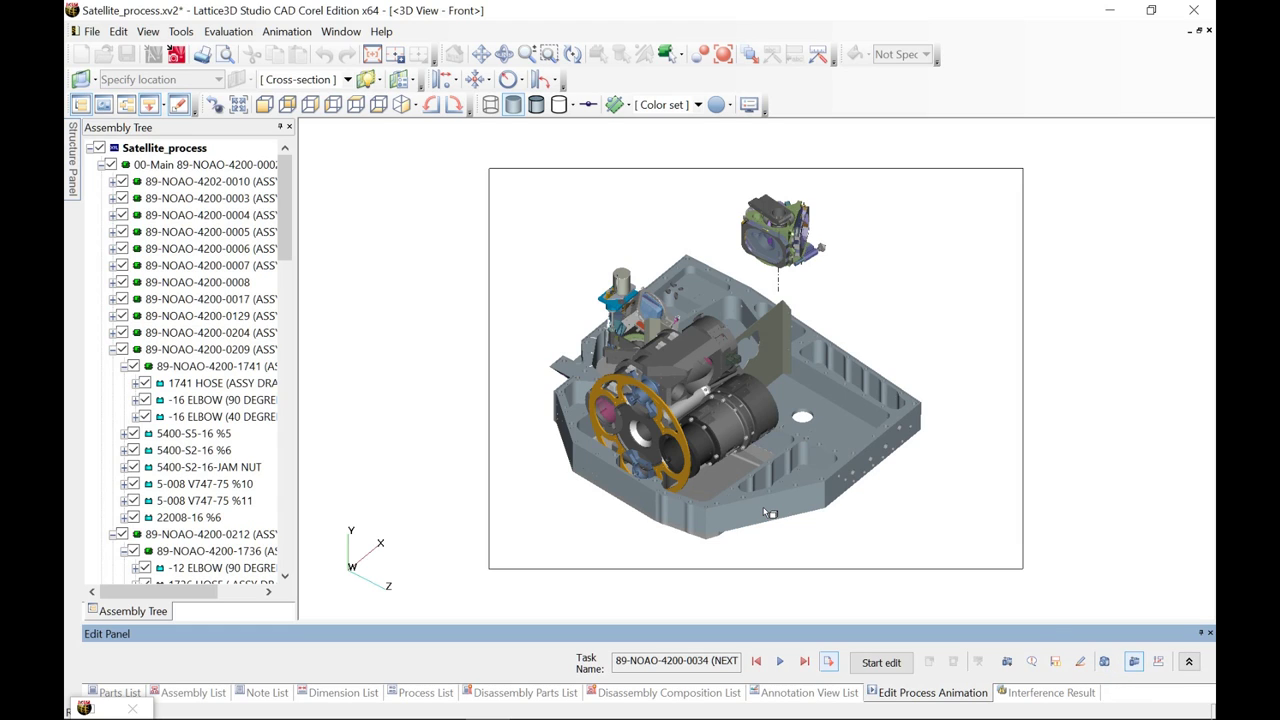
Step: Expand the Edit Panel and close the Animation List to exit animation editing
{"action": "left_click", "coordinate": [1189, 661]}
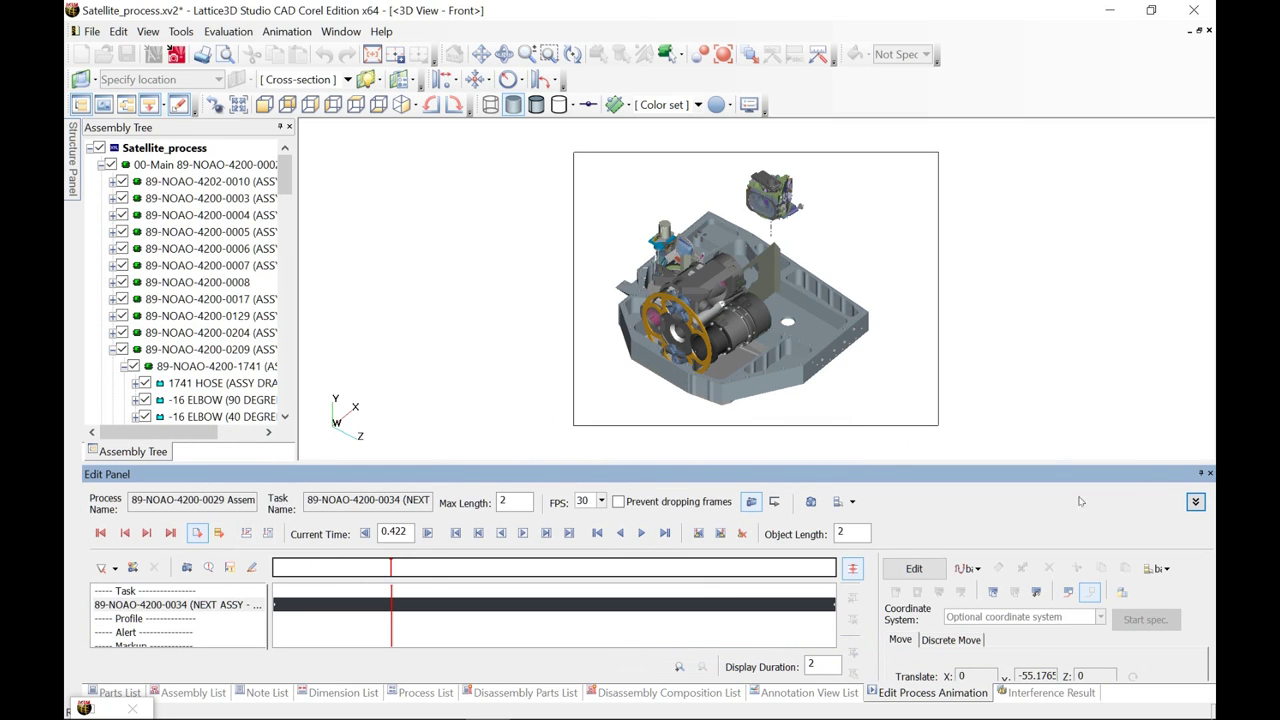
{"action": "left_click", "coordinate": [1209, 473]}
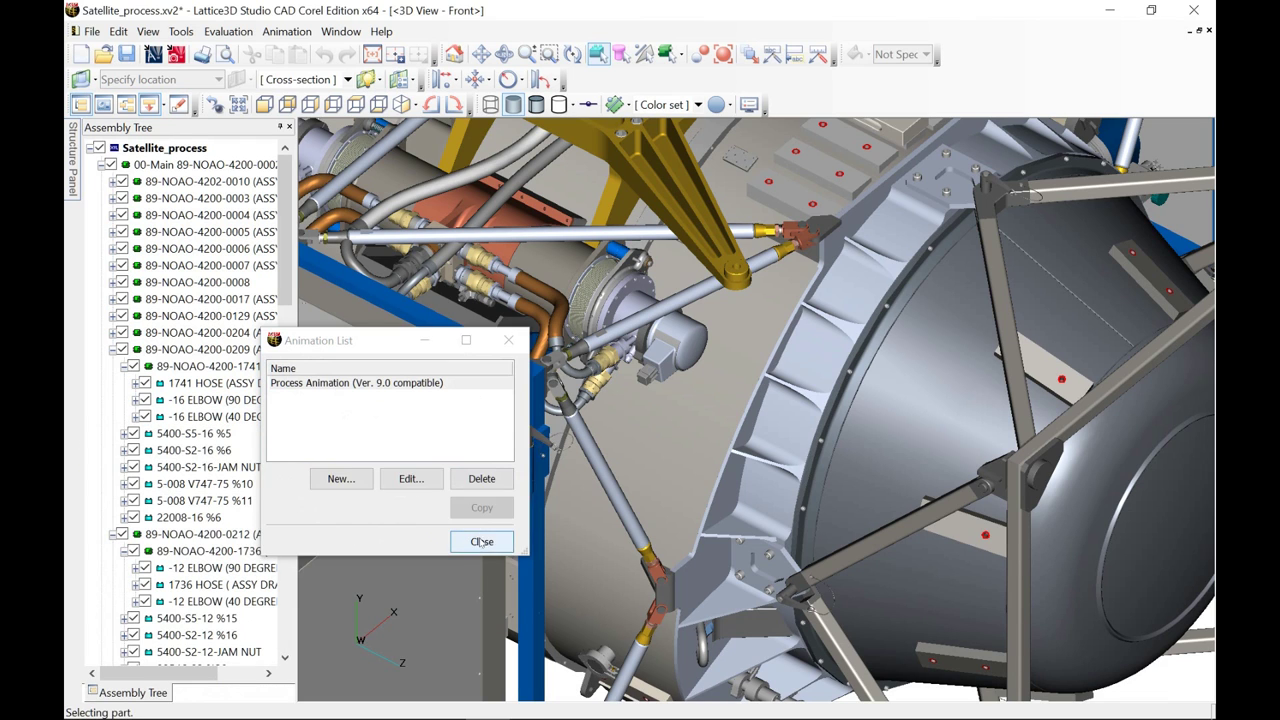
{"action": "left_click", "coordinate": [482, 542]}
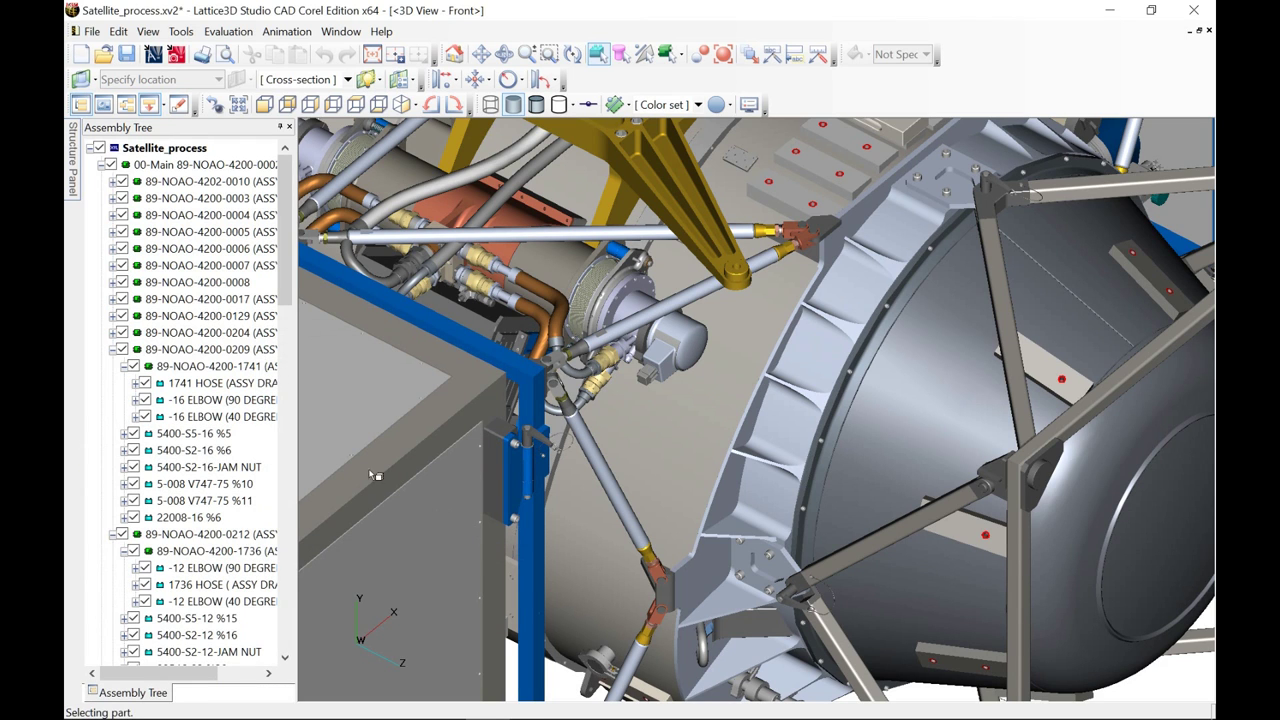
Step: In the Structure Panel's Snapshots list, check the new 0.422 snapshot, then display Snapshot-1
{"action": "left_click", "coordinate": [70, 162]}
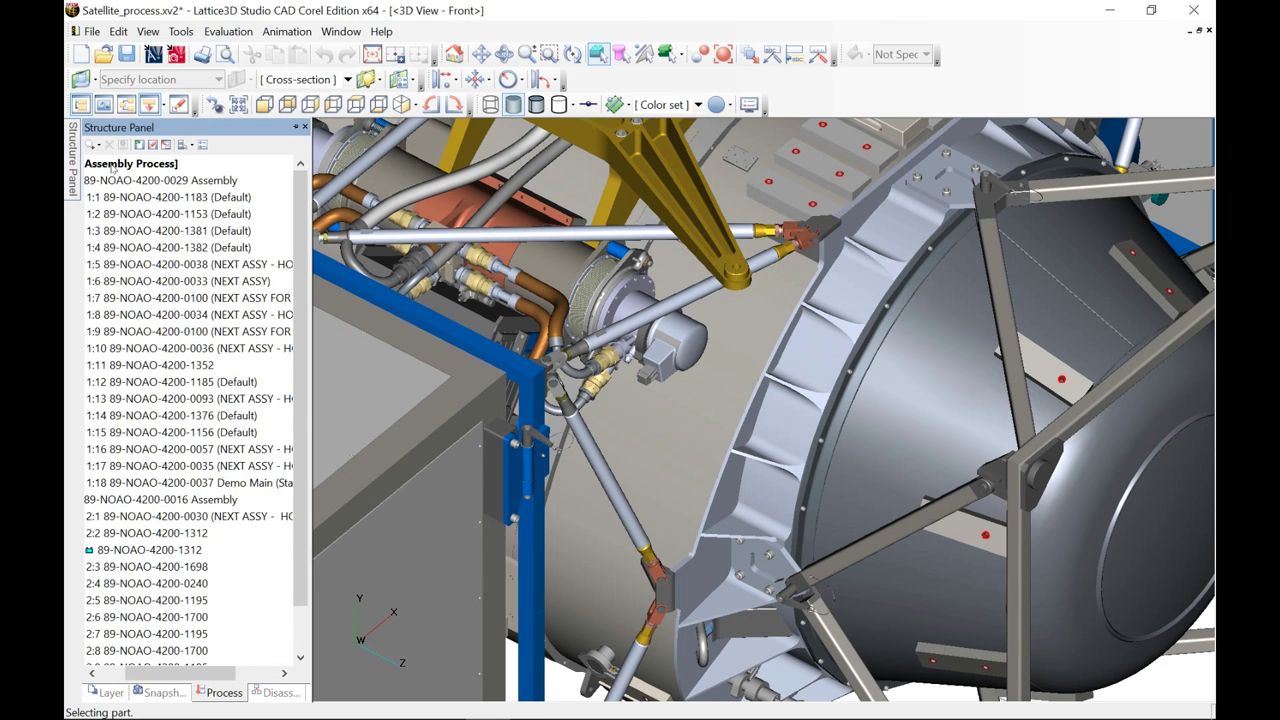
{"action": "left_click", "coordinate": [150, 692]}
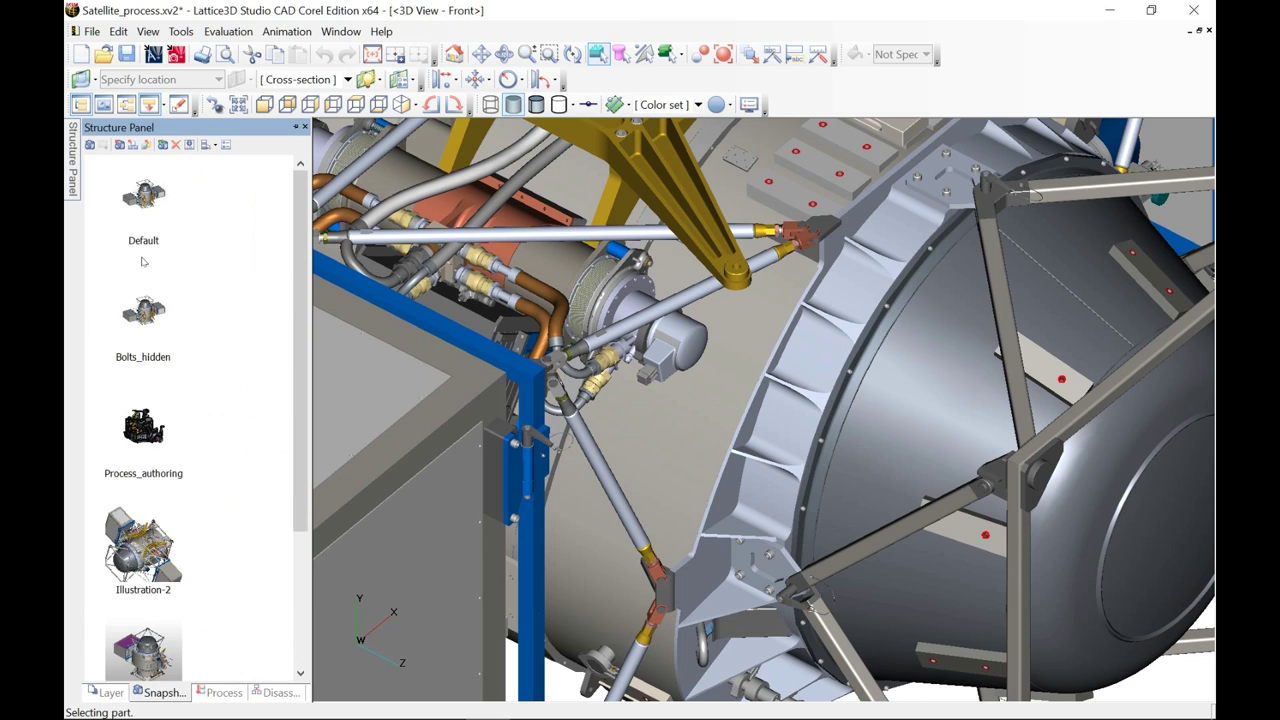
{"action": "left_click", "coordinate": [148, 208]}
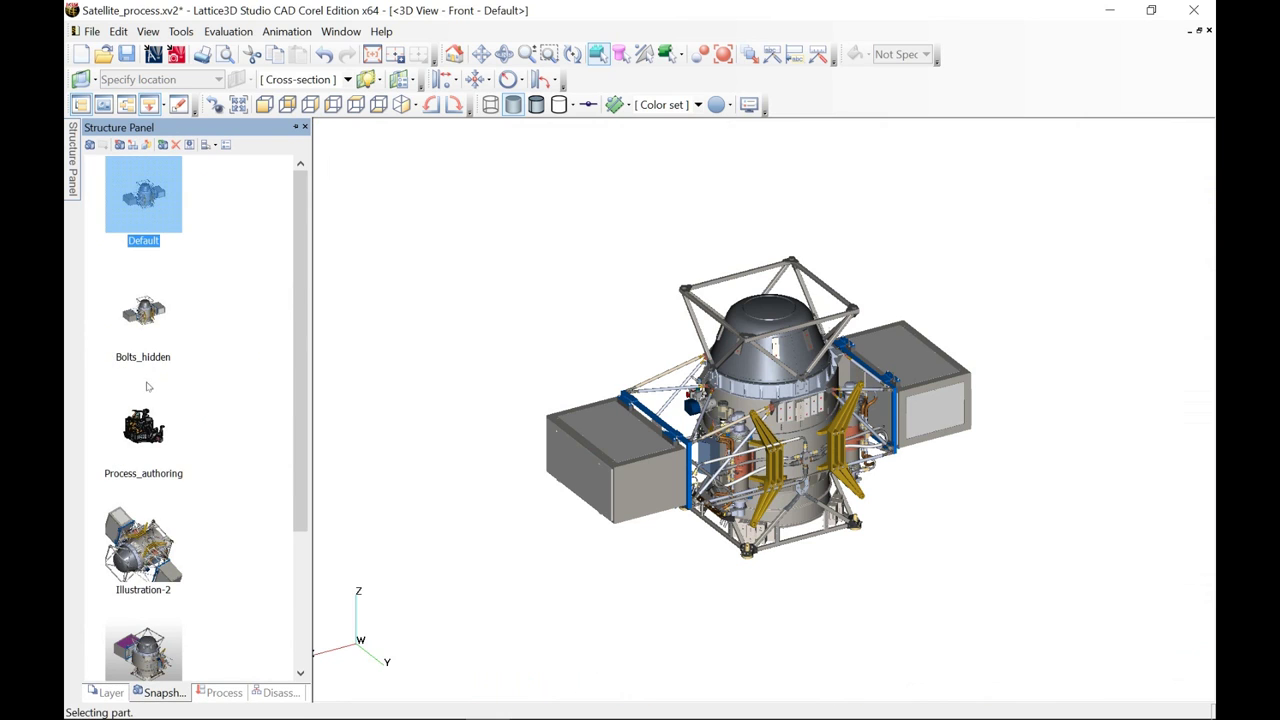
{"action": "scroll", "coordinate": [147, 387], "scroll_direction": "down", "scroll_amount": 3}
{"action": "left_click", "coordinate": [150, 595]}
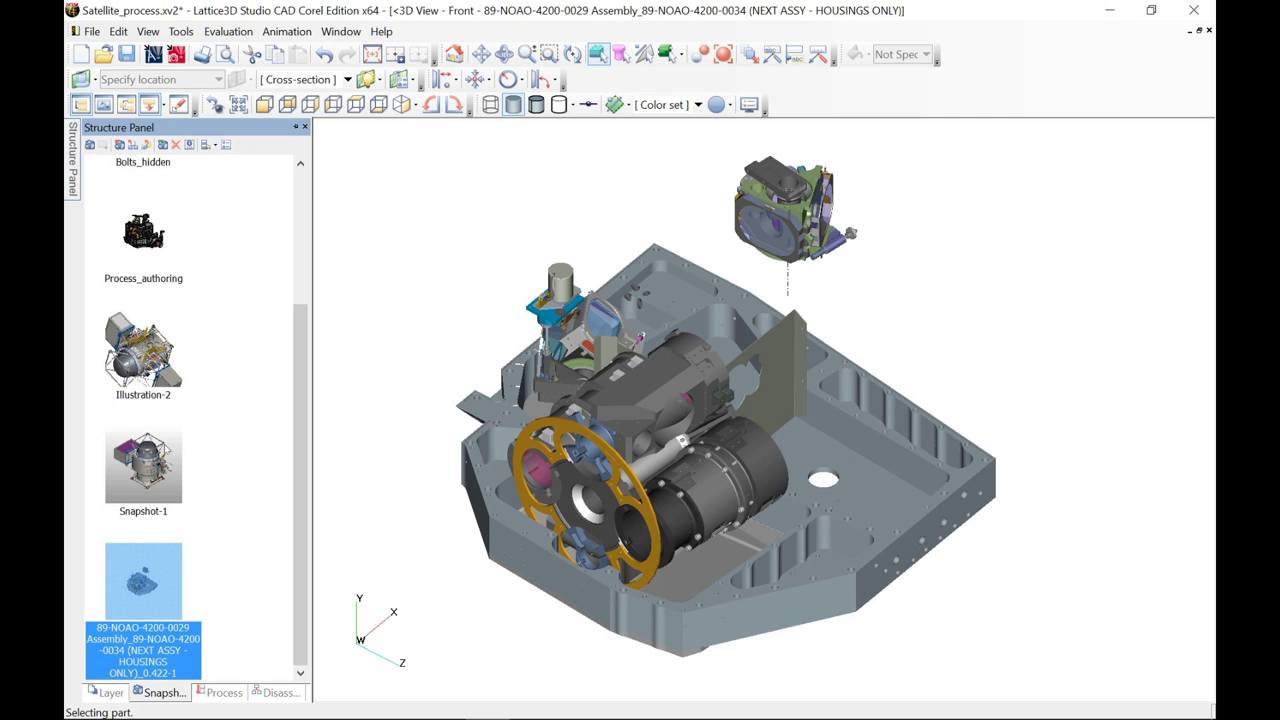
{"action": "left_click", "coordinate": [145, 462]}
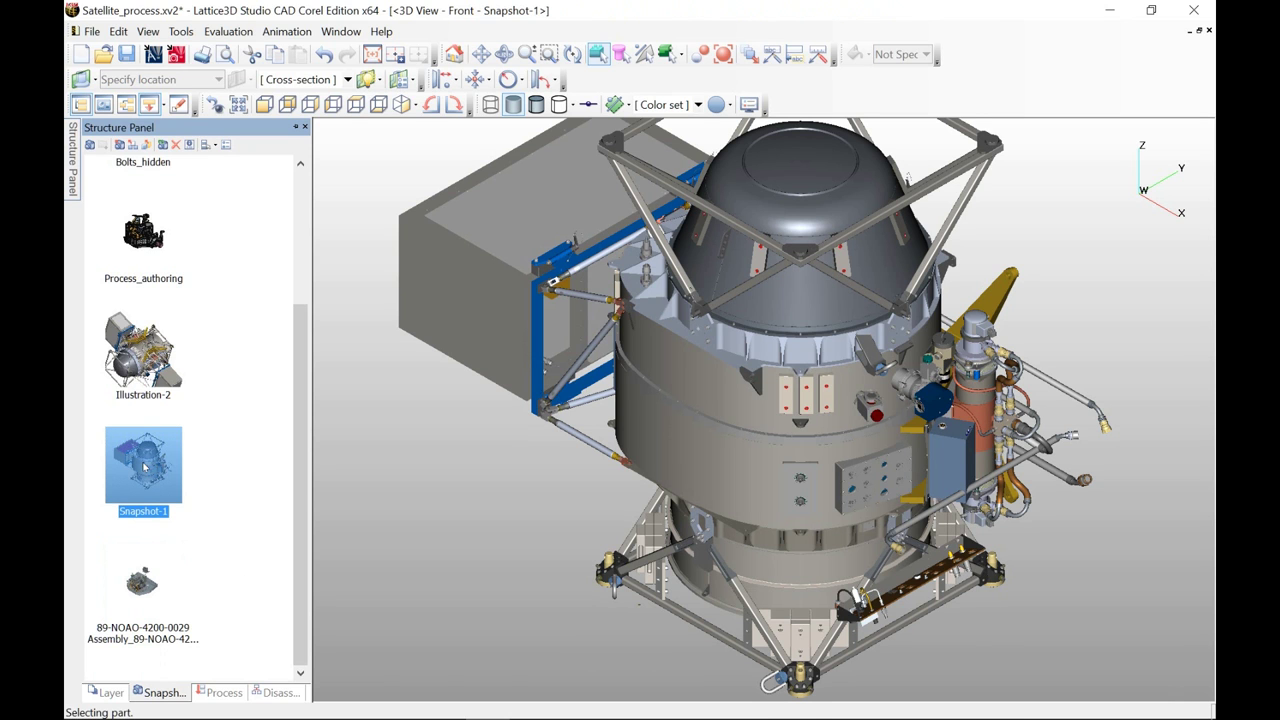
Step: Display the Illustration-2 snapshot, check a part, and open the Send to Corel DESIGNER dialog
{"action": "left_click", "coordinate": [145, 360]}
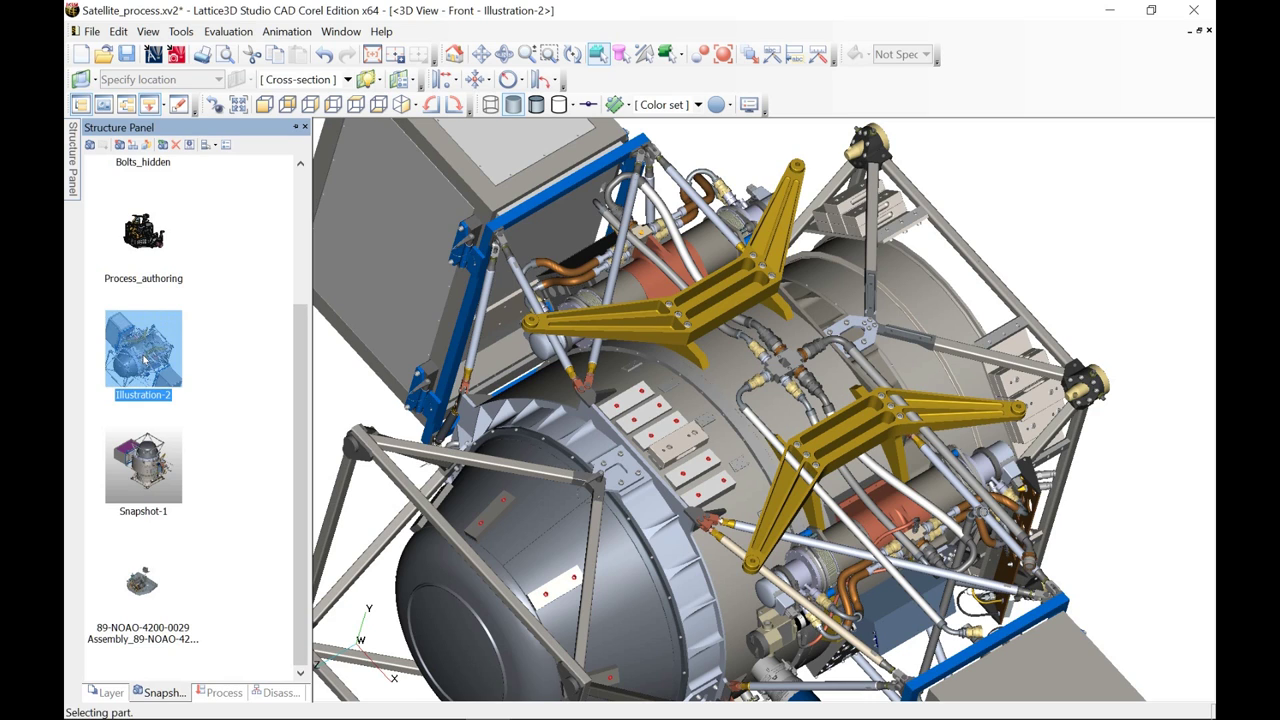
{"action": "left_click", "coordinate": [680, 458]}
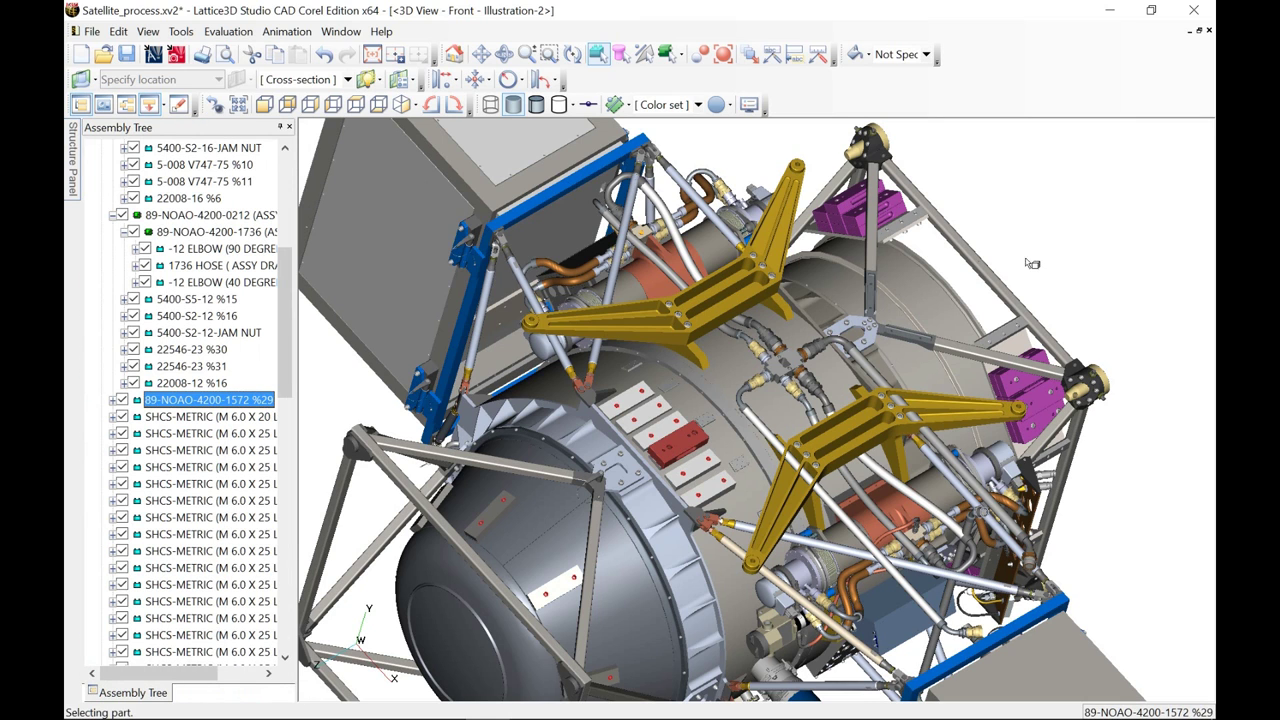
{"action": "left_click", "coordinate": [973, 253]}
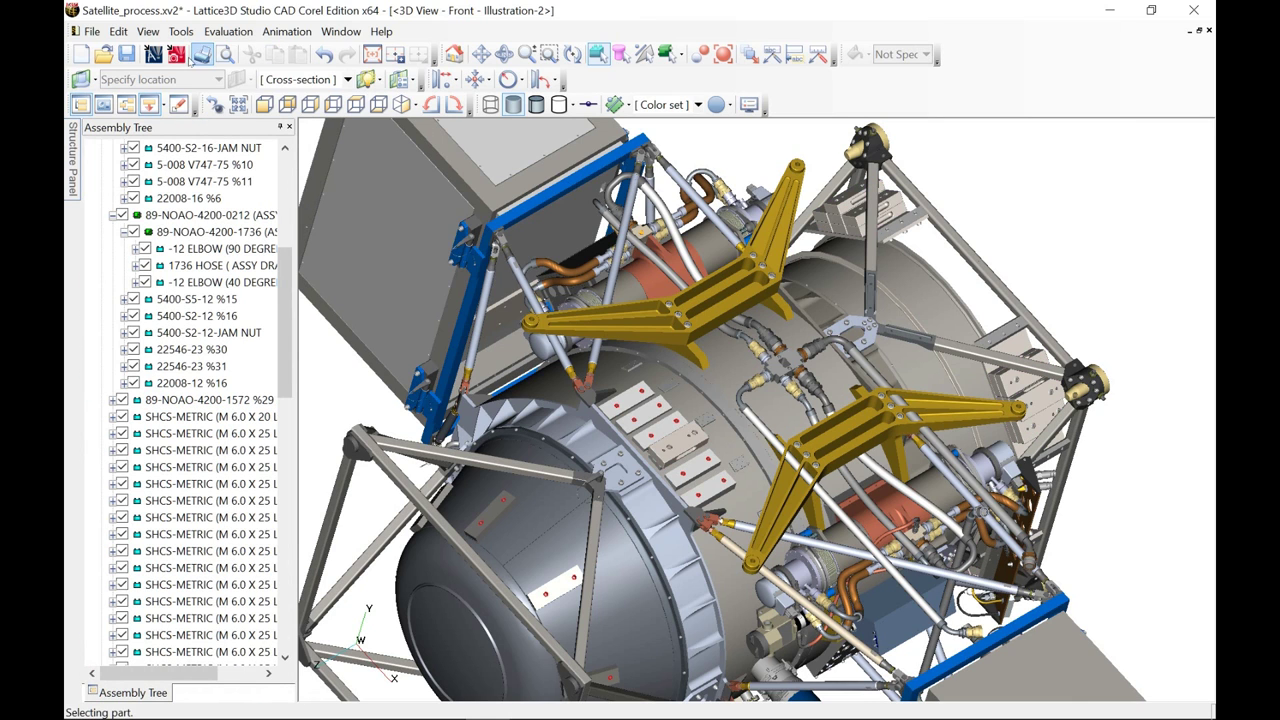
{"action": "left_click", "coordinate": [153, 55]}
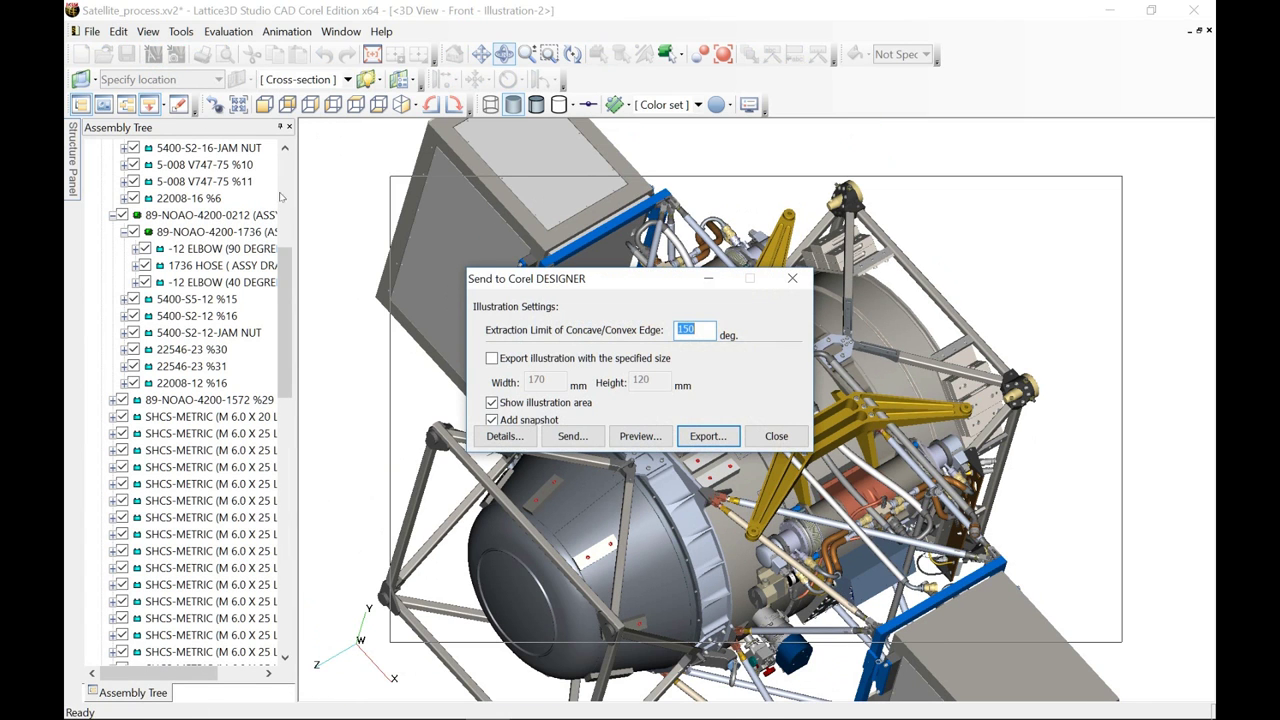
Step: Open the detailed export settings and choose the S1000D+Fill illustration settings
{"action": "left_click", "coordinate": [504, 436]}
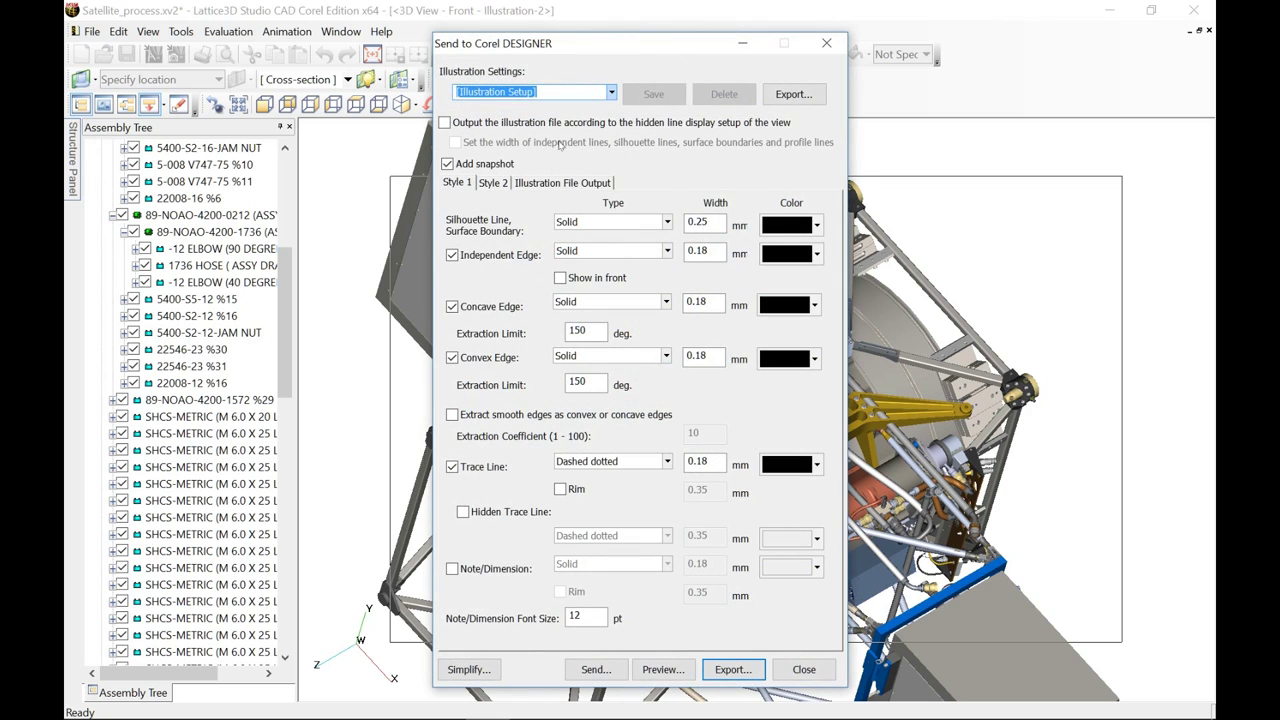
{"action": "left_click_drag", "start_coordinate": [593, 45], "coordinate": [262, 43]}
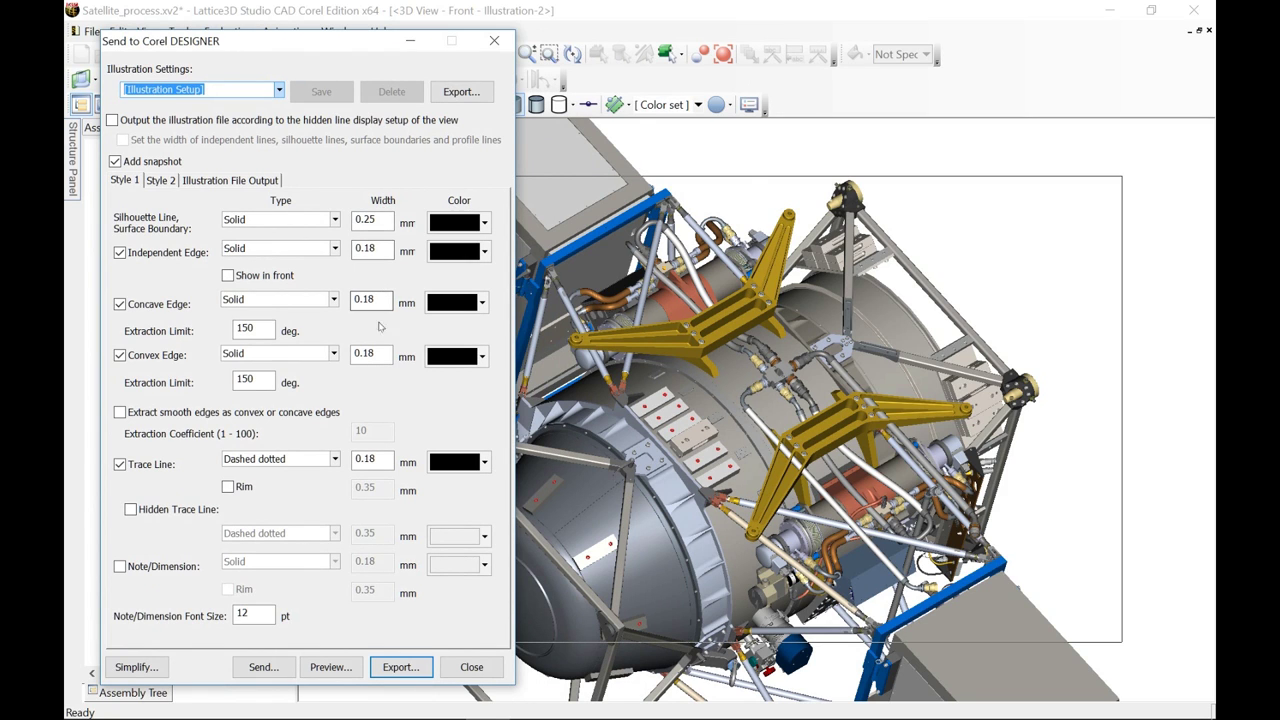
{"action": "left_click", "coordinate": [280, 91]}
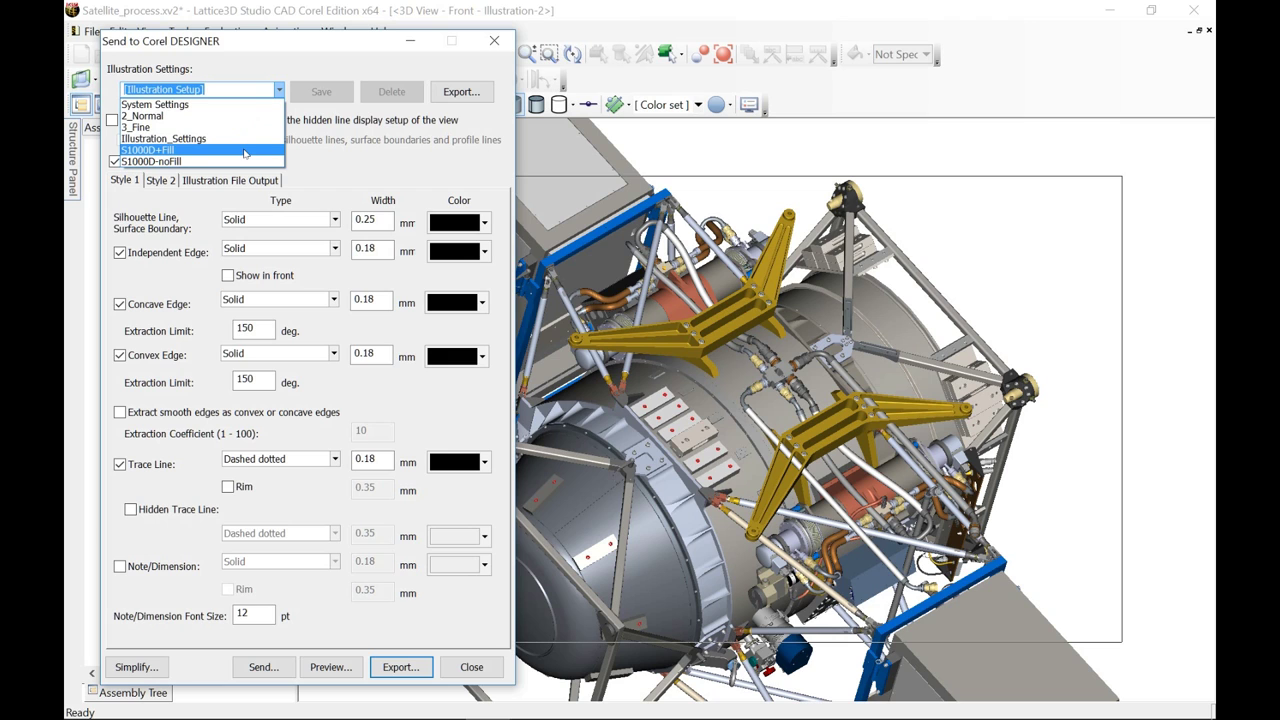
{"action": "left_click", "coordinate": [245, 150]}
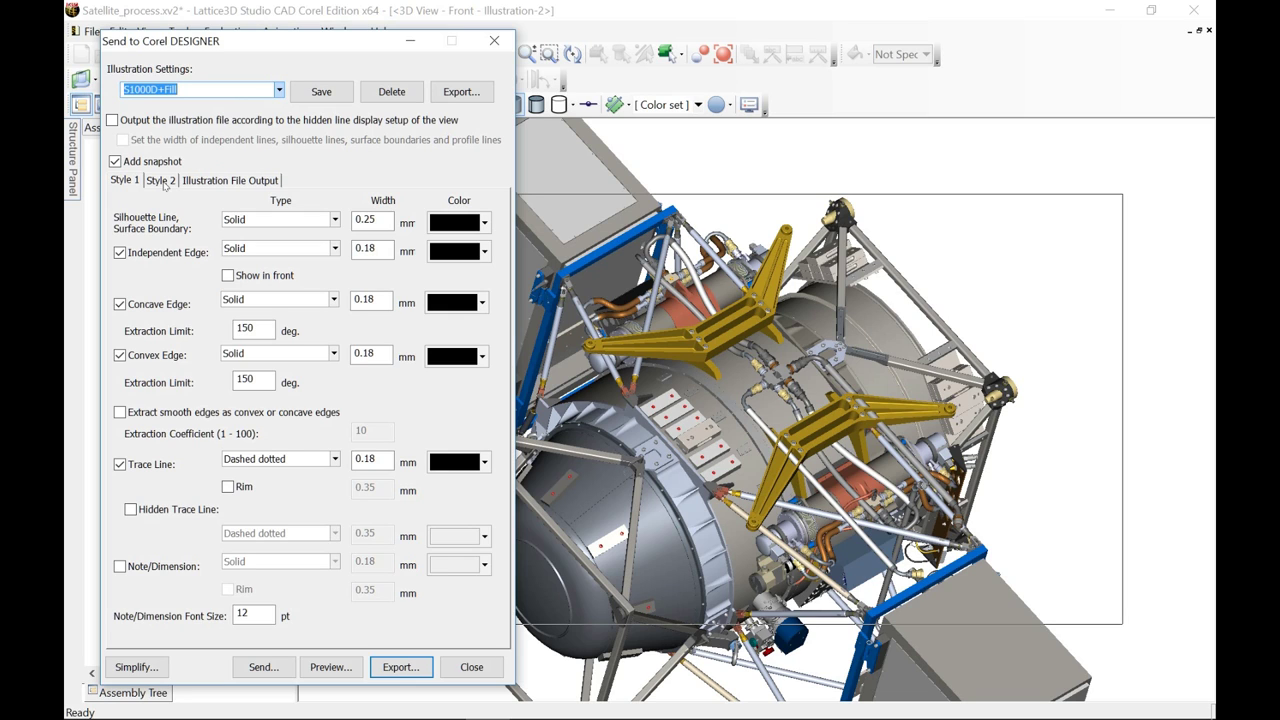
Step: Review Style 2 and the 5% file output scale, then send to Corel DESIGNER and close
{"action": "left_click", "coordinate": [162, 181]}
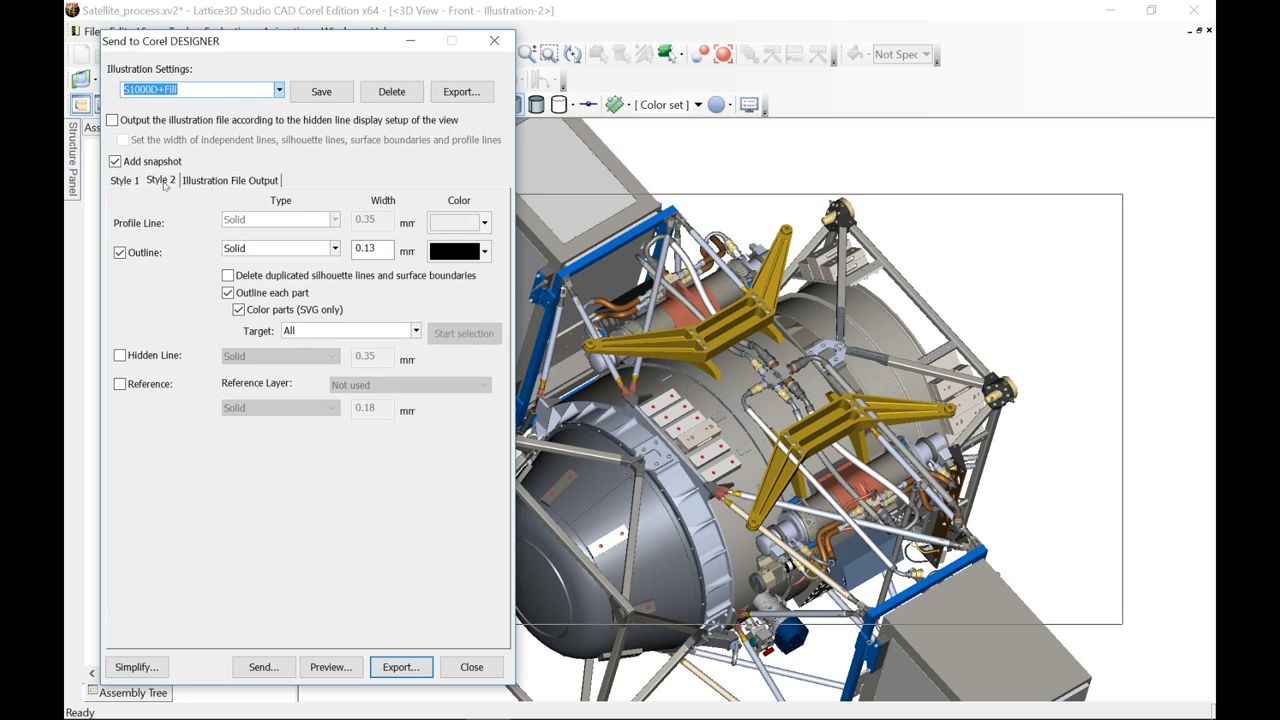
{"action": "left_click", "coordinate": [211, 181]}
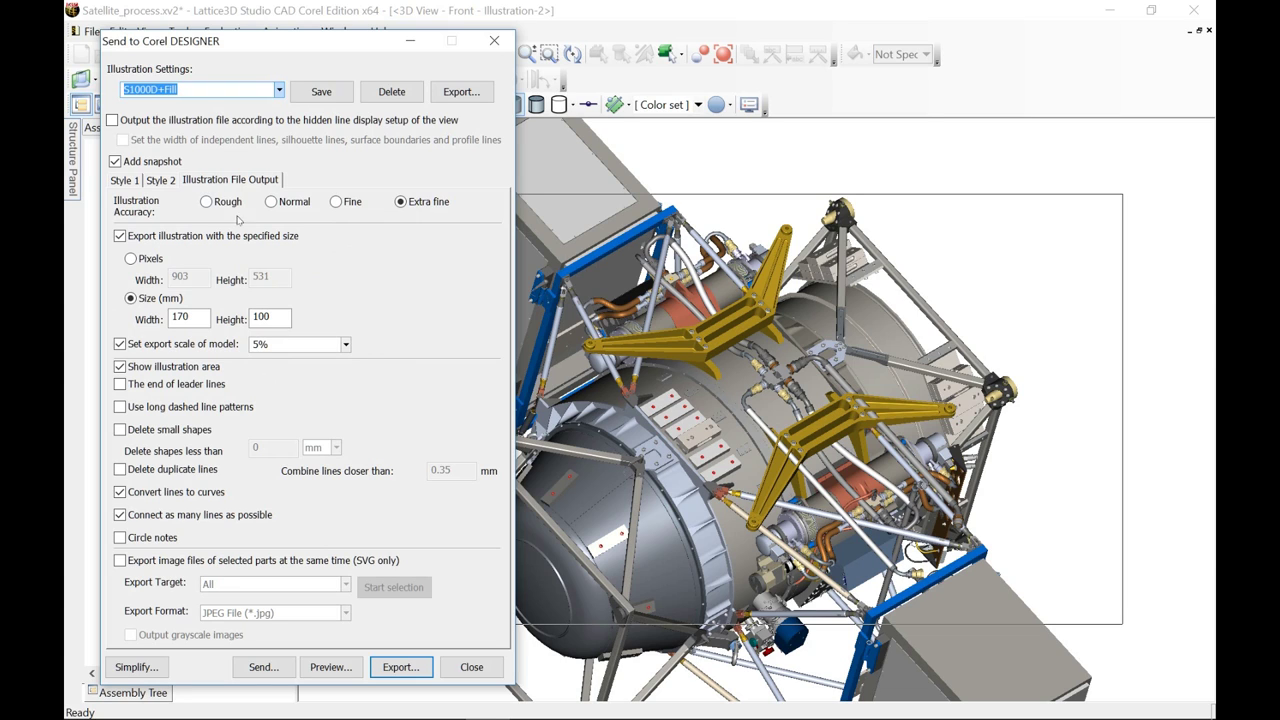
{"action": "left_click", "coordinate": [277, 348]}
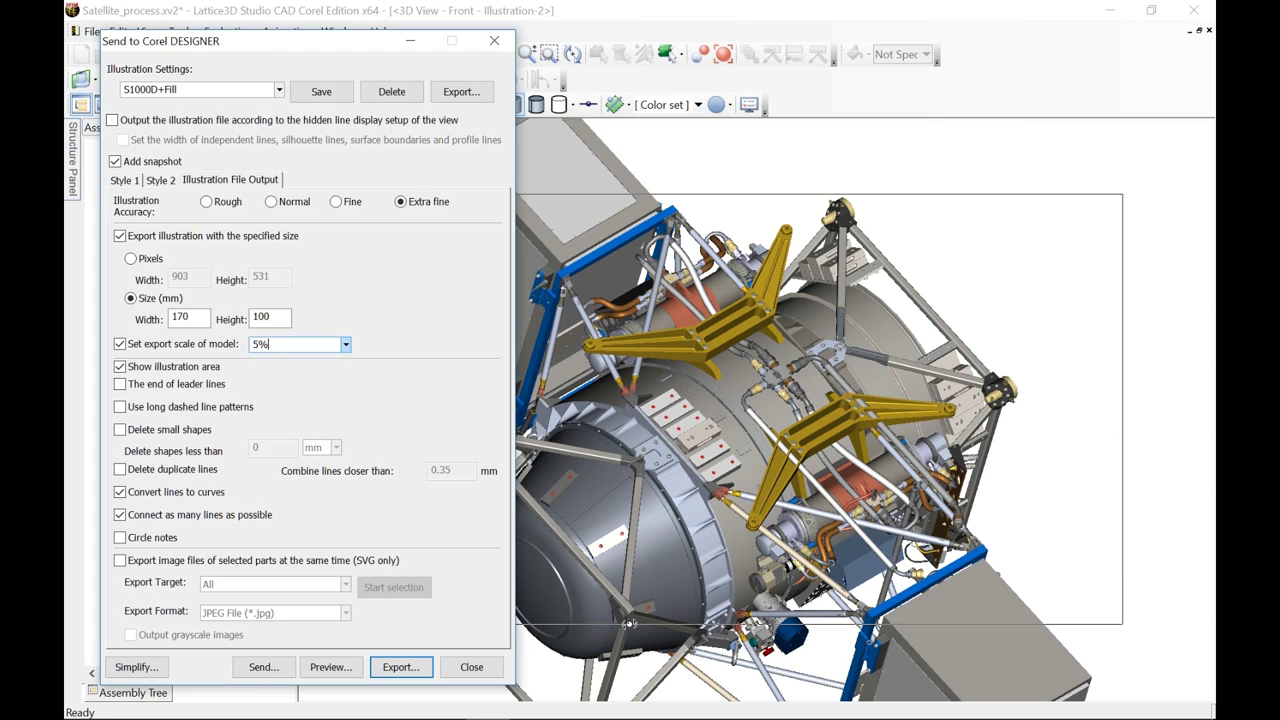
{"action": "left_click", "coordinate": [251, 673]}
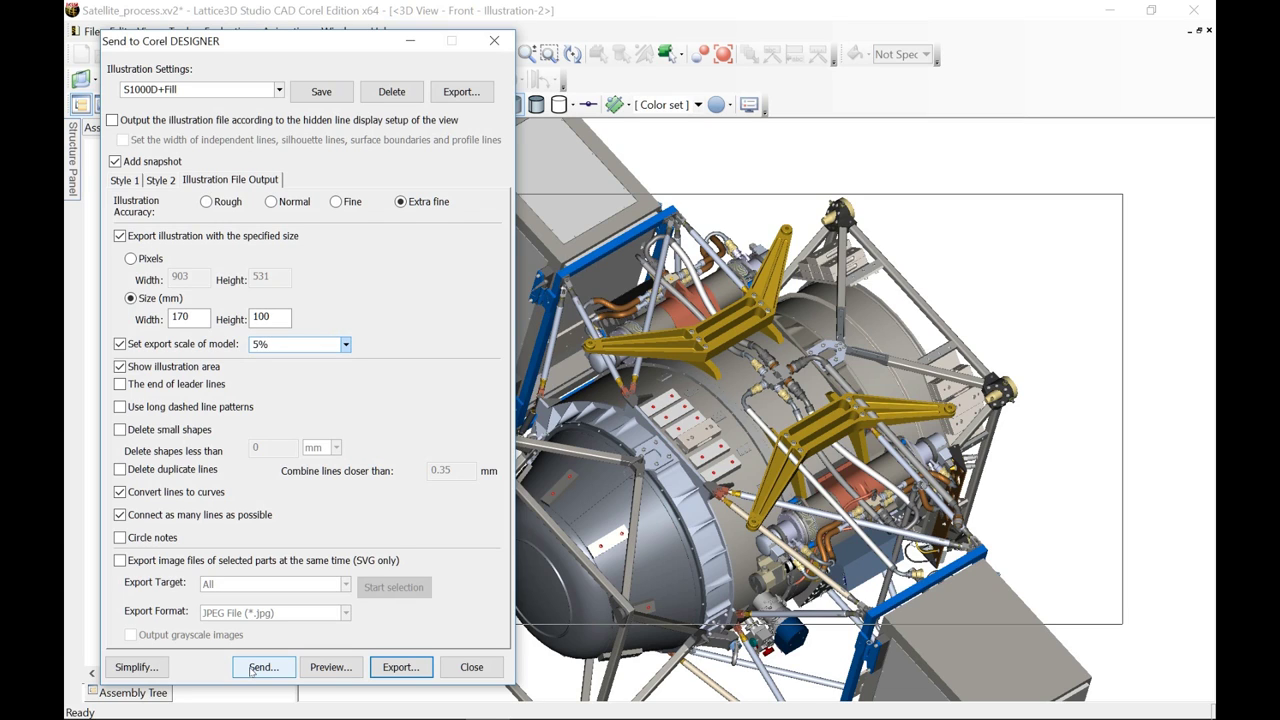
{"action": "left_click", "coordinate": [471, 667]}
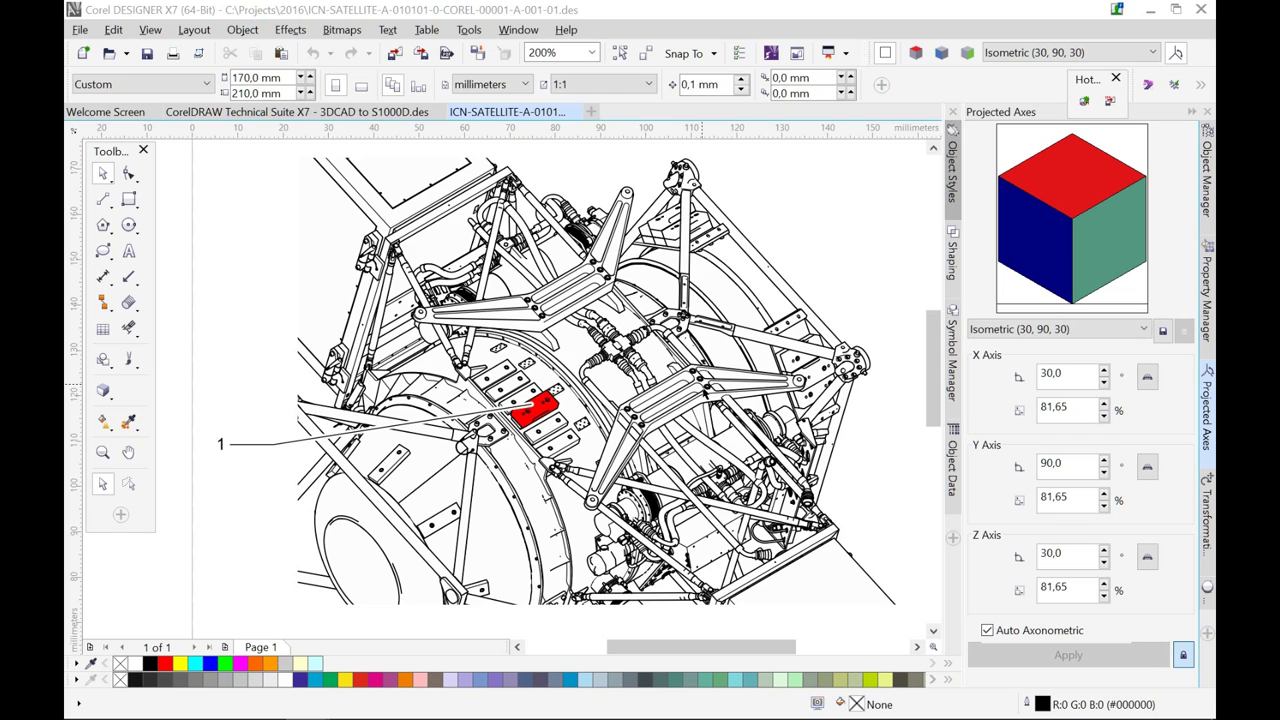
{"action": "scroll", "coordinate": [700, 383], "scroll_direction": "down", "scroll_amount": 2}
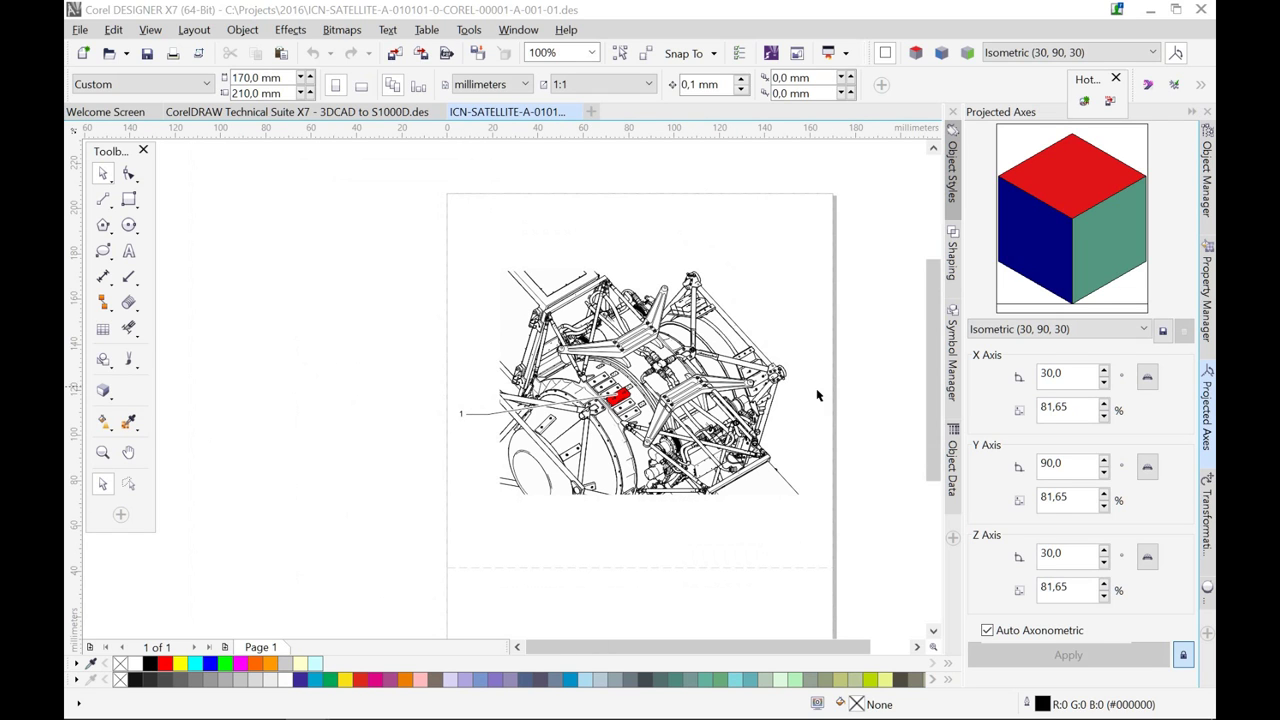
{"action": "key", "text": "shift+F4"}
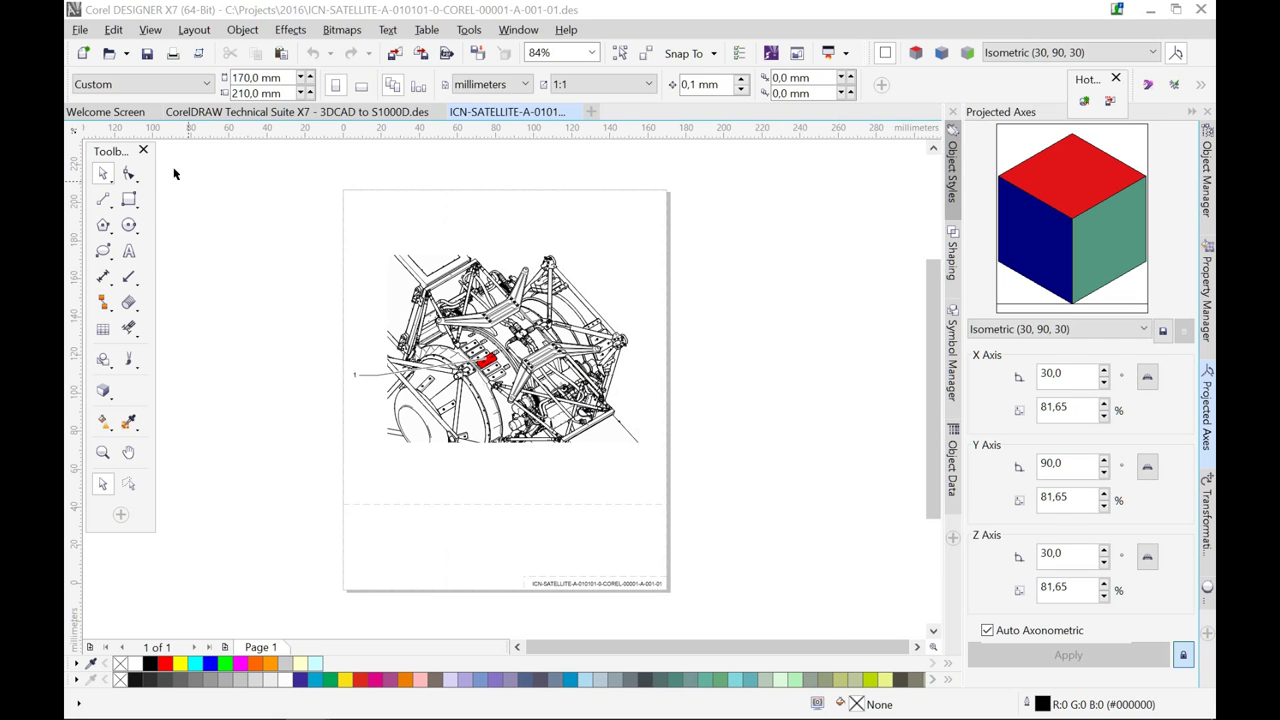
{"action": "left_click", "coordinate": [84, 31]}
{"action": "key", "text": "Escape"}
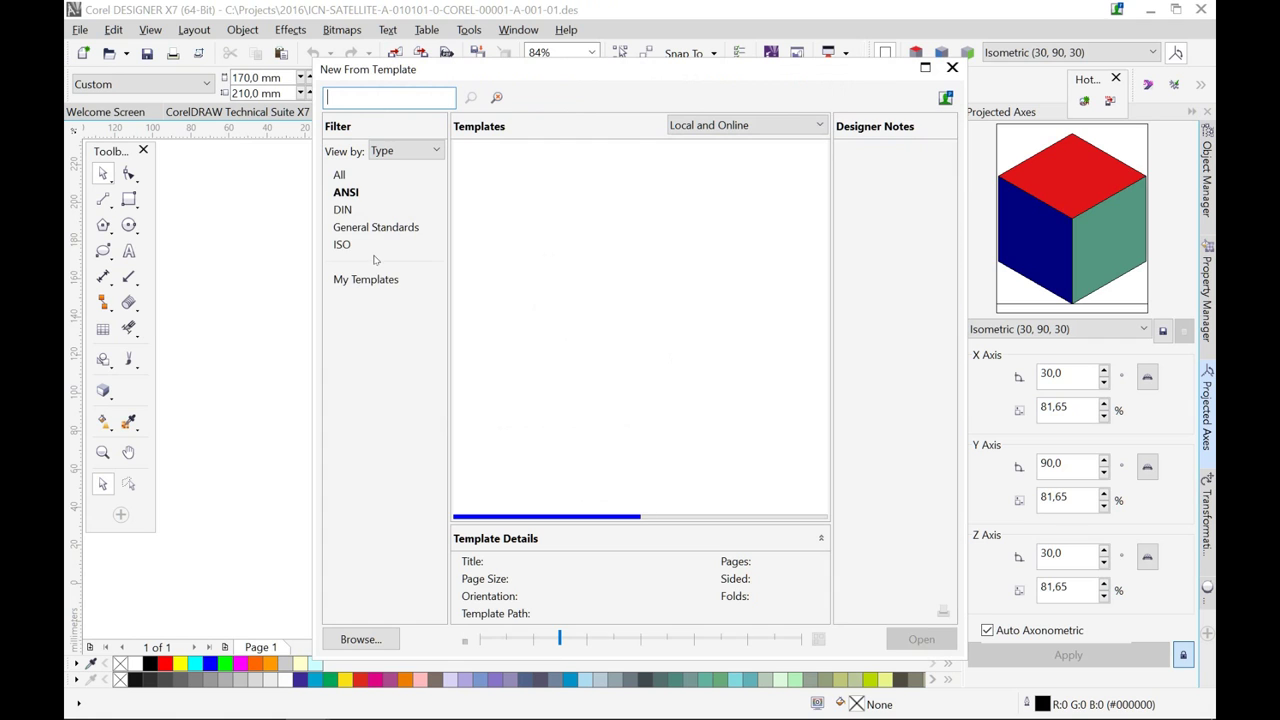
{"action": "left_click", "coordinate": [364, 229]}
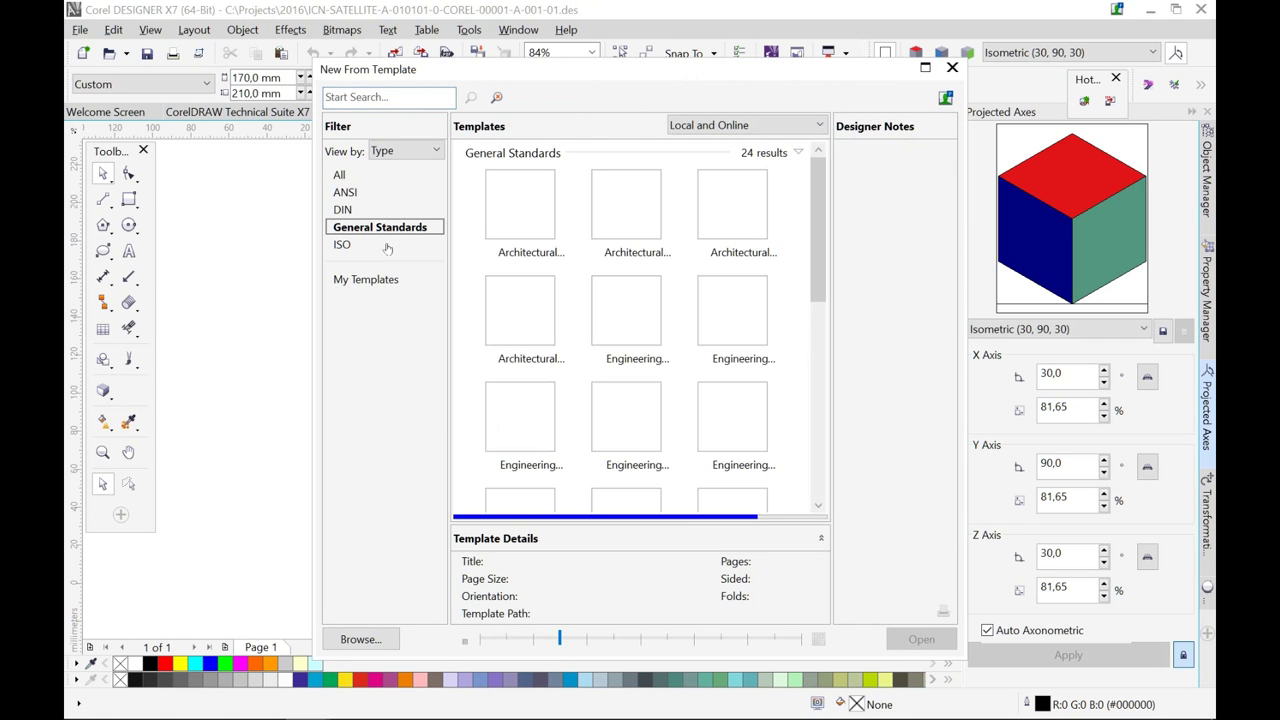
{"action": "left_click_drag", "start_coordinate": [820, 207], "coordinate": [825, 385]}
{"action": "mouse_move", "coordinate": [744, 232]}
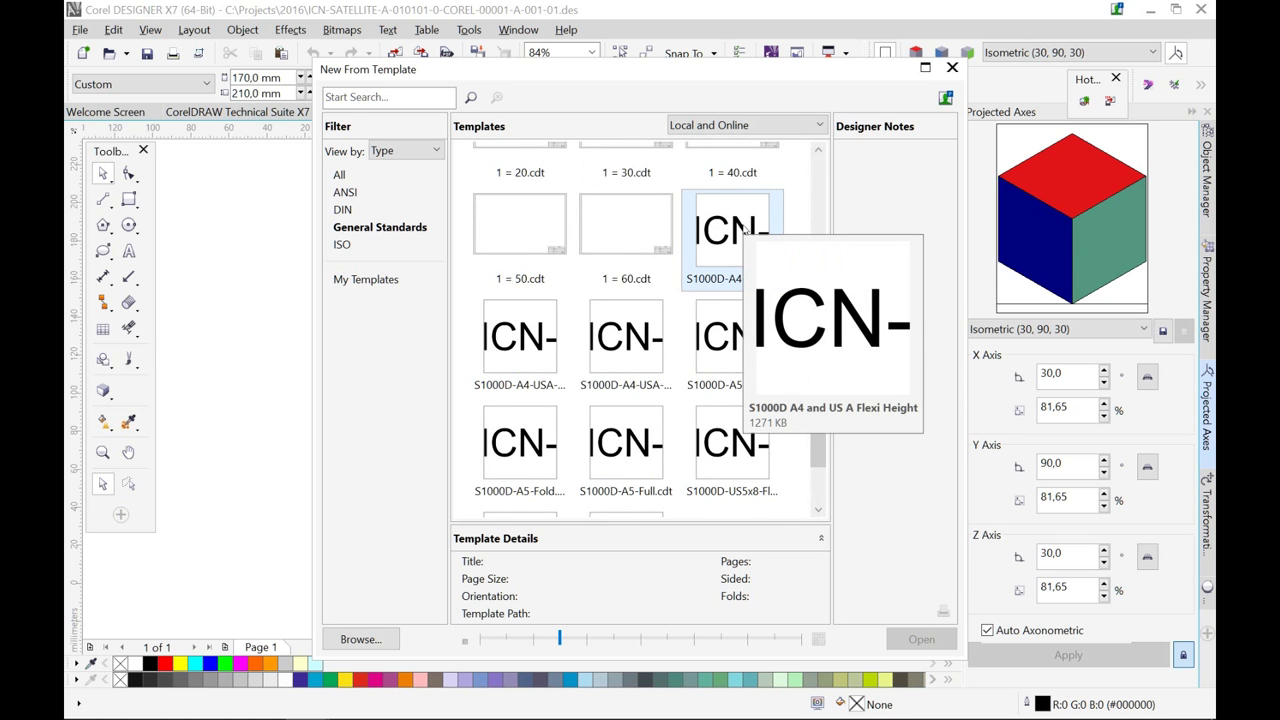
{"action": "mouse_move", "coordinate": [514, 332]}
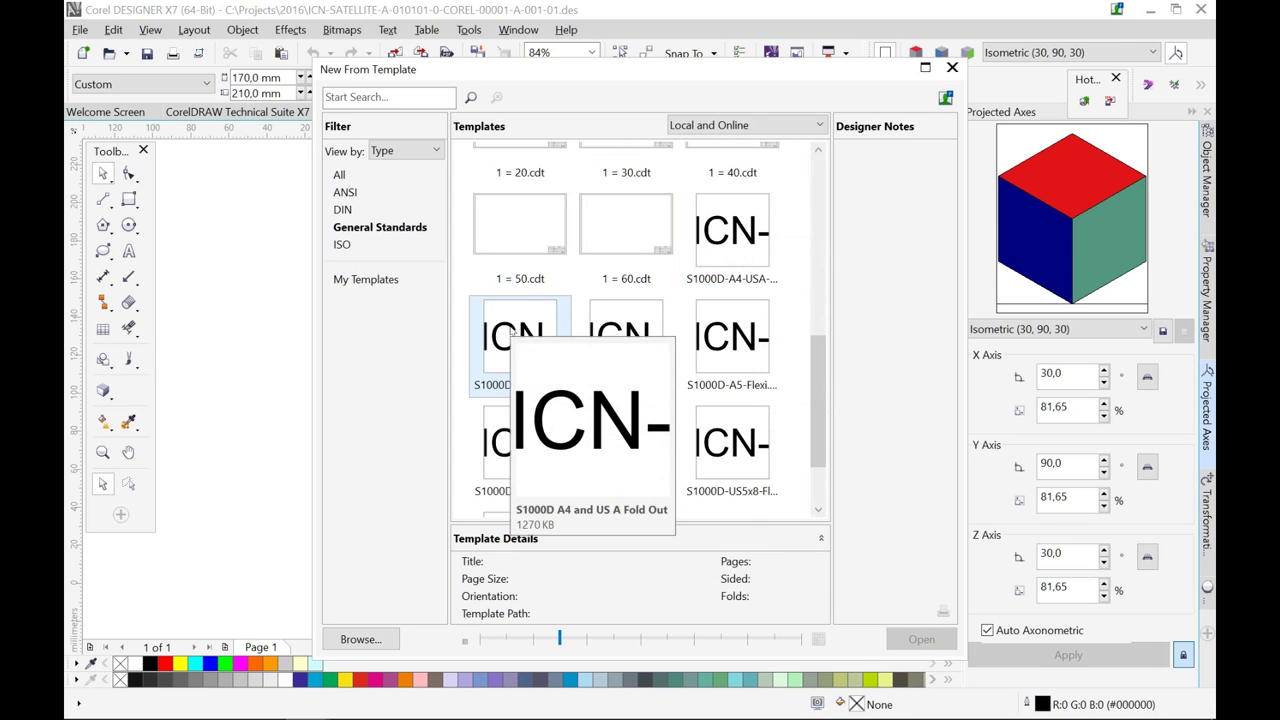
{"action": "mouse_move", "coordinate": [605, 331]}
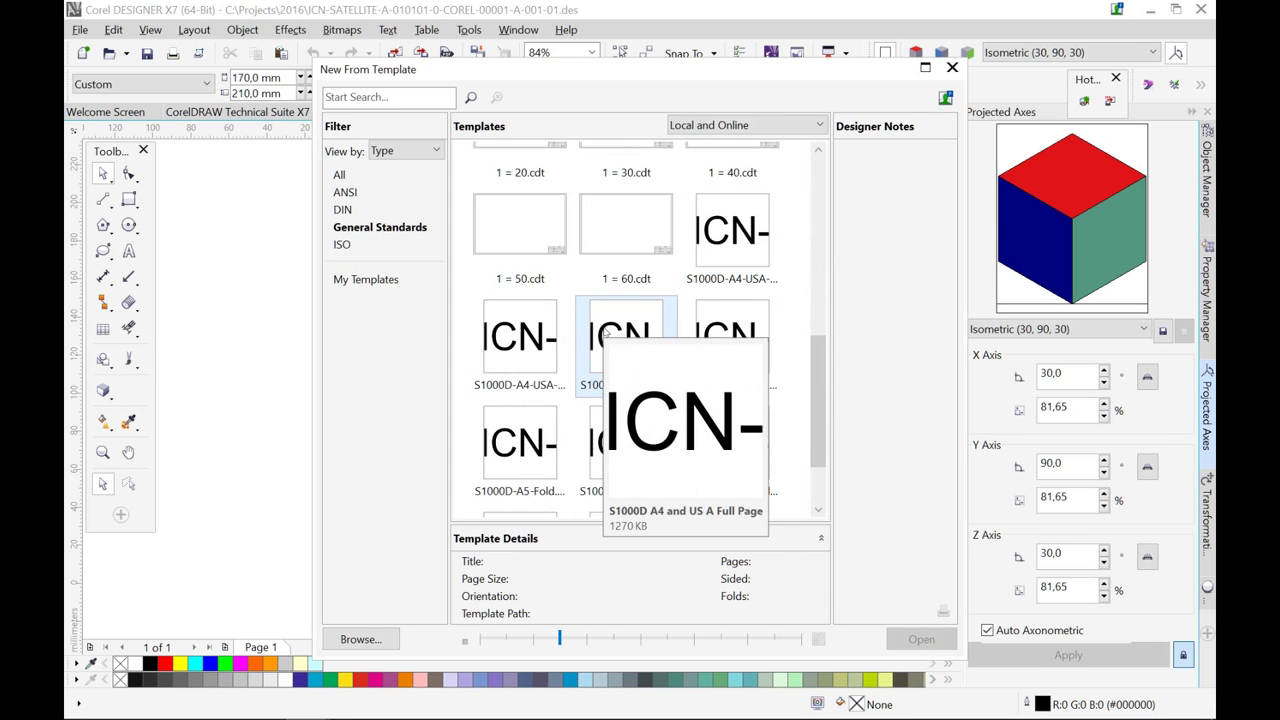
{"action": "left_click", "coordinate": [730, 237]}
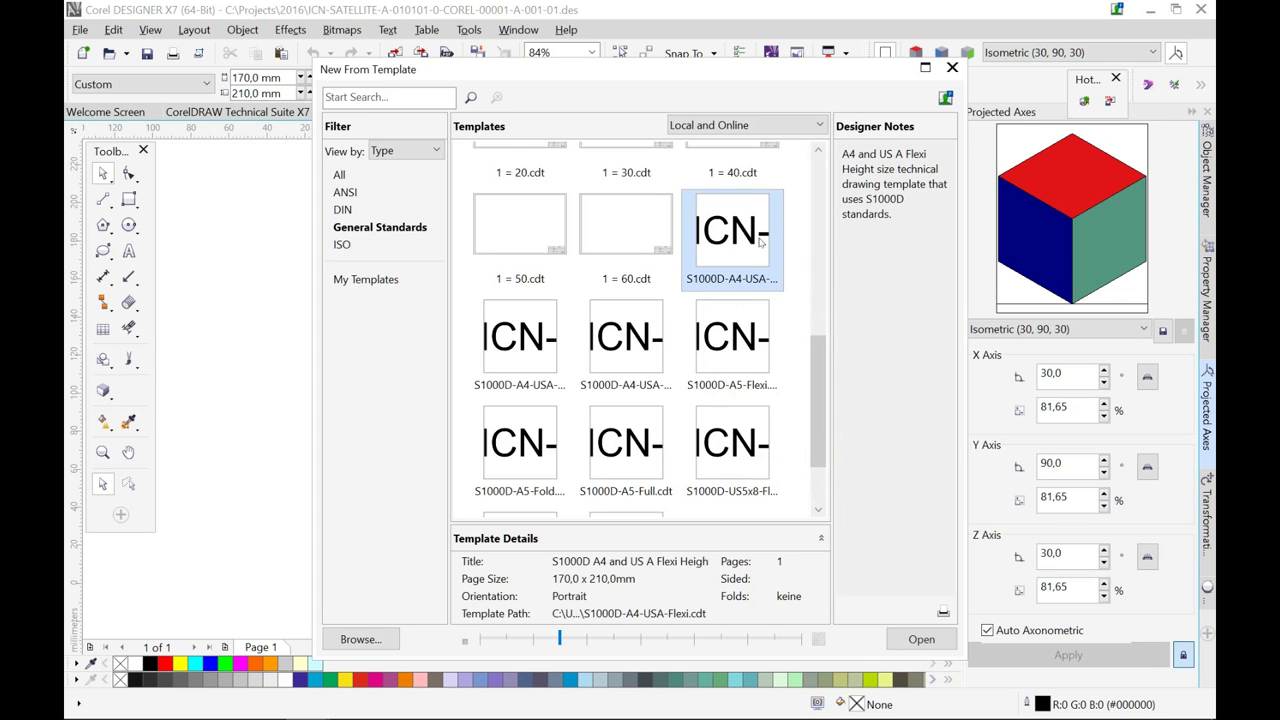
{"action": "left_click", "coordinate": [952, 70]}
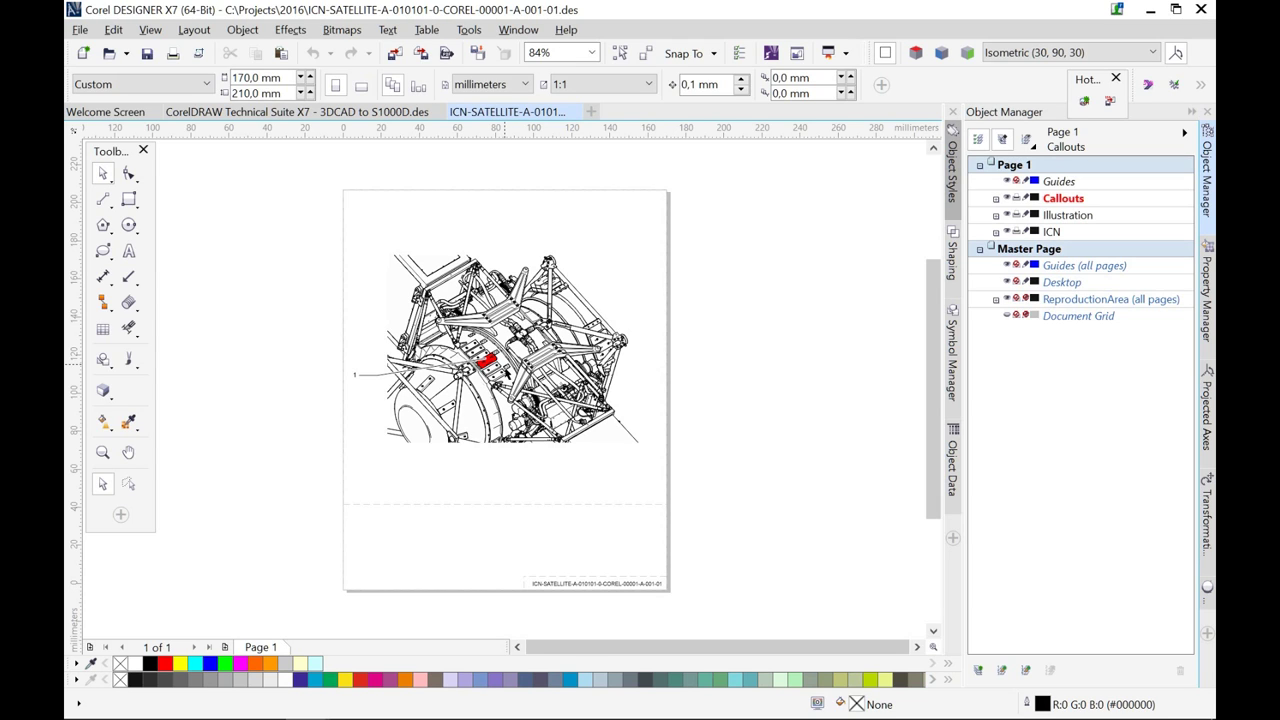
Step: Zoom in on the satellite illustration beside its layer list, then switch windows with Alt+Tab
{"action": "scroll", "coordinate": [512, 375], "scroll_direction": "up", "scroll_amount": 2}
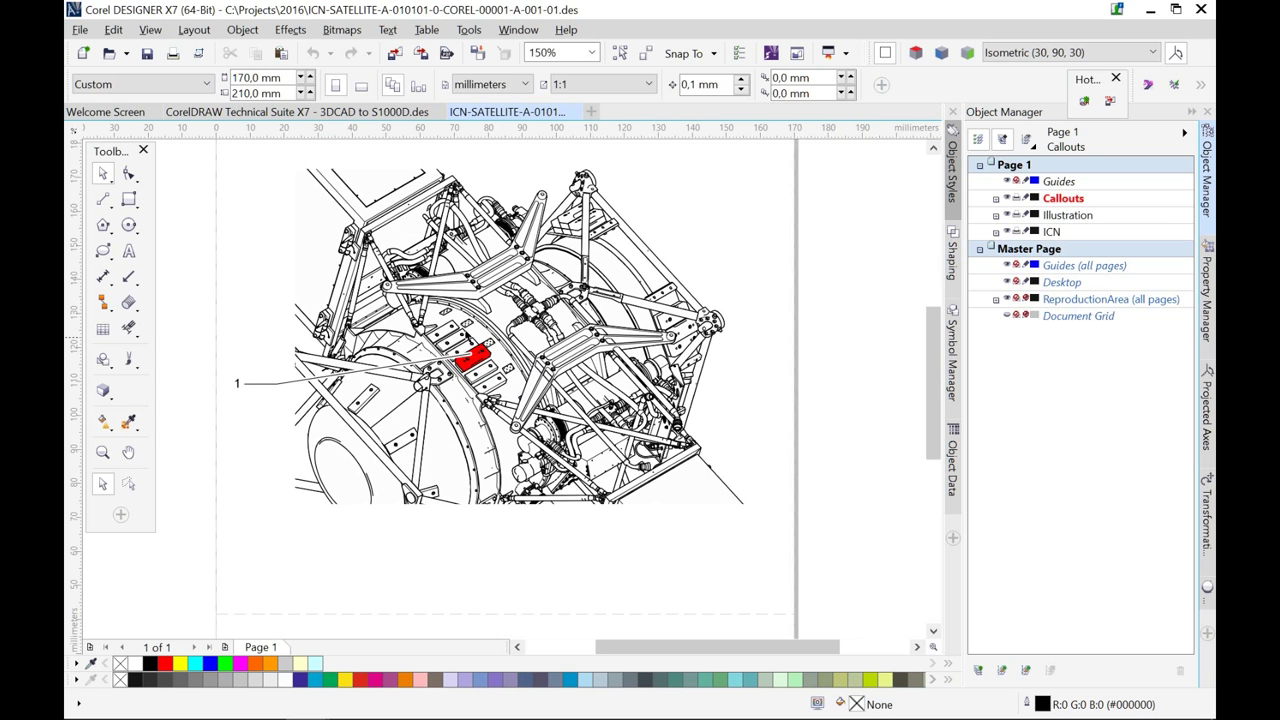
{"action": "left_click_drag", "start_coordinate": [931, 389], "coordinate": [940, 378]}
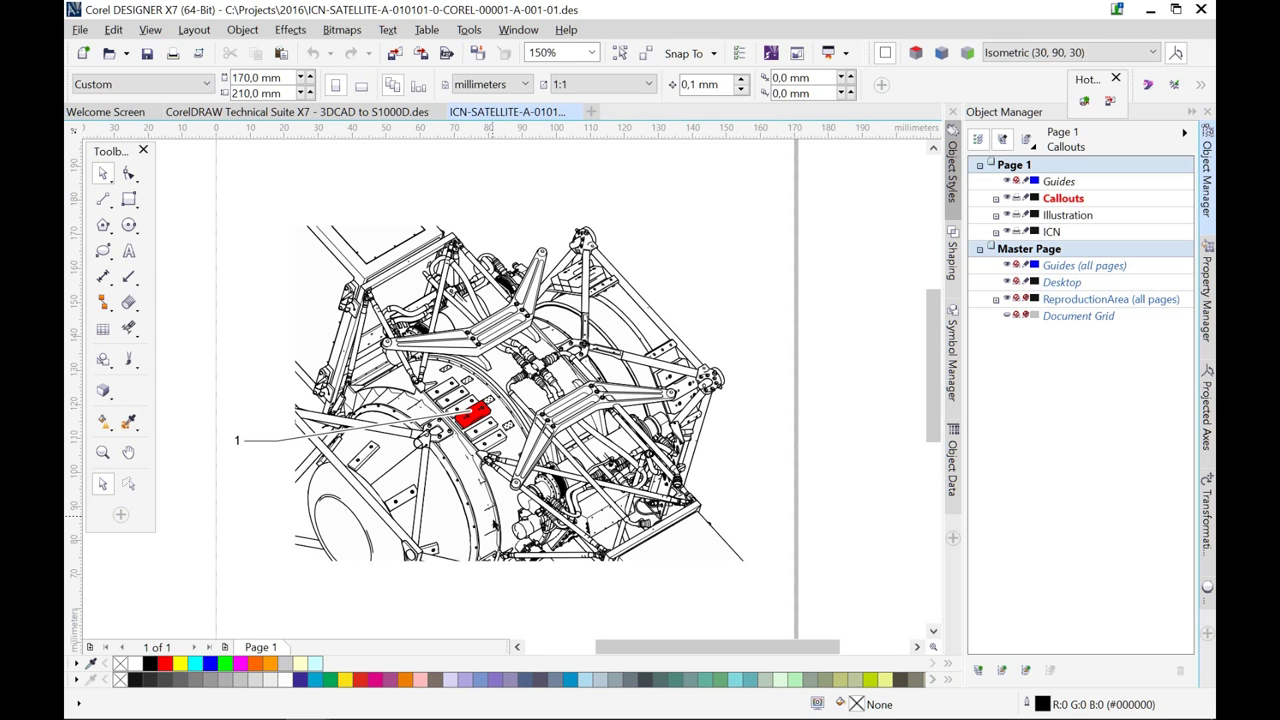
{"action": "key", "text": "alt+Tab"}
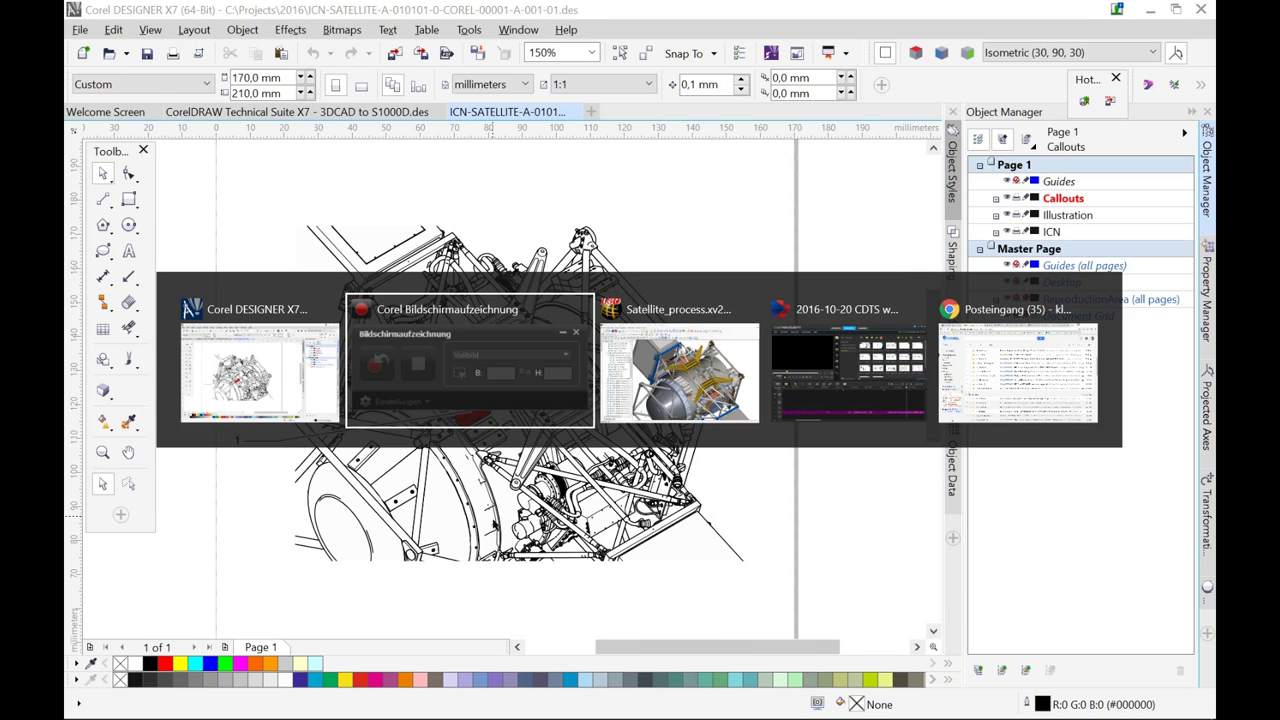
Step: In Lattice3D, select the yellow bracket and blue frame bar to identify them, then return to Corel DESIGNER
{"action": "key", "text": "alt+Tab"}
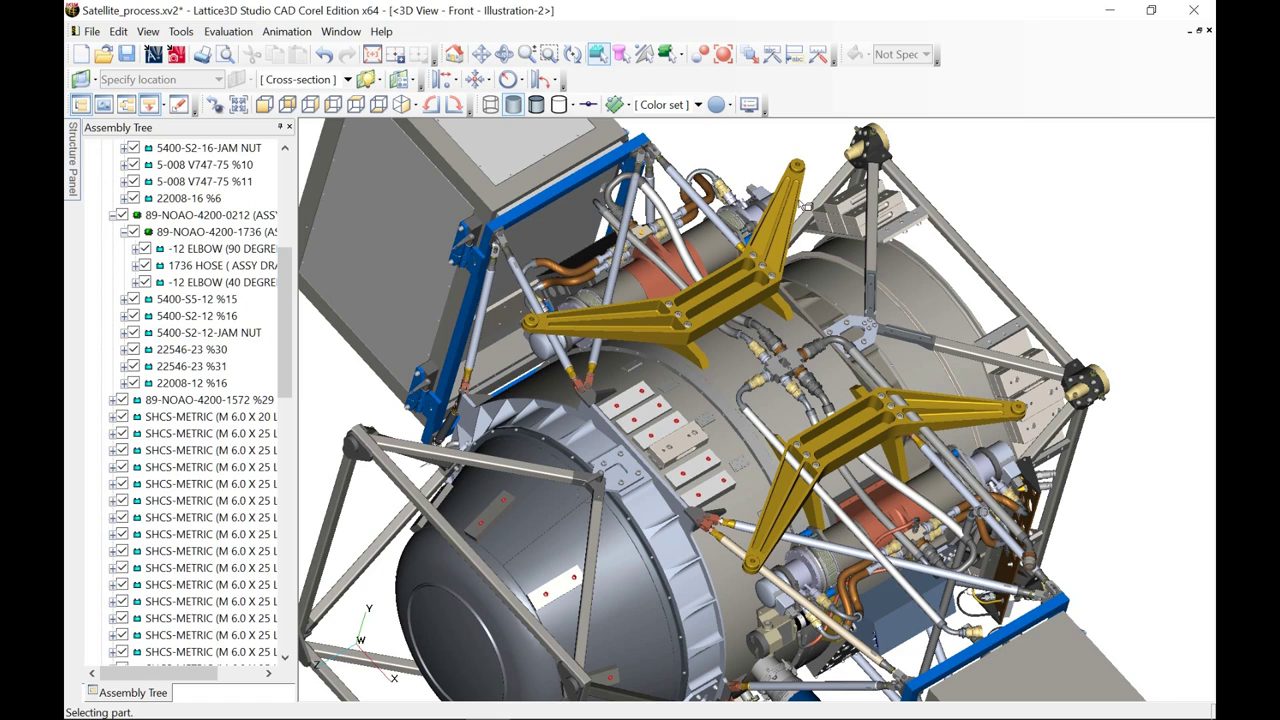
{"action": "left_click", "coordinate": [790, 204]}
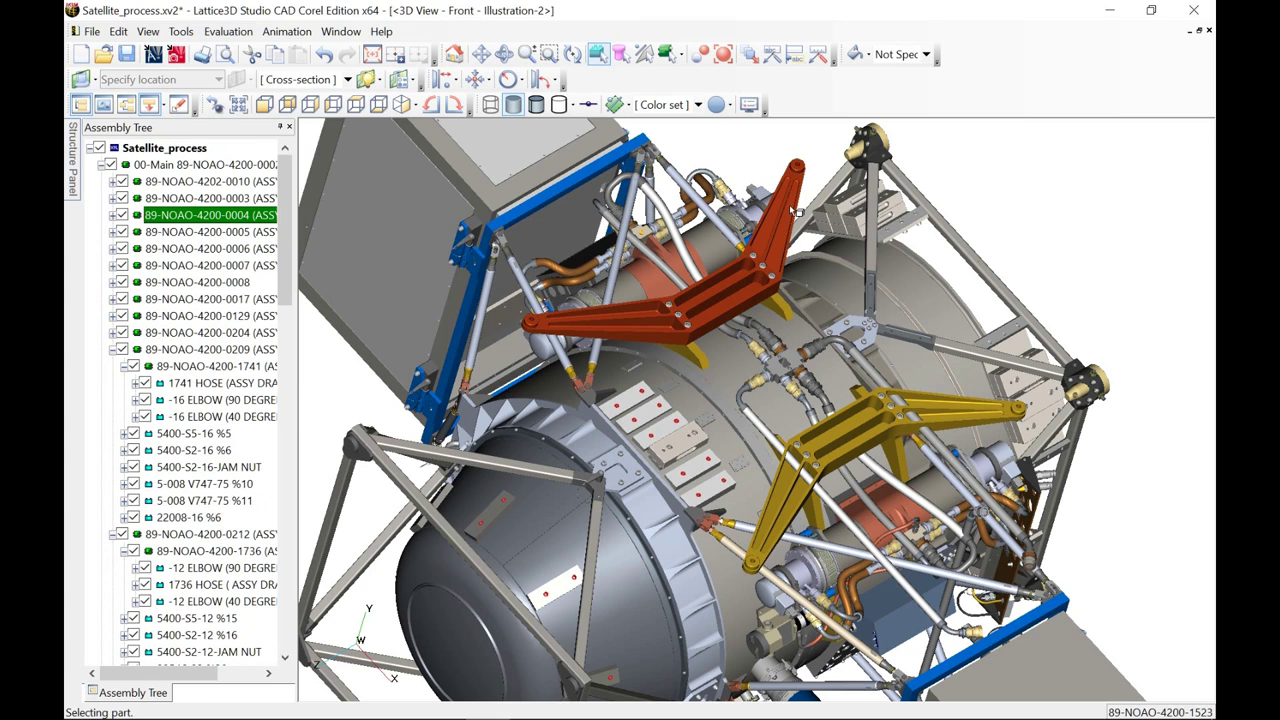
{"action": "left_click", "coordinate": [1020, 636]}
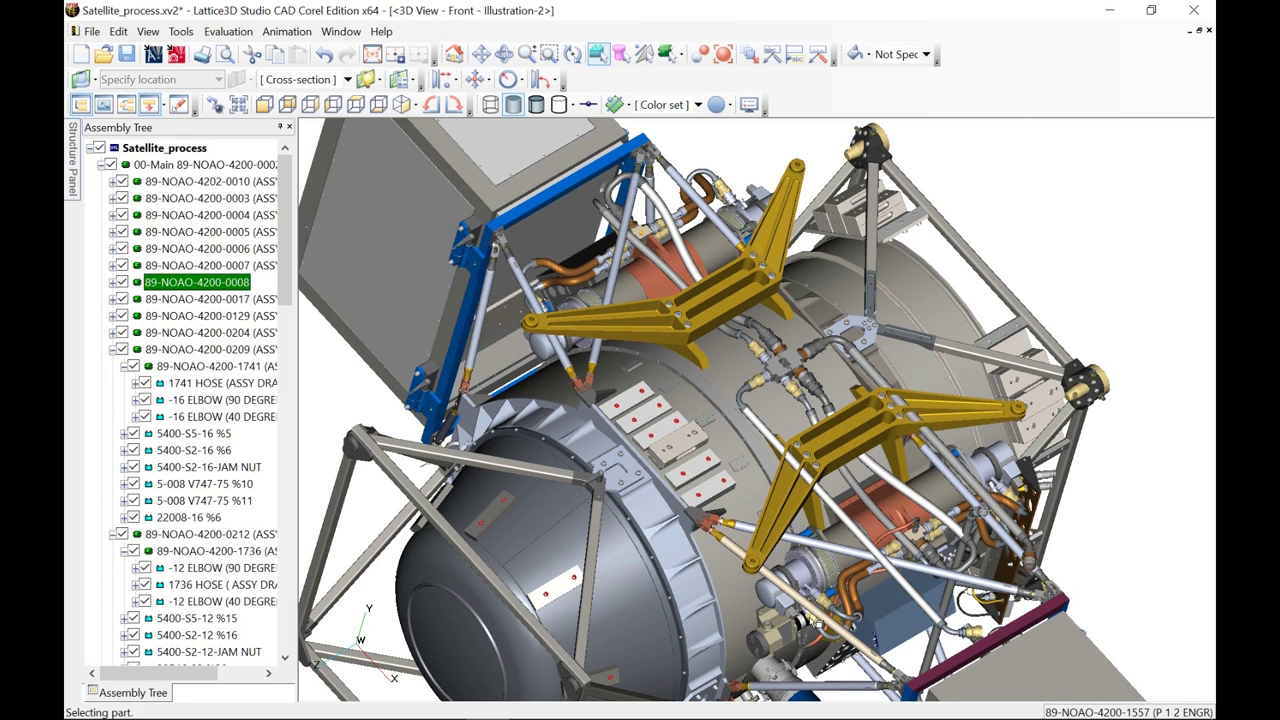
{"action": "key", "text": "alt+Tab"}
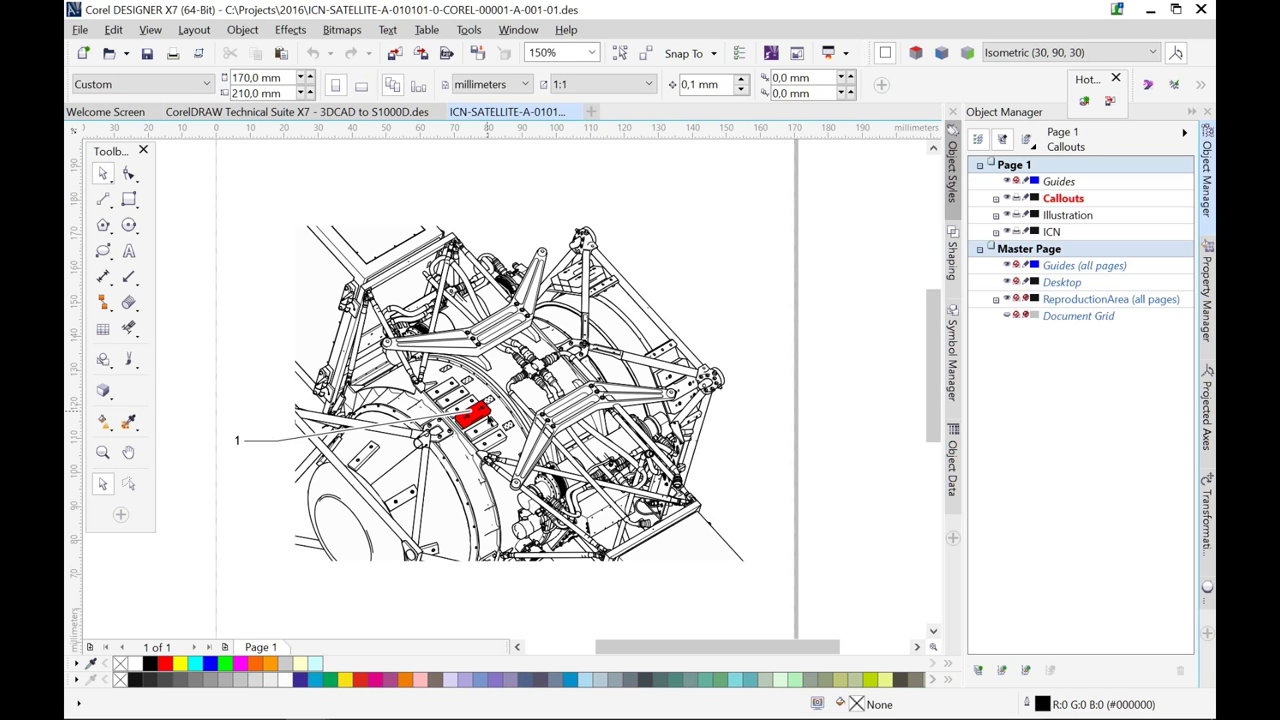
Step: Fill the selected part in the illustration with red
{"action": "left_click", "coordinate": [487, 410], "text": "ctrl"}
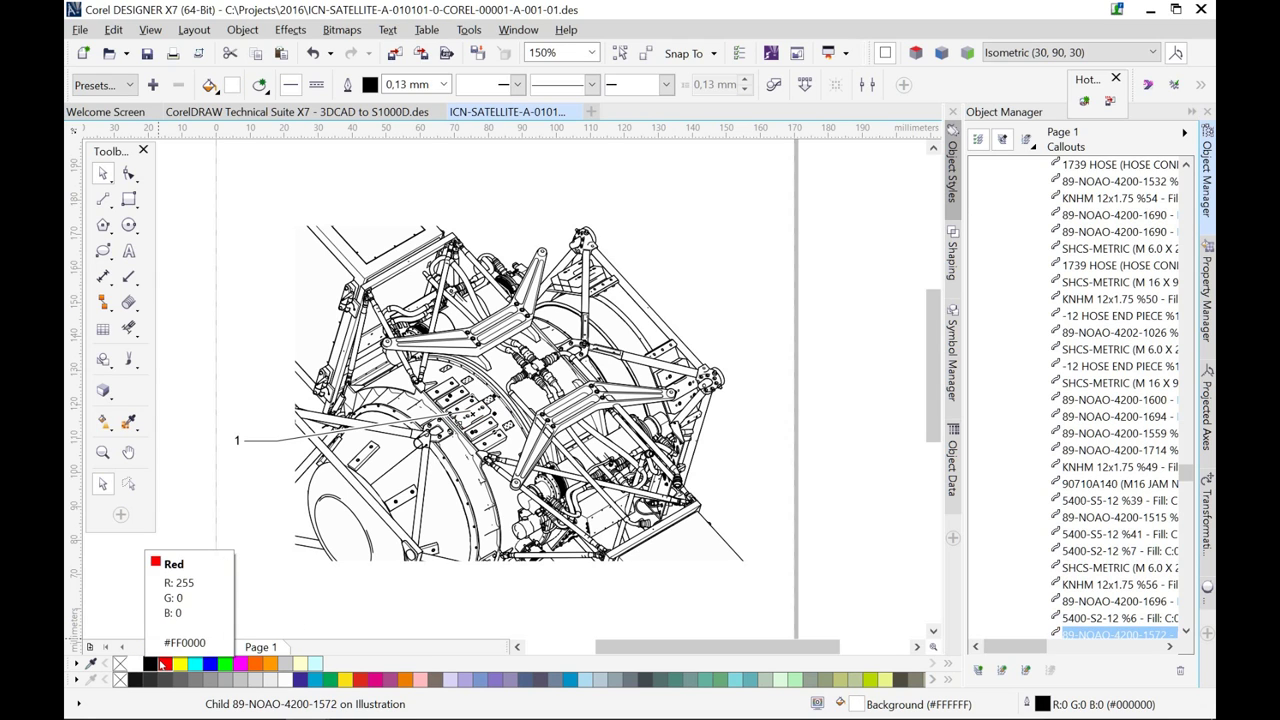
{"action": "left_click", "coordinate": [166, 664]}
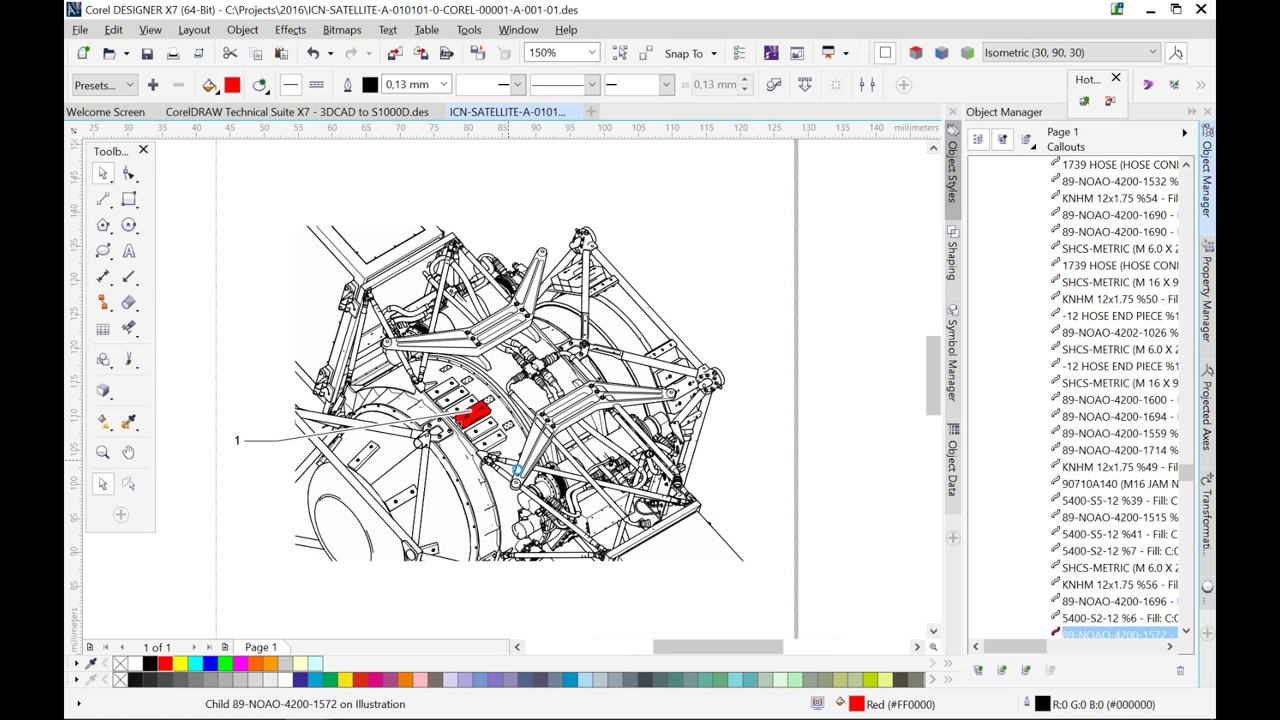
{"action": "scroll", "coordinate": [542, 446], "scroll_direction": "up", "scroll_amount": 3}
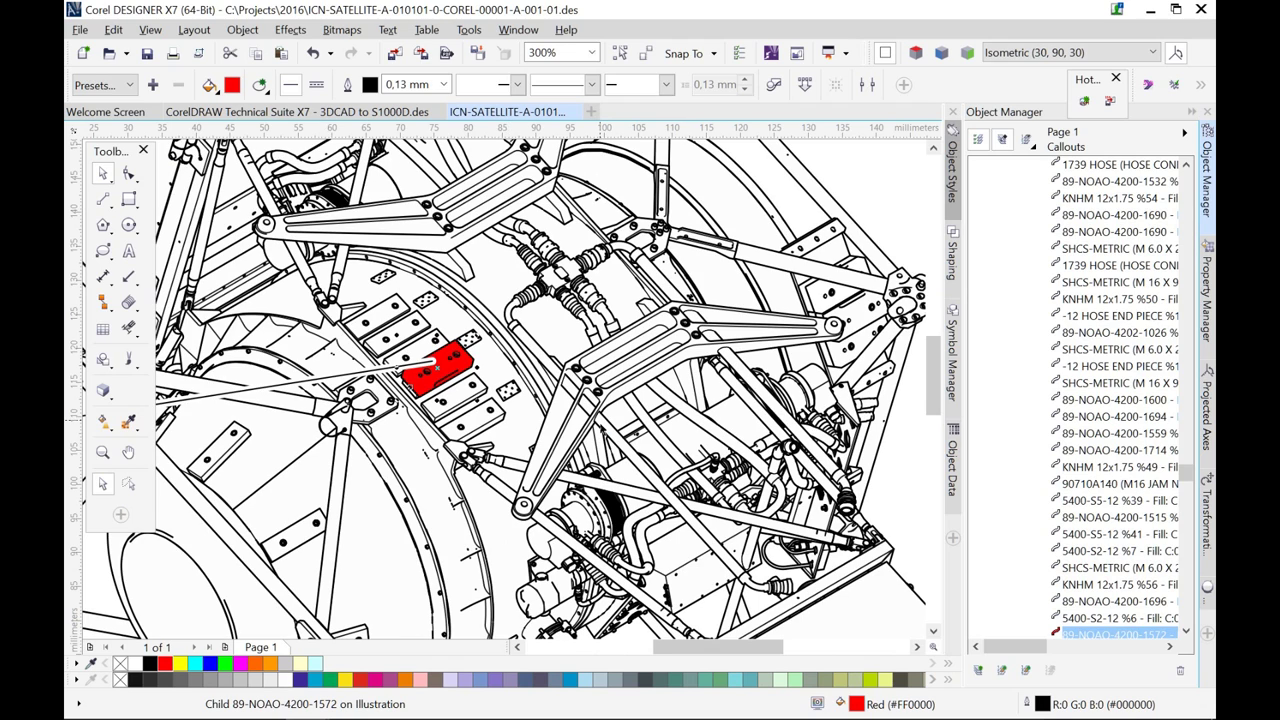
{"action": "scroll", "coordinate": [612, 430], "scroll_direction": "down", "scroll_amount": 3}
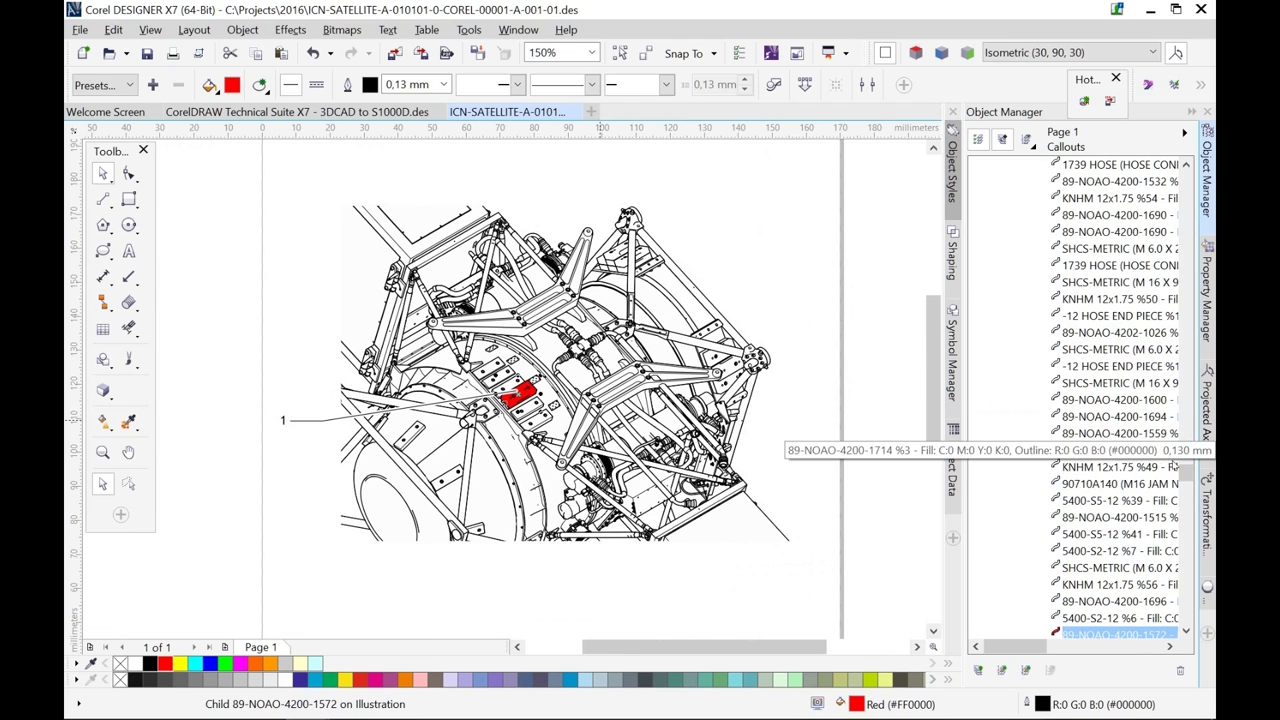
{"action": "left_click_drag", "start_coordinate": [1188, 480], "coordinate": [1196, 184]}
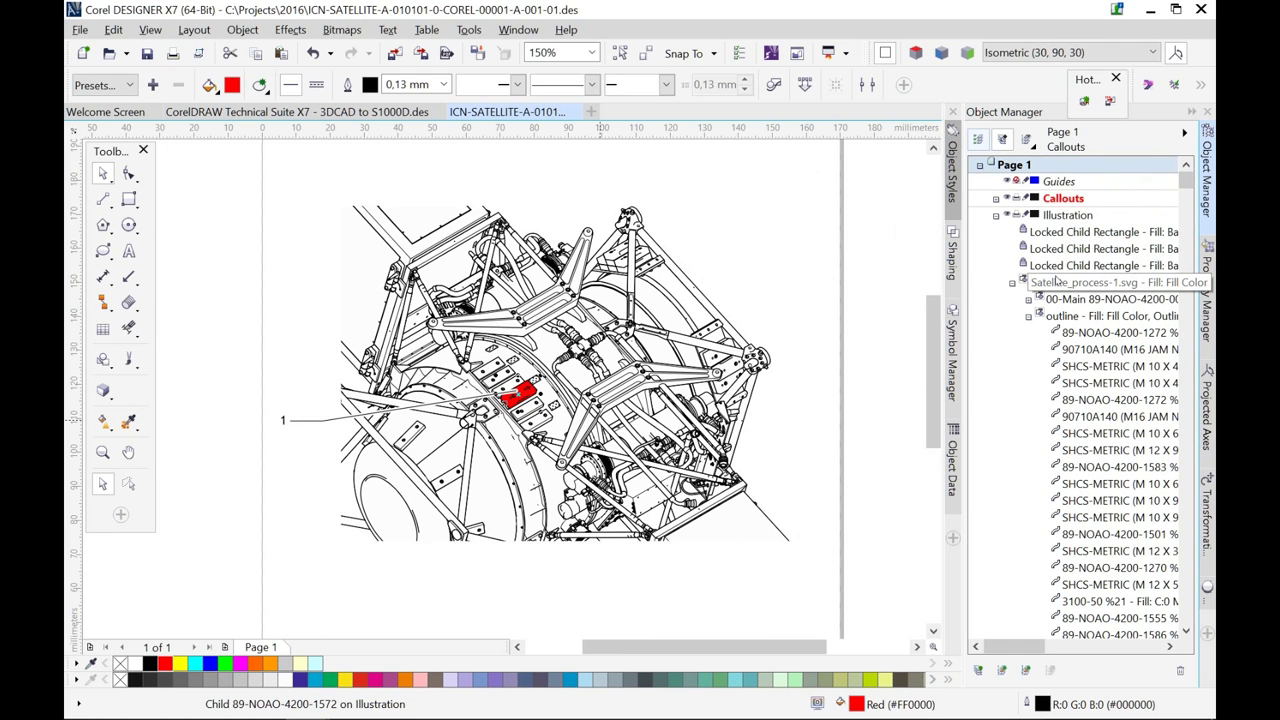
Step: Expand the Satellite_process-1.svg outline group and click through parts to locate 89-NOAO-4200-1572
{"action": "left_click", "coordinate": [1053, 283]}
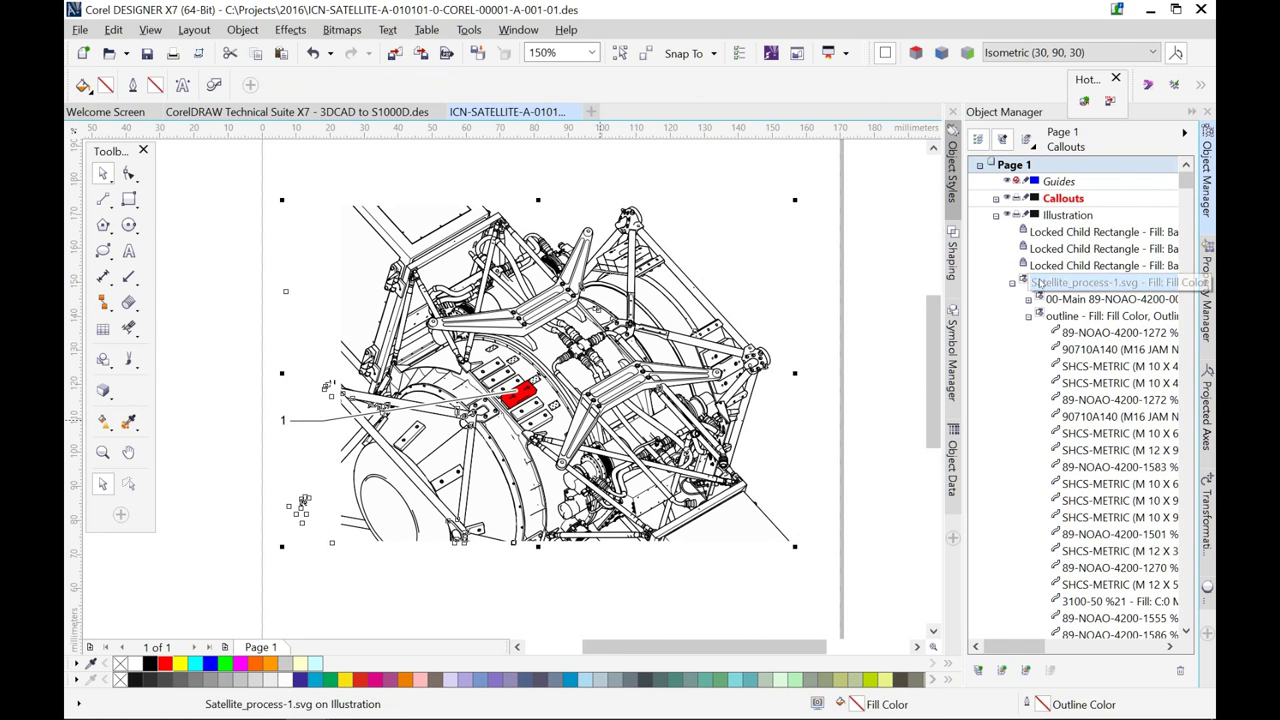
{"action": "left_click", "coordinate": [1028, 317]}
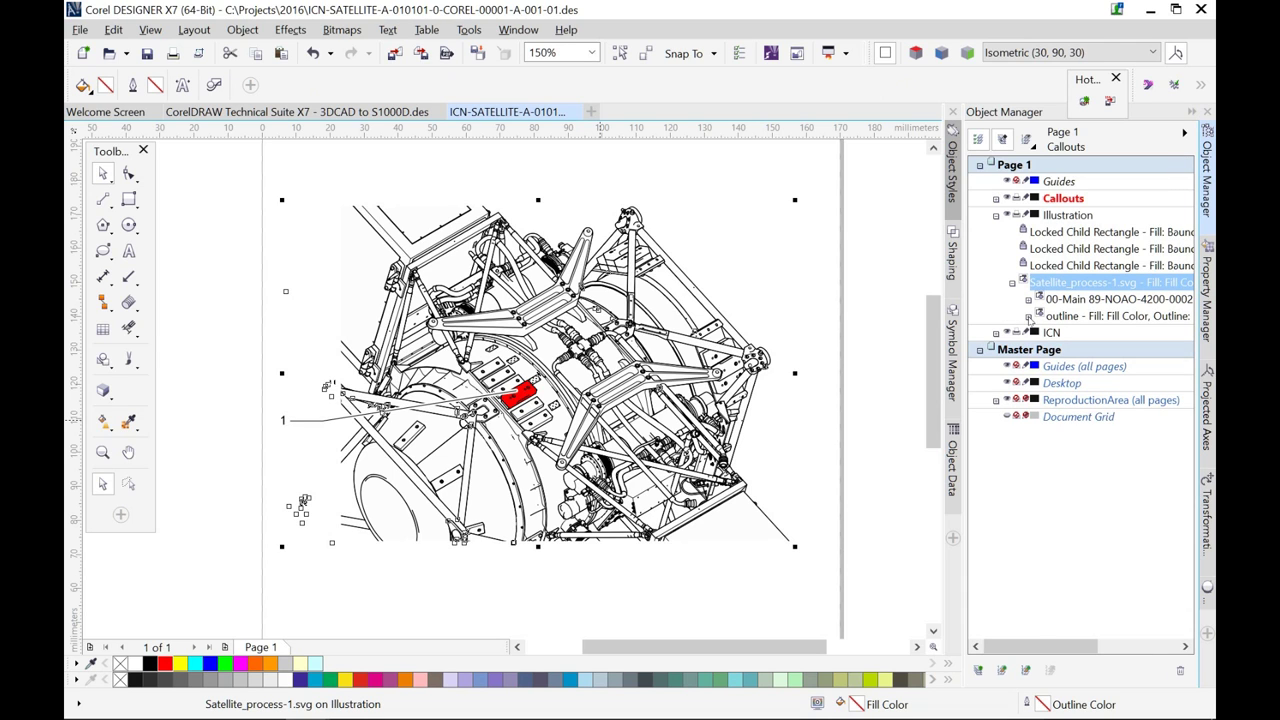
{"action": "left_click", "coordinate": [1028, 317]}
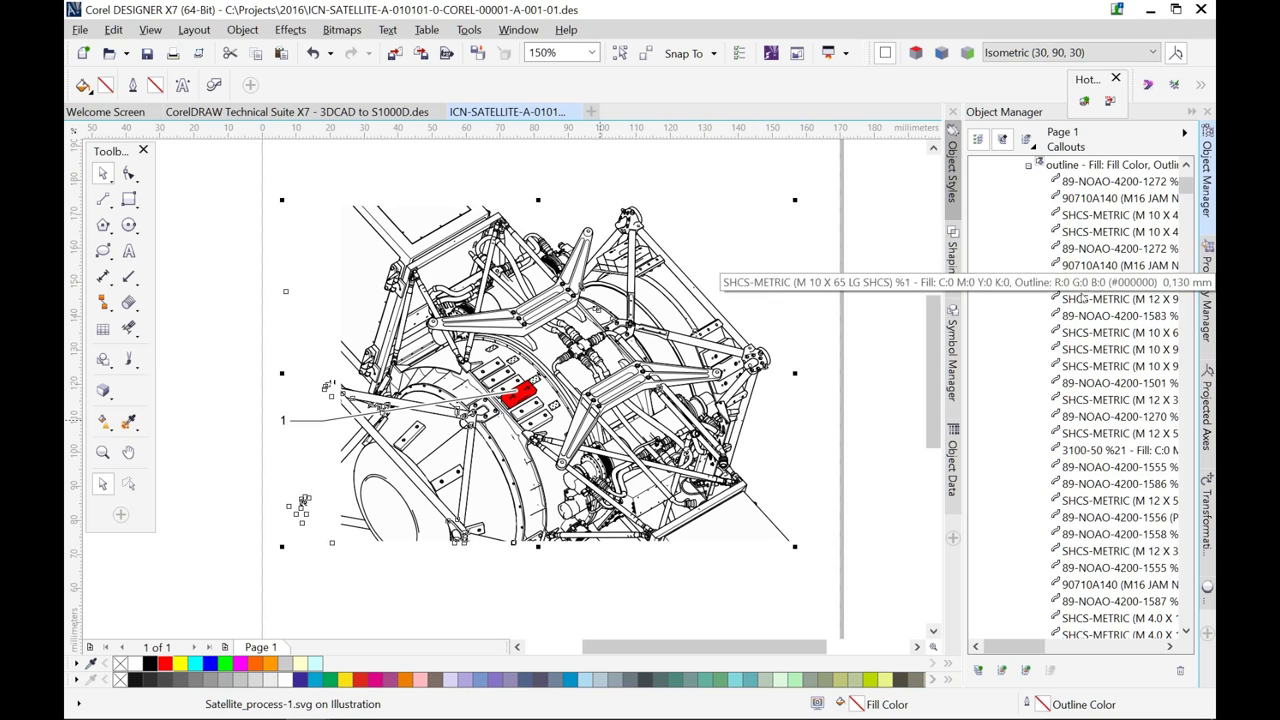
{"action": "left_click", "coordinate": [1090, 383]}
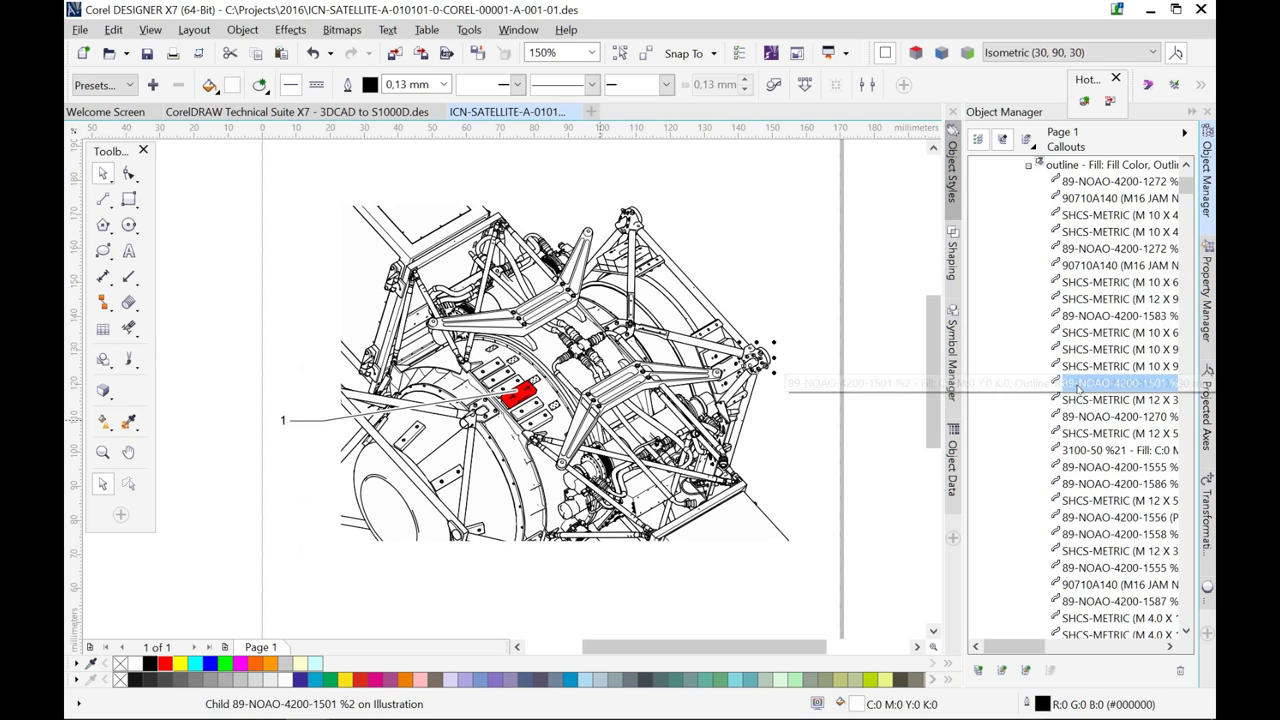
{"action": "left_click", "coordinate": [1080, 416]}
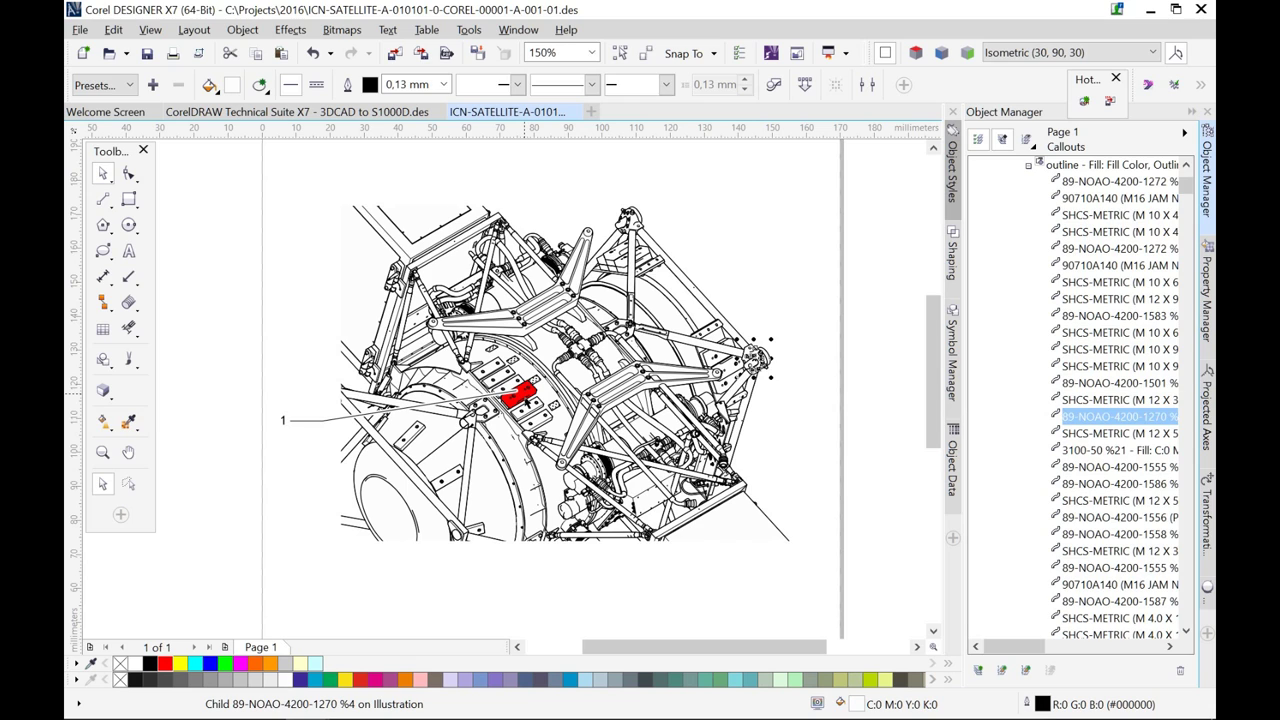
{"action": "left_click", "coordinate": [527, 398]}
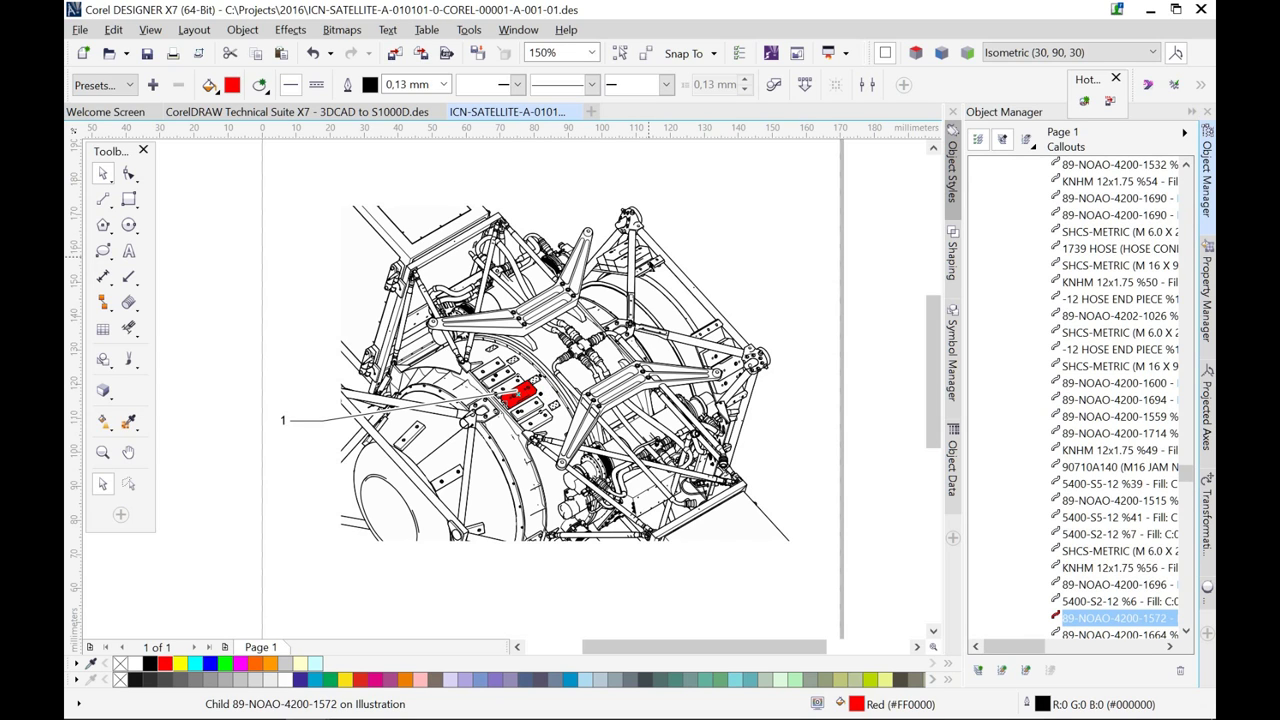
Step: Fill the second 89-NOAO-4200-1572 copy with Red, then deselect it
{"action": "left_click", "coordinate": [632, 255]}
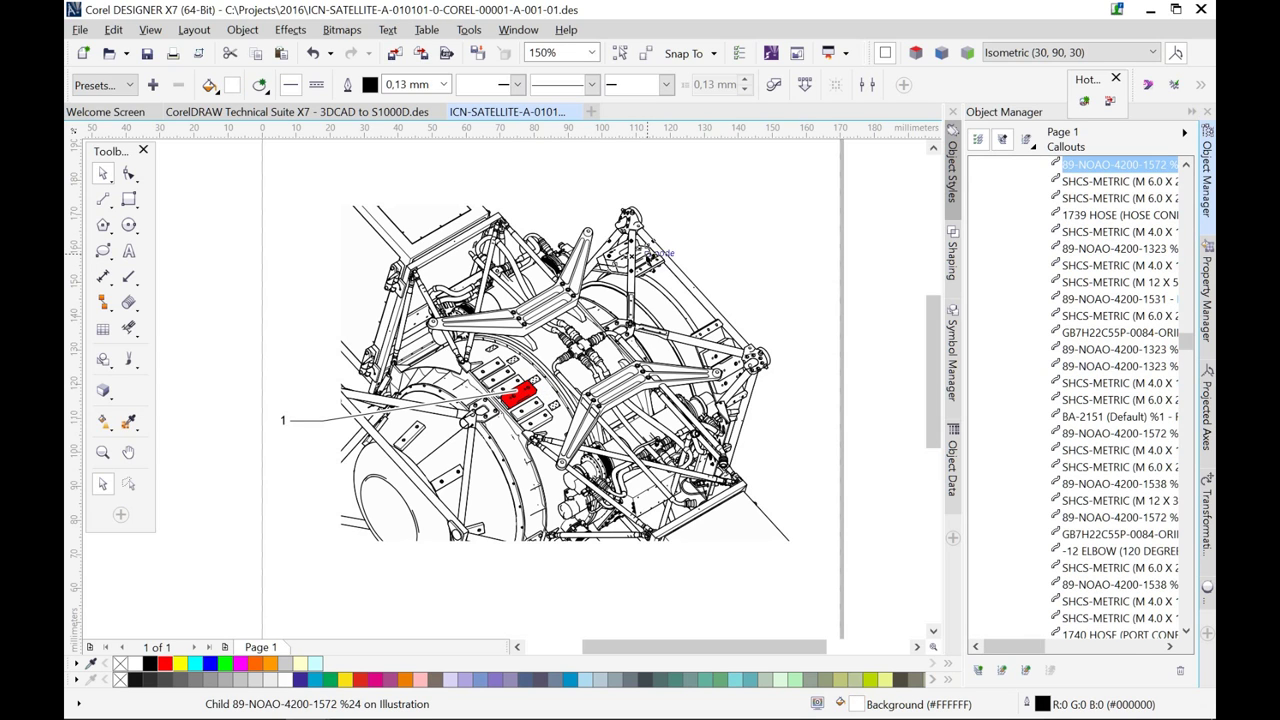
{"action": "left_click", "coordinate": [165, 664]}
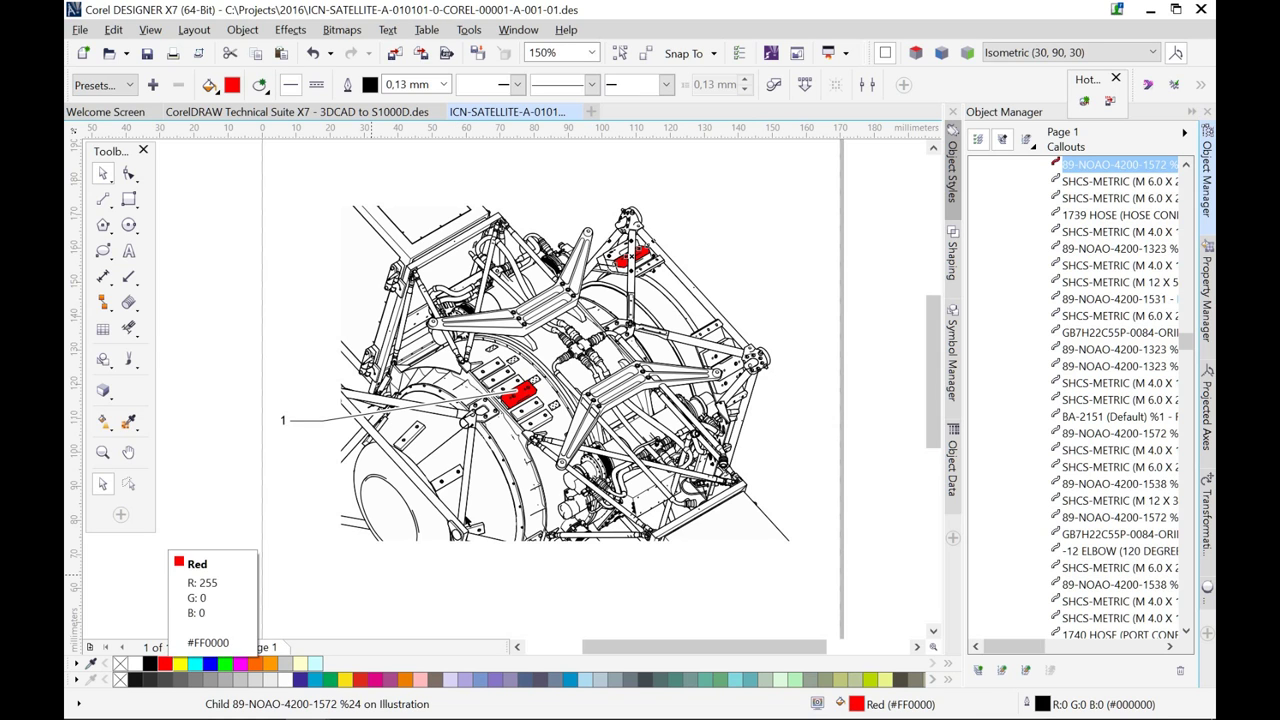
{"action": "scroll", "coordinate": [641, 249], "scroll_direction": "up", "scroll_amount": 1}
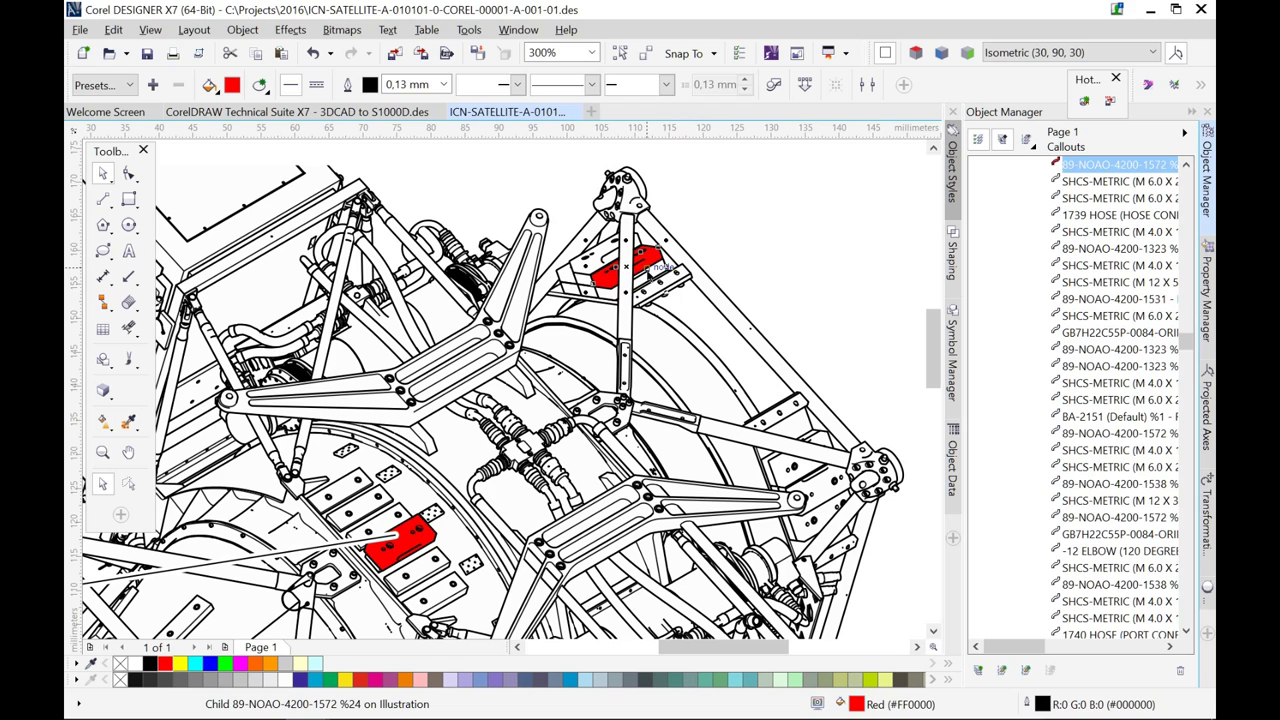
{"action": "left_click", "coordinate": [732, 240]}
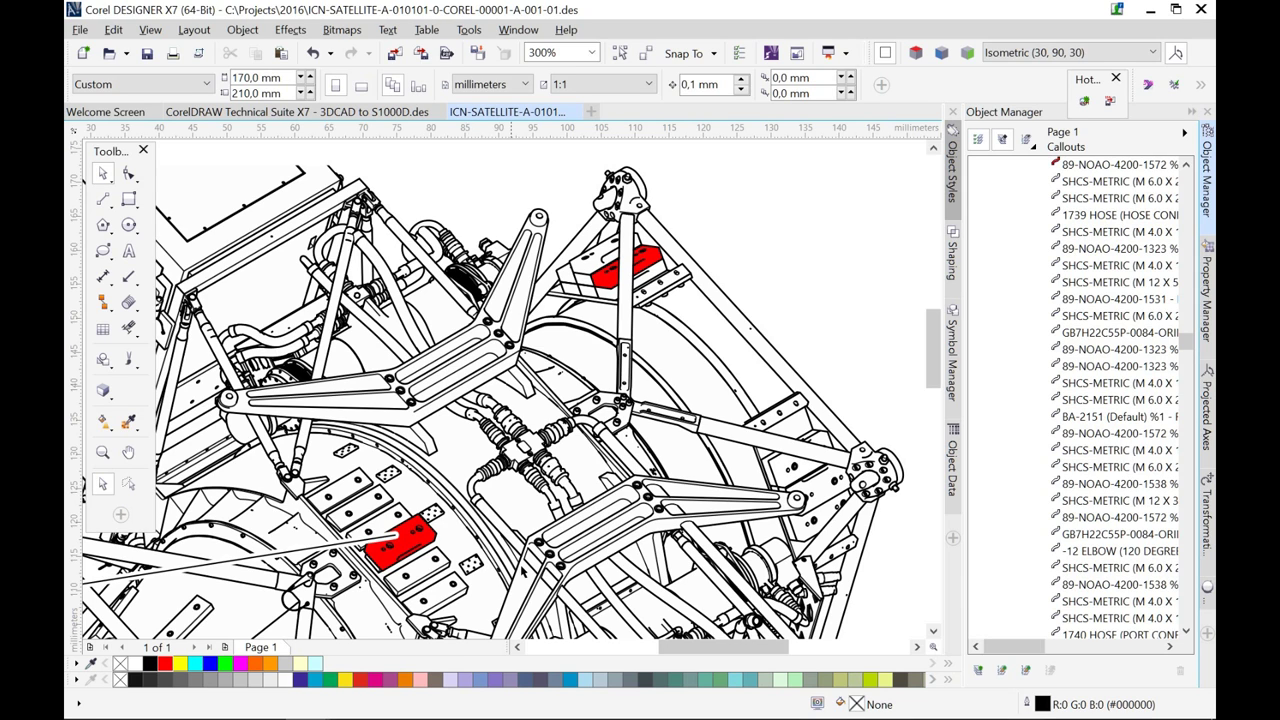
Step: Marquee-zoom onto the whole assembly with the Zoom tool, then return to the Pick tool
{"action": "scroll", "coordinate": [519, 611], "scroll_direction": "down", "scroll_amount": 3}
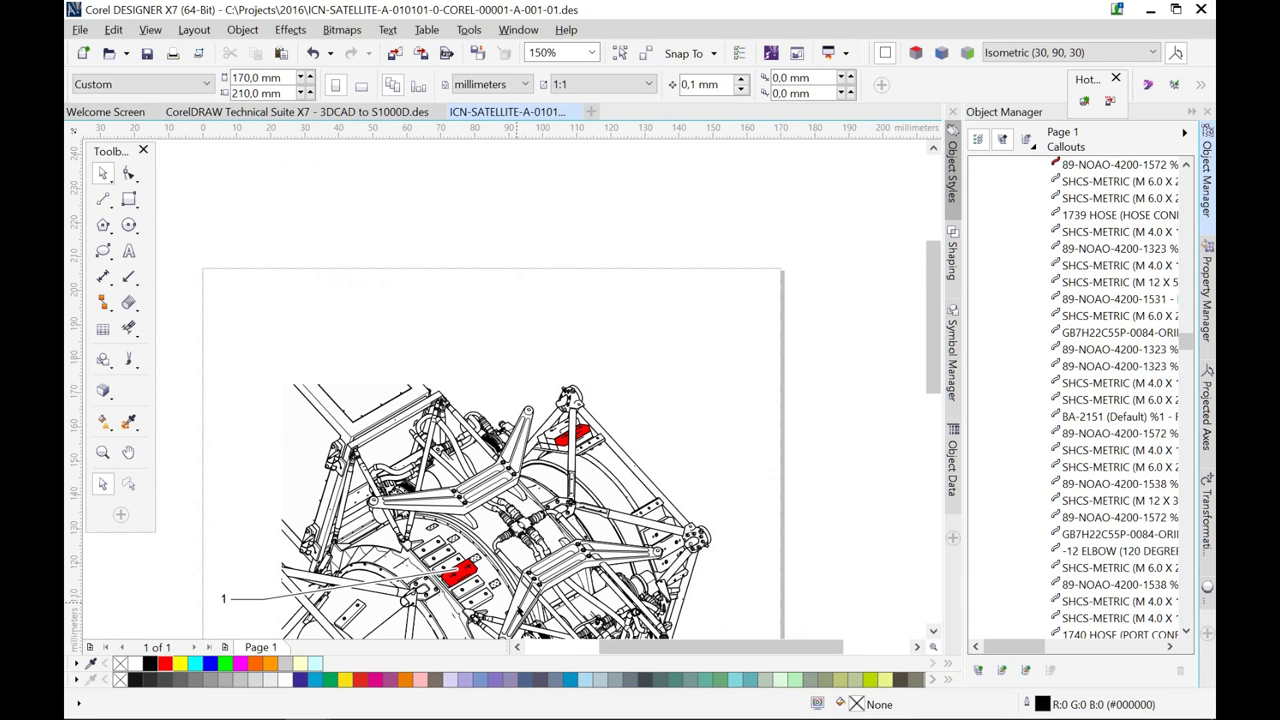
{"action": "left_click_drag", "start_coordinate": [929, 347], "coordinate": [933, 404]}
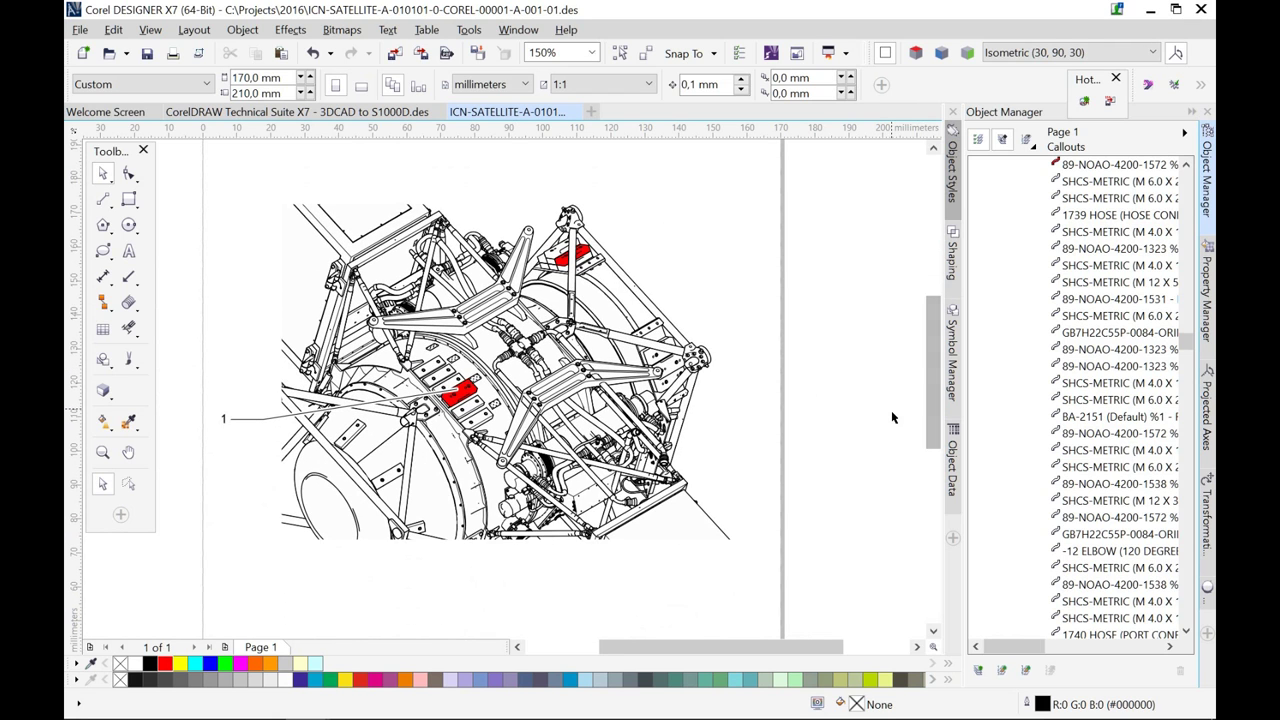
{"action": "left_click", "coordinate": [102, 452]}
{"action": "left_click_drag", "start_coordinate": [209, 191], "coordinate": [760, 556]}
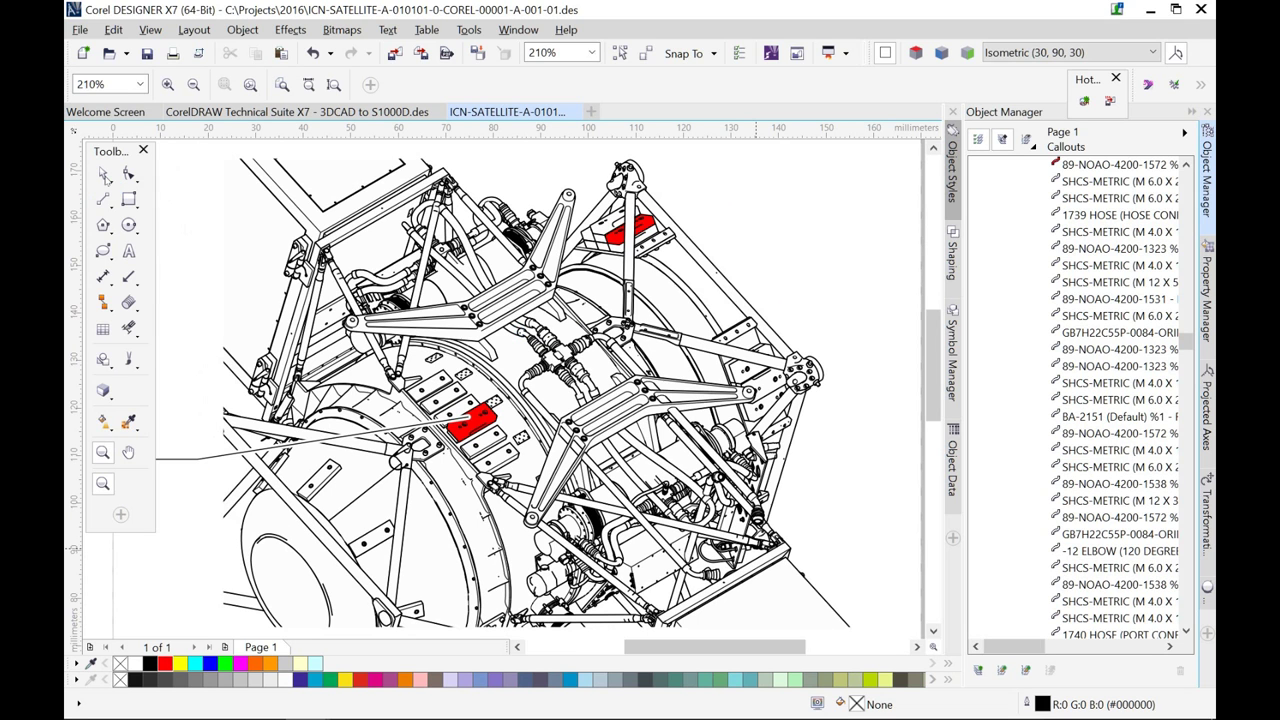
{"action": "left_click", "coordinate": [104, 175]}
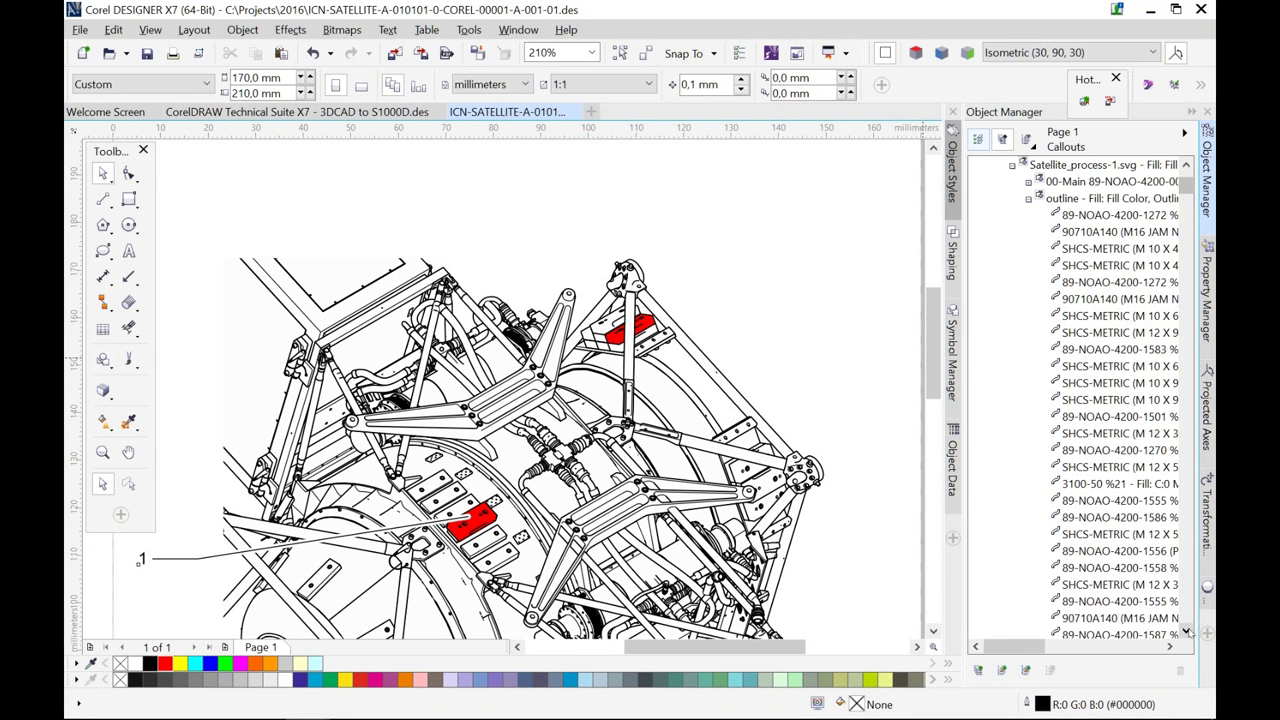
Step: Browse the 00-Main 89-NOAO-4200-0002 group, selecting the 0004 drawing and the M16 jam nut part
{"action": "left_click", "coordinate": [1029, 182]}
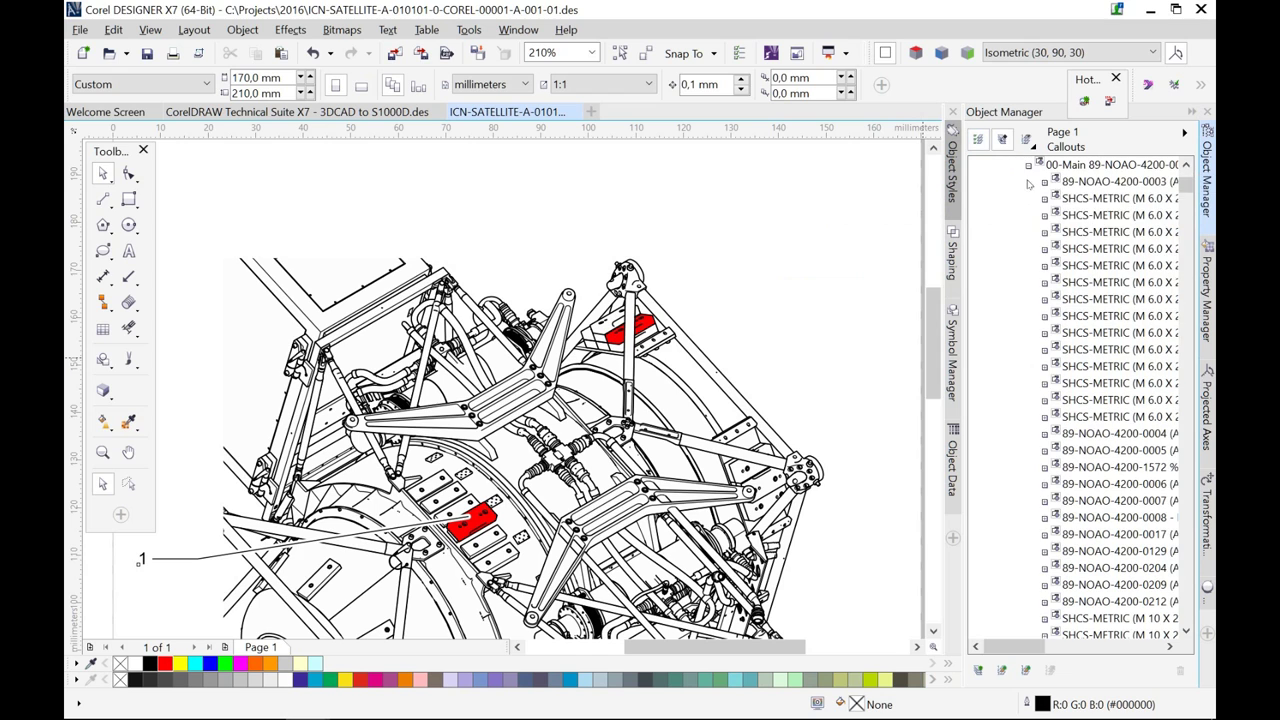
{"action": "left_click", "coordinate": [1080, 434]}
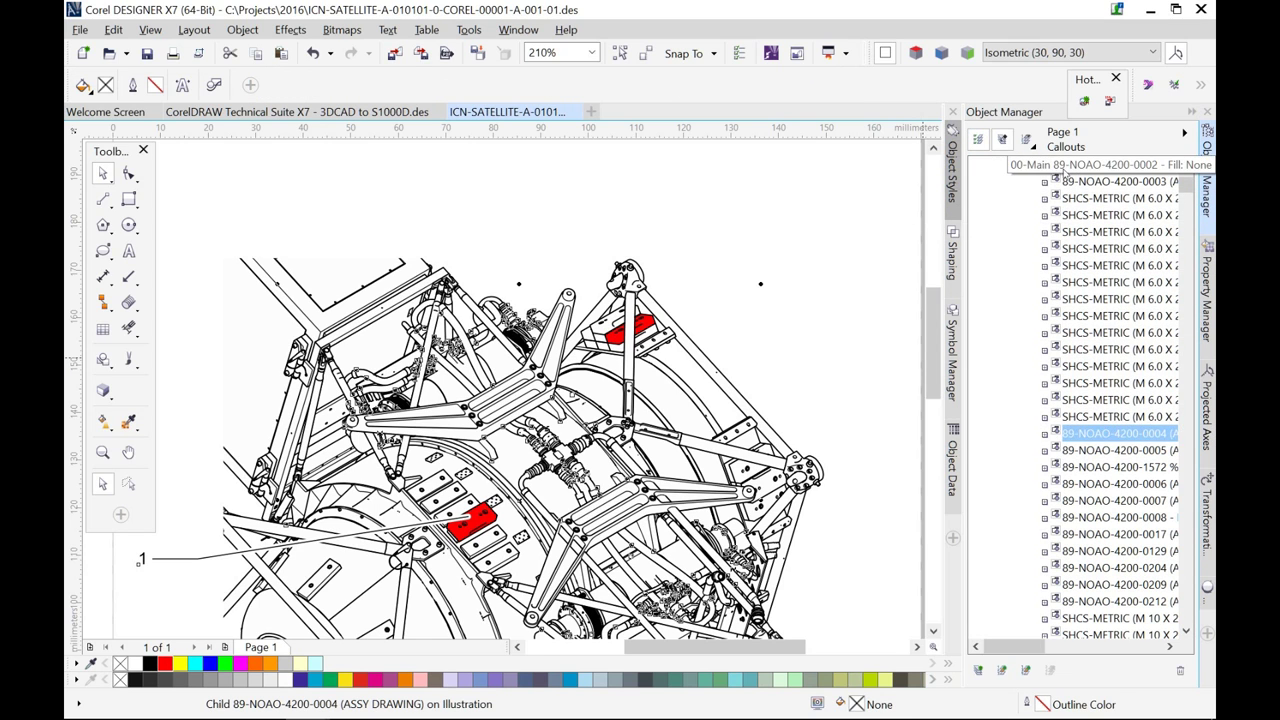
{"action": "left_click", "coordinate": [1029, 166]}
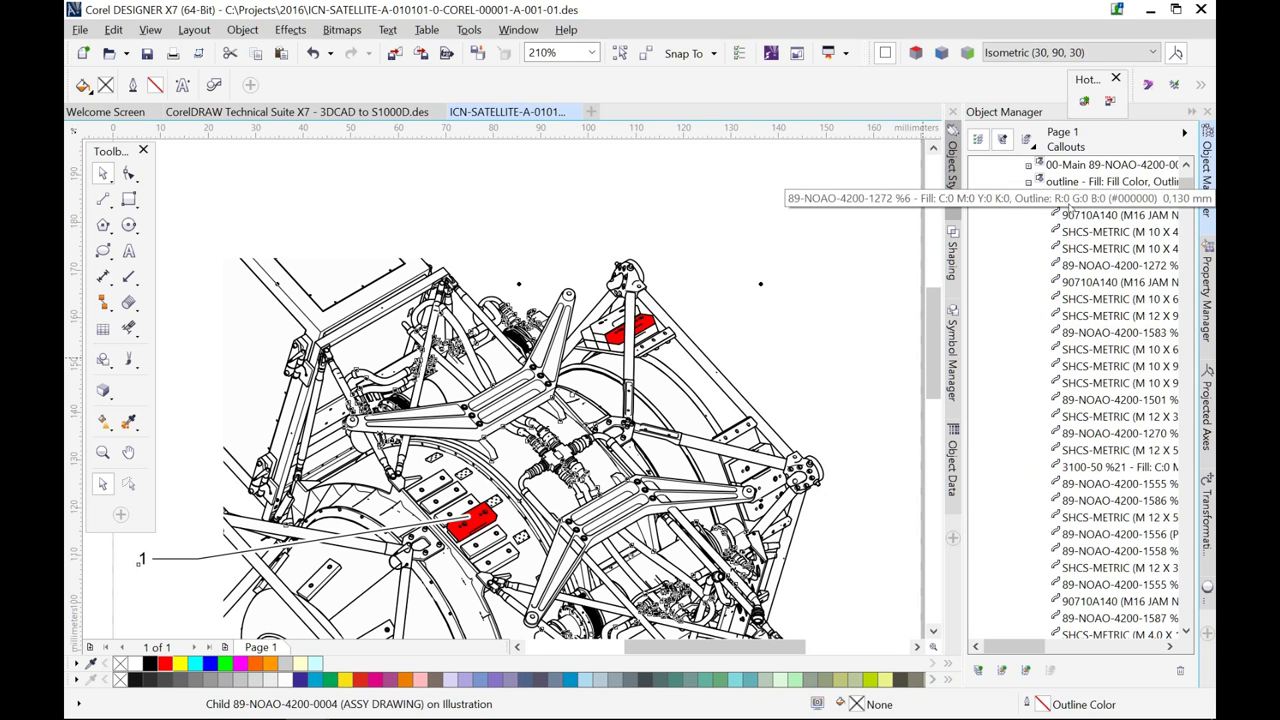
{"action": "left_click", "coordinate": [1072, 215]}
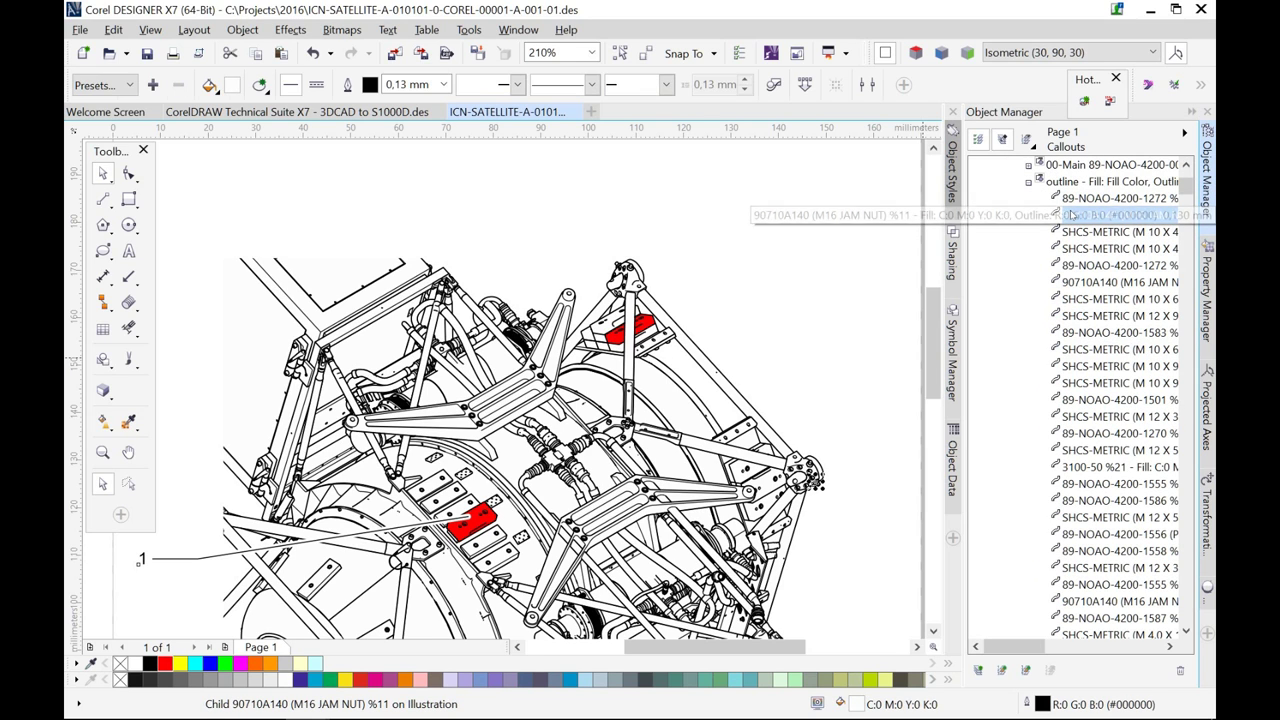
{"action": "left_click", "coordinate": [911, 401]}
Step: Check existing callout 1, then switch to the Callout tool's text numbering options
{"action": "left_click", "coordinate": [214, 564]}
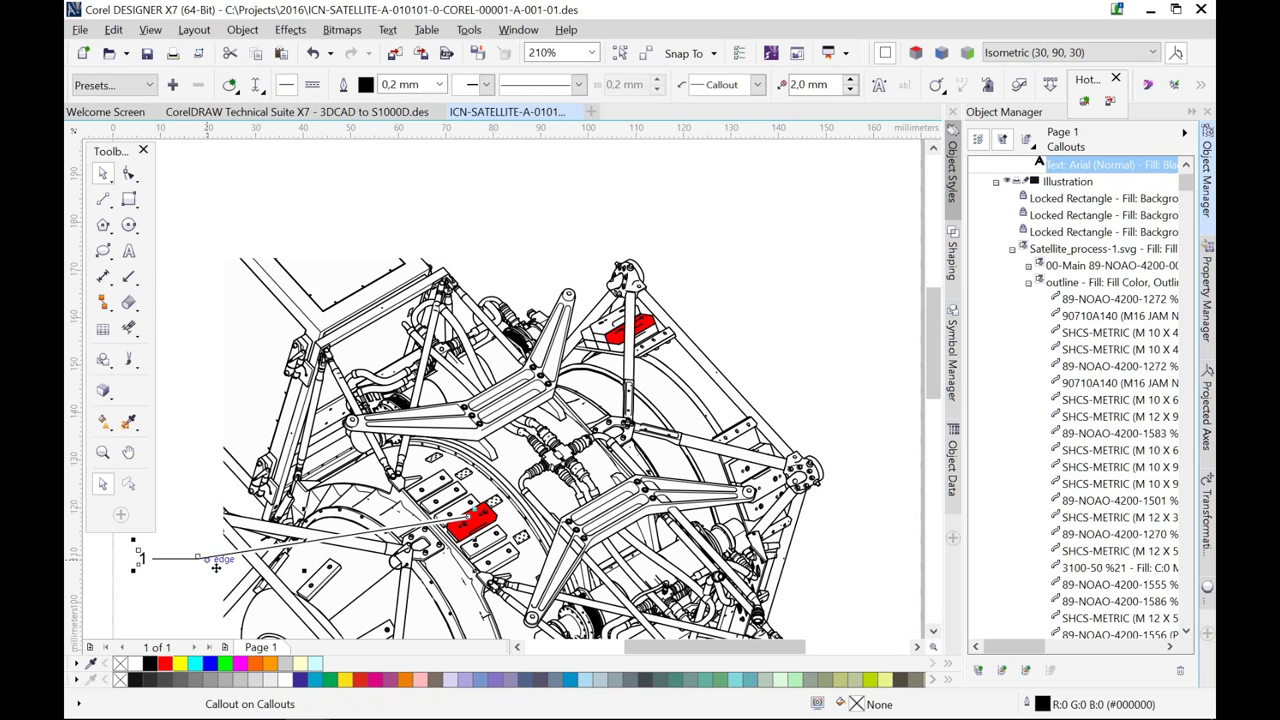
{"action": "left_click", "coordinate": [172, 593]}
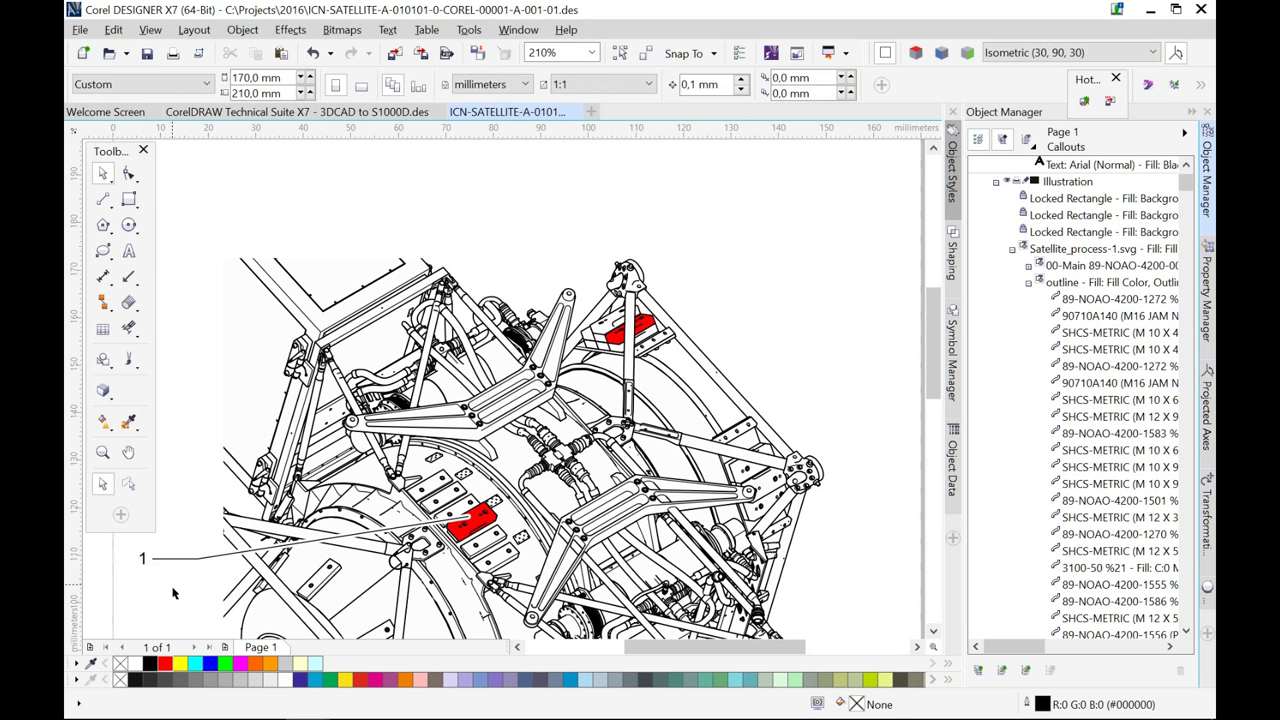
{"action": "left_click", "coordinate": [129, 281]}
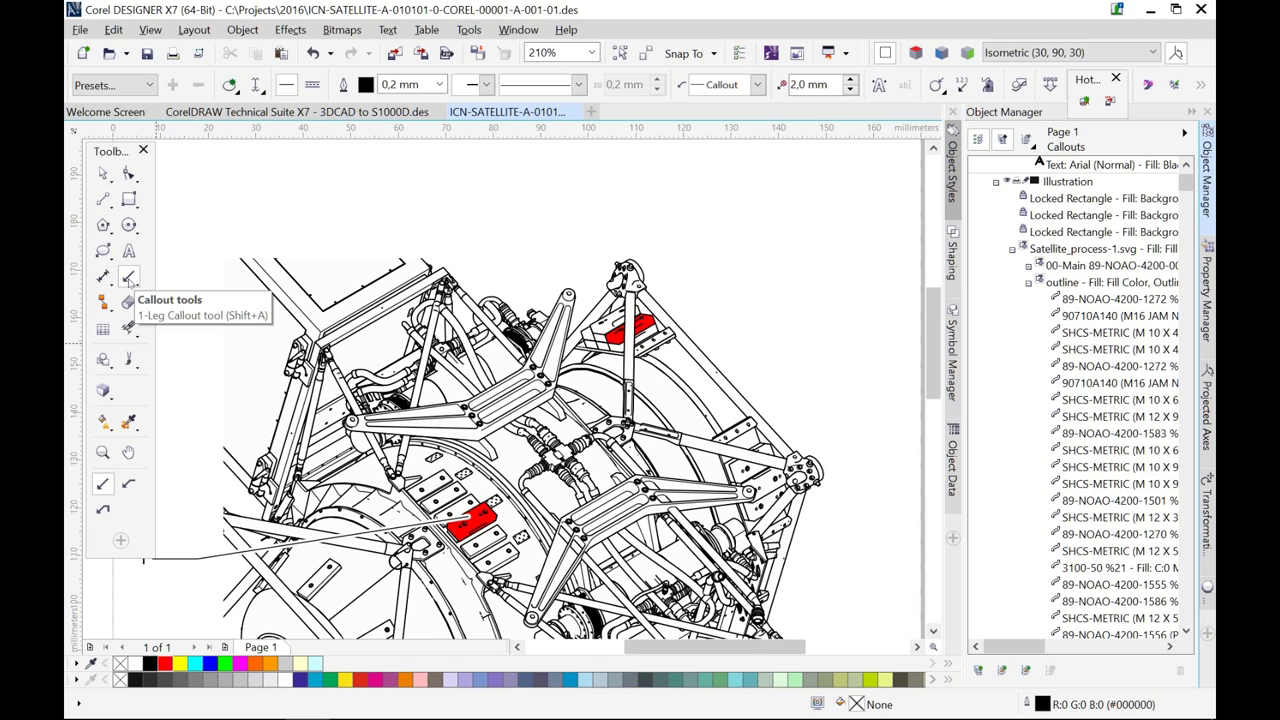
{"action": "left_click", "coordinate": [261, 90]}
Step: Set callout numbering to Increment with a start value of 2
{"action": "left_click", "coordinate": [267, 227]}
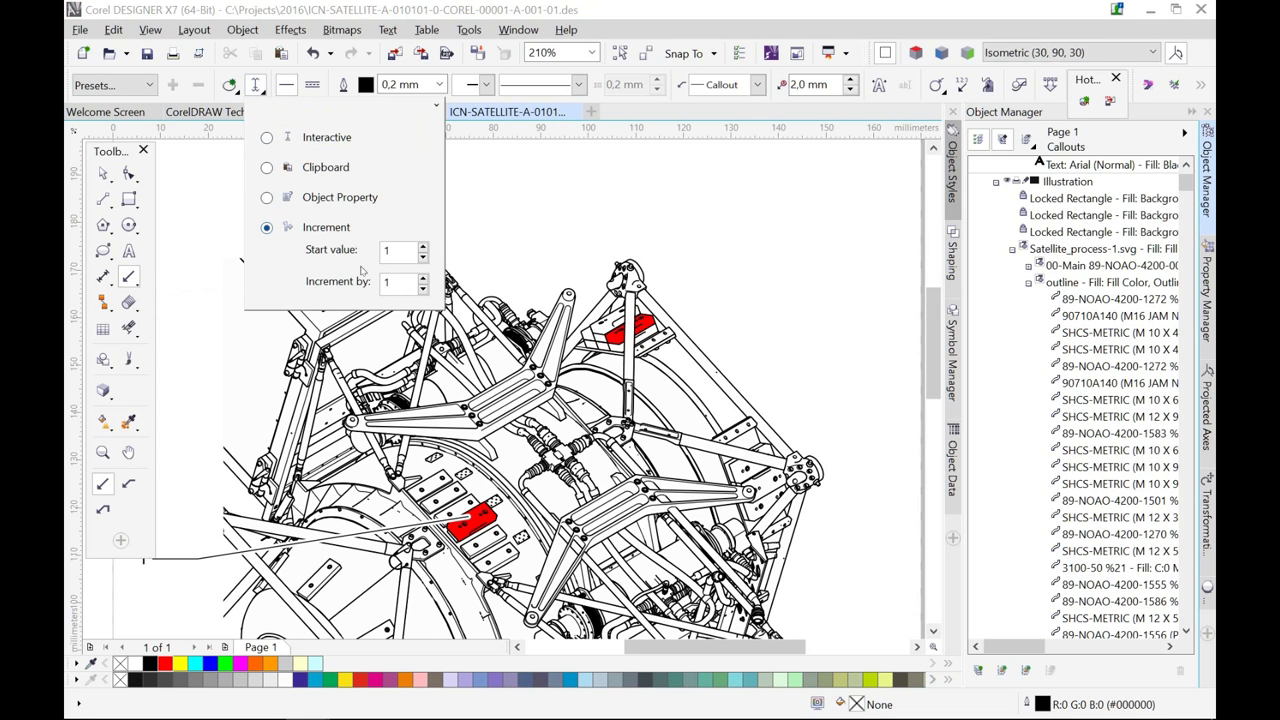
{"action": "double_click", "coordinate": [400, 252]}
{"action": "type", "text": "2"}
{"action": "key", "text": "Return"}
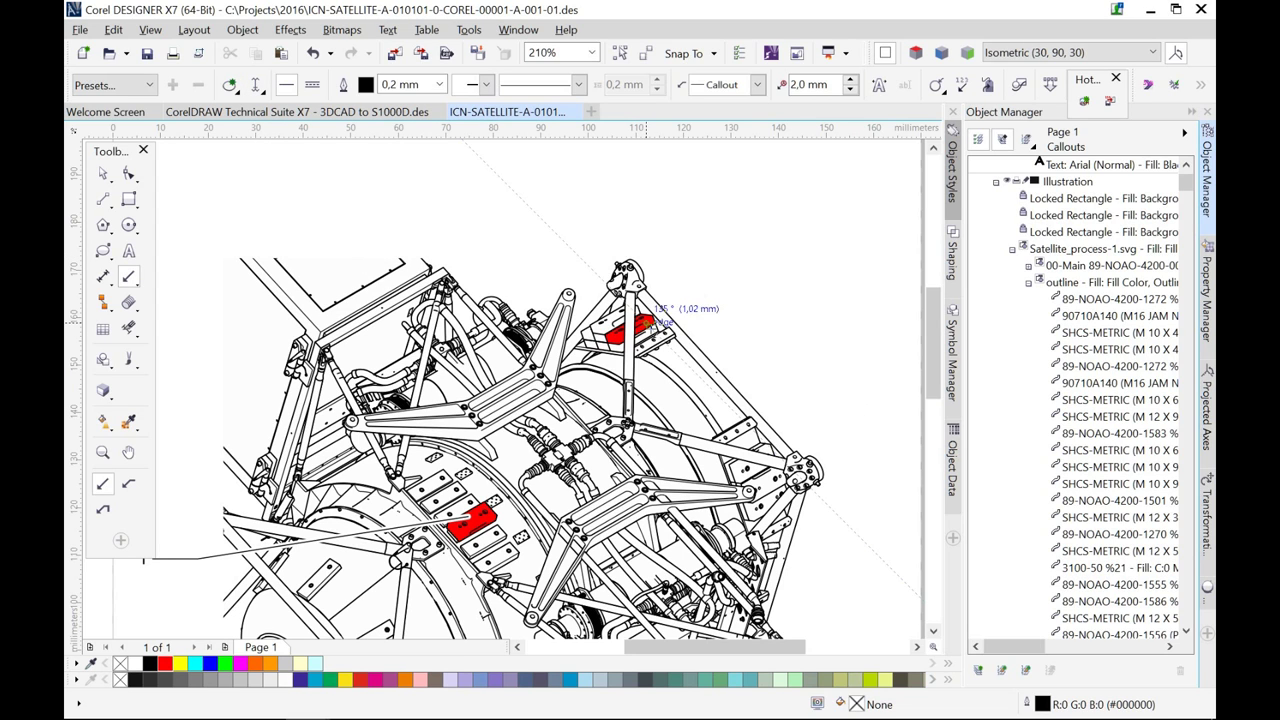
Step: Place callout 2 on the upper red part, 3 at the hub and 4 on a lower part
{"action": "left_click", "coordinate": [649, 322]}
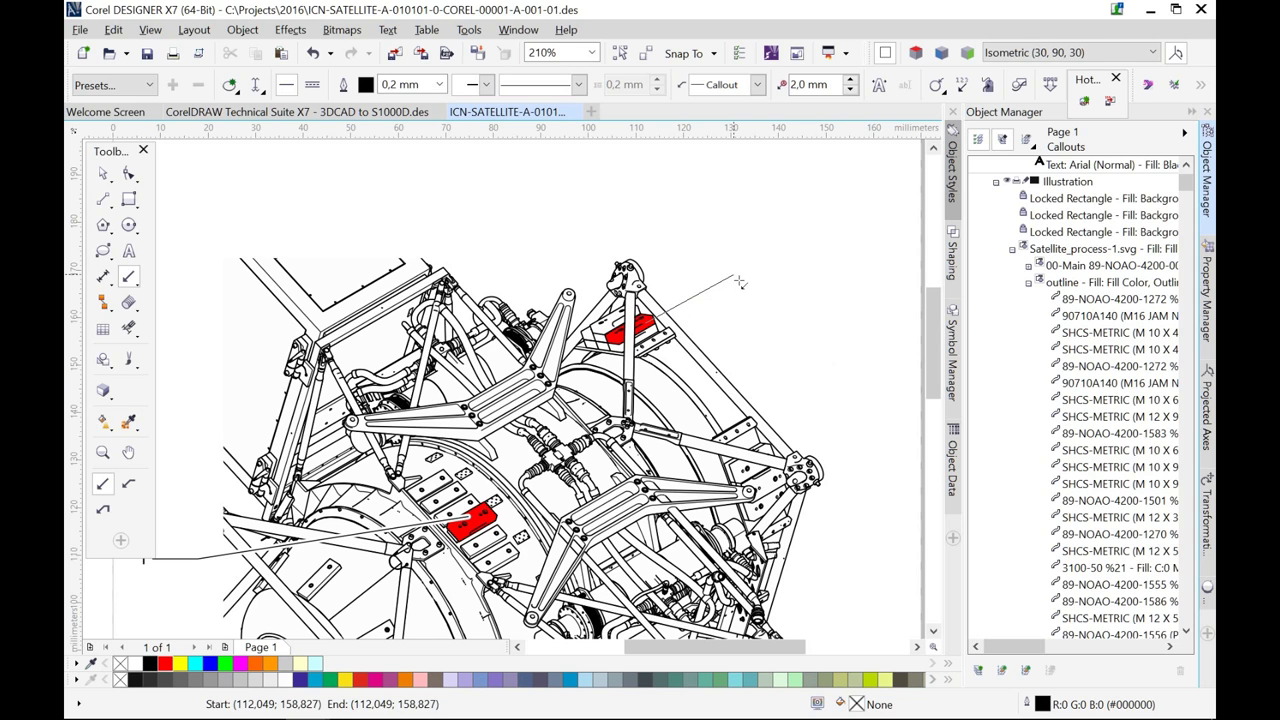
{"action": "left_click", "coordinate": [740, 283]}
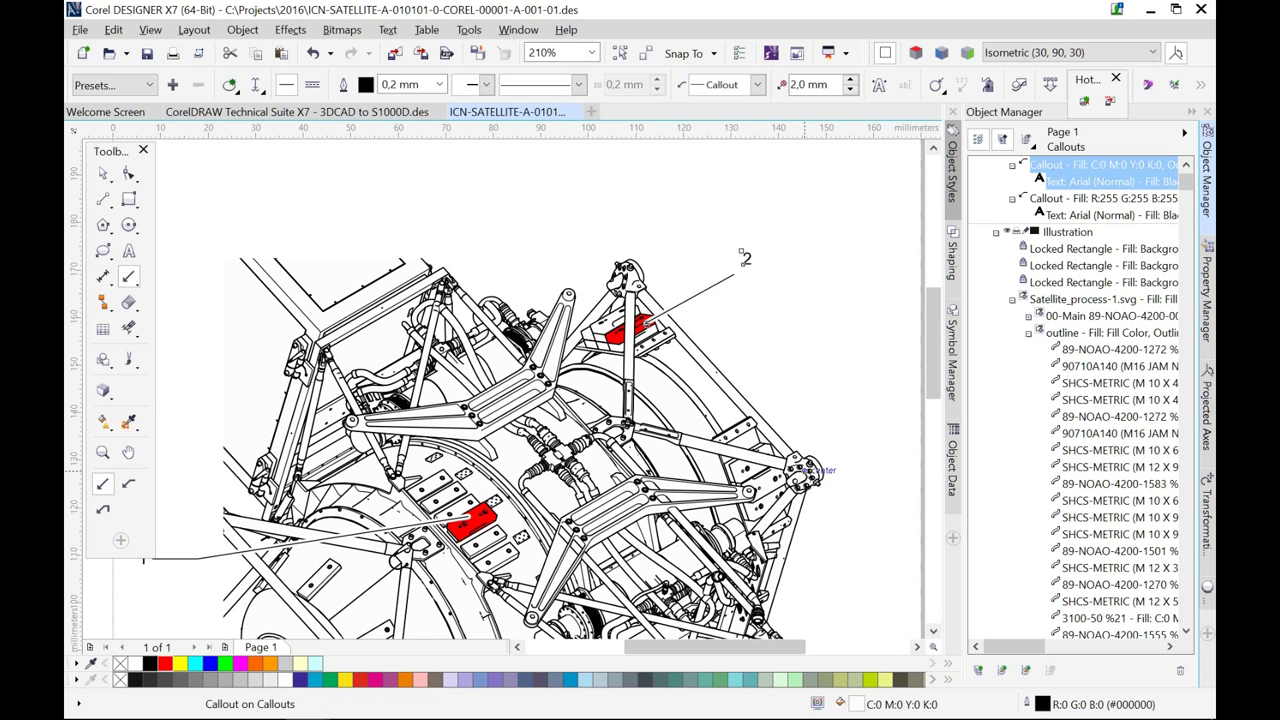
{"action": "left_click", "coordinate": [805, 465]}
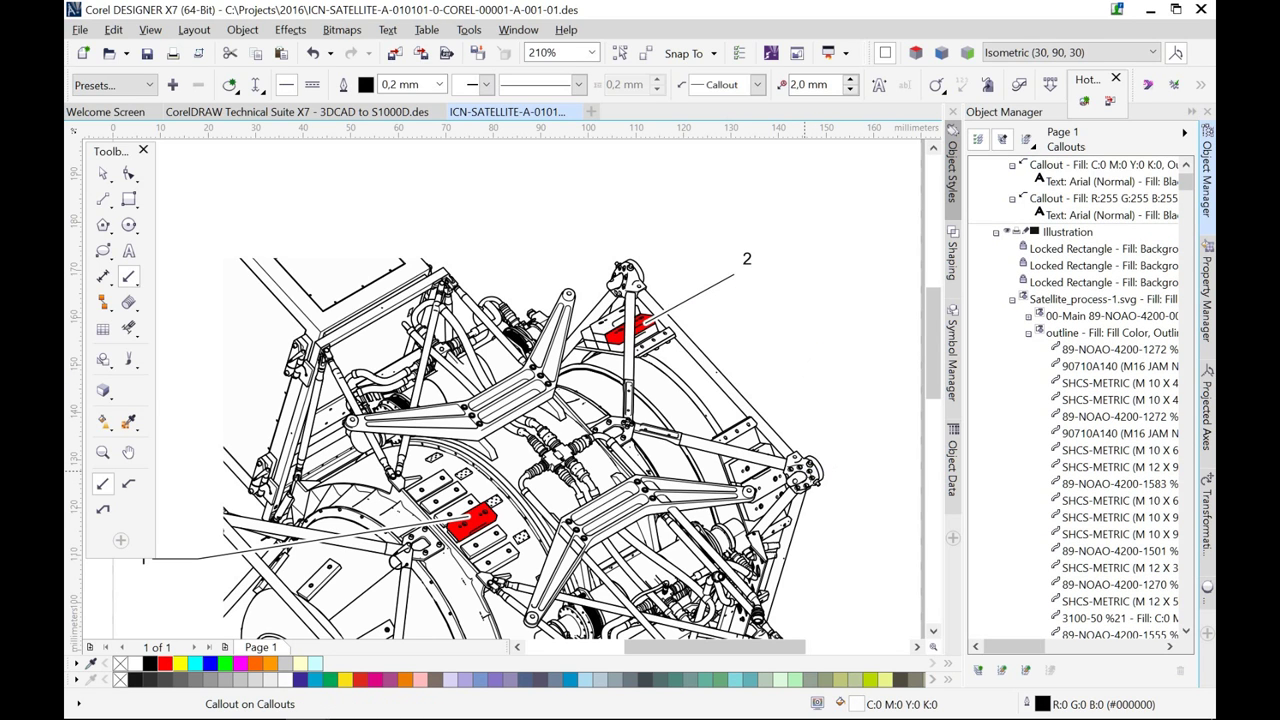
{"action": "left_click", "coordinate": [855, 432]}
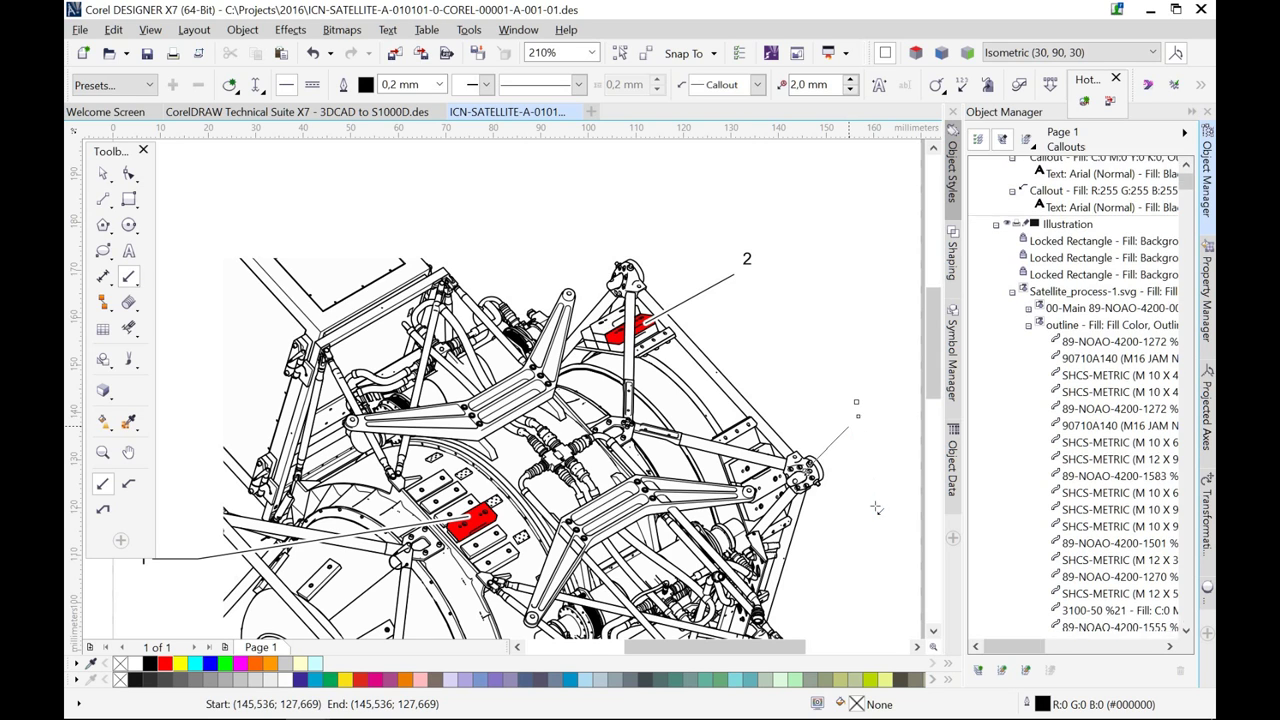
{"action": "left_click", "coordinate": [760, 565]}
{"action": "left_click", "coordinate": [866, 567]}
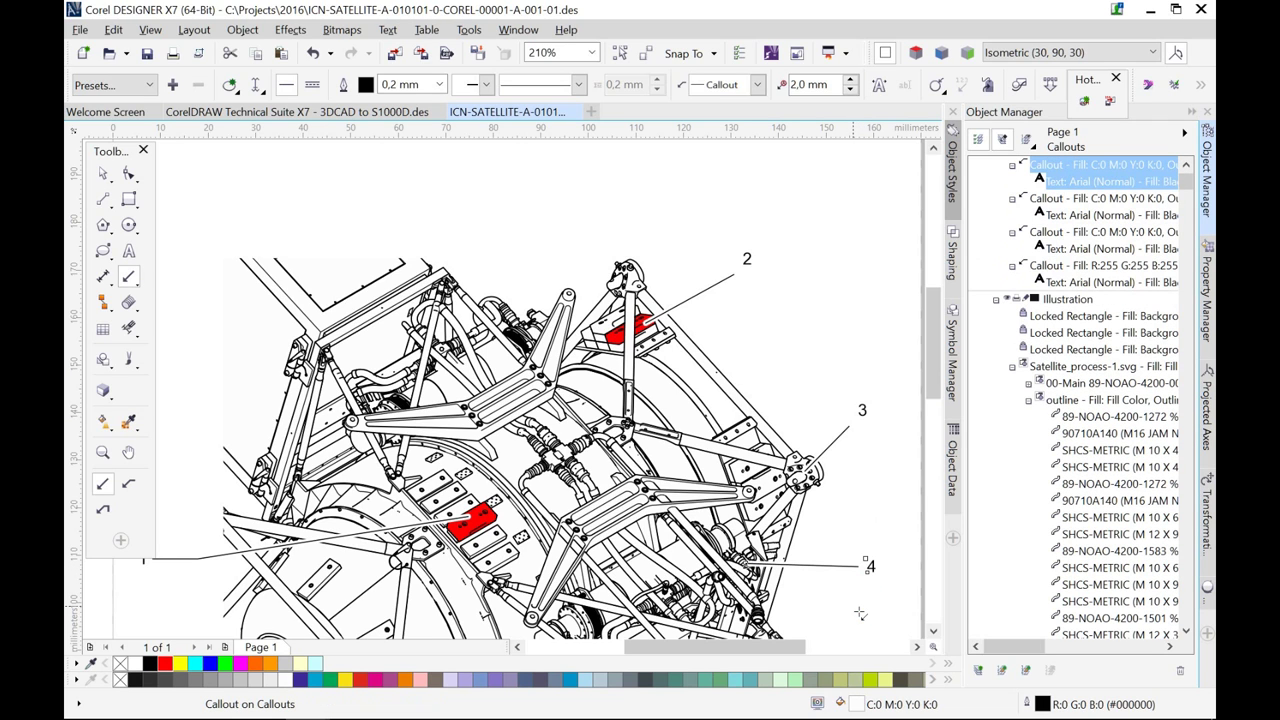
{"action": "left_click", "coordinate": [955, 192]}
{"action": "scroll", "coordinate": [327, 295], "scroll_direction": "down", "scroll_amount": 1}
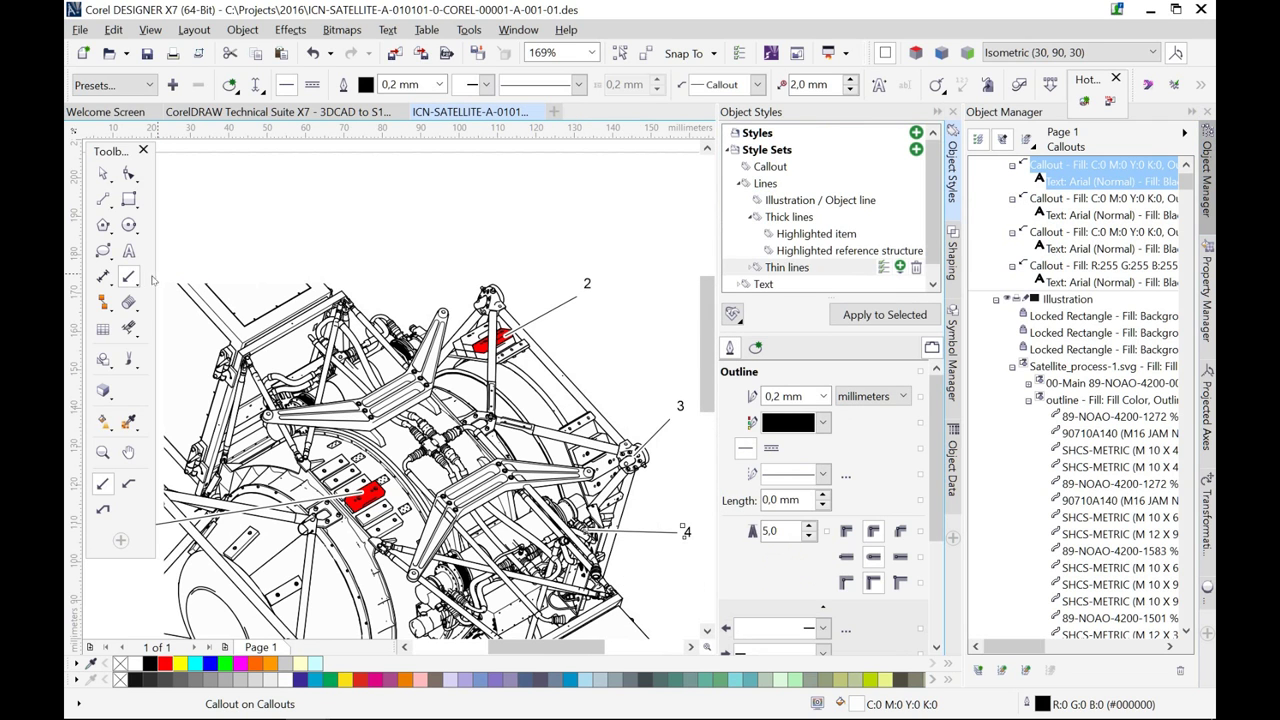
Step: Select all callouts and apply the Callout object style to them
{"action": "key", "text": "ctrl+a"}
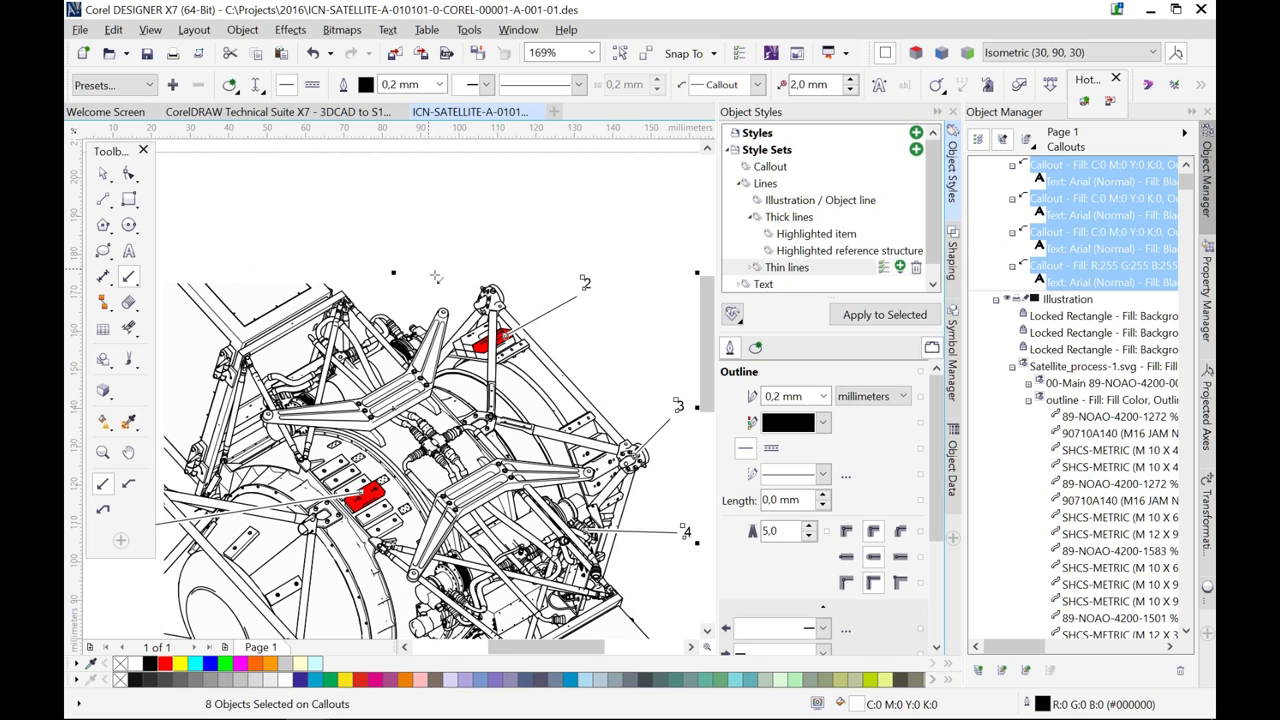
{"action": "left_click", "coordinate": [765, 168]}
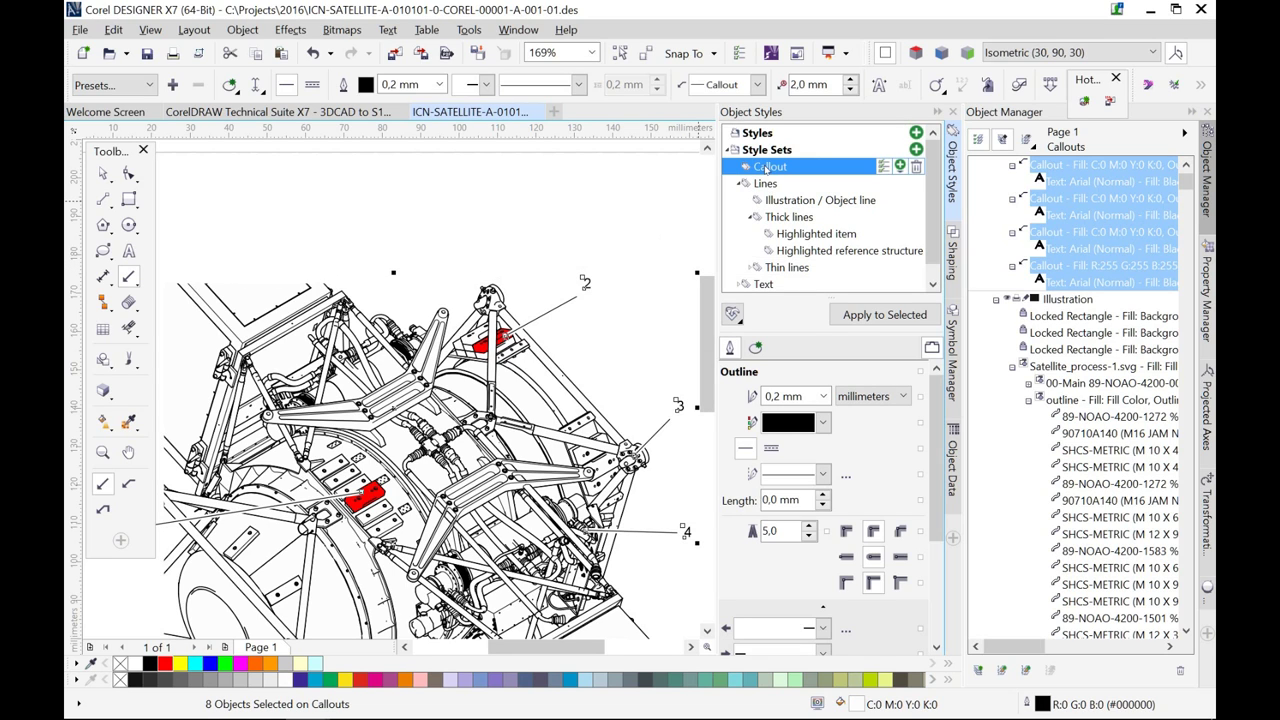
{"action": "left_click", "coordinate": [854, 318]}
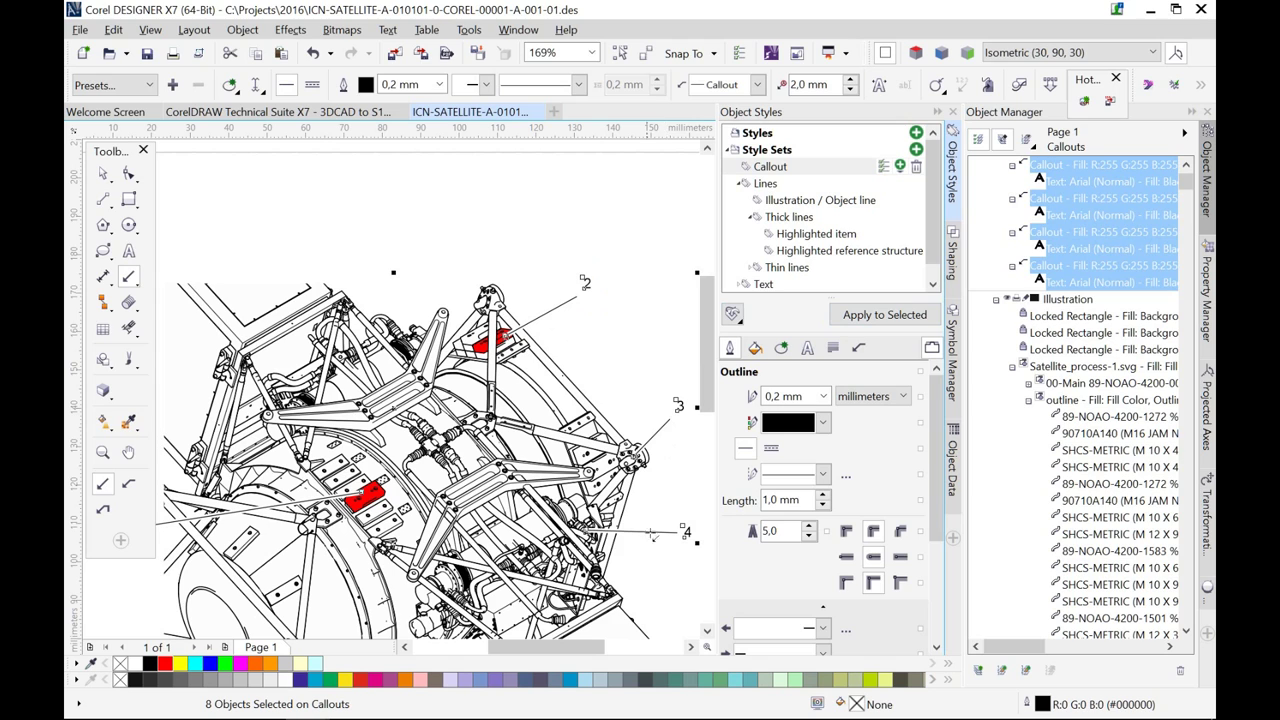
Step: Review the Callout style's halo, outline and character settings, including its 10,0 pt text size
{"action": "left_click", "coordinate": [764, 167]}
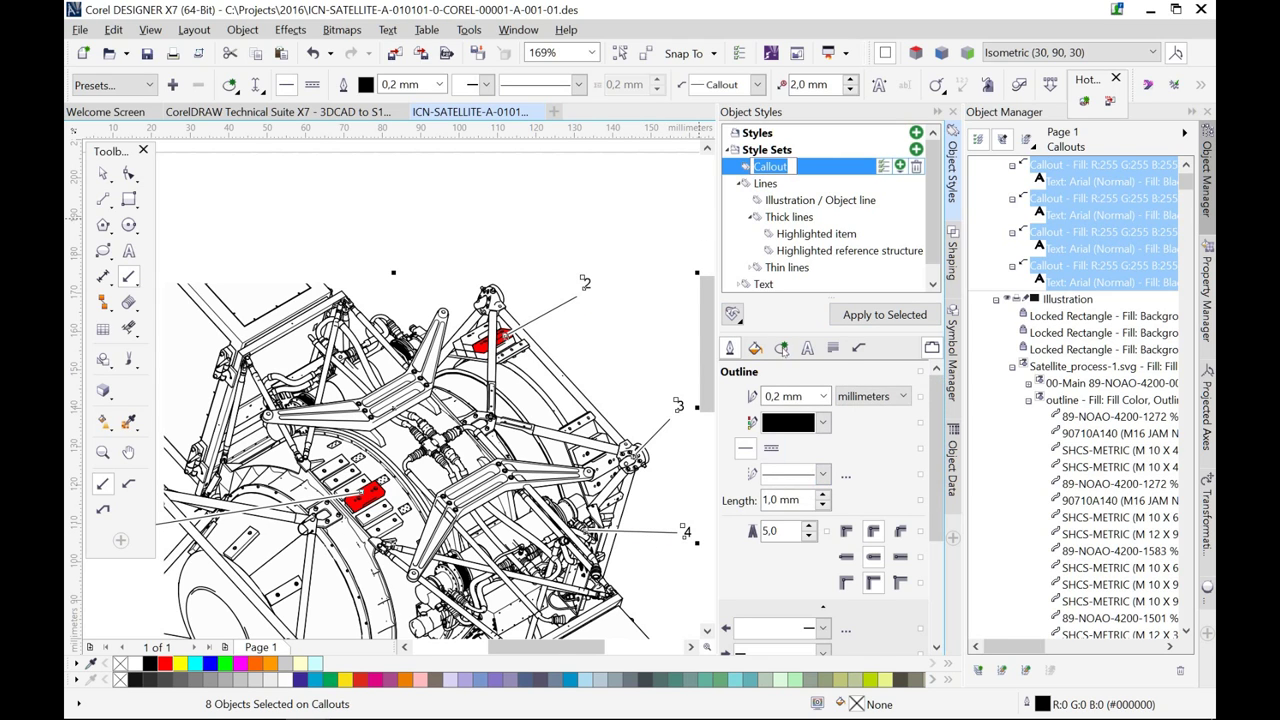
{"action": "left_click", "coordinate": [781, 347]}
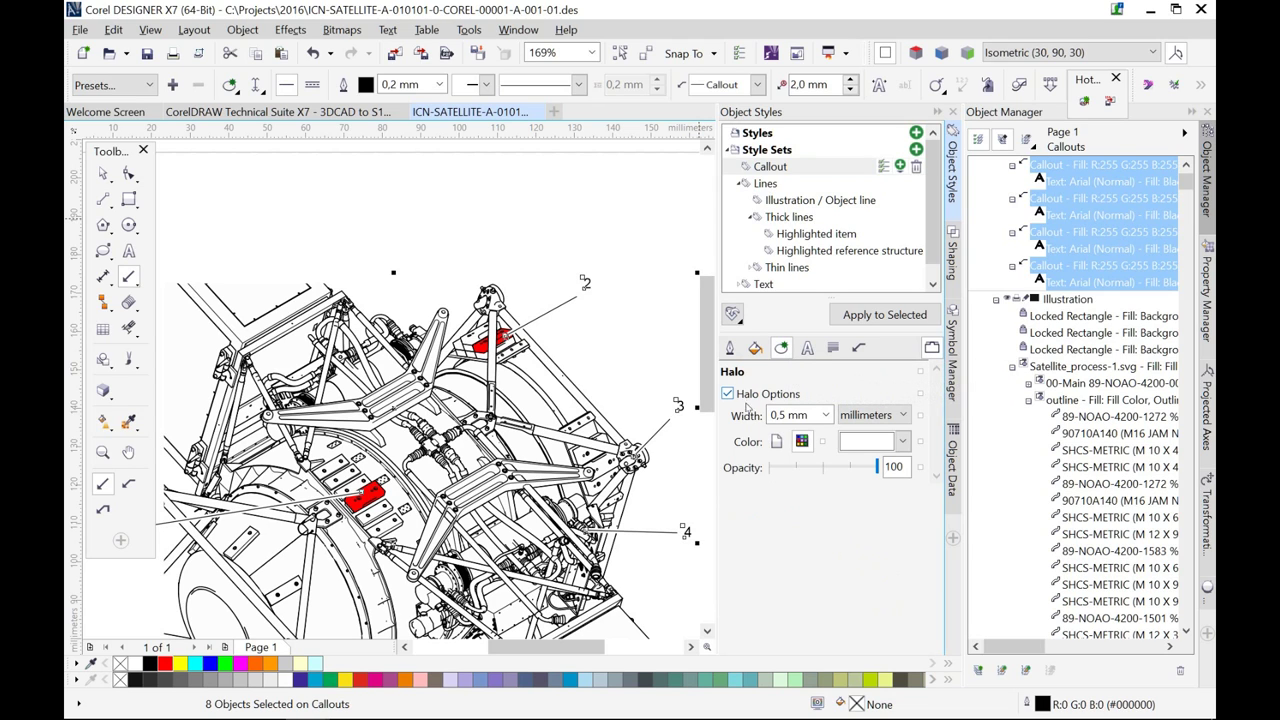
{"action": "left_click", "coordinate": [730, 347]}
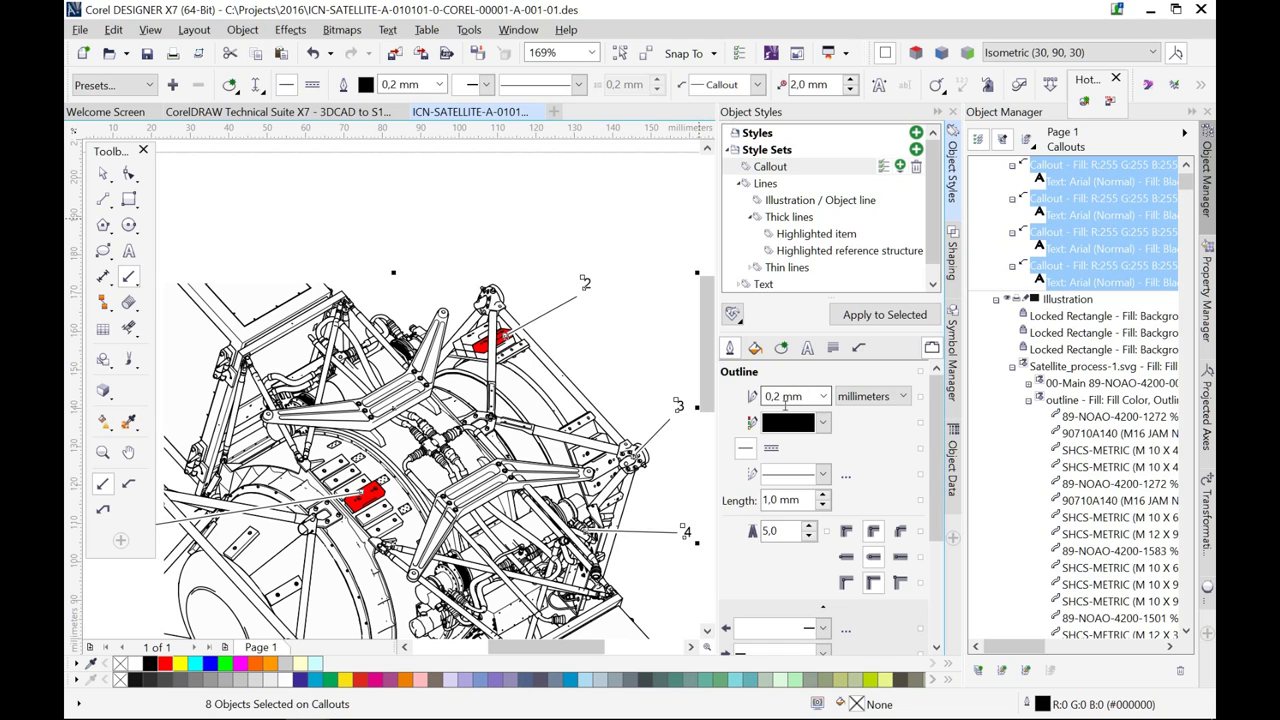
{"action": "left_click", "coordinate": [808, 348]}
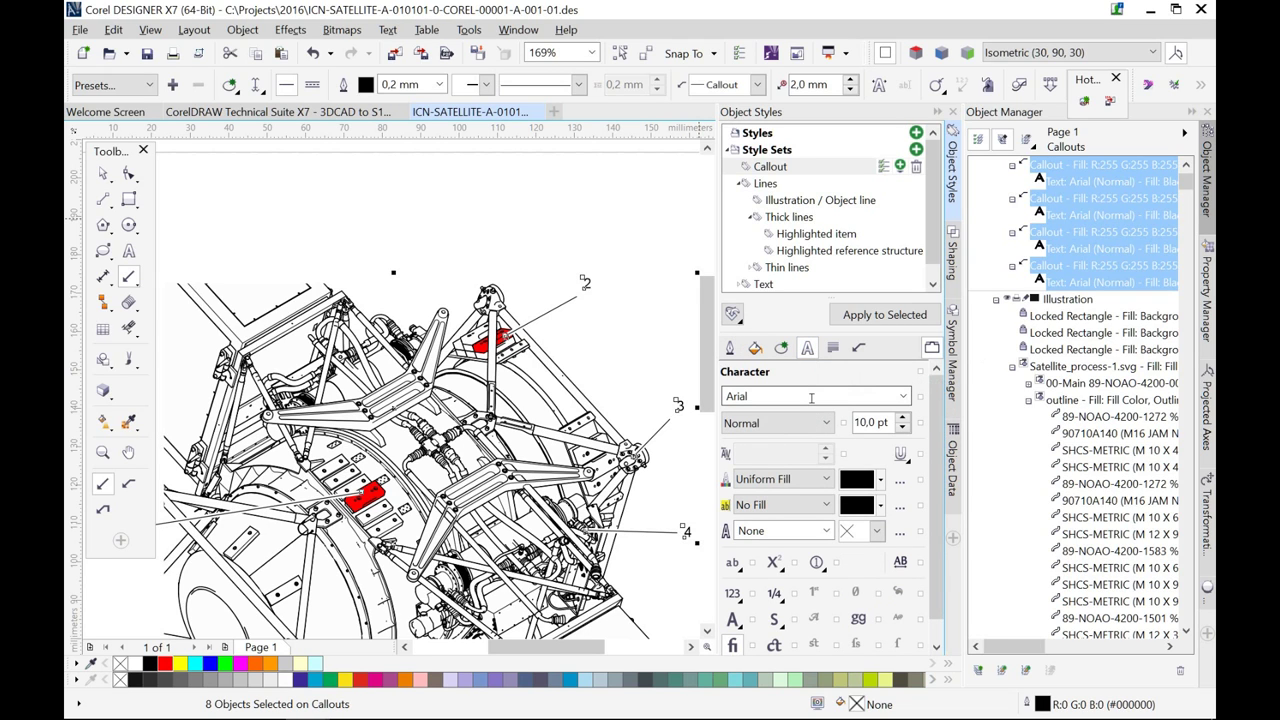
{"action": "left_click", "coordinate": [871, 423]}
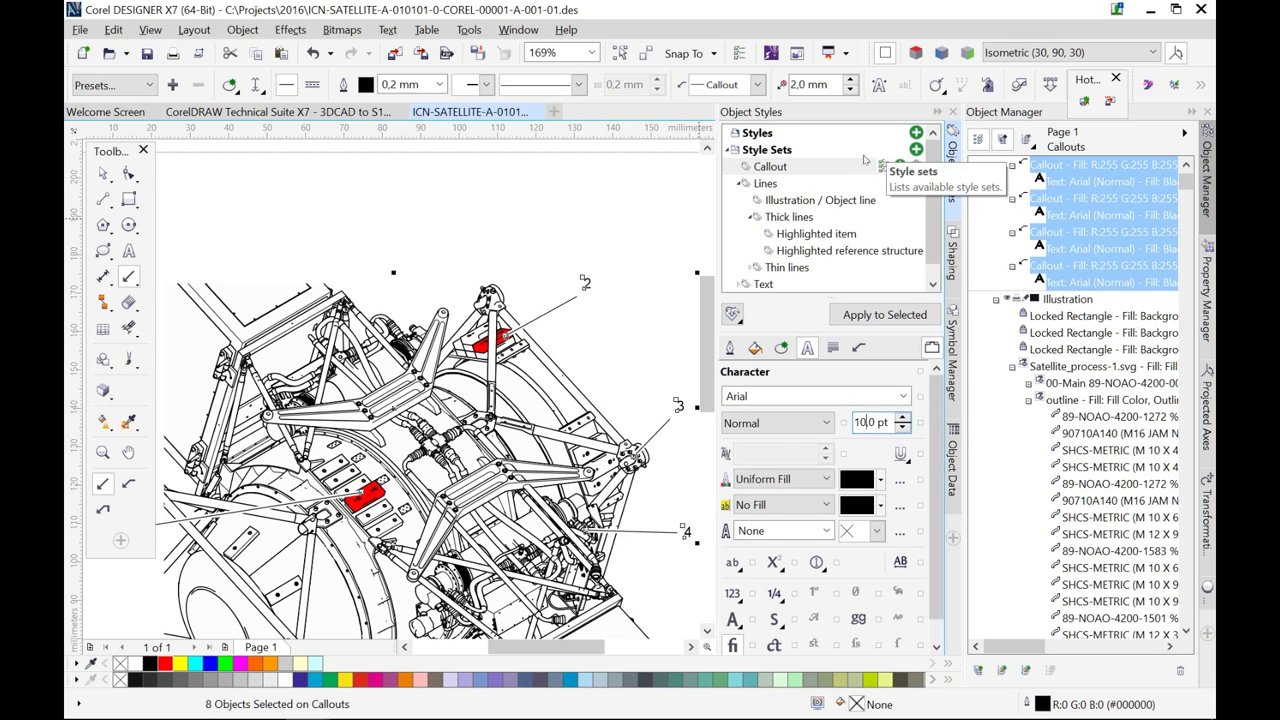
{"action": "left_click", "coordinate": [770, 185]}
{"action": "left_click", "coordinate": [779, 200]}
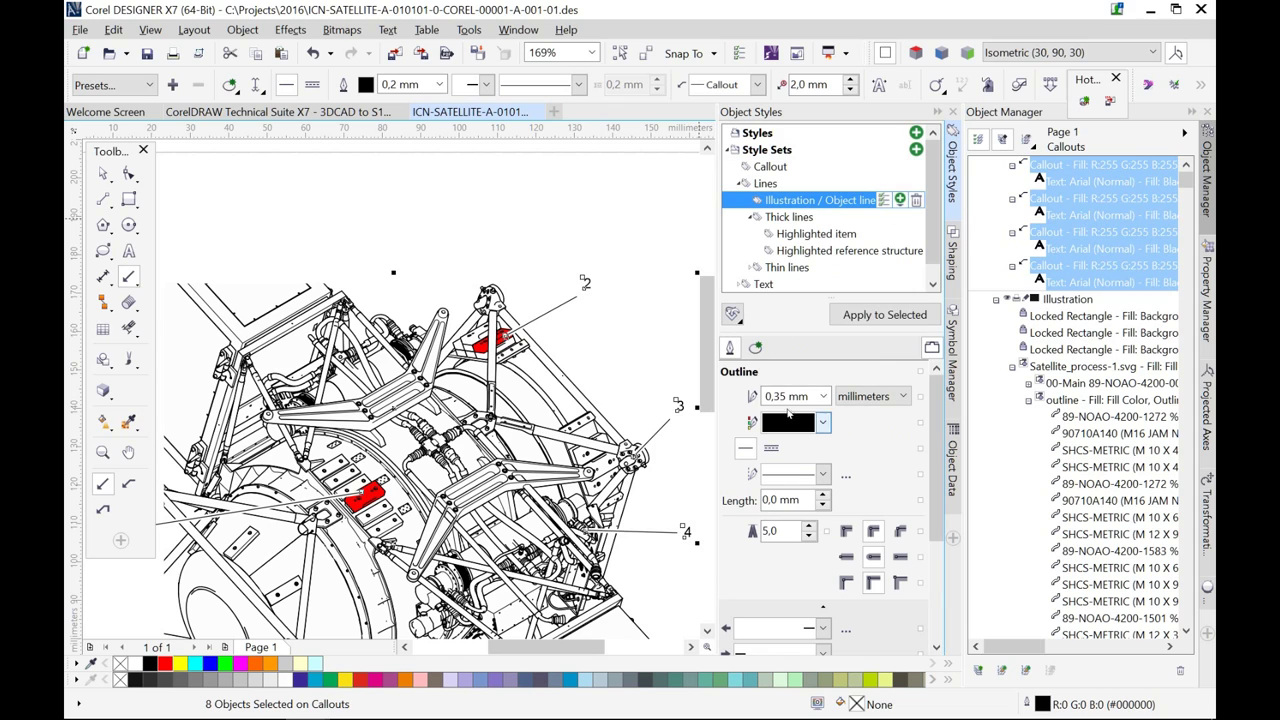
{"action": "left_click", "coordinate": [785, 217]}
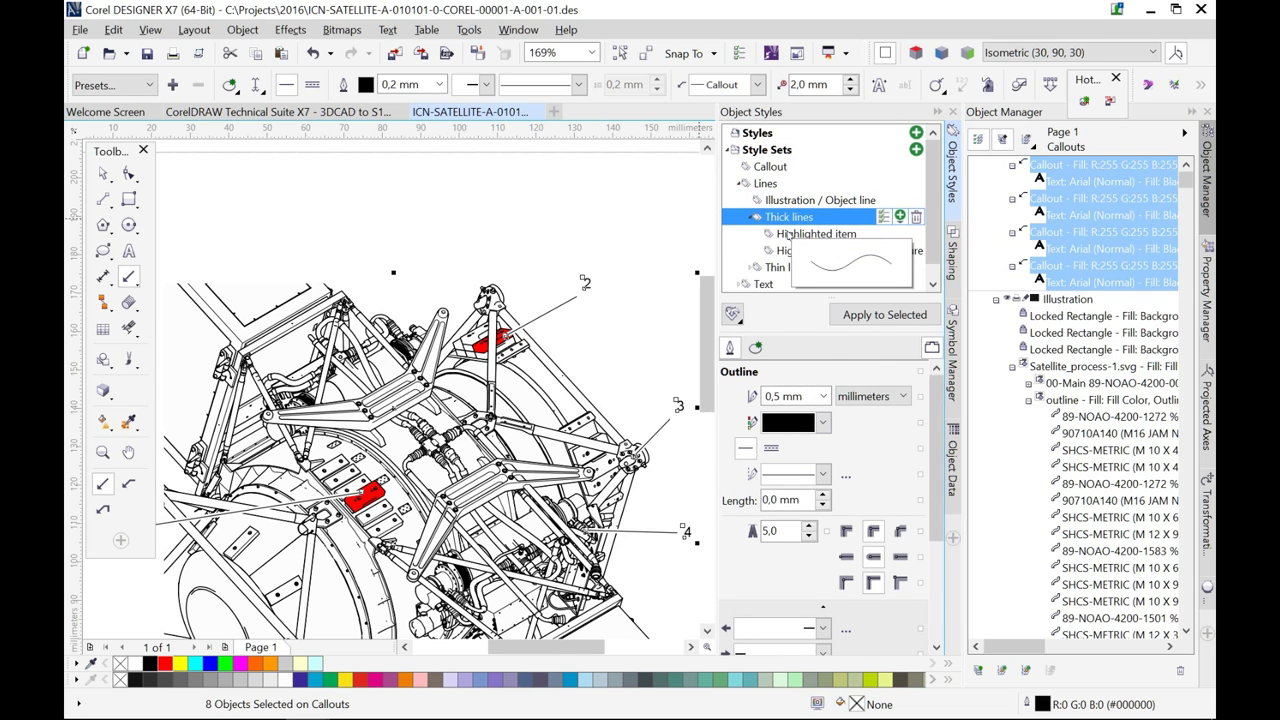
{"action": "left_click", "coordinate": [787, 234]}
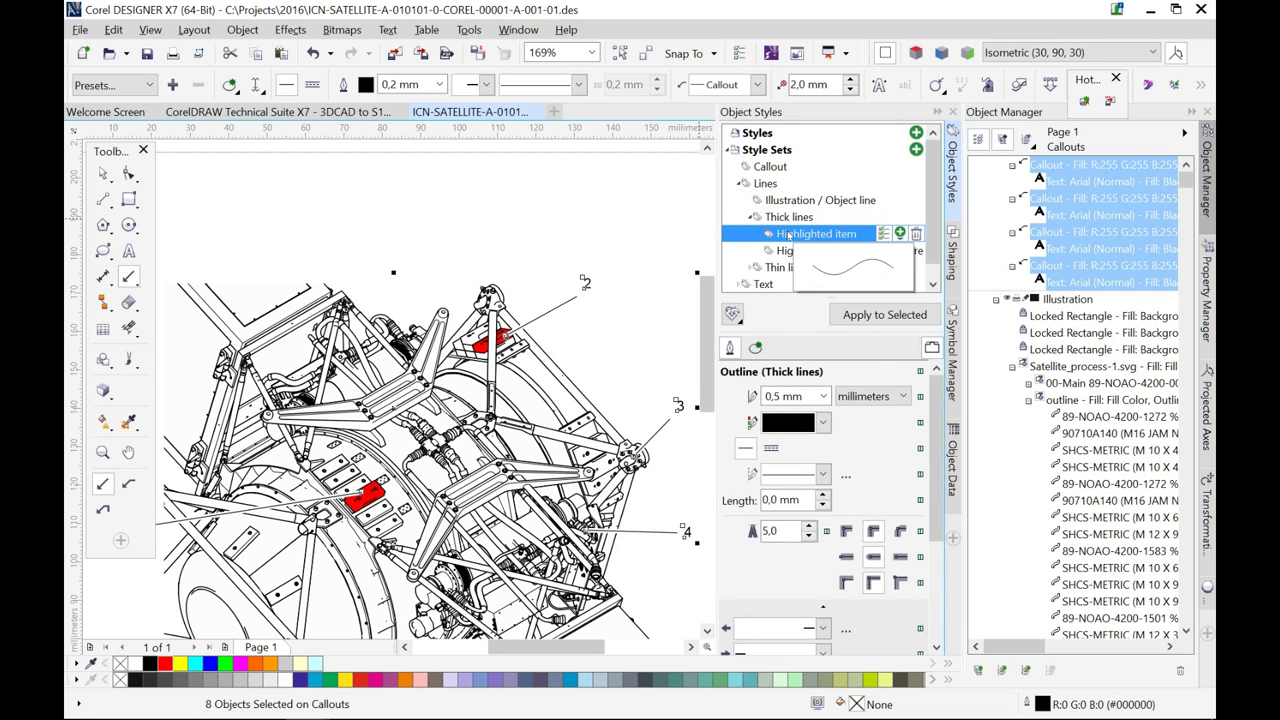
{"action": "left_click", "coordinate": [789, 252]}
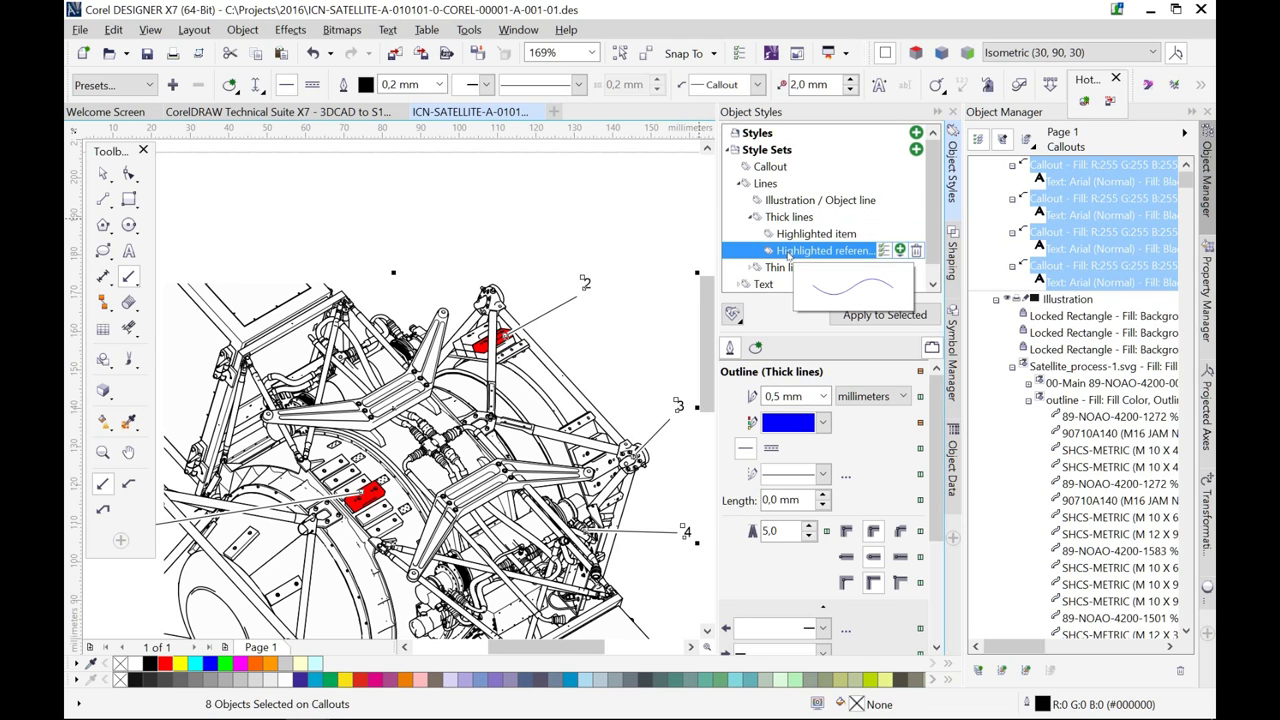
{"action": "left_click", "coordinate": [755, 347]}
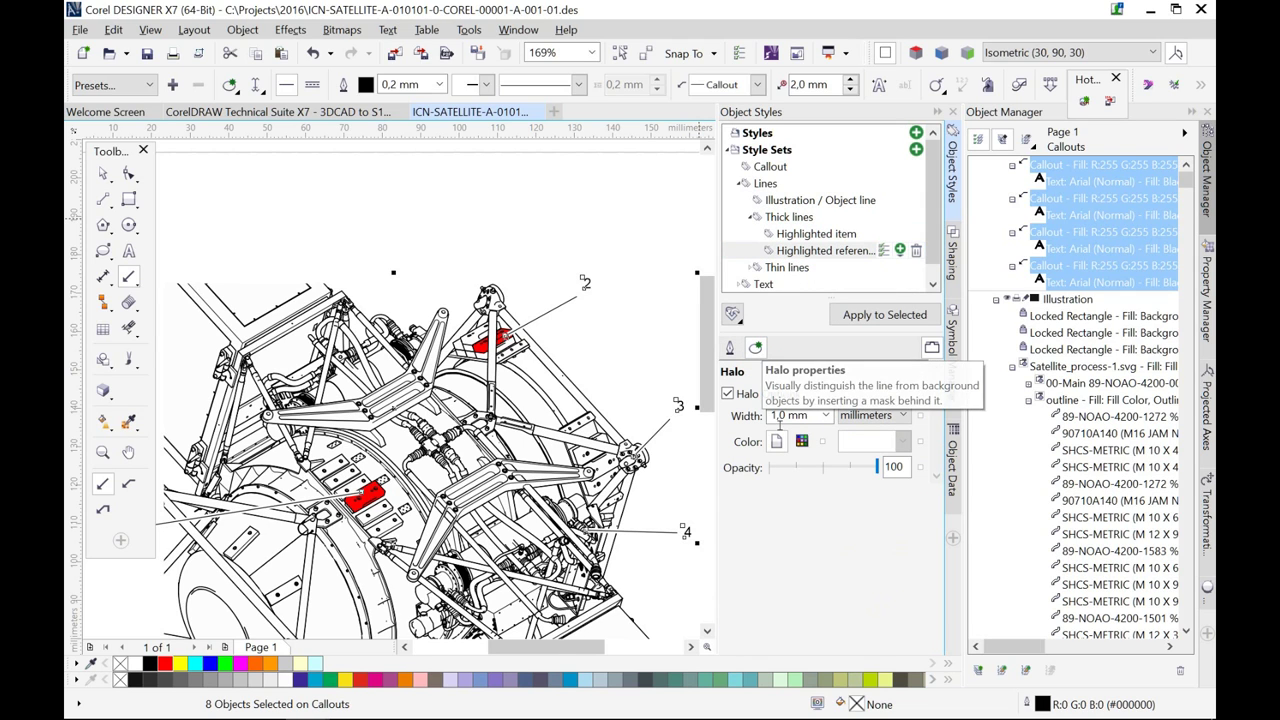
{"action": "left_click", "coordinate": [798, 203]}
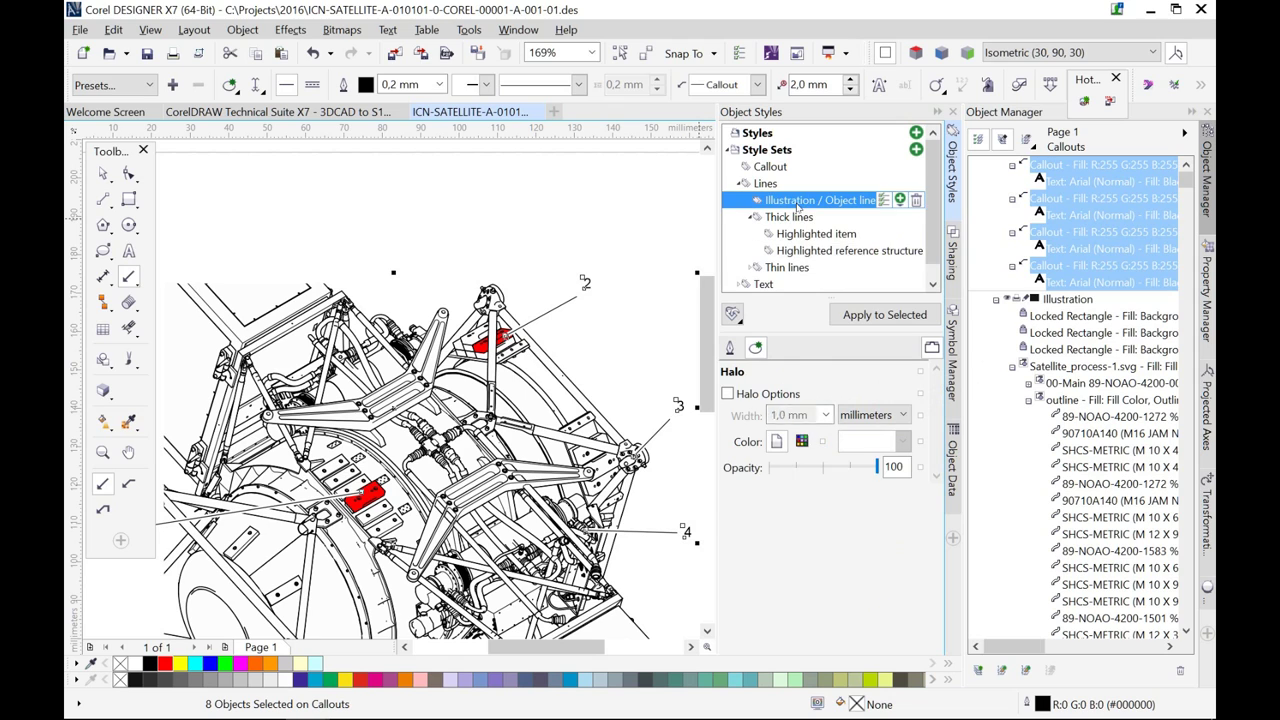
{"action": "left_click", "coordinate": [729, 347]}
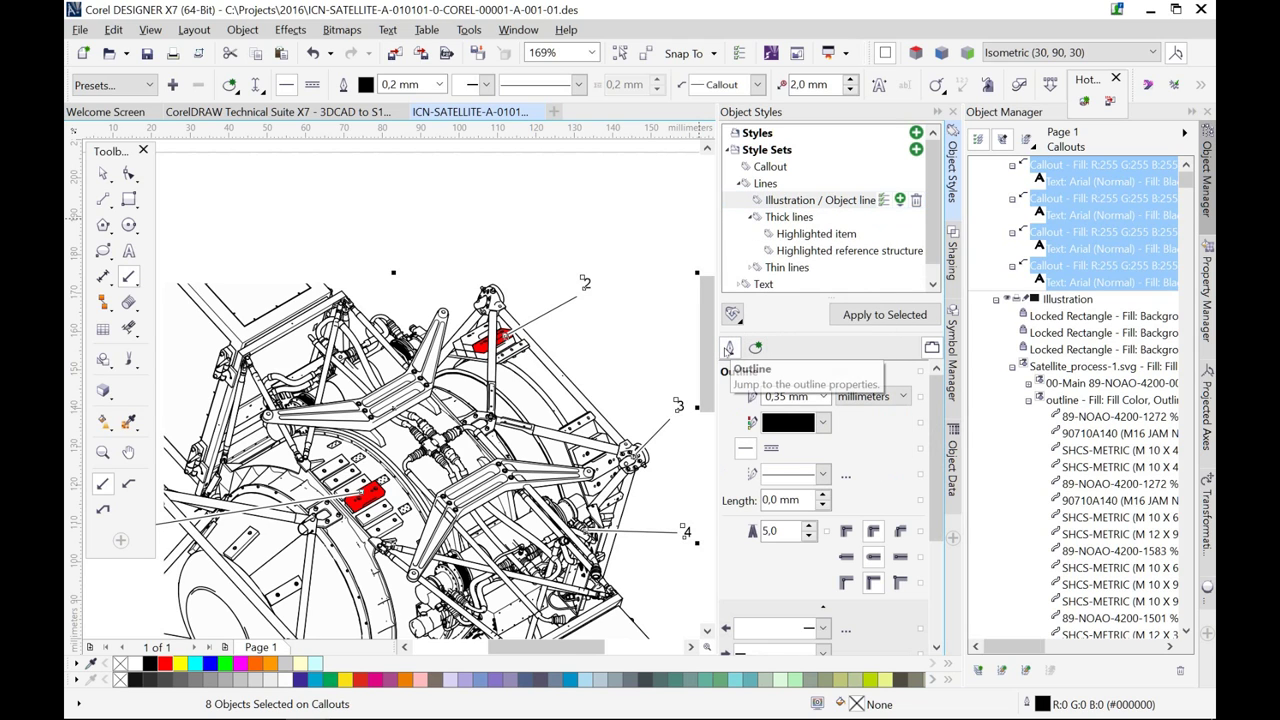
{"action": "left_click", "coordinate": [737, 317]}
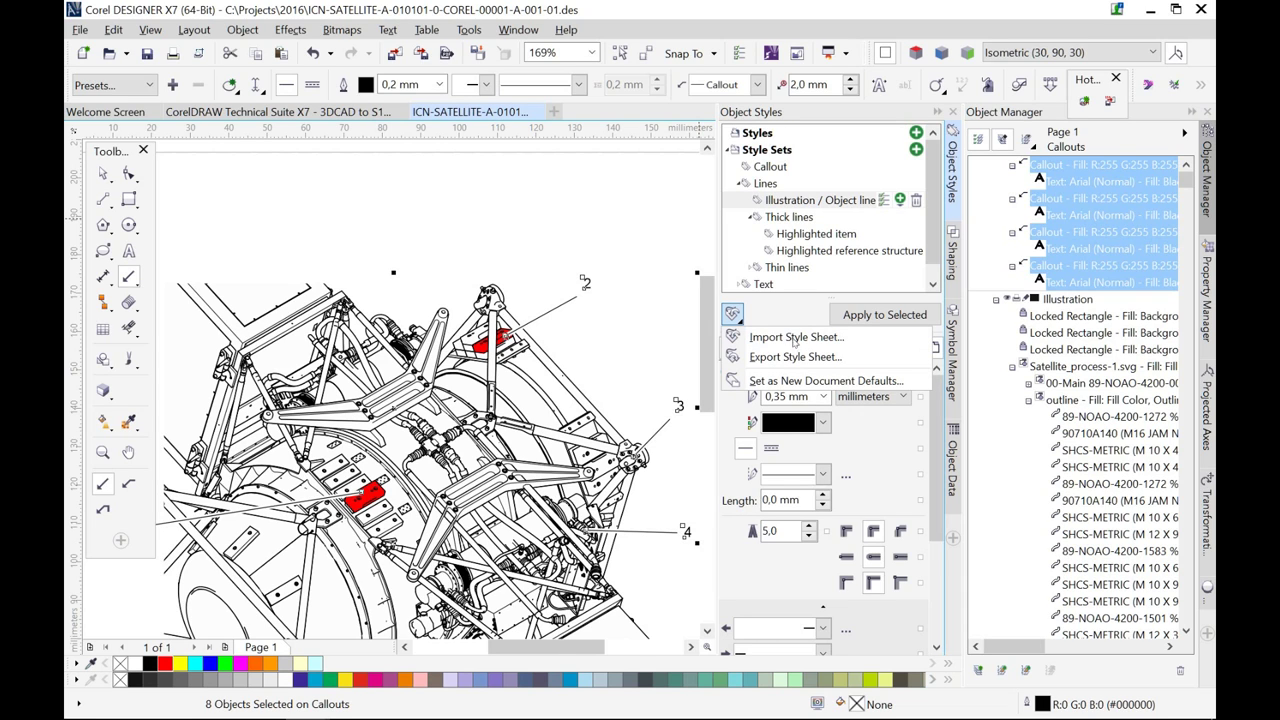
{"action": "left_click", "coordinate": [828, 272]}
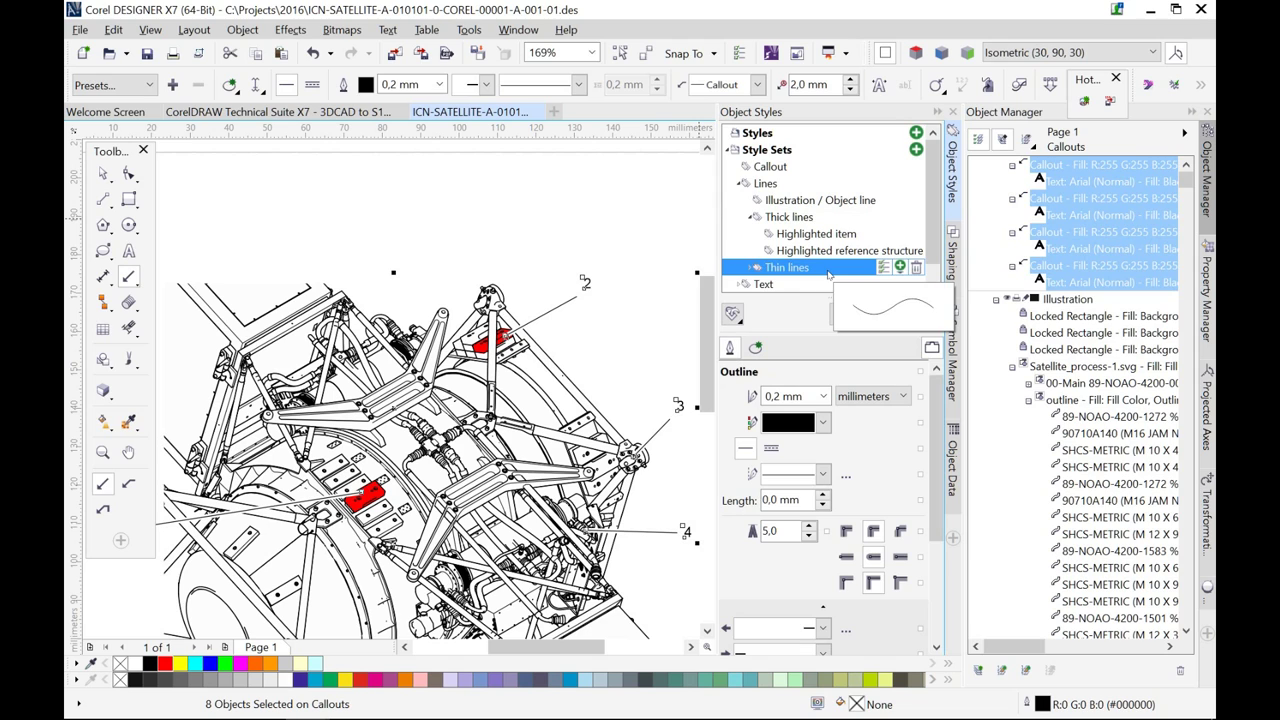
{"action": "left_click", "coordinate": [780, 168]}
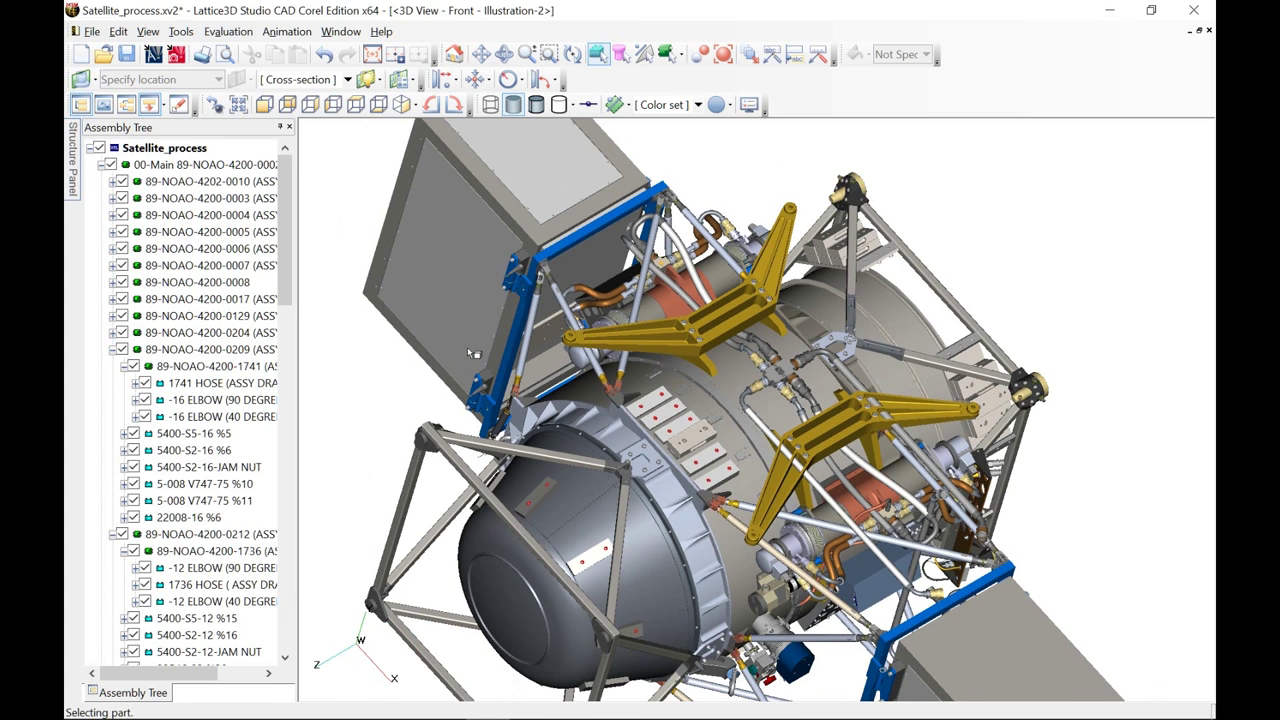
Step: Show the snapshot list and start opening another model, triggering the Satellite_process.xv2 save prompt
{"action": "left_click", "coordinate": [72, 183]}
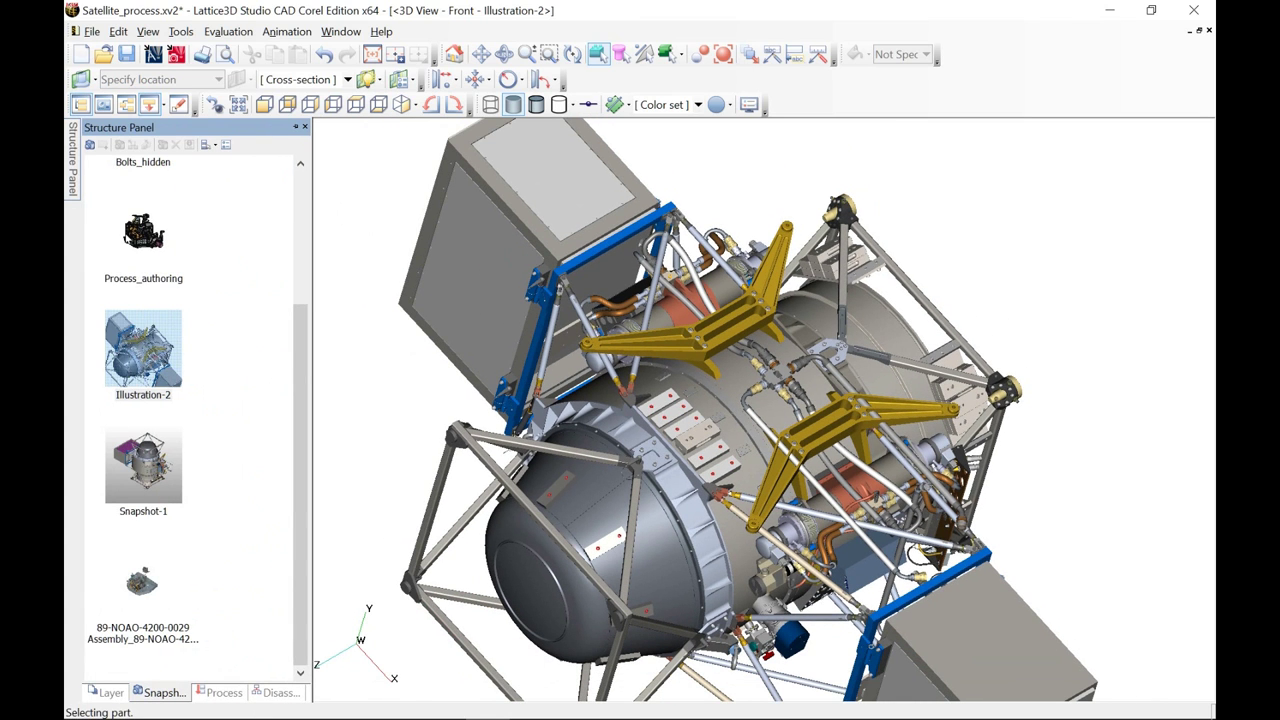
{"action": "left_click", "coordinate": [104, 54]}
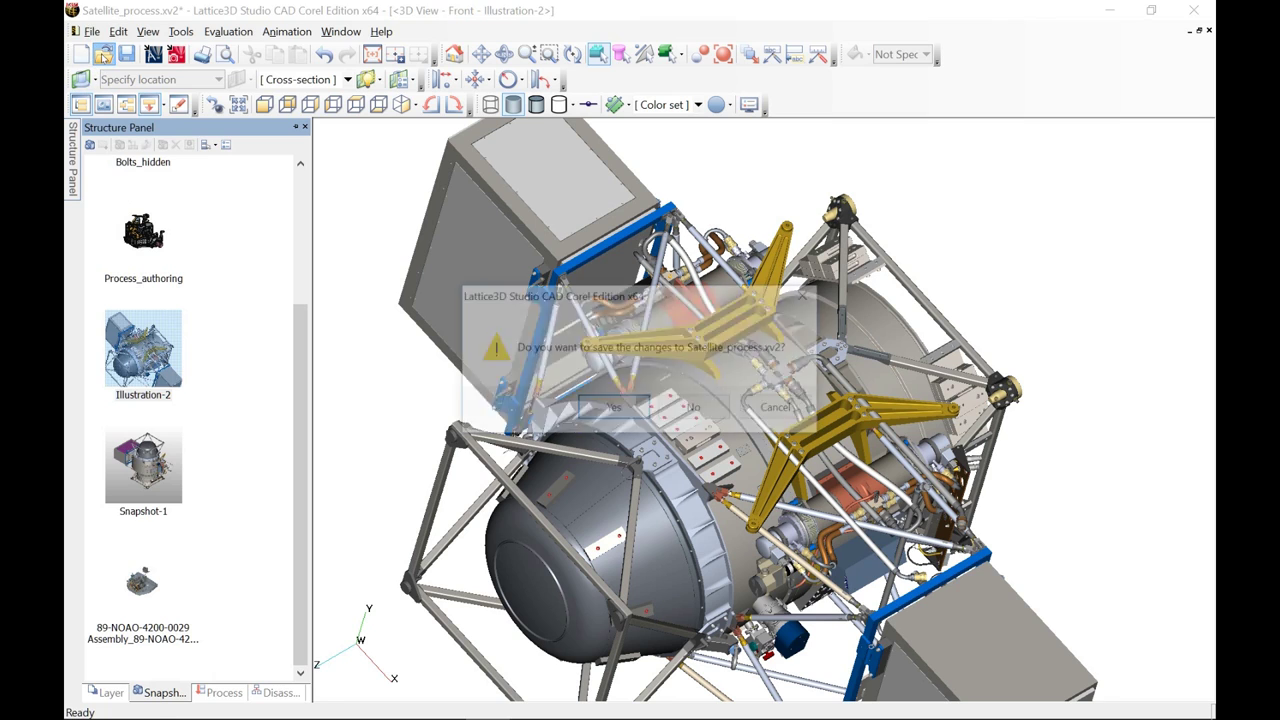
Step: Discard Satellite_process changes and select Guide Post v1.1.xv2, trying the SolidWorks filter before returning to XVL
{"action": "left_click", "coordinate": [679, 409]}
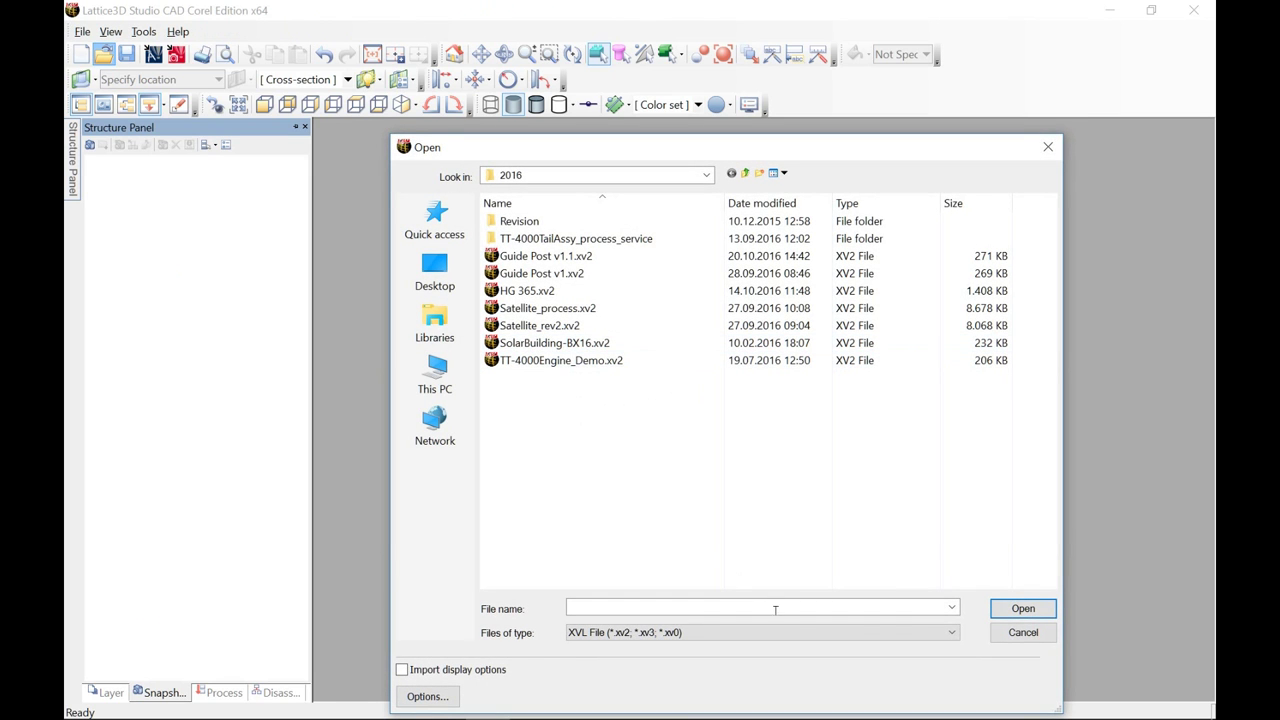
{"action": "left_click", "coordinate": [800, 632]}
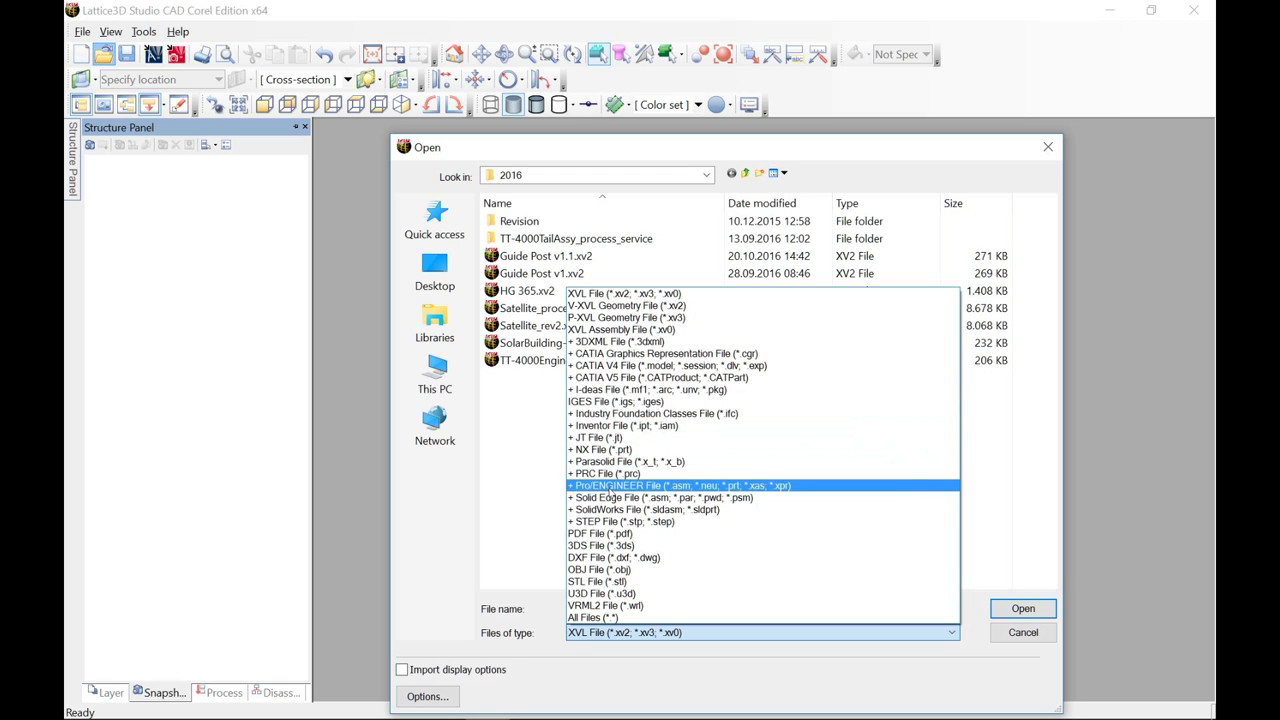
{"action": "left_click", "coordinate": [537, 503]}
{"action": "left_click", "coordinate": [548, 259]}
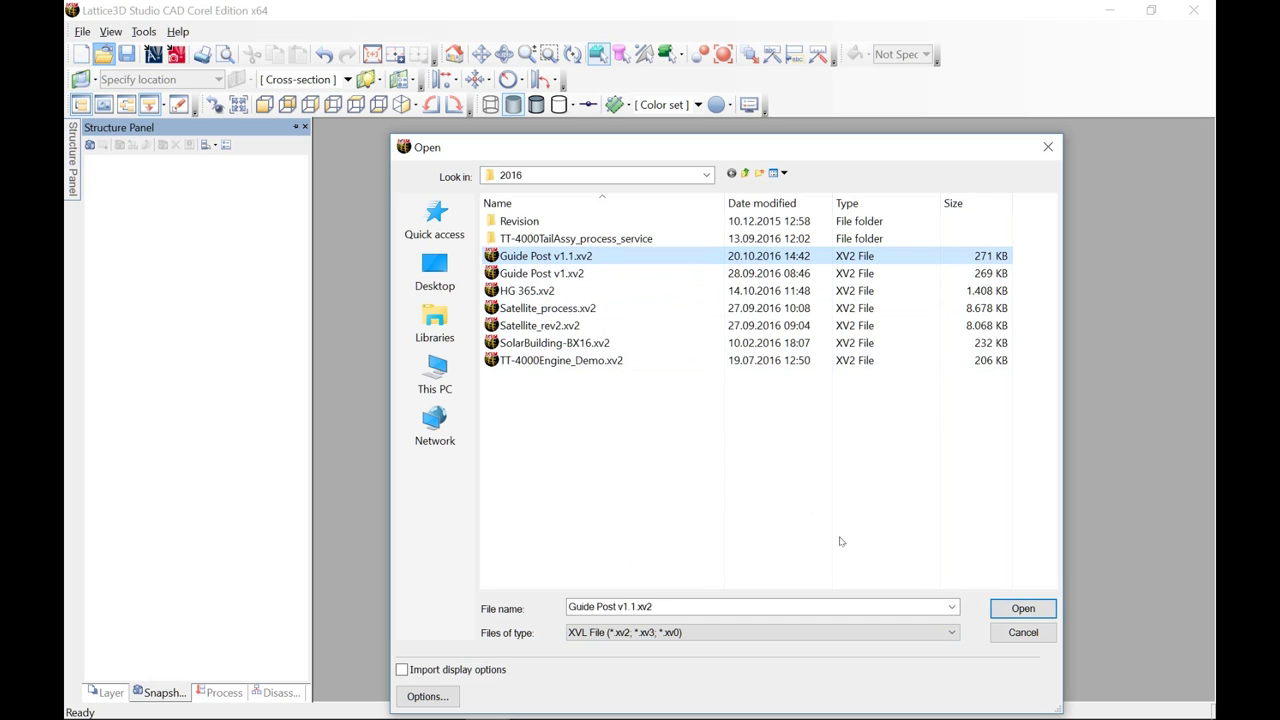
{"action": "left_click", "coordinate": [952, 632]}
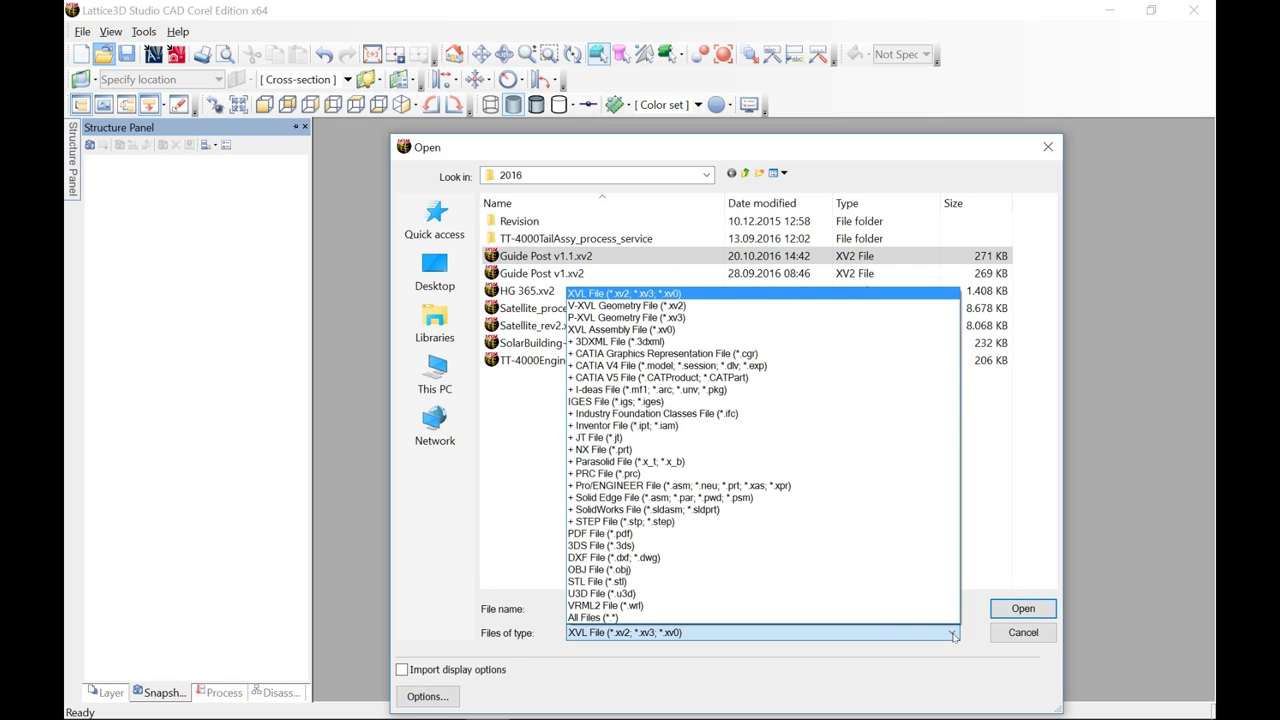
{"action": "left_click", "coordinate": [802, 510]}
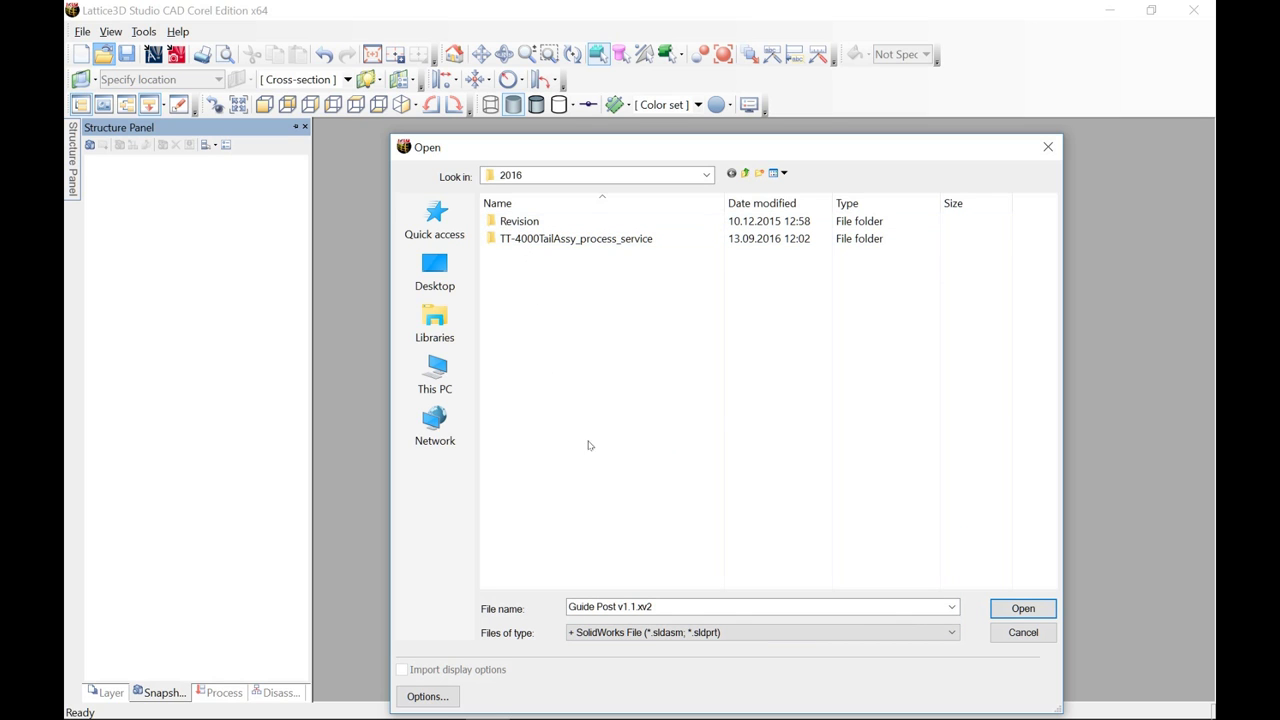
{"action": "left_click", "coordinate": [704, 632]}
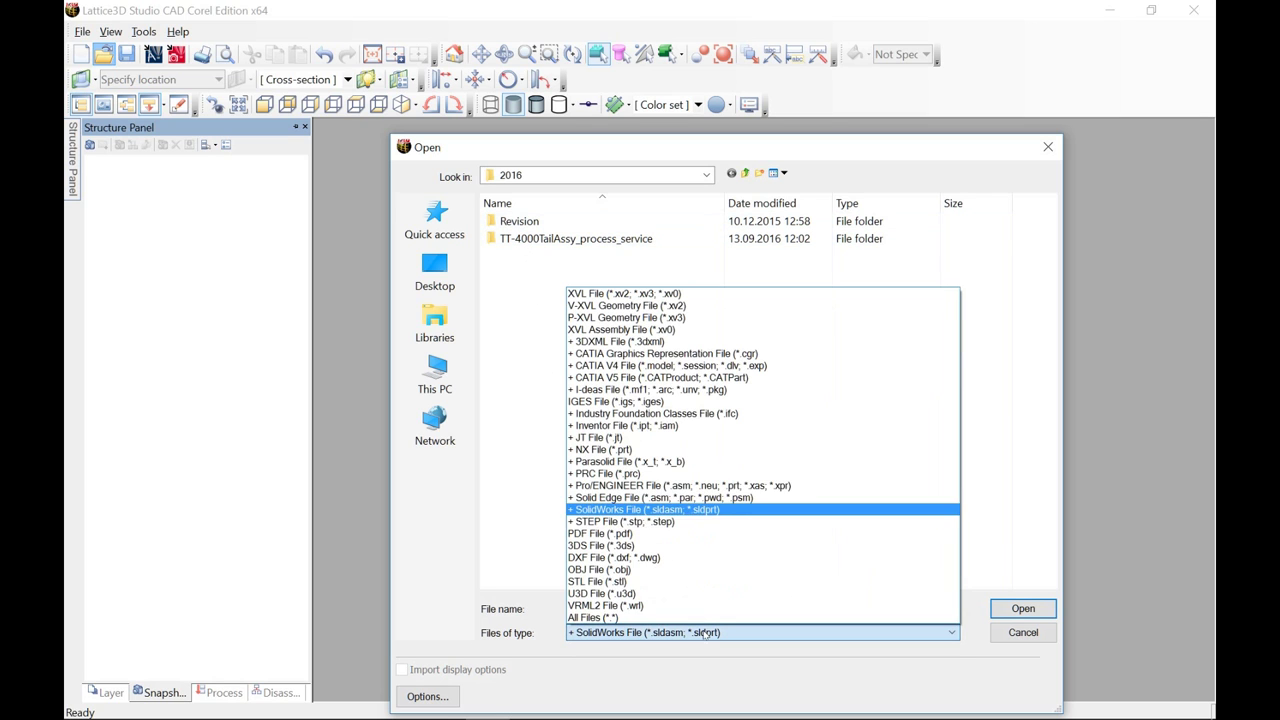
{"action": "left_click", "coordinate": [645, 294]}
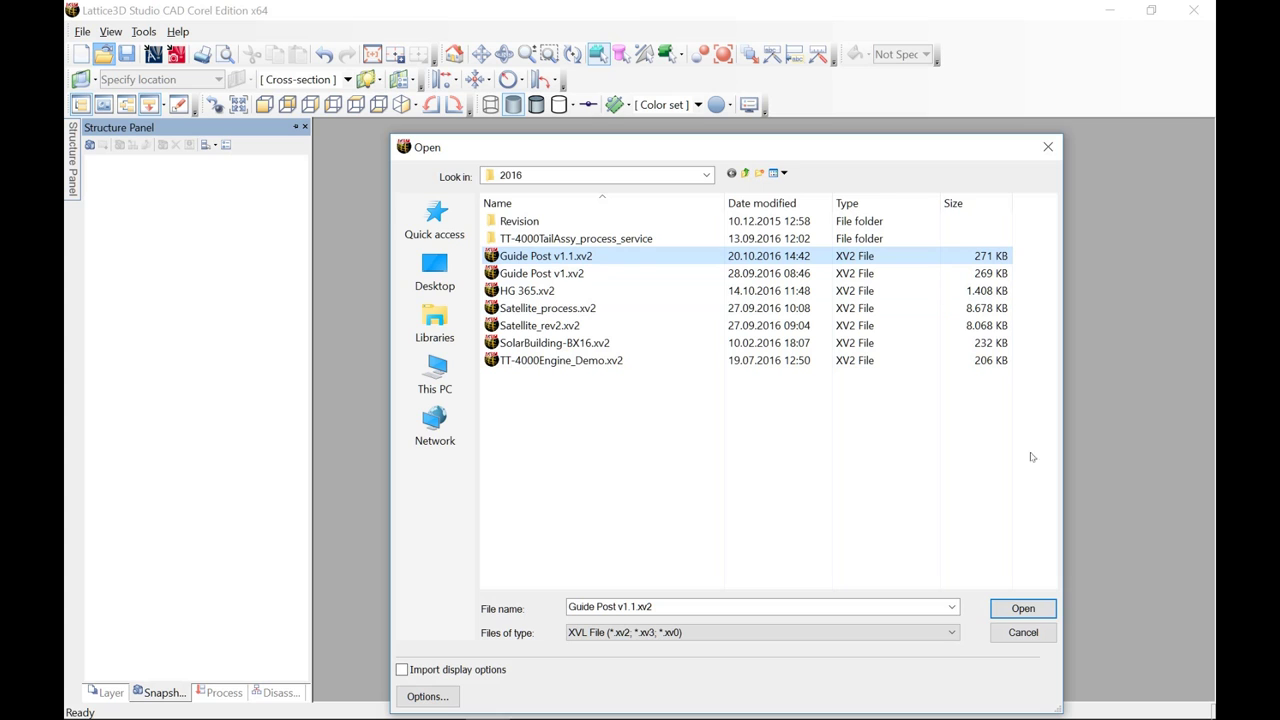
Step: Open Guide Post v1.1.xv2 and orbit the assembly to a tilted view
{"action": "left_click", "coordinate": [1021, 611]}
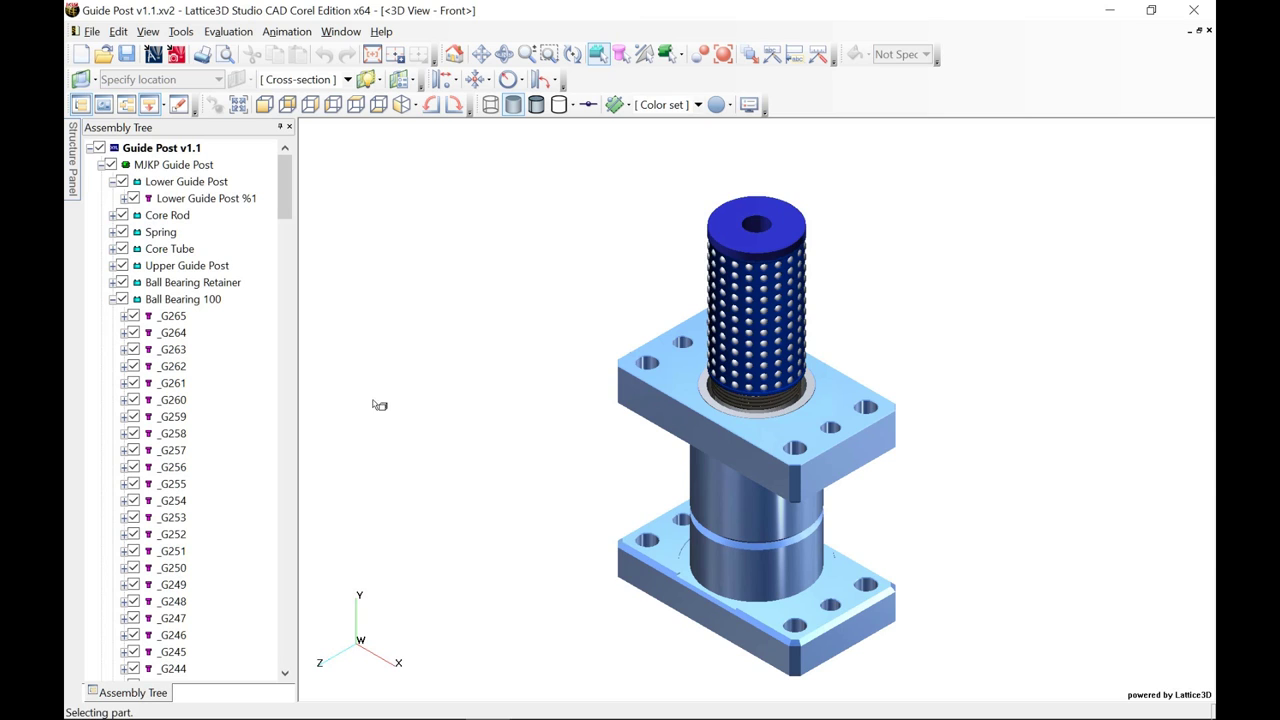
{"action": "left_click", "coordinate": [502, 55]}
{"action": "left_click_drag", "start_coordinate": [808, 400], "coordinate": [937, 394]}
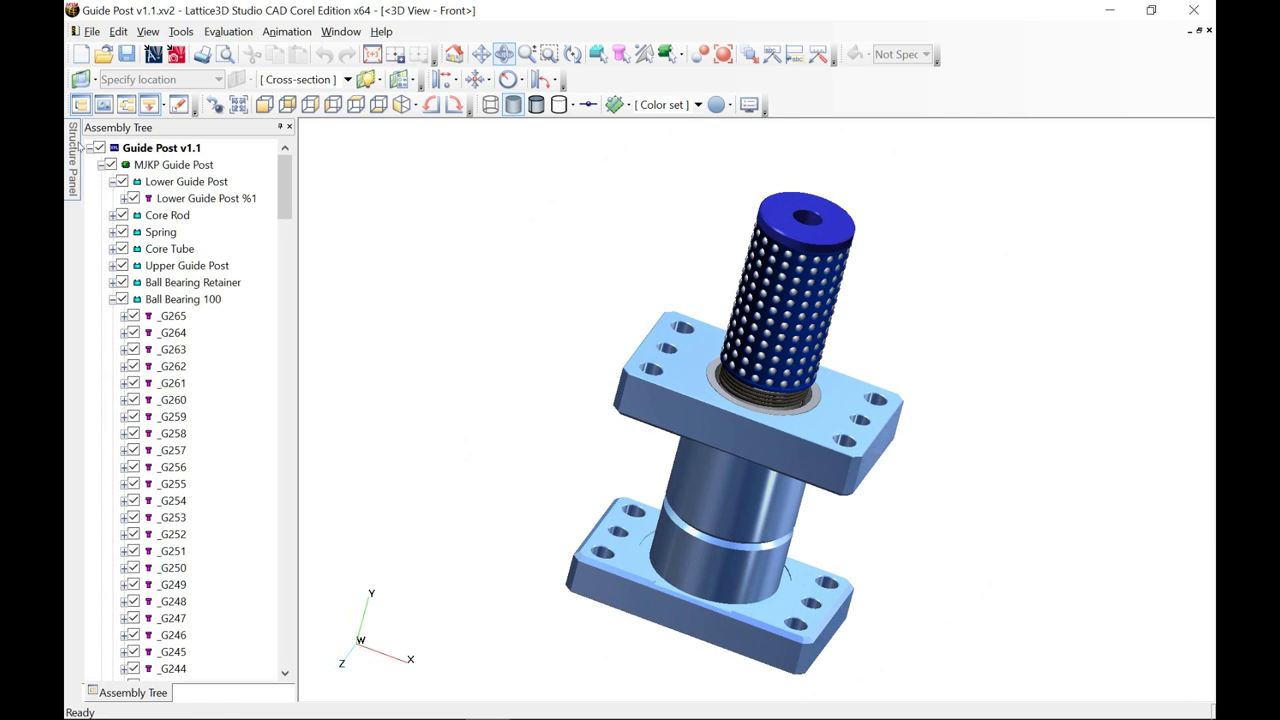
Step: Apply the Initial-Snapshot front view, then the Iso View 1 isometric snapshot
{"action": "mouse_move", "coordinate": [74, 156]}
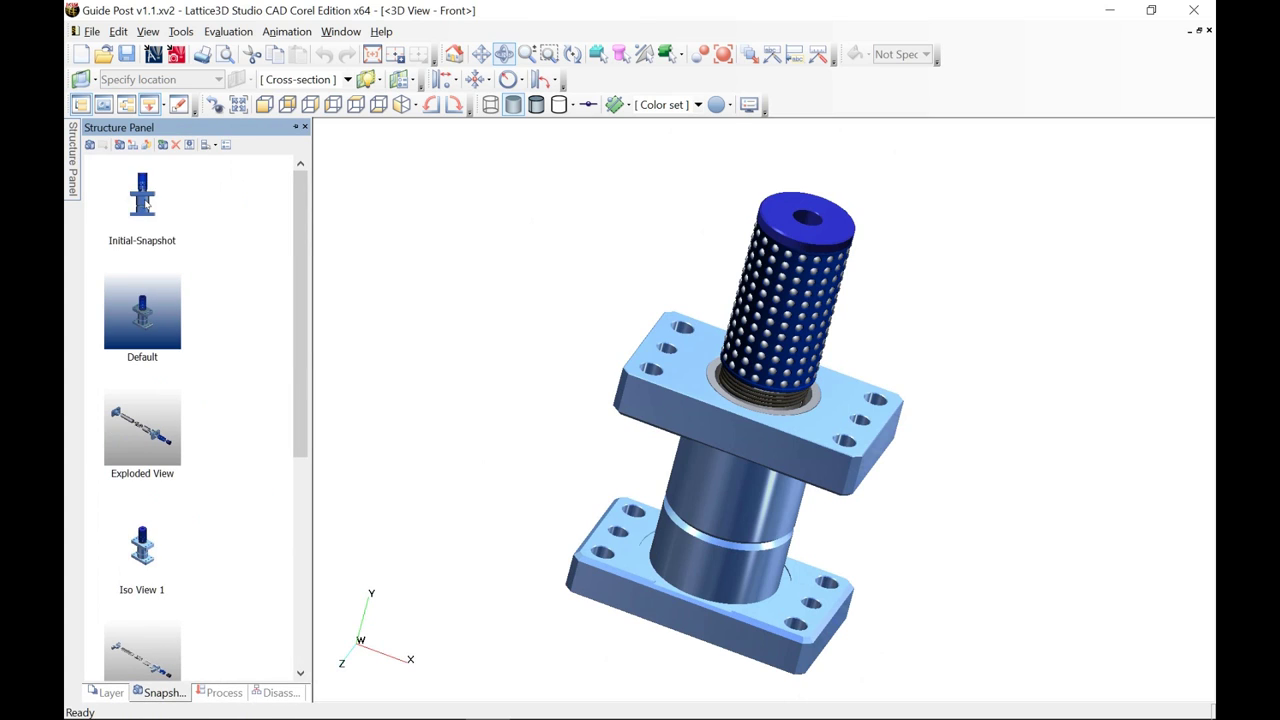
{"action": "left_click", "coordinate": [150, 206]}
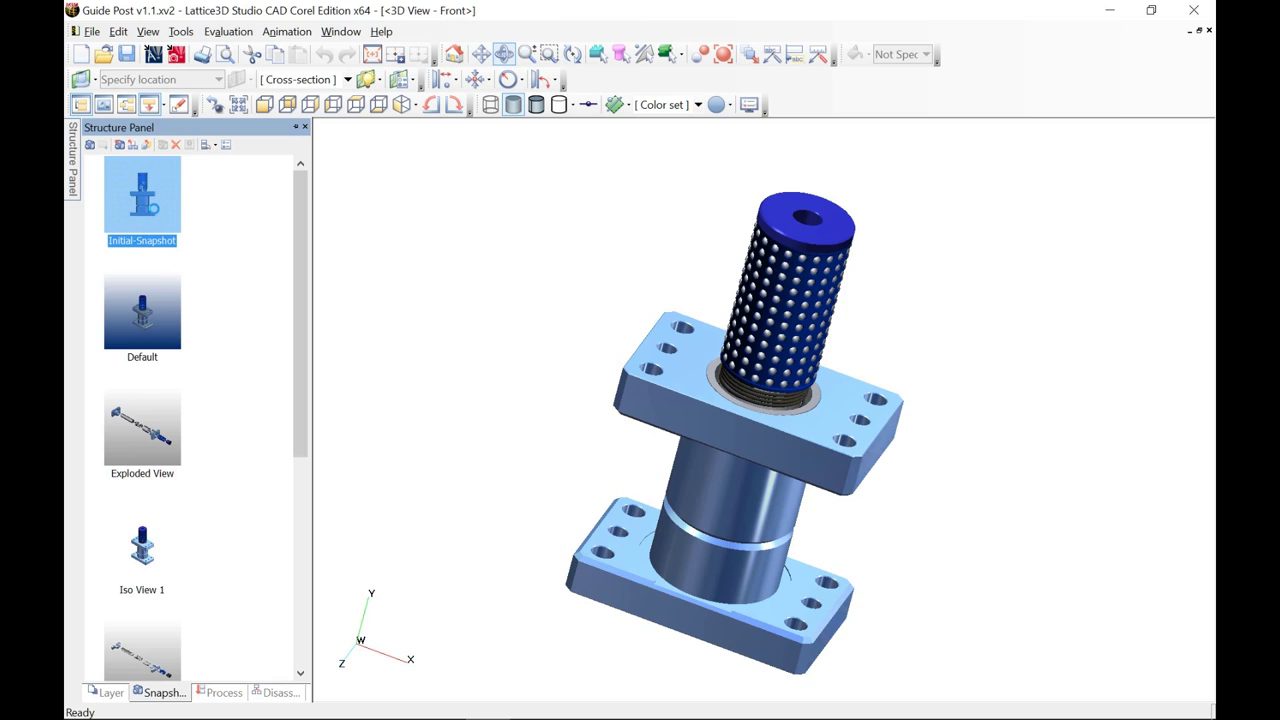
{"action": "double_click", "coordinate": [145, 203]}
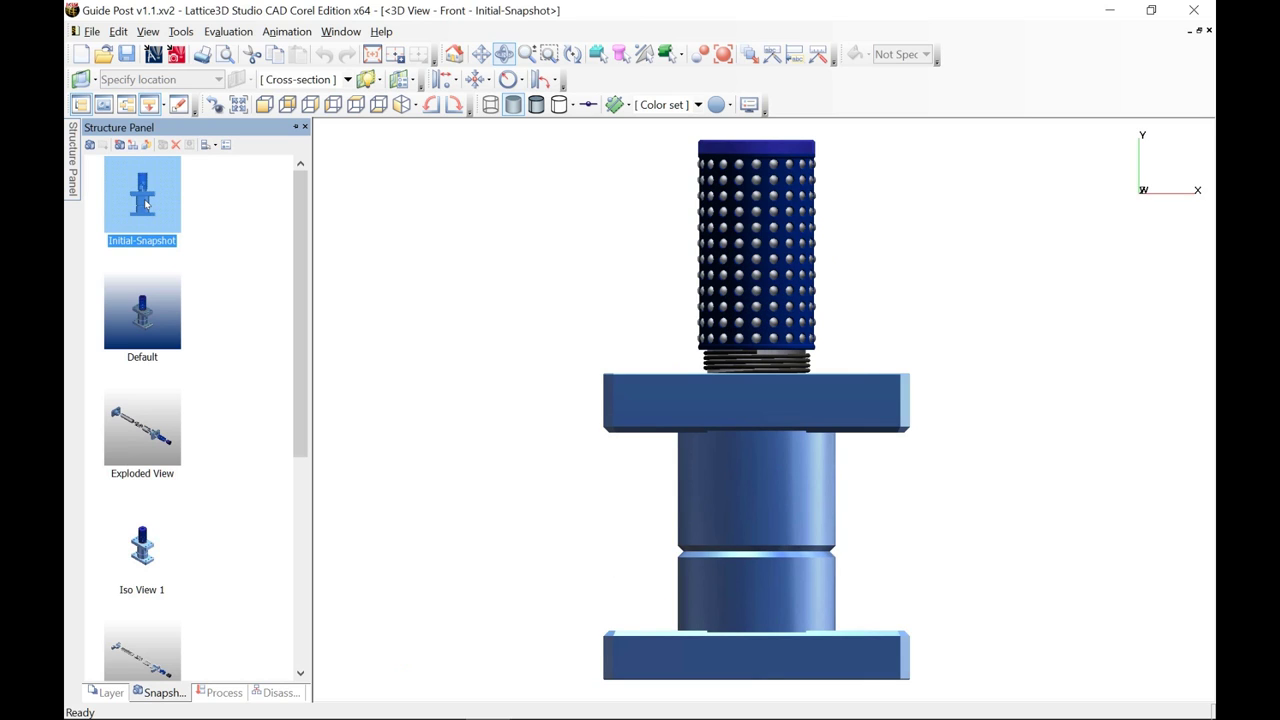
{"action": "left_click", "coordinate": [148, 553]}
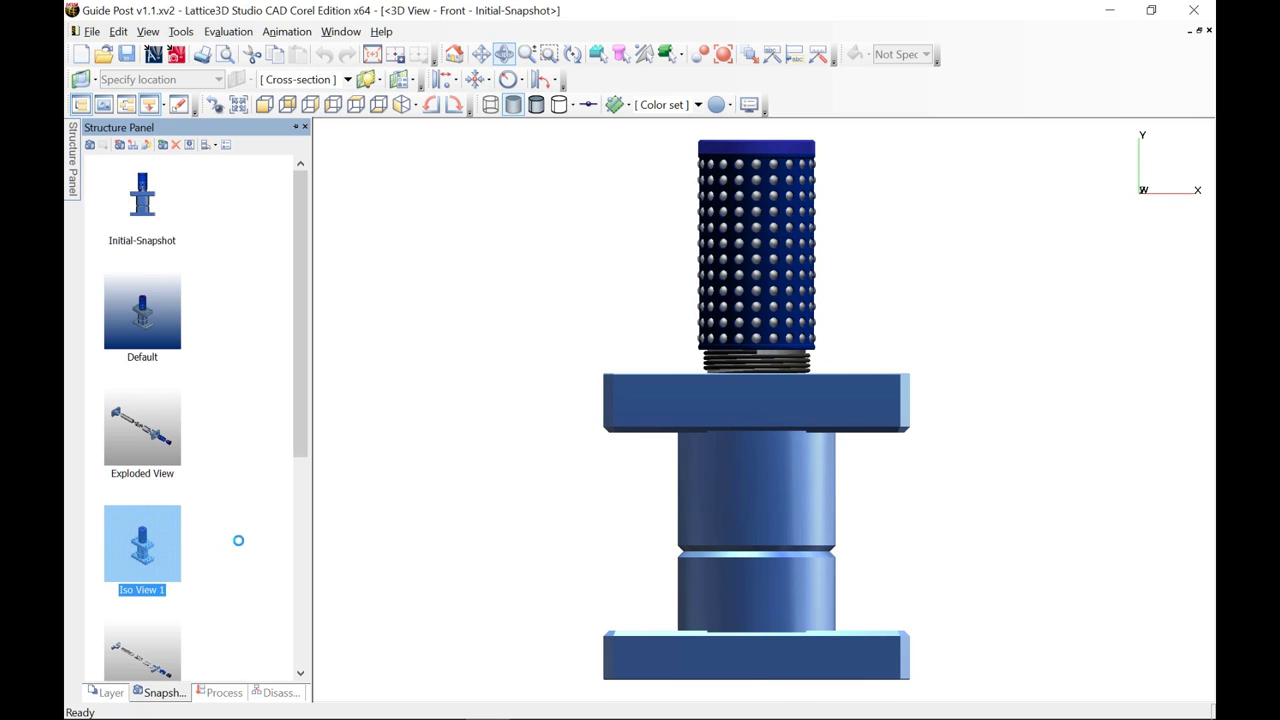
{"action": "left_click_drag", "start_coordinate": [300, 419], "coordinate": [294, 597]}
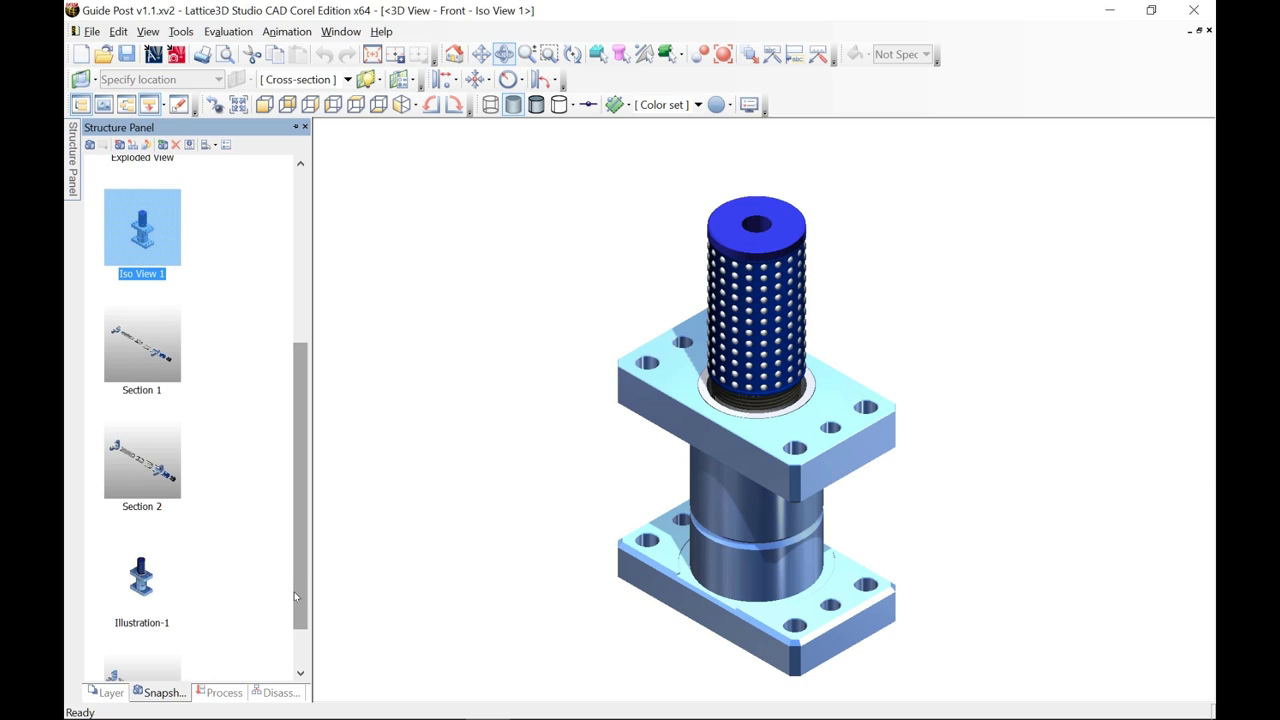
{"action": "left_click_drag", "start_coordinate": [294, 592], "coordinate": [294, 635]}
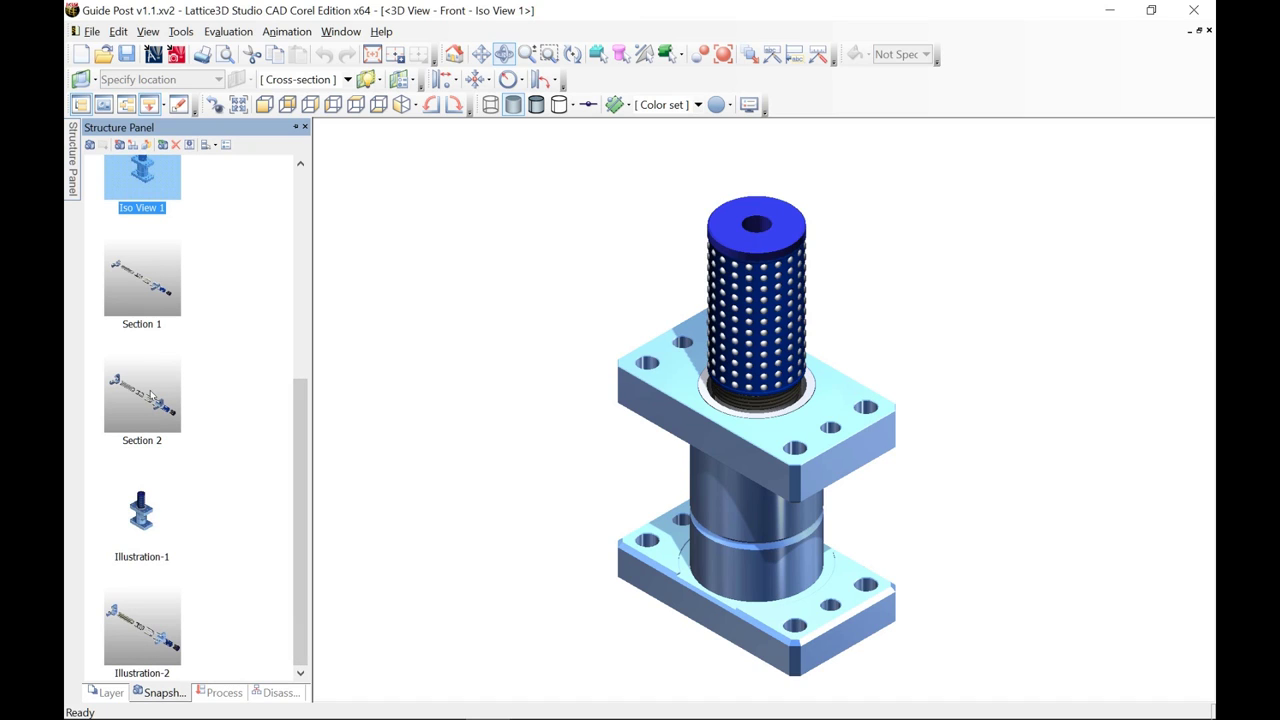
{"action": "left_click_drag", "start_coordinate": [300, 420], "coordinate": [200, 253]}
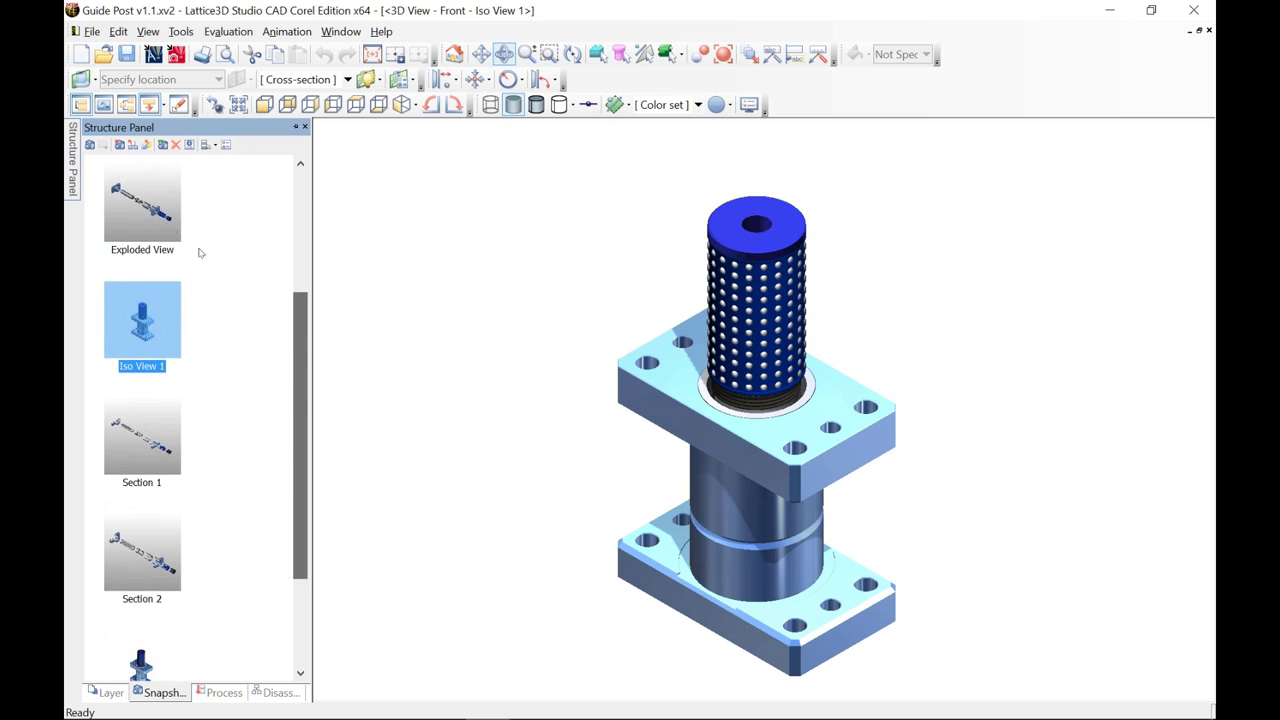
Step: Show the Exploded View and then the Section 2 cut-away snapshot, and bring up the Evaluation menu
{"action": "left_click", "coordinate": [151, 213]}
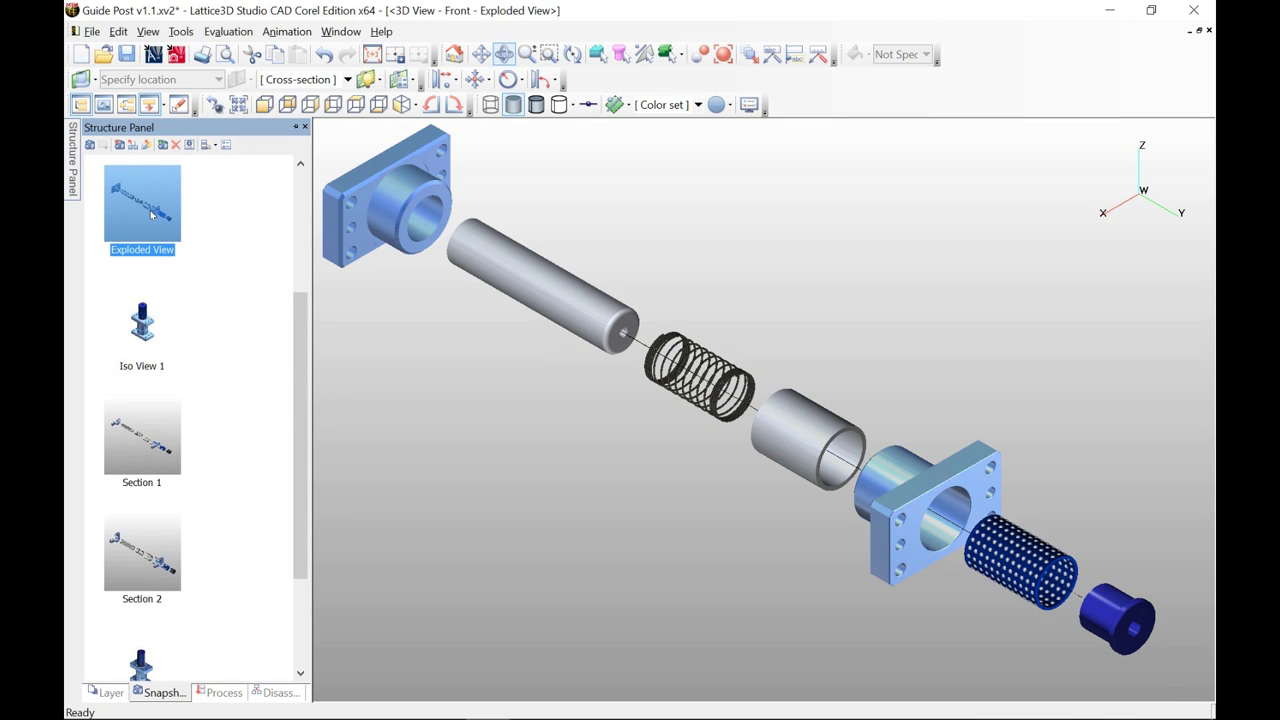
{"action": "left_click", "coordinate": [142, 558]}
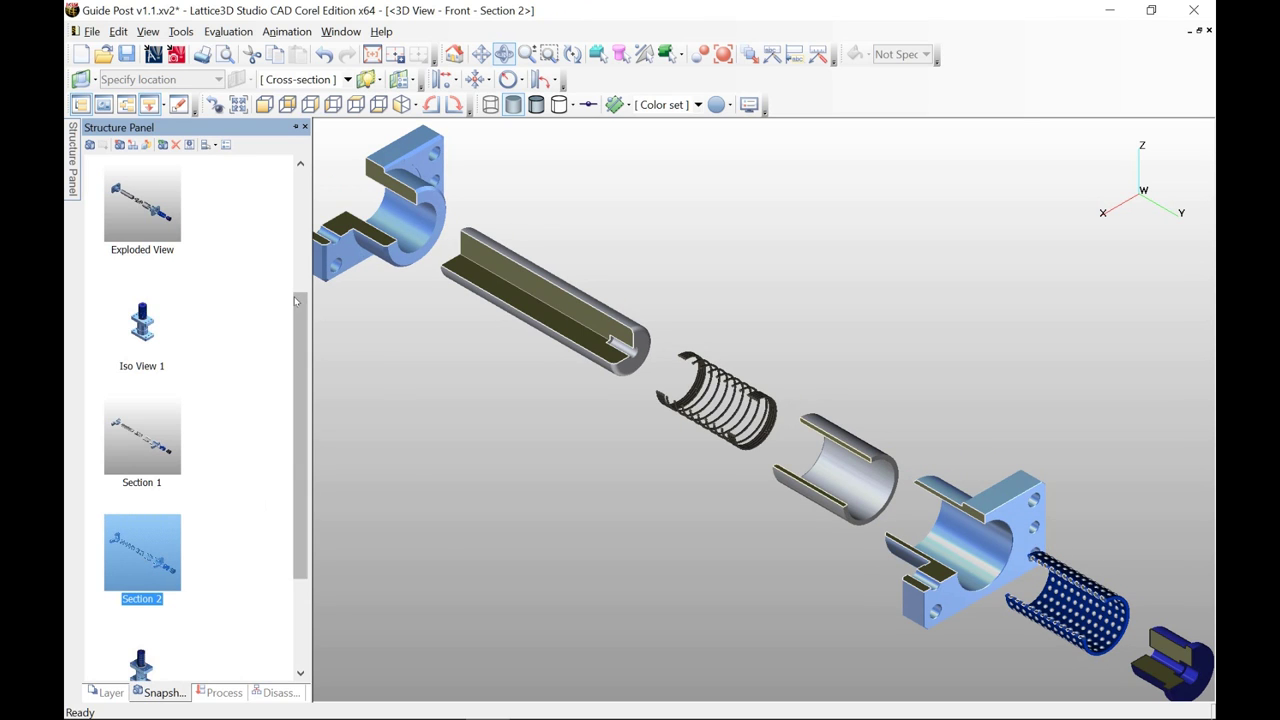
{"action": "left_click", "coordinate": [226, 34]}
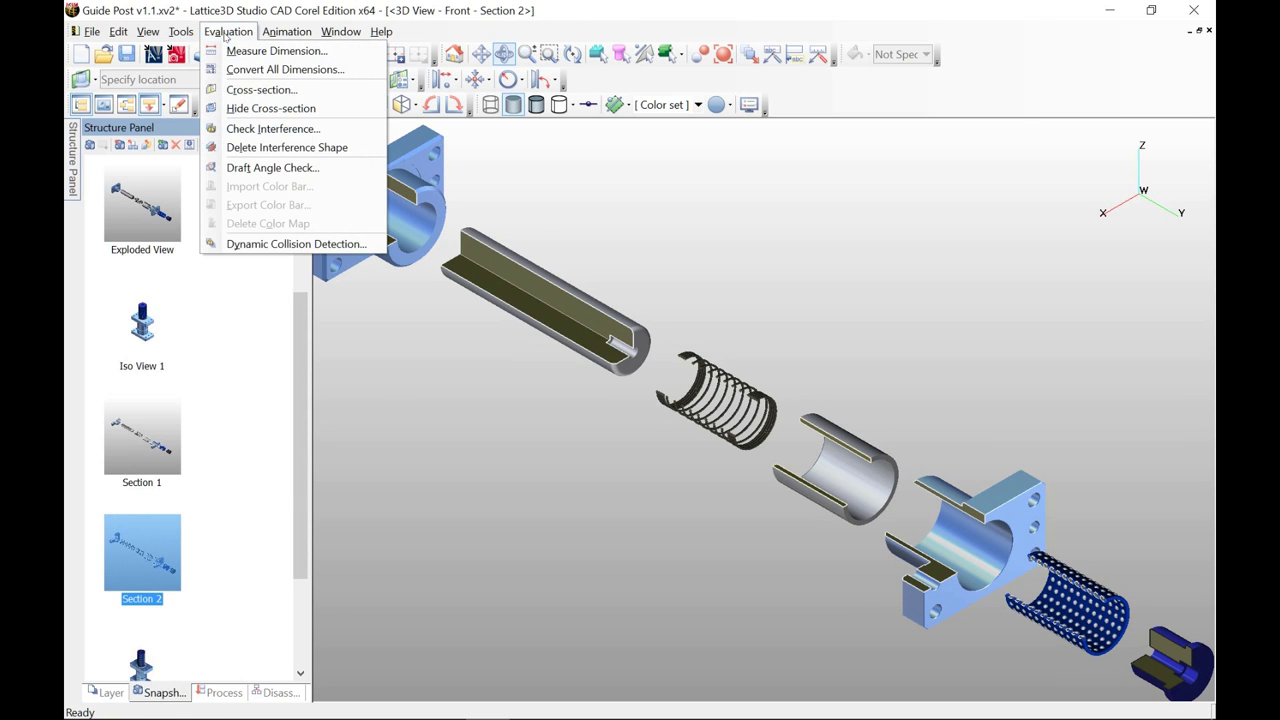
Step: Inspect Profile-2's cross-section settings, nudging its cut plane to Z 13.7, then close both dialogs
{"action": "left_click", "coordinate": [284, 91]}
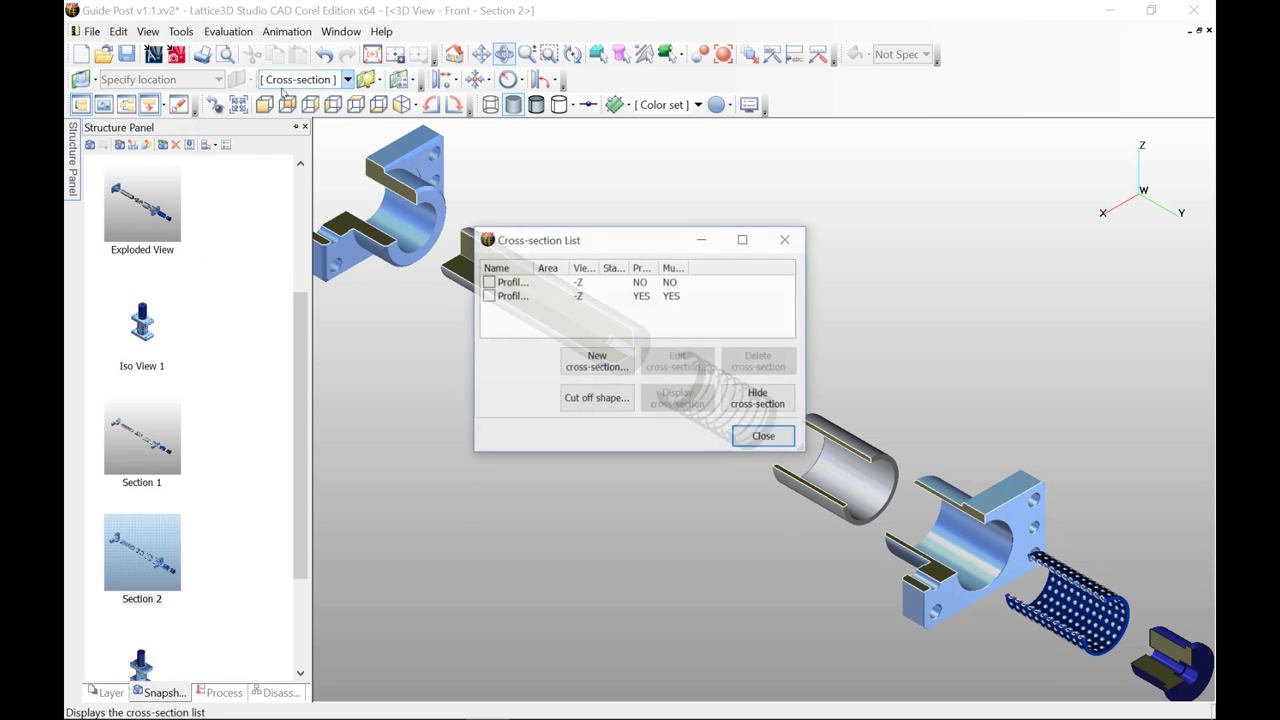
{"action": "left_click", "coordinate": [515, 296]}
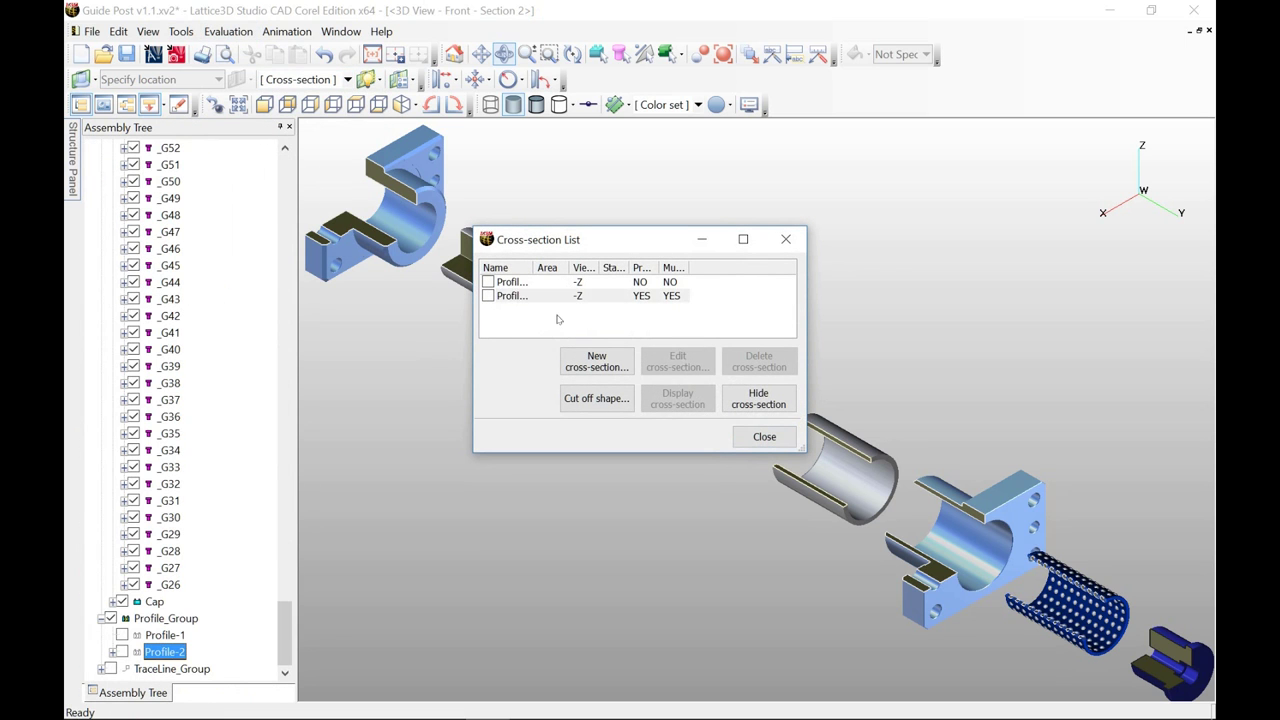
{"action": "left_click", "coordinate": [678, 364]}
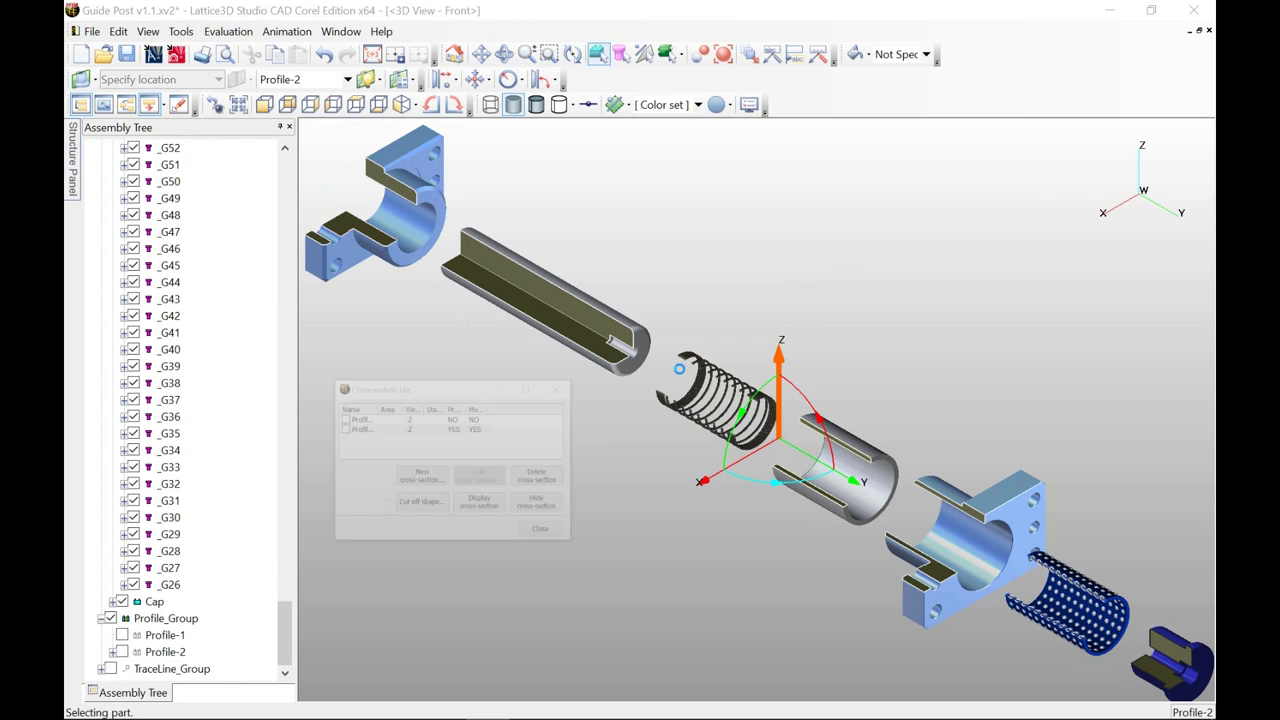
{"action": "mouse_move", "coordinate": [788, 401]}
{"action": "left_mouse_down"}
{"action": "mouse_move", "coordinate": [790, 425]}
{"action": "mouse_move", "coordinate": [785, 405]}
{"action": "left_mouse_up"}
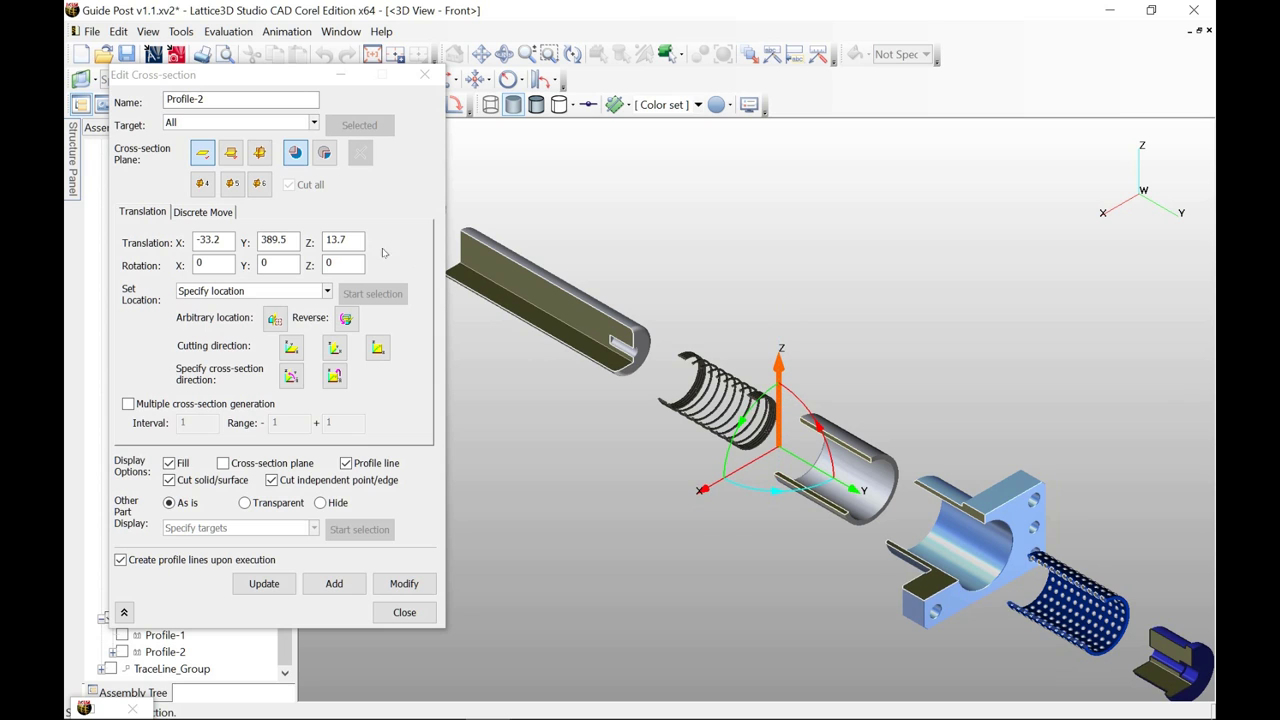
{"action": "left_click", "coordinate": [205, 184]}
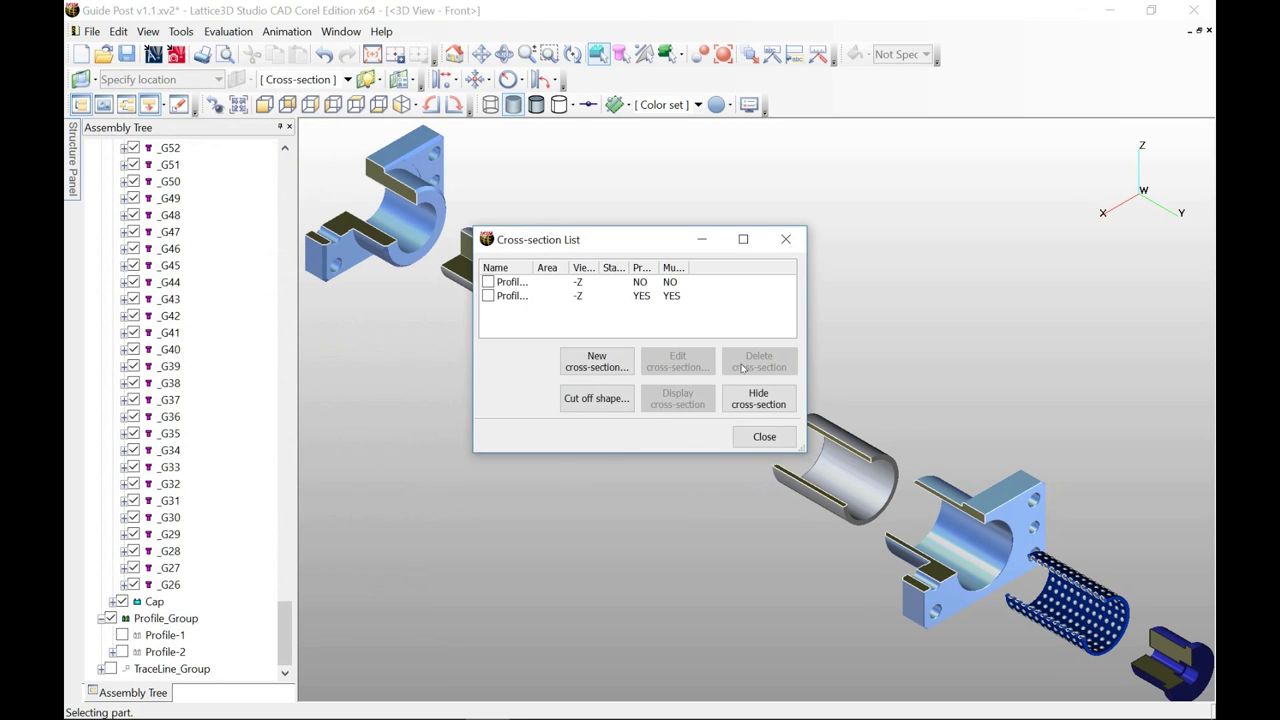
{"action": "left_click", "coordinate": [765, 436]}
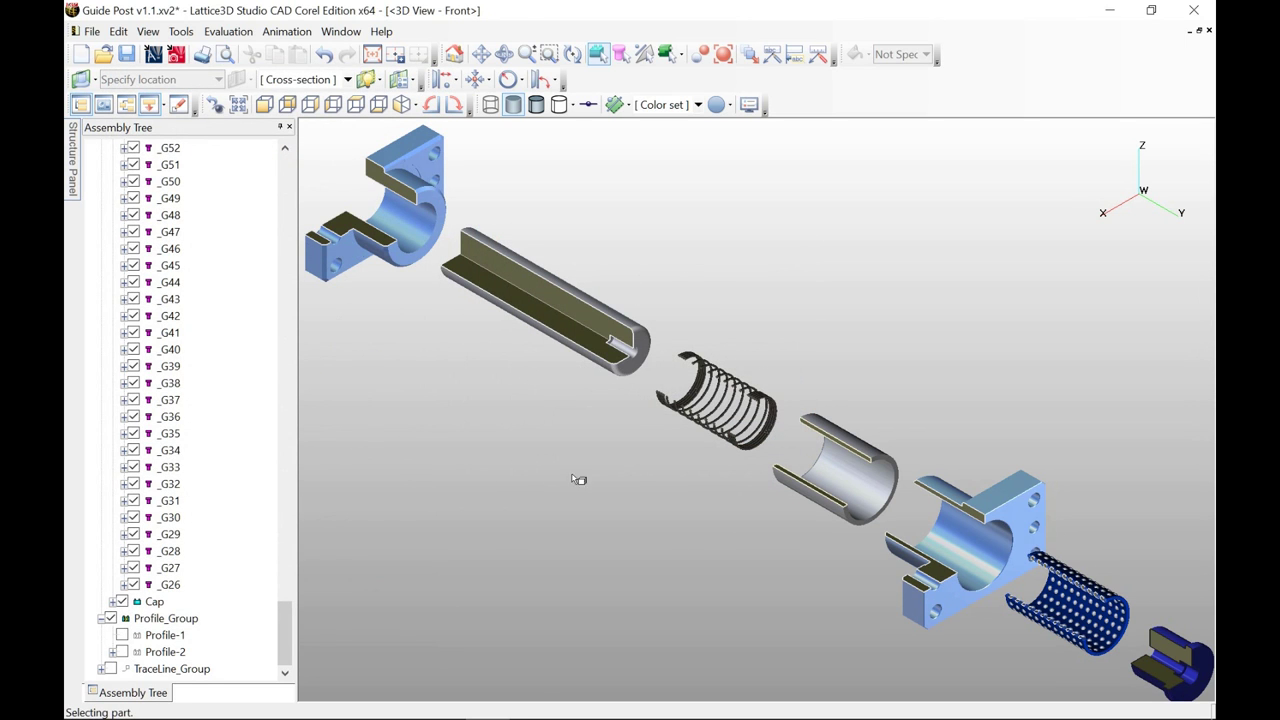
{"action": "mouse_move", "coordinate": [75, 158]}
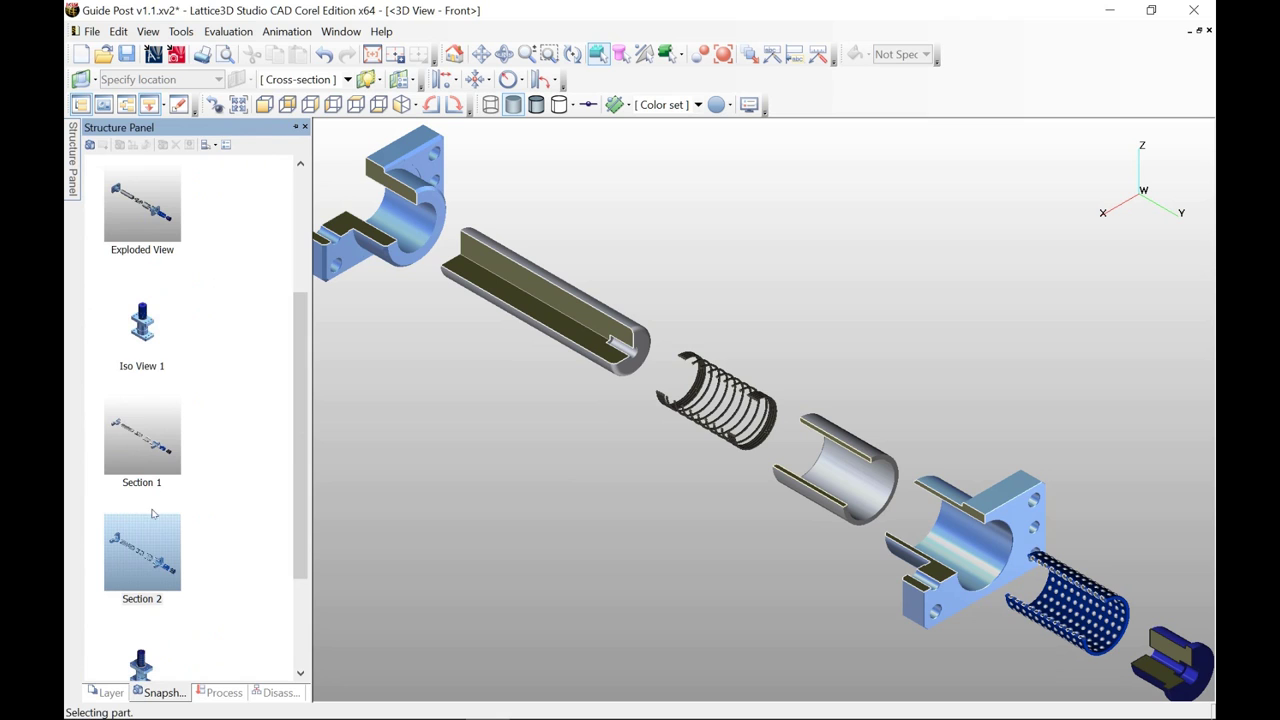
{"action": "scroll", "coordinate": [305, 450], "scroll_direction": "down", "scroll_amount": 3}
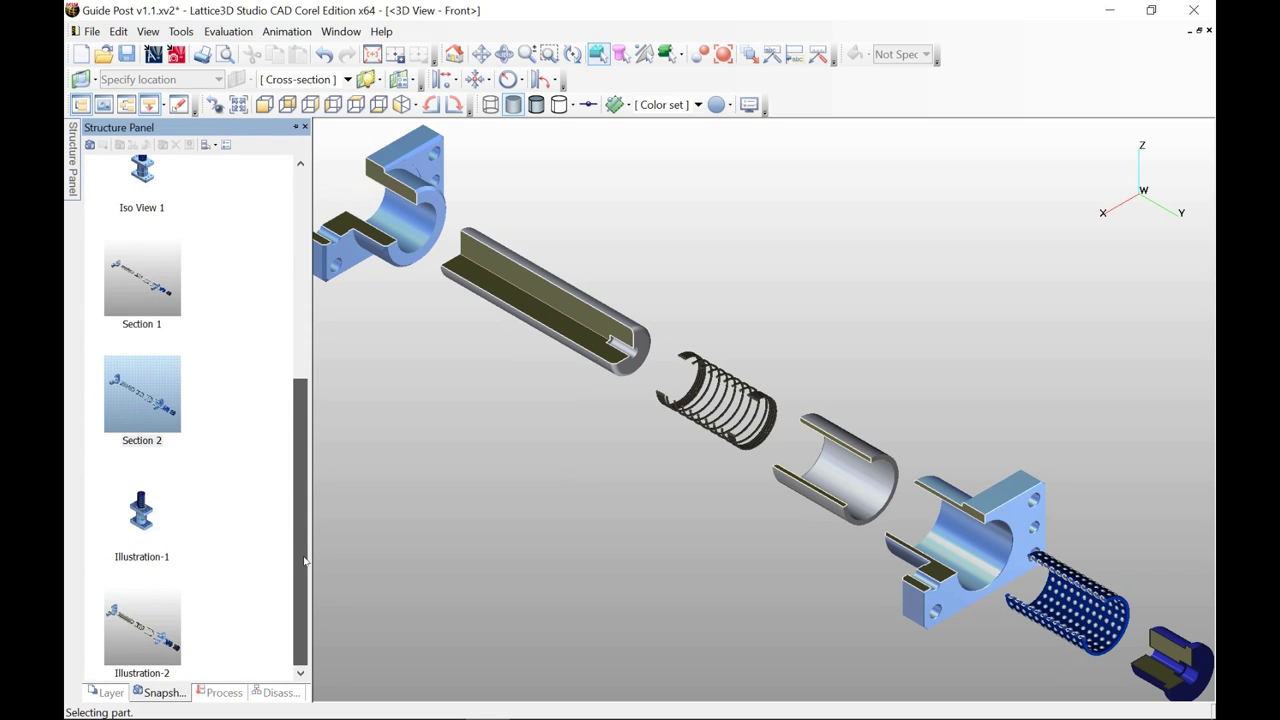
Step: Apply the Illustration-1 snapshot, compare with Corel's exploded page 2, and return to Lattice3D
{"action": "left_click", "coordinate": [141, 512]}
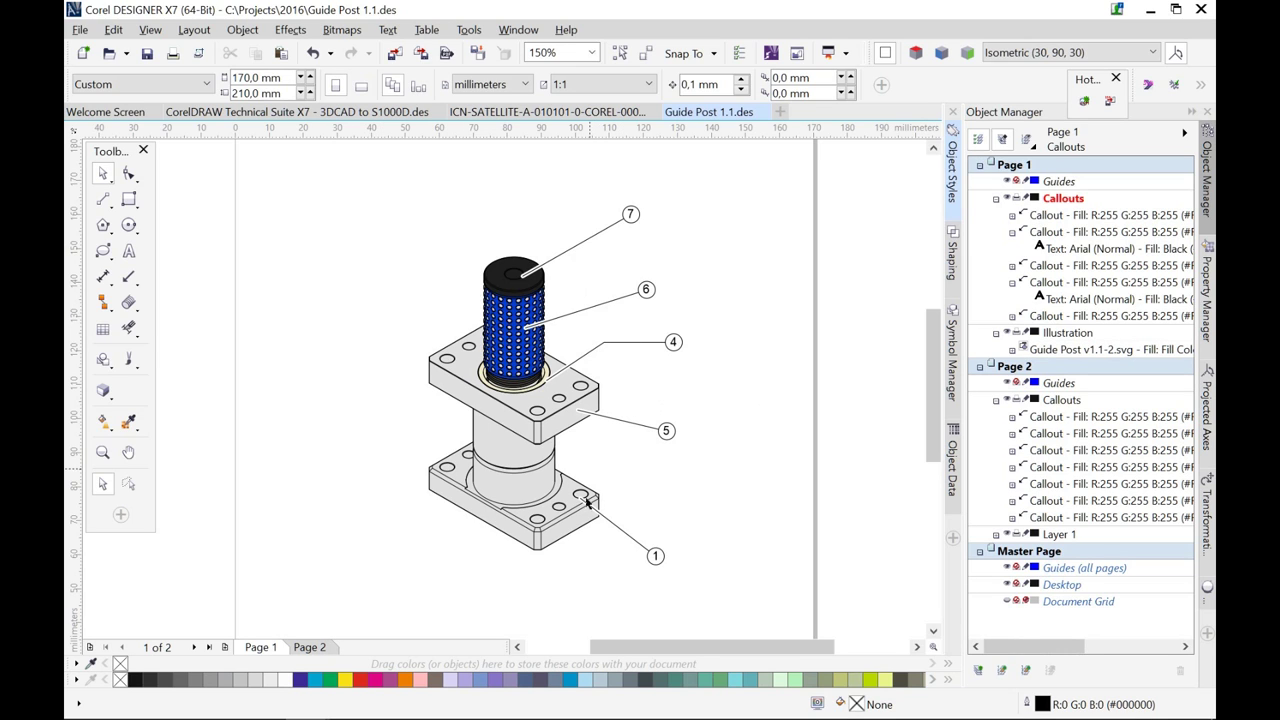
{"action": "left_click", "coordinate": [311, 647]}
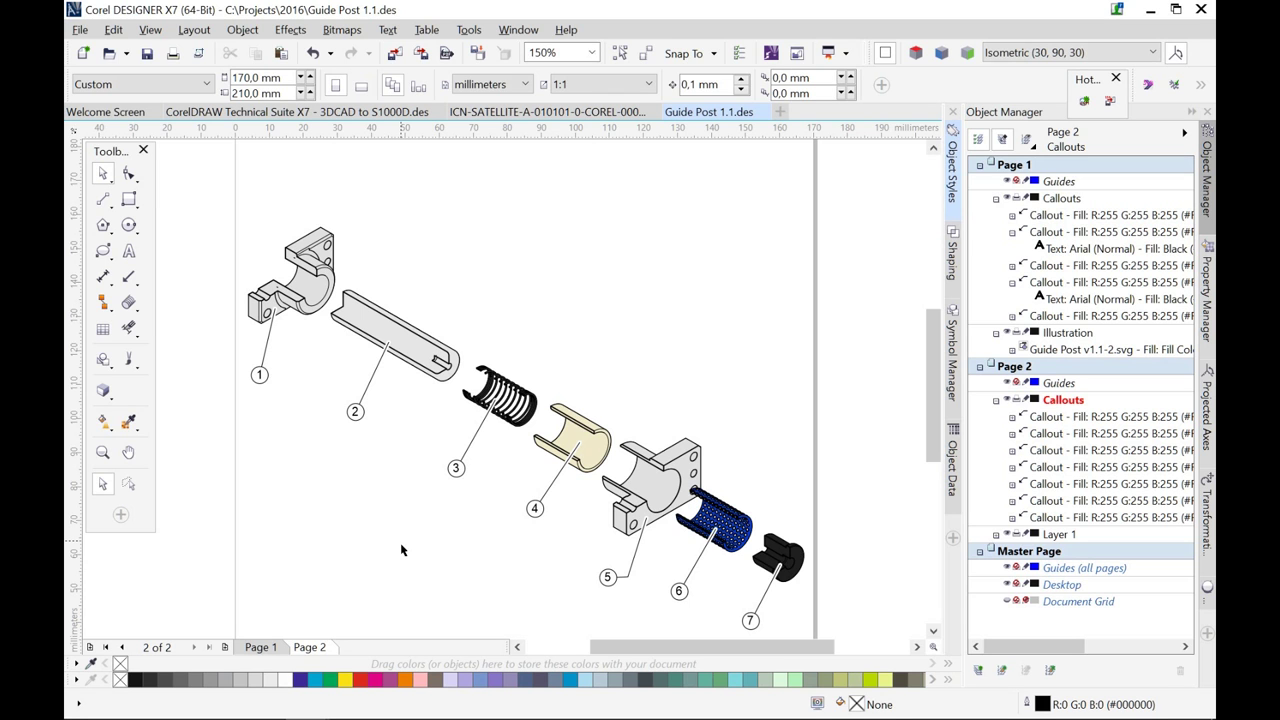
{"action": "key", "text": "alt+Tab"}
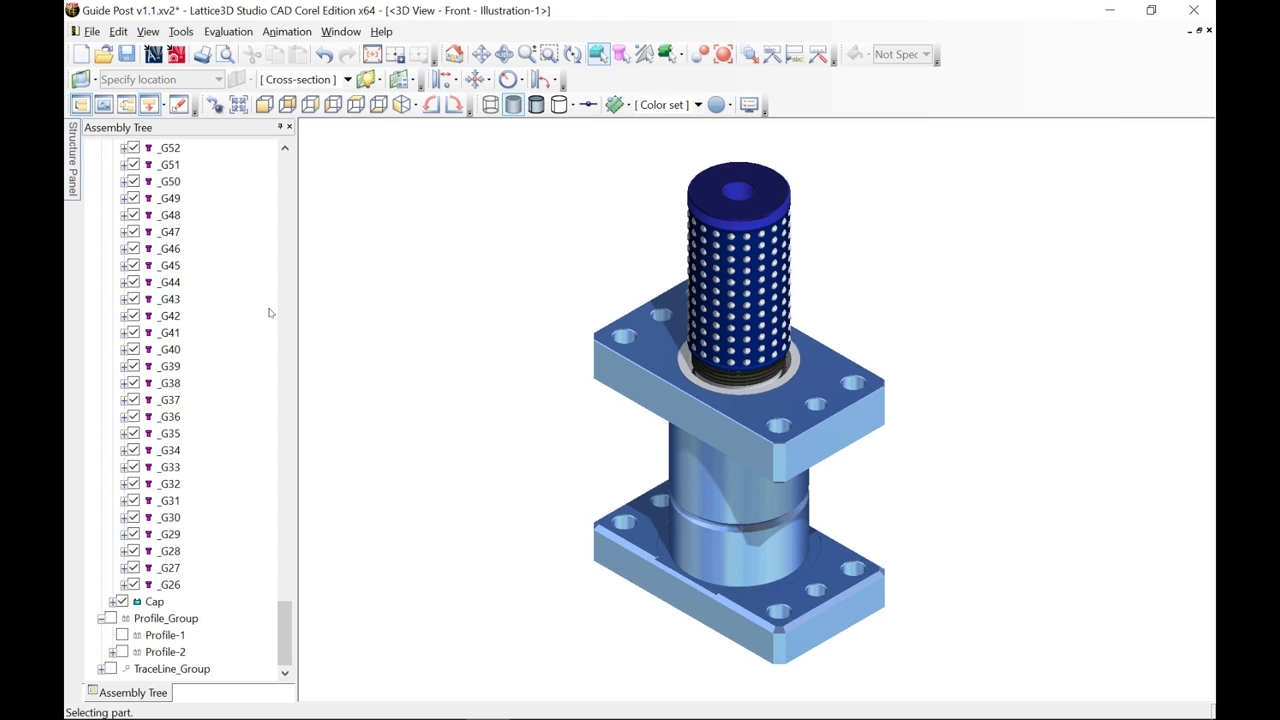
Step: Show the snapshot thumbnails, then close Guide Post v1.1 without saving
{"action": "left_click", "coordinate": [77, 160]}
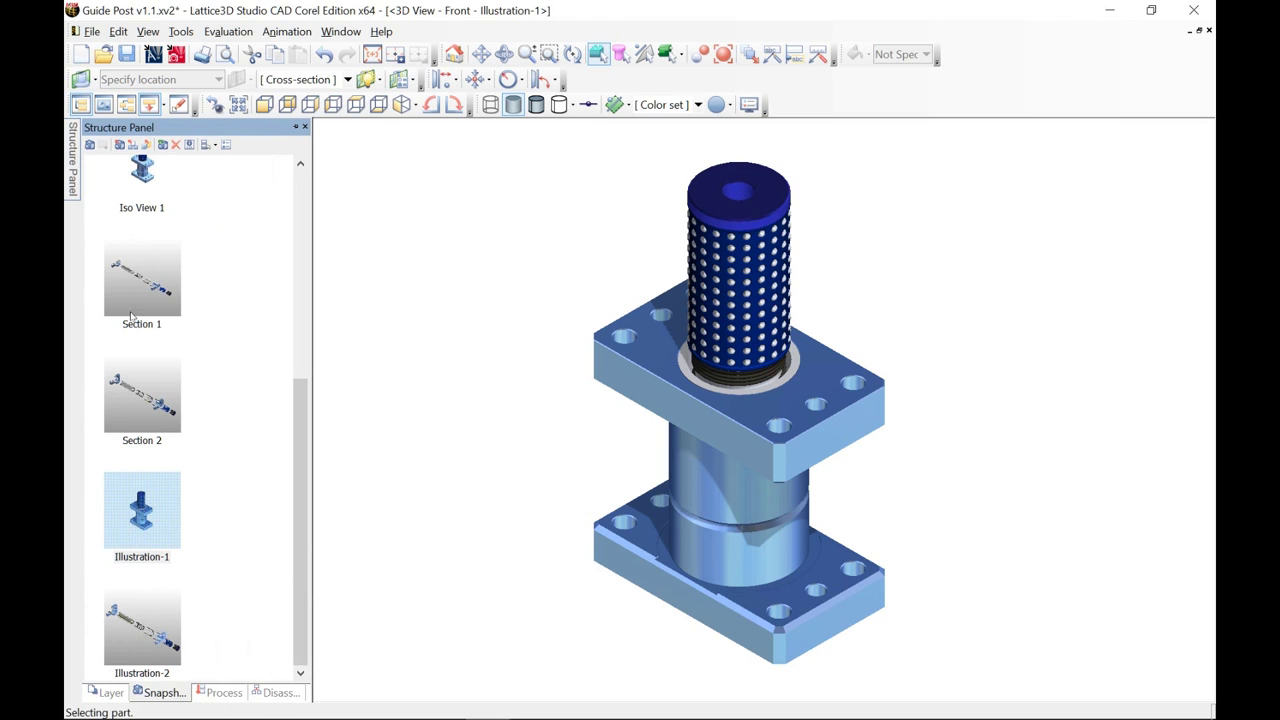
{"action": "left_click_drag", "start_coordinate": [299, 525], "coordinate": [282, 258]}
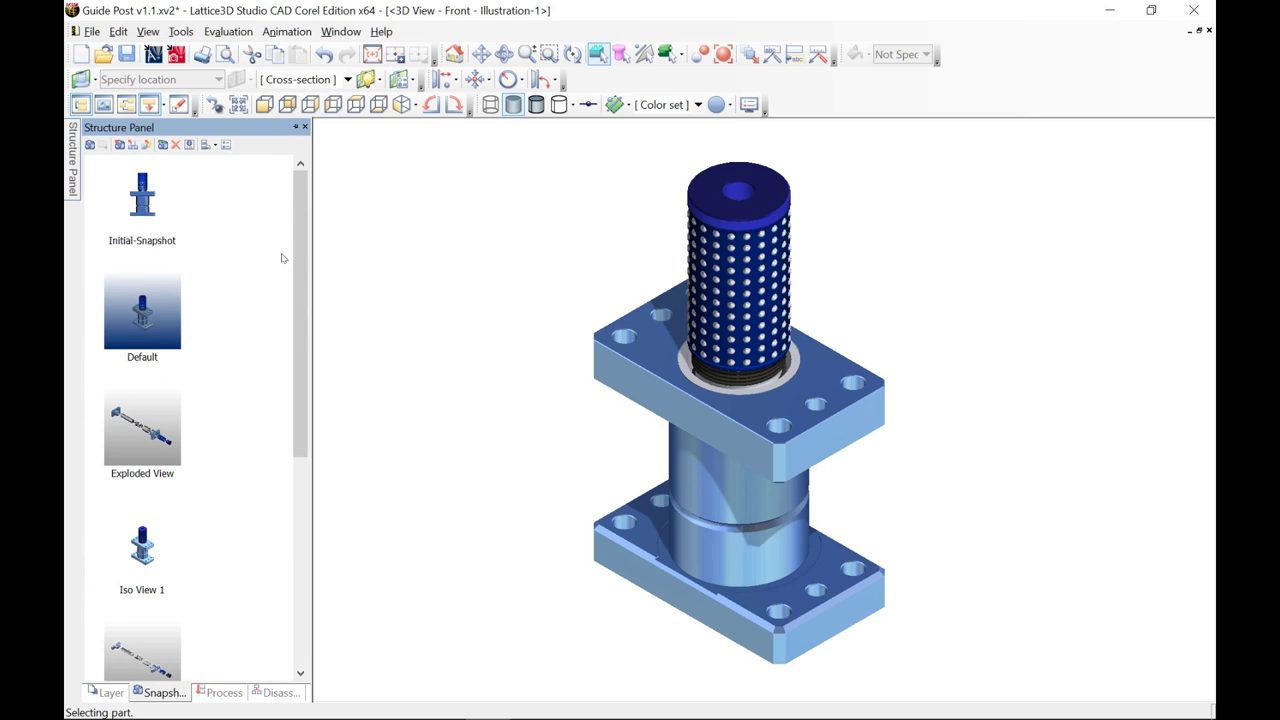
{"action": "left_click", "coordinate": [103, 54]}
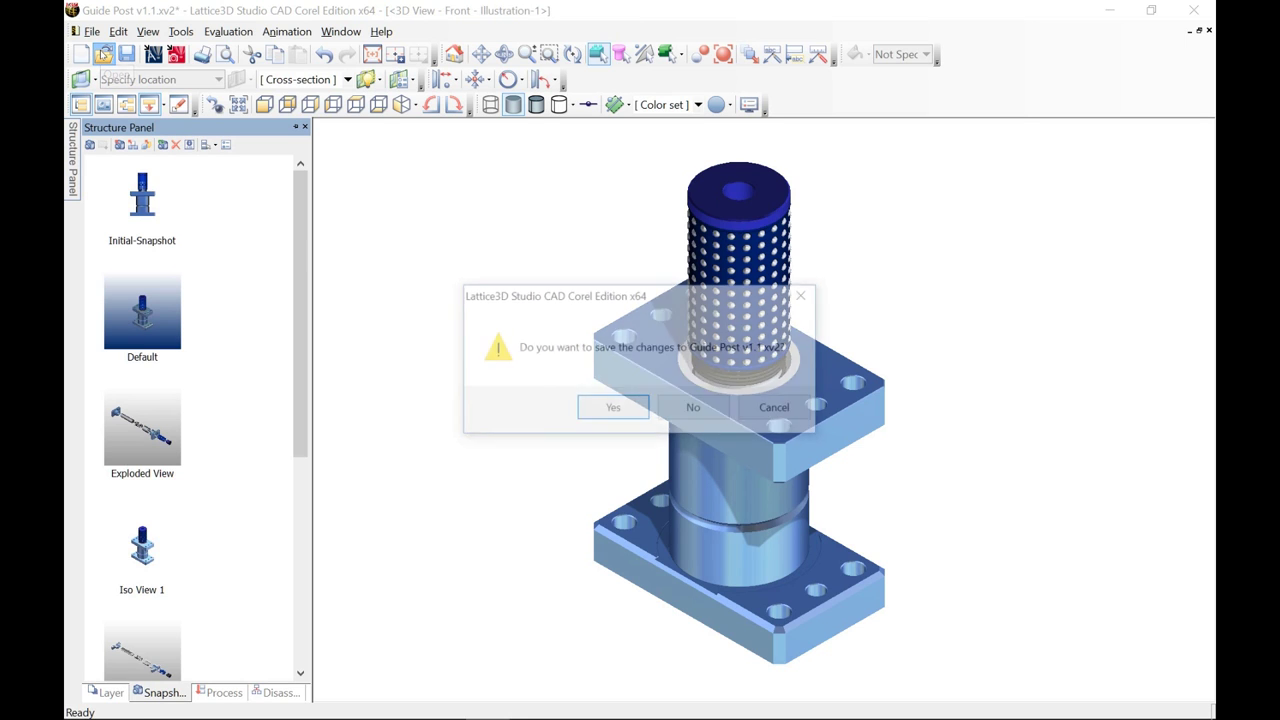
{"action": "left_click", "coordinate": [677, 407]}
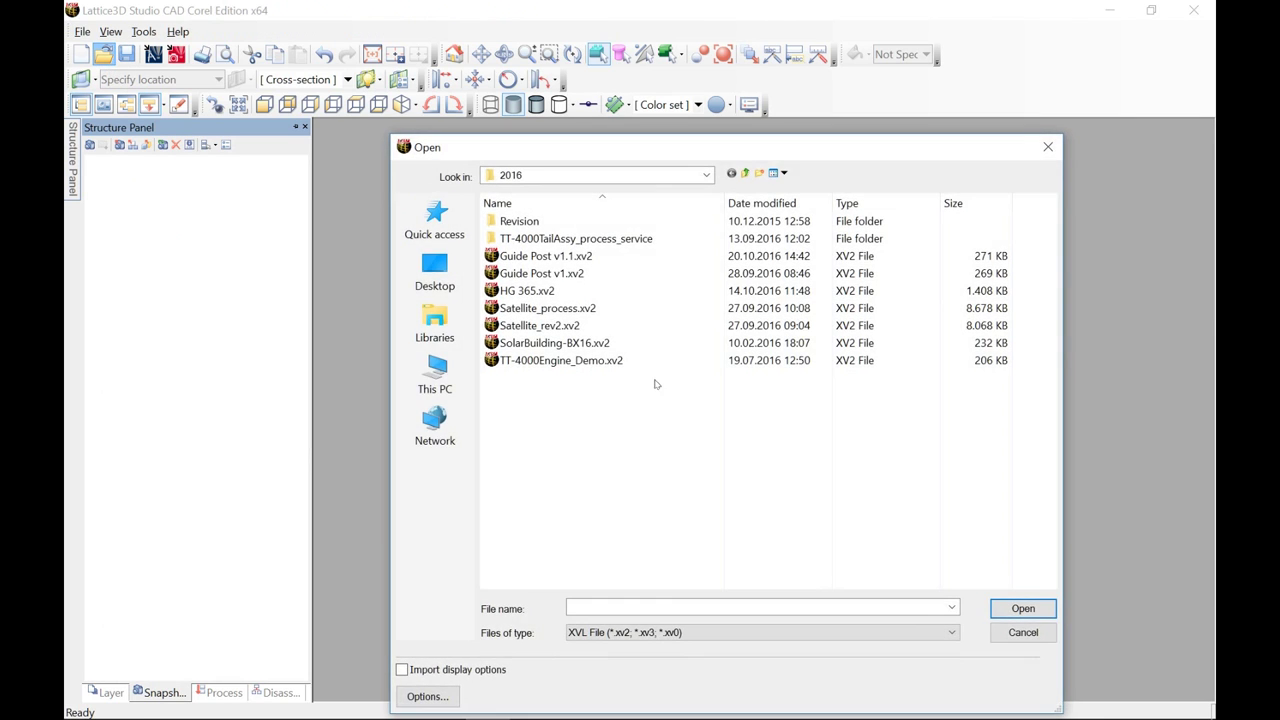
Step: Open MJKP Guide Post V2.xv2 from the Revision folder, briefly trying the SolidWorks file filter
{"action": "double_click", "coordinate": [515, 221]}
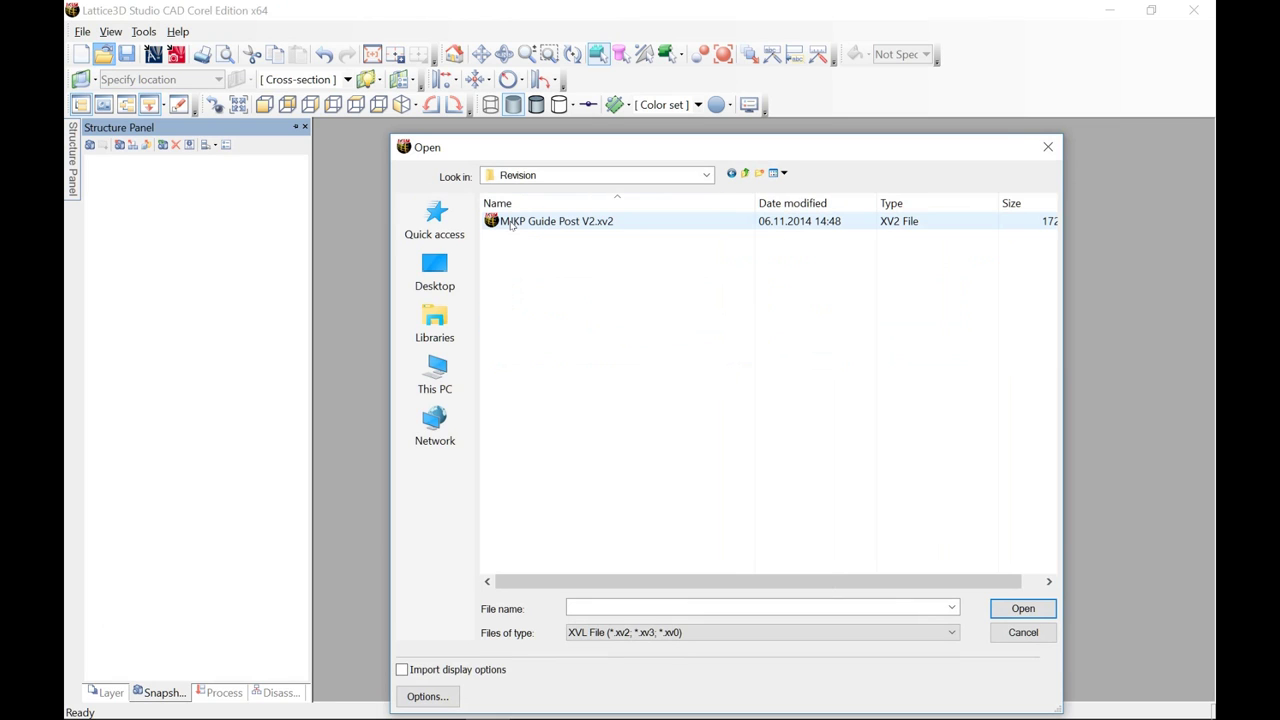
{"action": "left_click", "coordinate": [512, 222]}
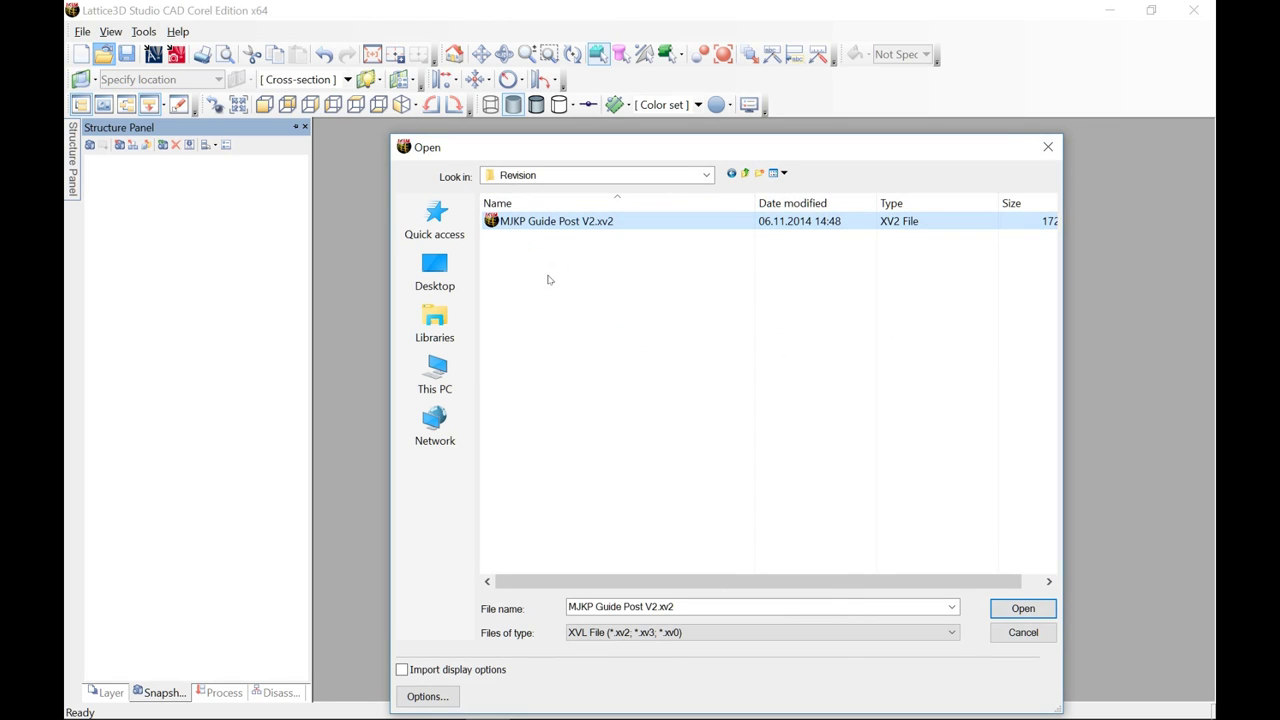
{"action": "left_click", "coordinate": [953, 632]}
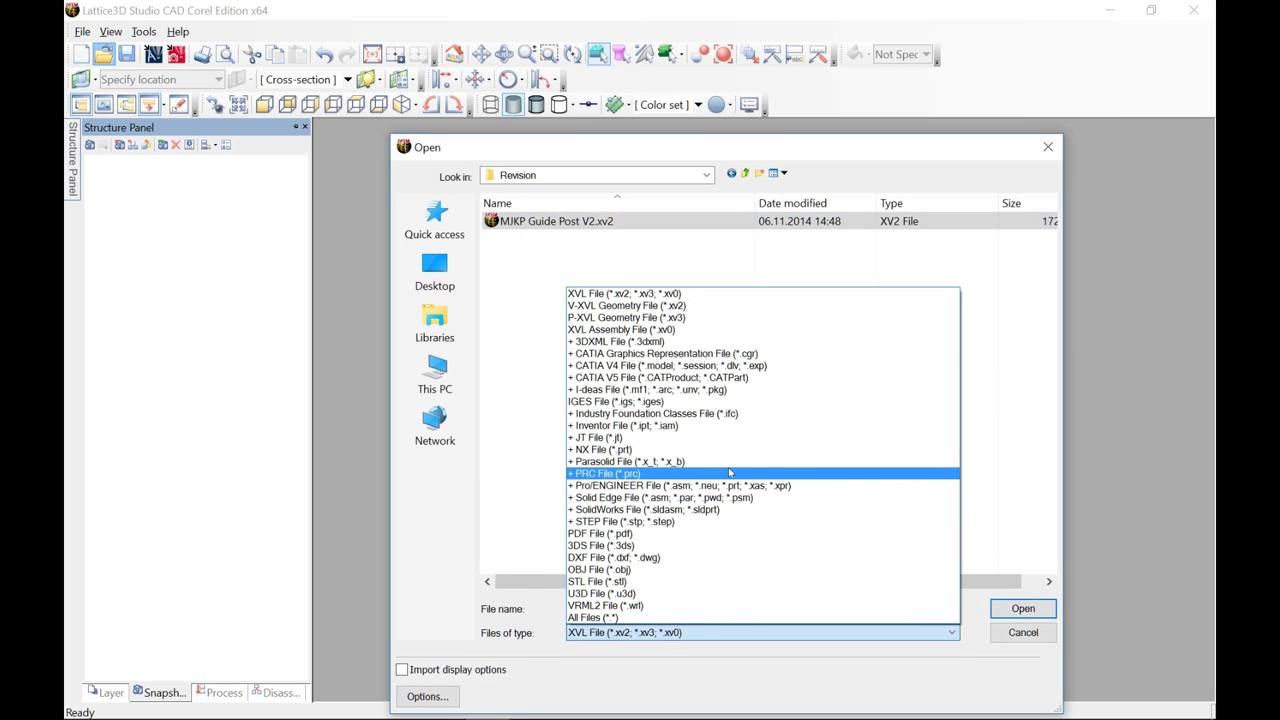
{"action": "left_click", "coordinate": [726, 511]}
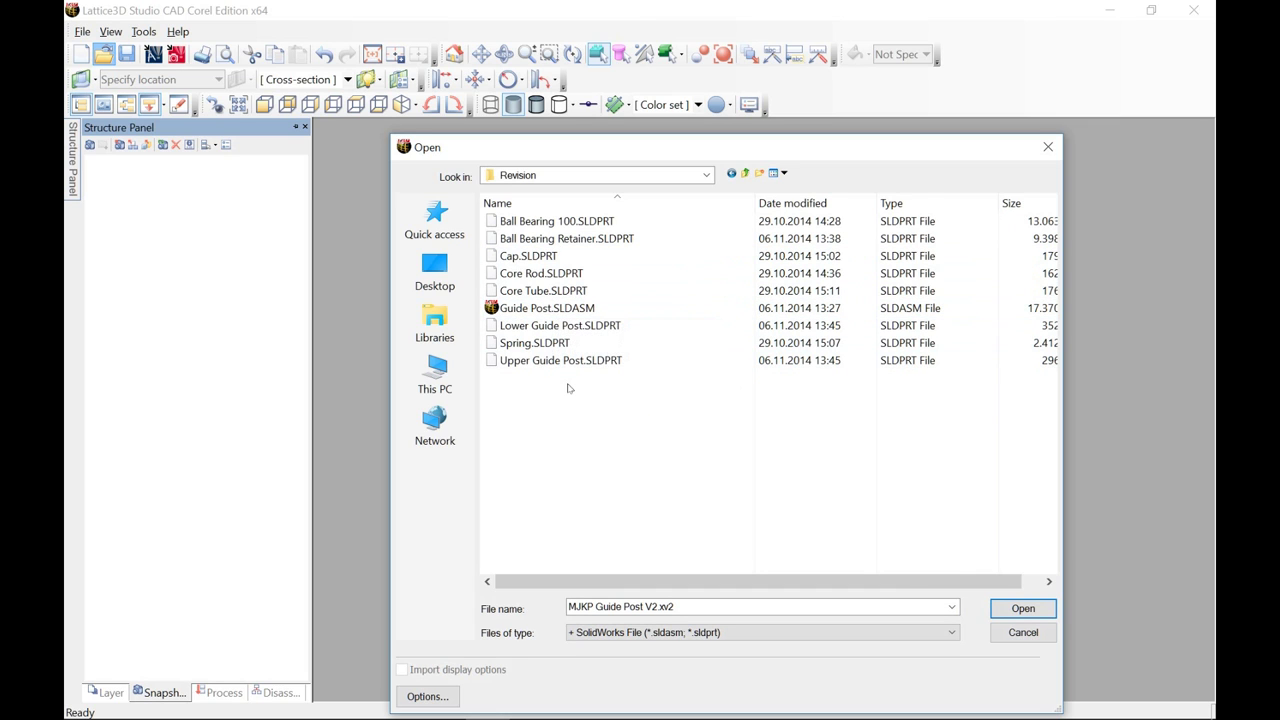
{"action": "left_click", "coordinate": [897, 634]}
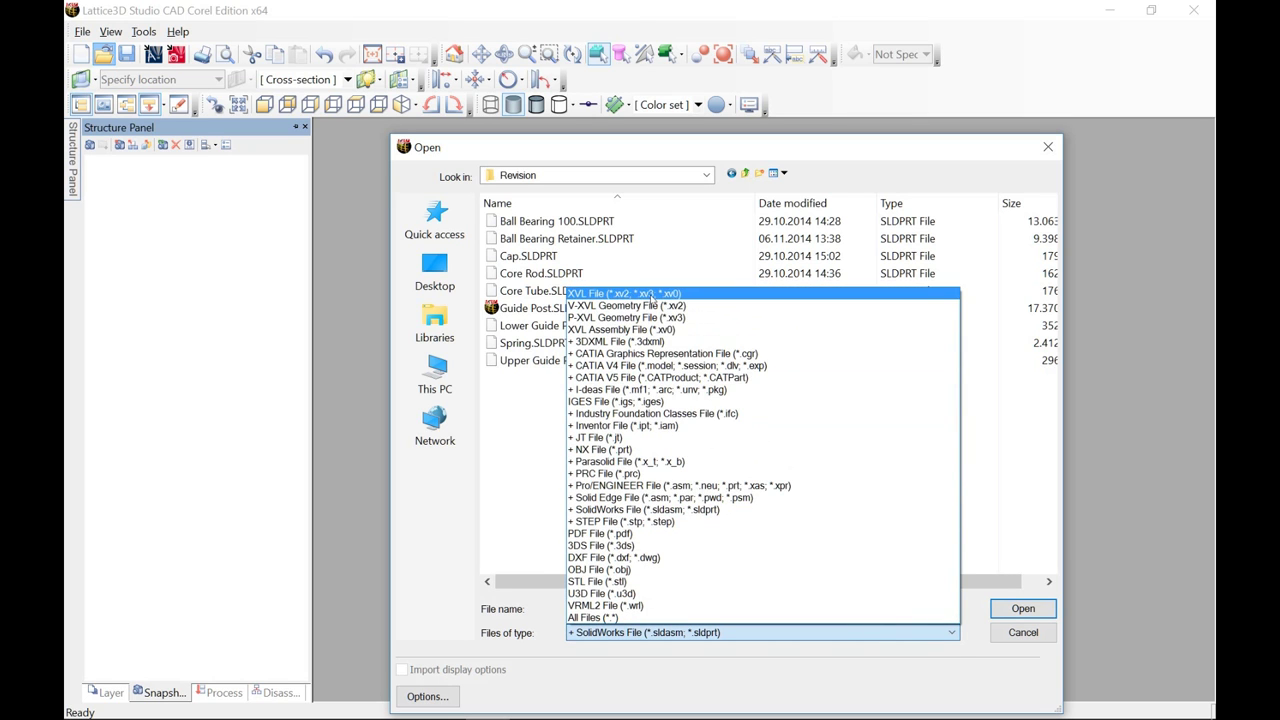
{"action": "left_click", "coordinate": [640, 294]}
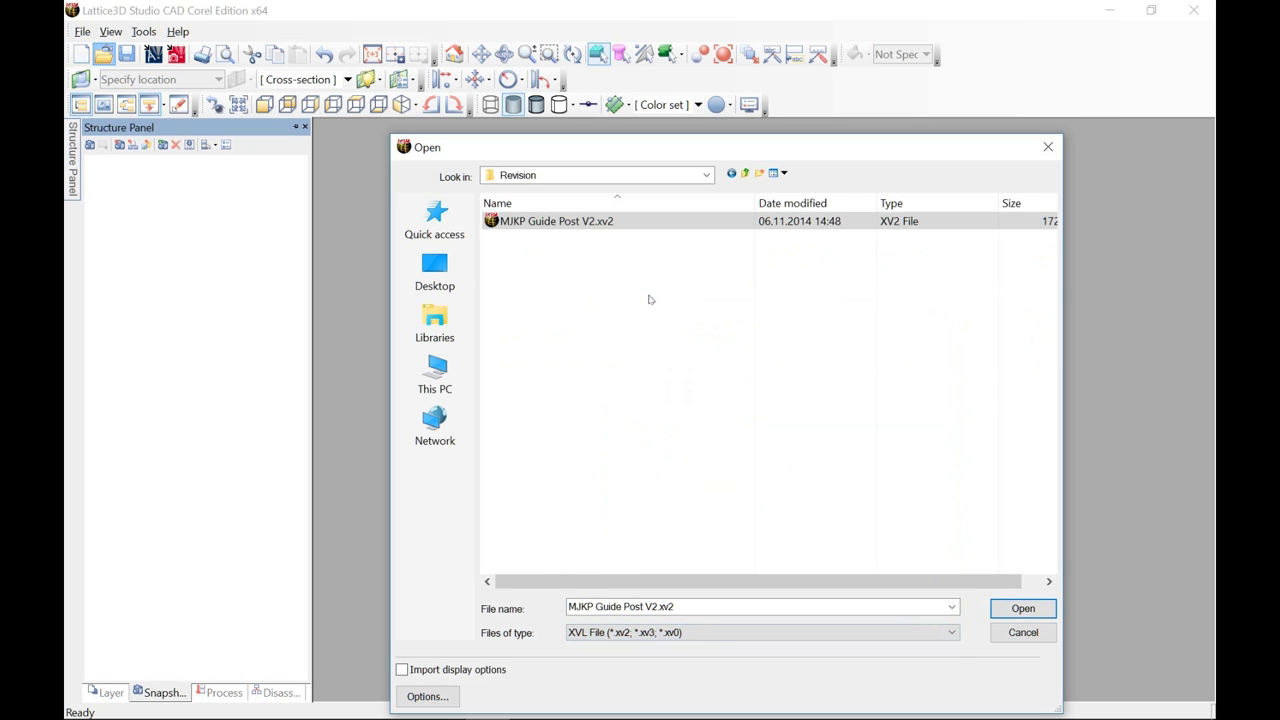
{"action": "left_click", "coordinate": [1021, 611]}
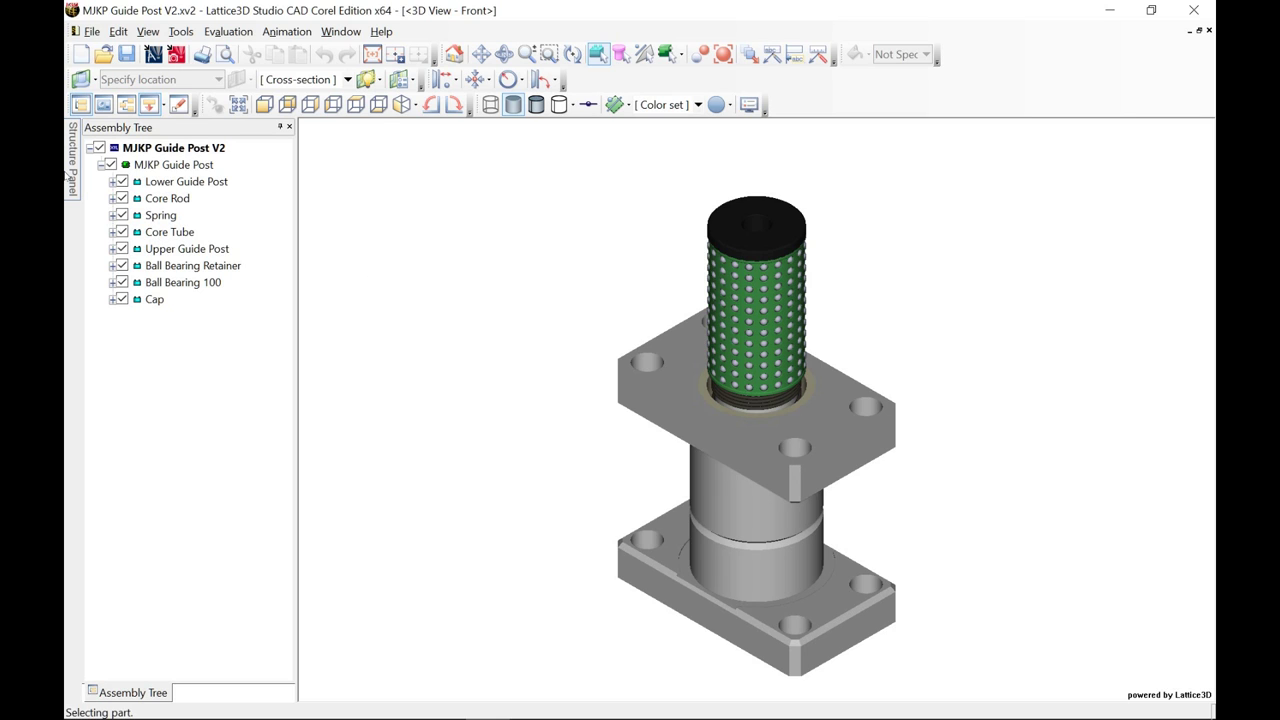
Step: Cycle through the Process, Snapshot and Disassembly trees, then return to the MJKP Guide Post V2 Assembly Tree
{"action": "mouse_move", "coordinate": [72, 176]}
{"action": "left_click", "coordinate": [222, 694]}
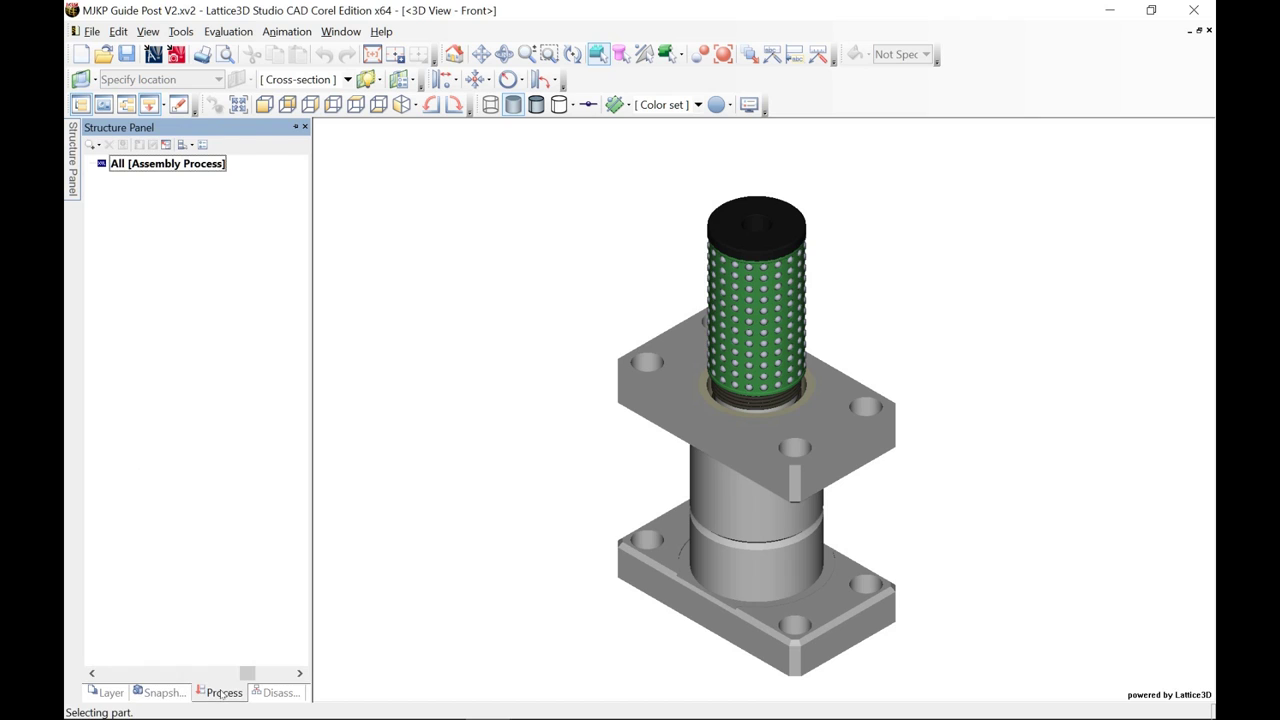
{"action": "left_click", "coordinate": [179, 693]}
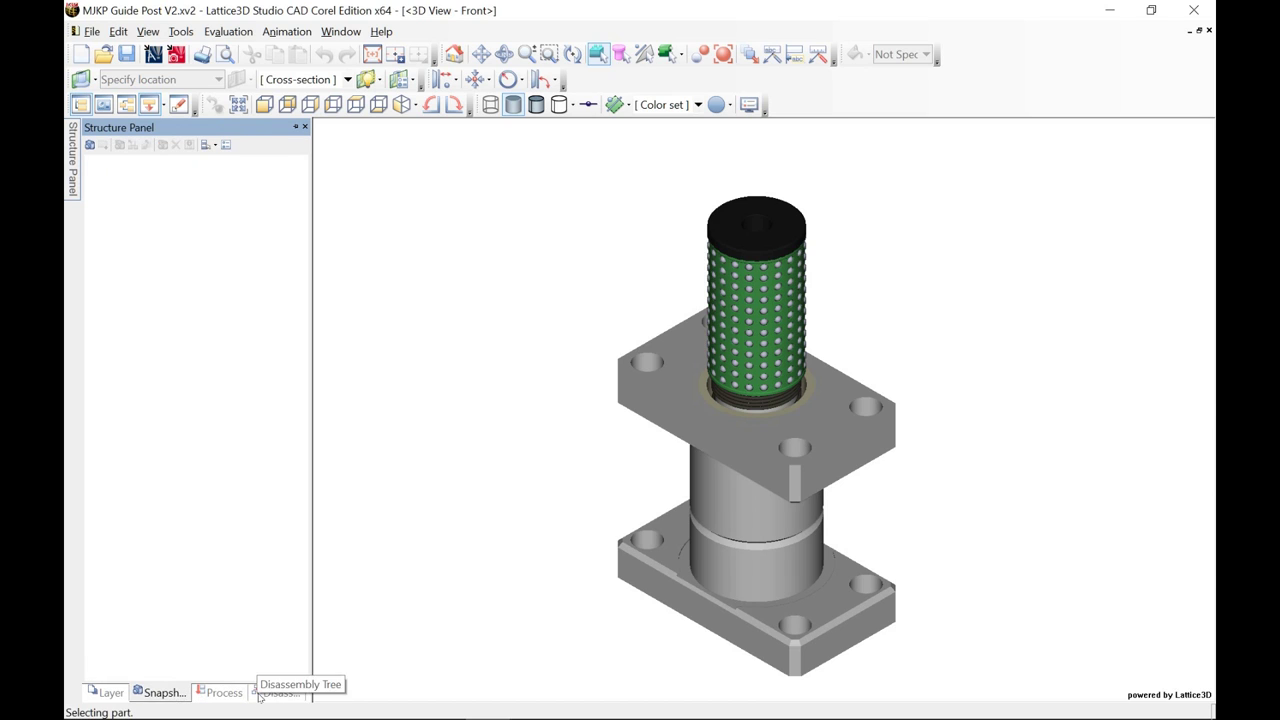
{"action": "left_click", "coordinate": [278, 693]}
{"action": "left_click", "coordinate": [176, 697]}
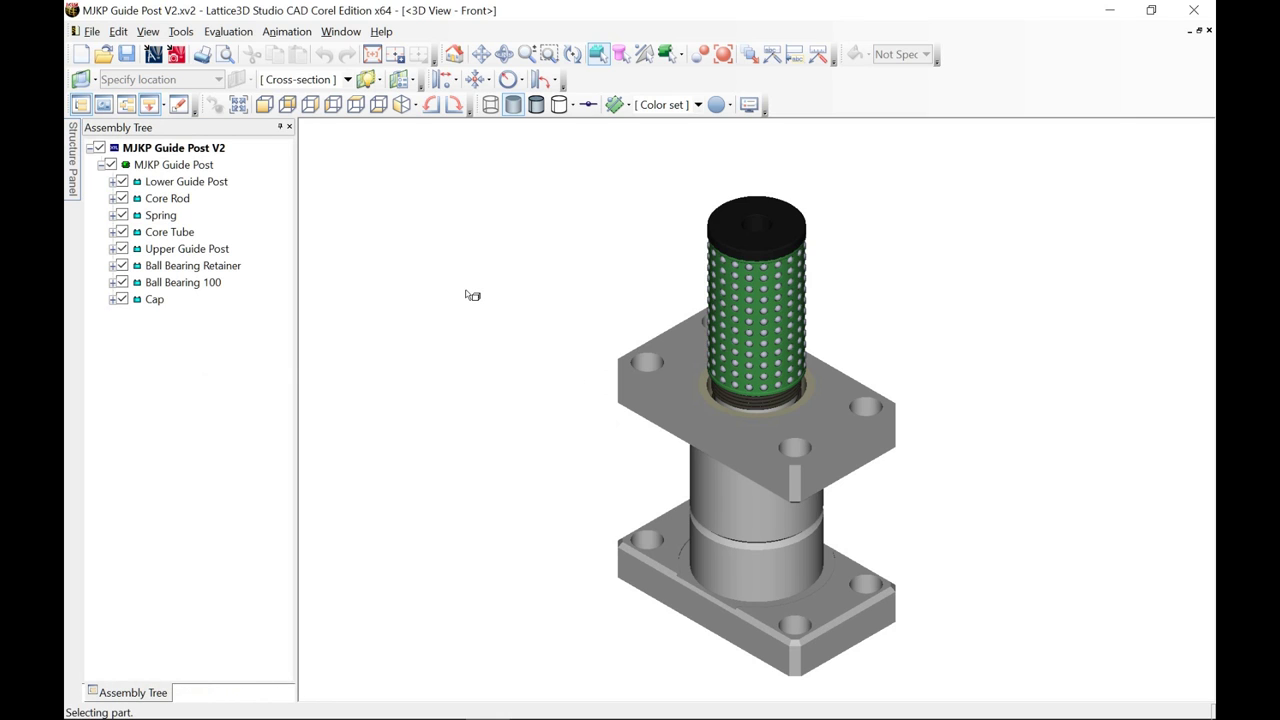
{"action": "left_click", "coordinate": [92, 31]}
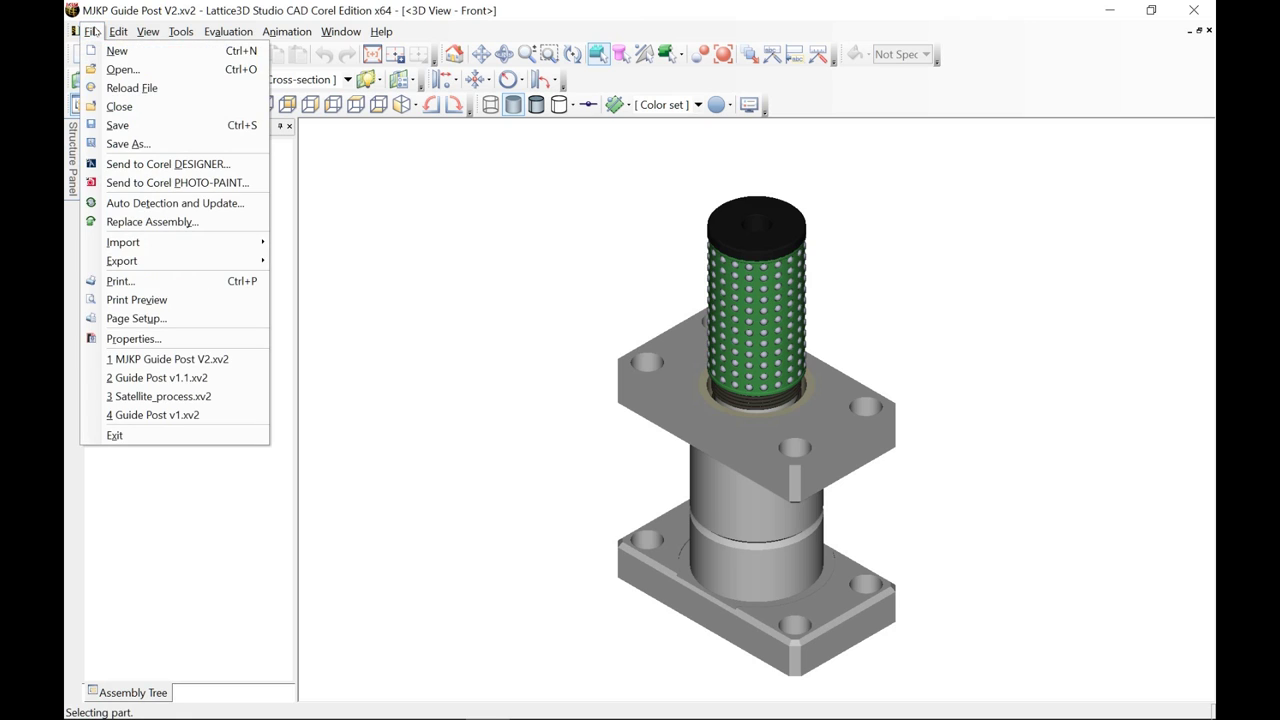
Step: Start Auto Detection and Update with 2016\Guide Post v1.1.xv2 as the edited model file
{"action": "left_click", "coordinate": [143, 203]}
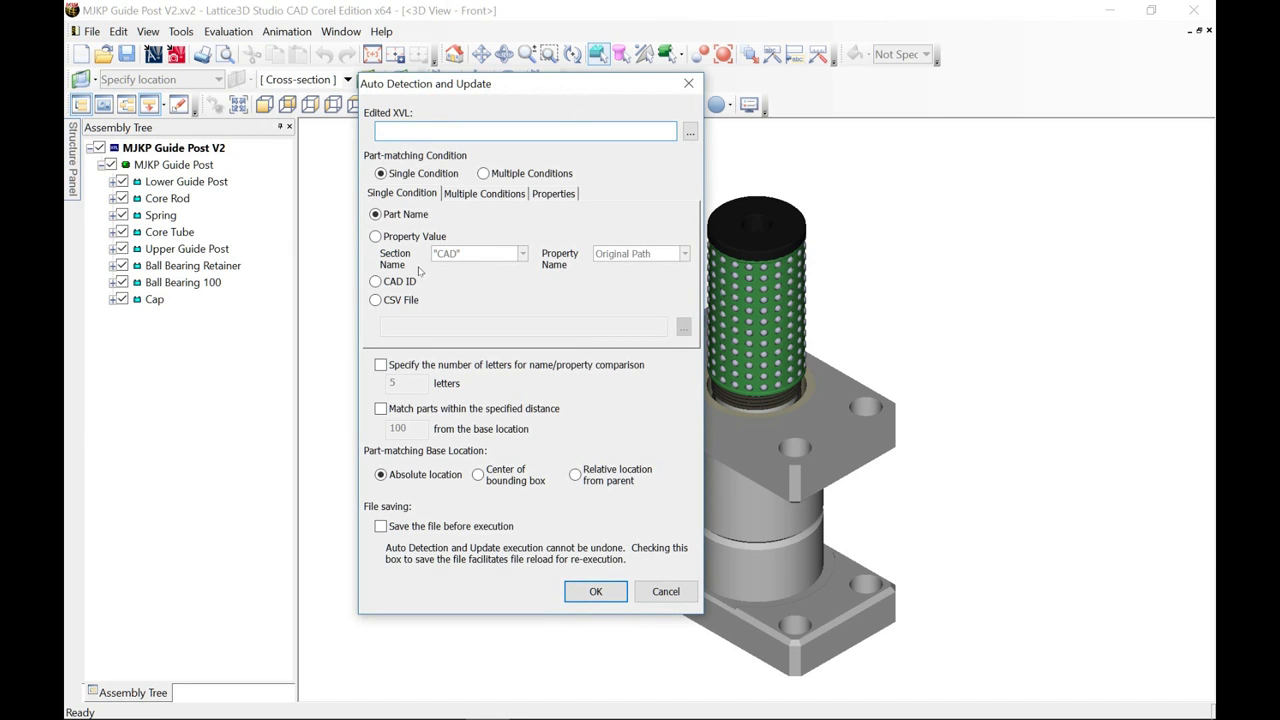
{"action": "left_click", "coordinate": [690, 133]}
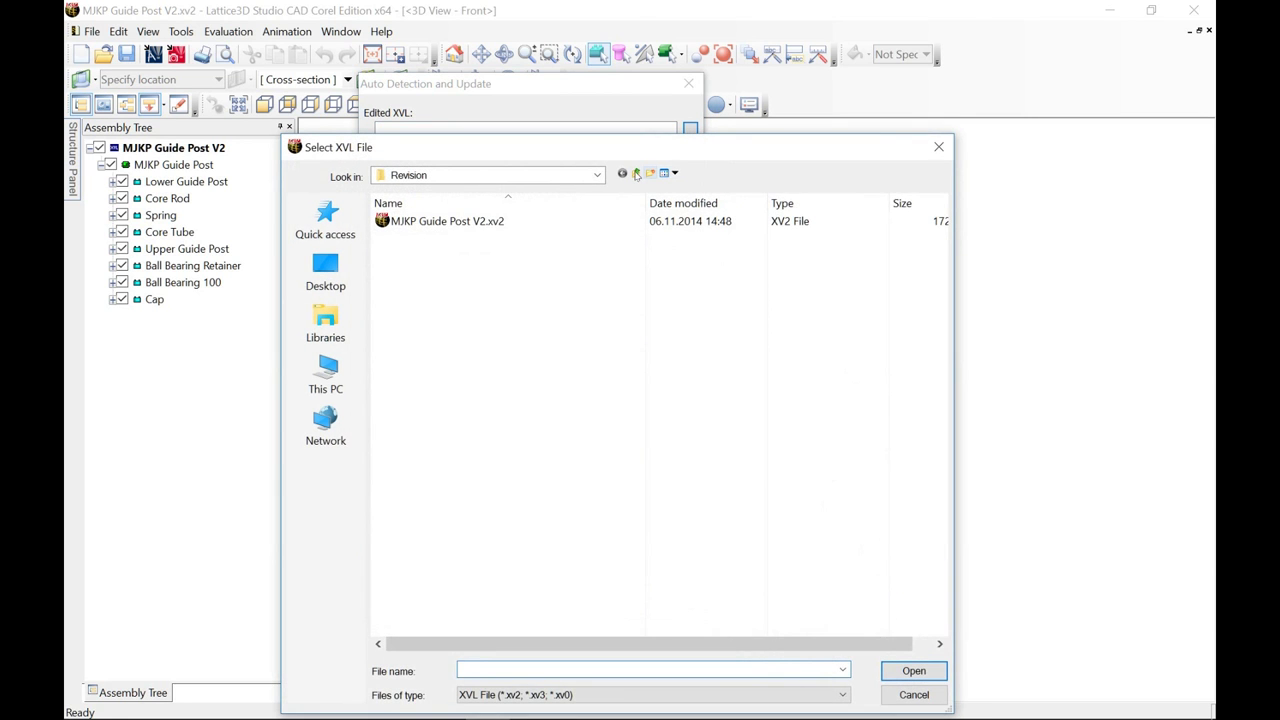
{"action": "left_click", "coordinate": [636, 174]}
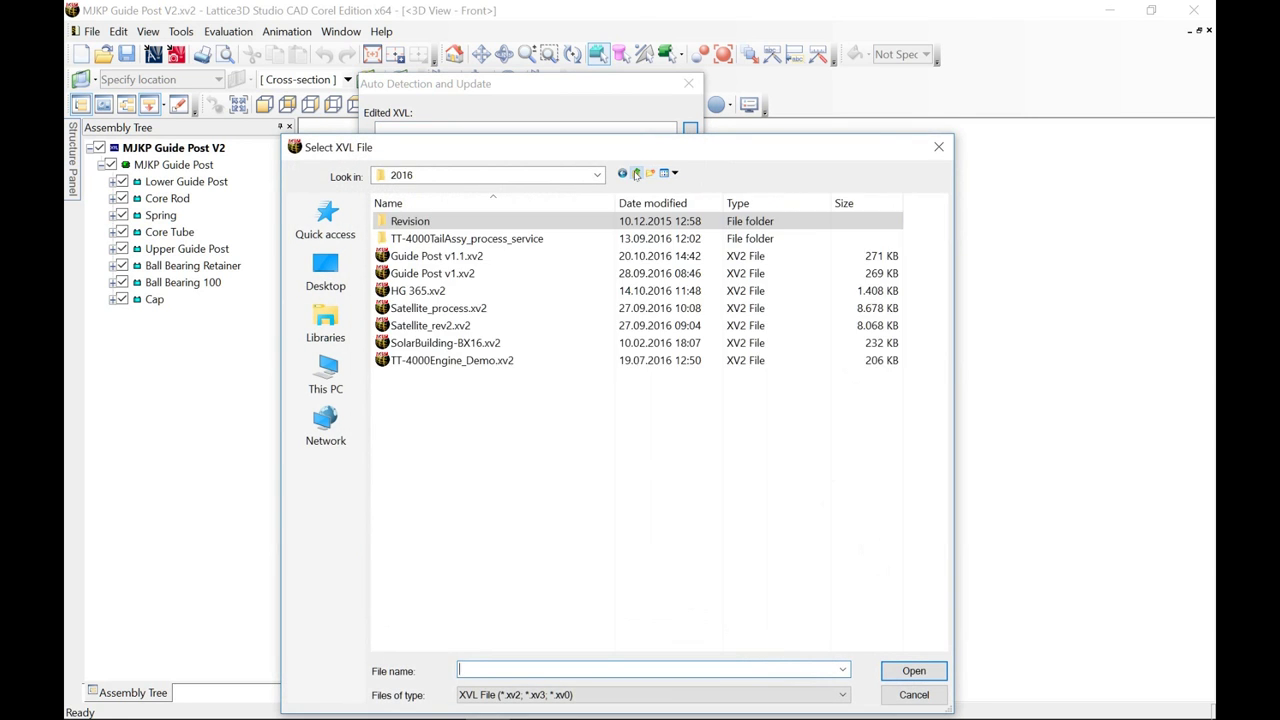
{"action": "left_click", "coordinate": [480, 256]}
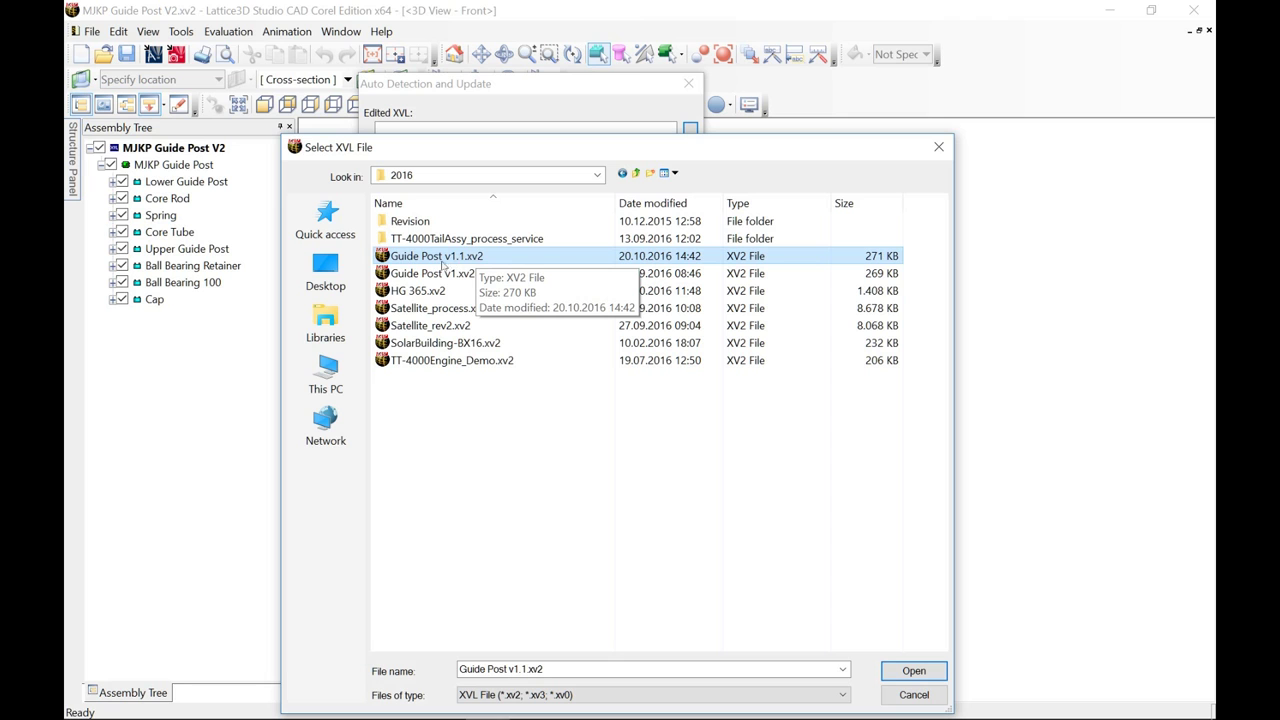
{"action": "left_click", "coordinate": [901, 675]}
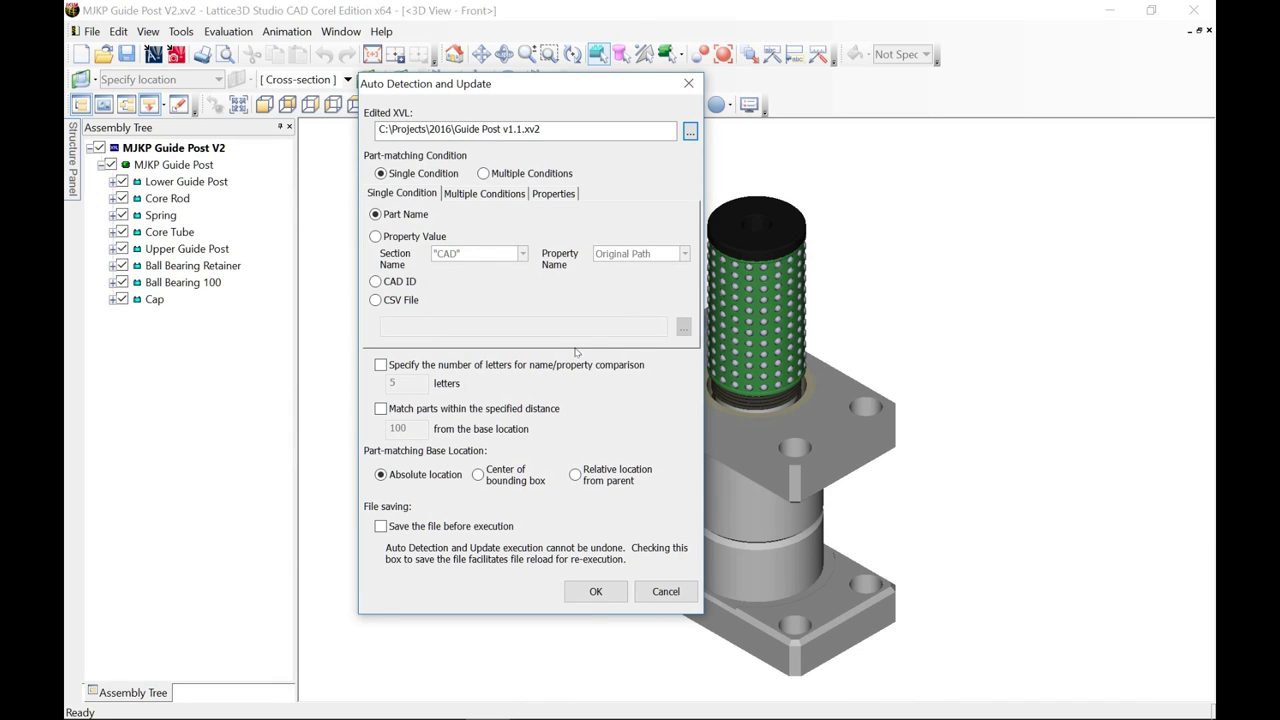
Step: Match parts by the single condition Part Name and launch the change detection
{"action": "left_click_drag", "start_coordinate": [548, 83], "coordinate": [447, 146]}
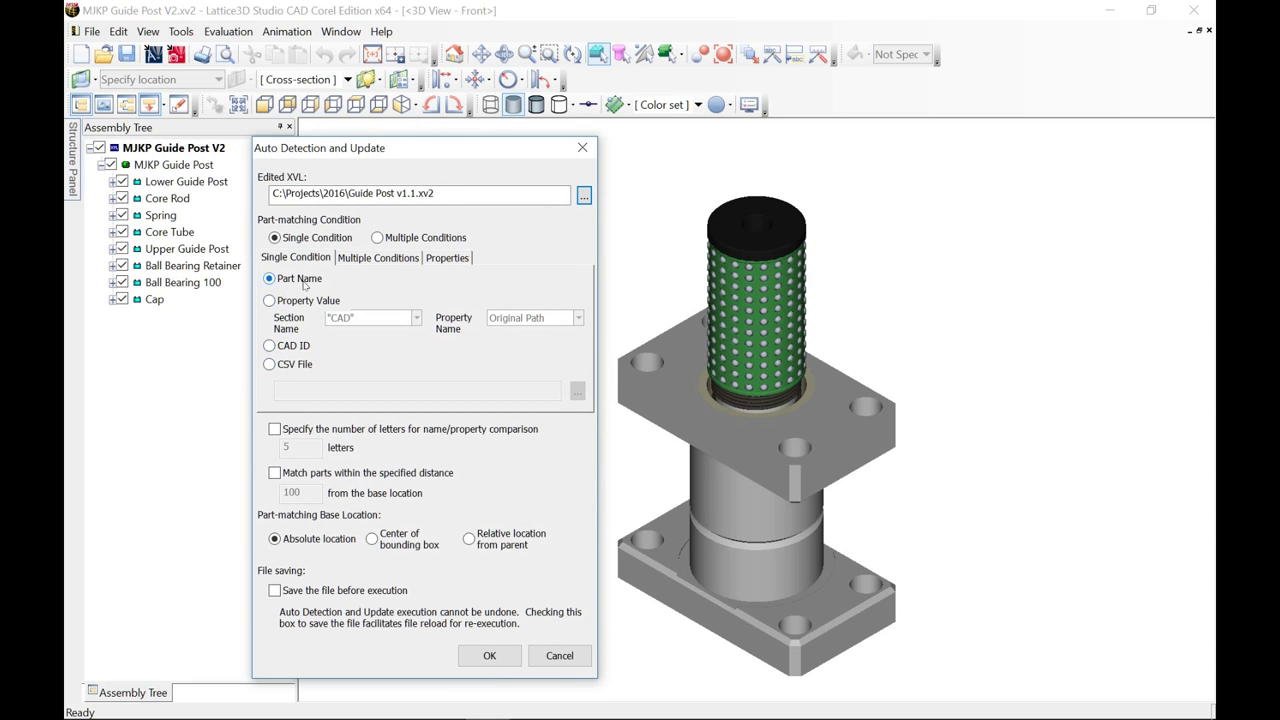
{"action": "left_click", "coordinate": [376, 258]}
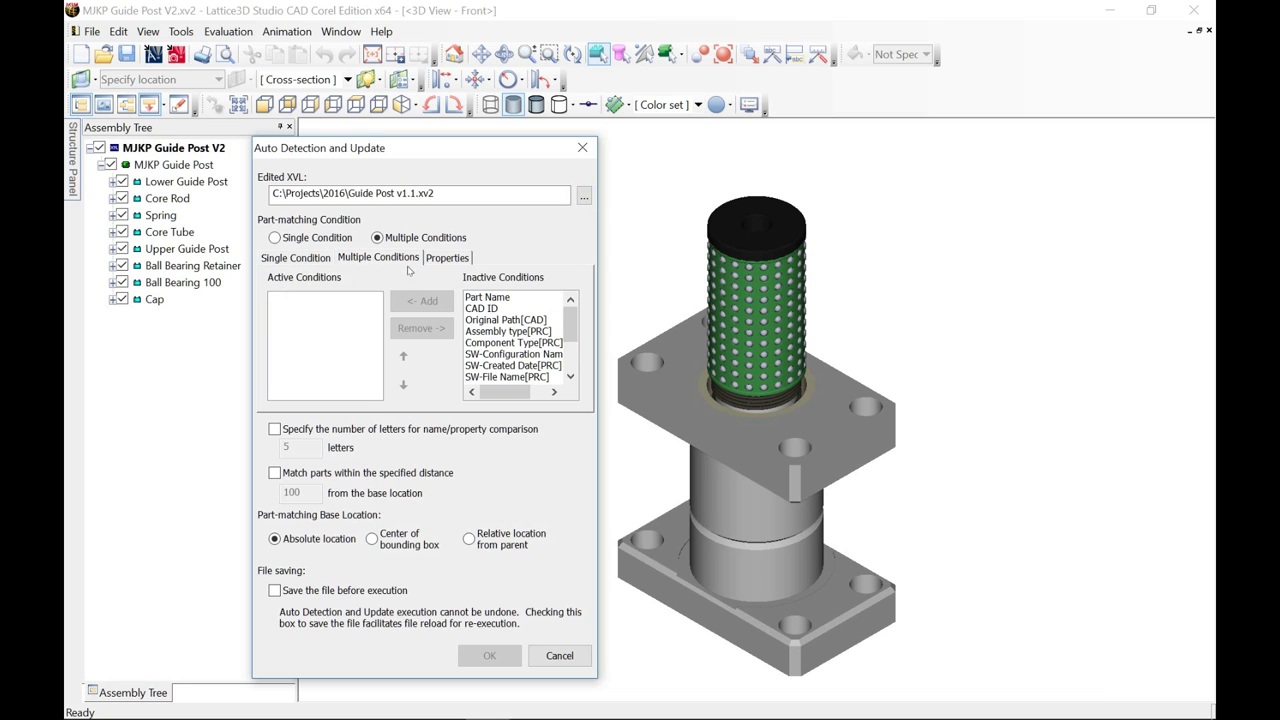
{"action": "mouse_move", "coordinate": [572, 320]}
{"action": "left_mouse_down"}
{"action": "mouse_move", "coordinate": [573, 360]}
{"action": "mouse_move", "coordinate": [572, 300]}
{"action": "left_mouse_up"}
{"action": "left_click", "coordinate": [293, 238]}
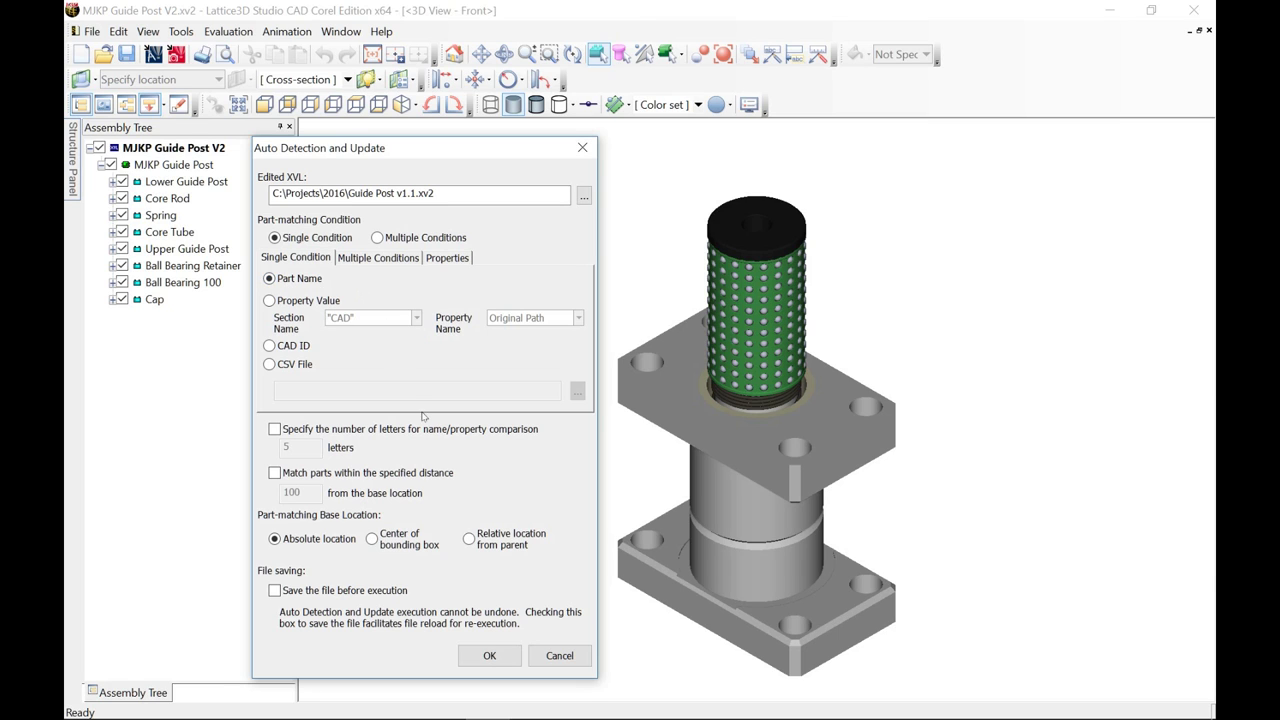
{"action": "left_click", "coordinate": [483, 659]}
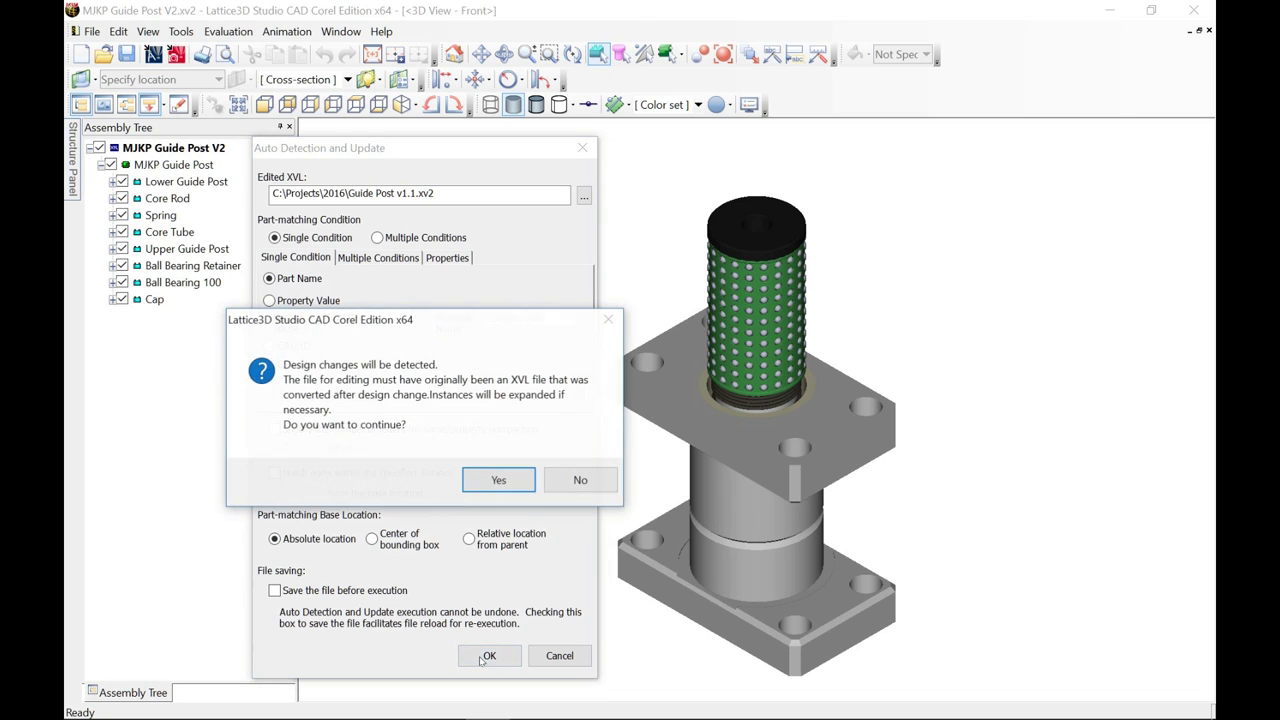
Step: Confirm the detection, then review the changed MJKP Guide Post, Lower Guide Post and Upper Guide Post
{"action": "left_click", "coordinate": [497, 480]}
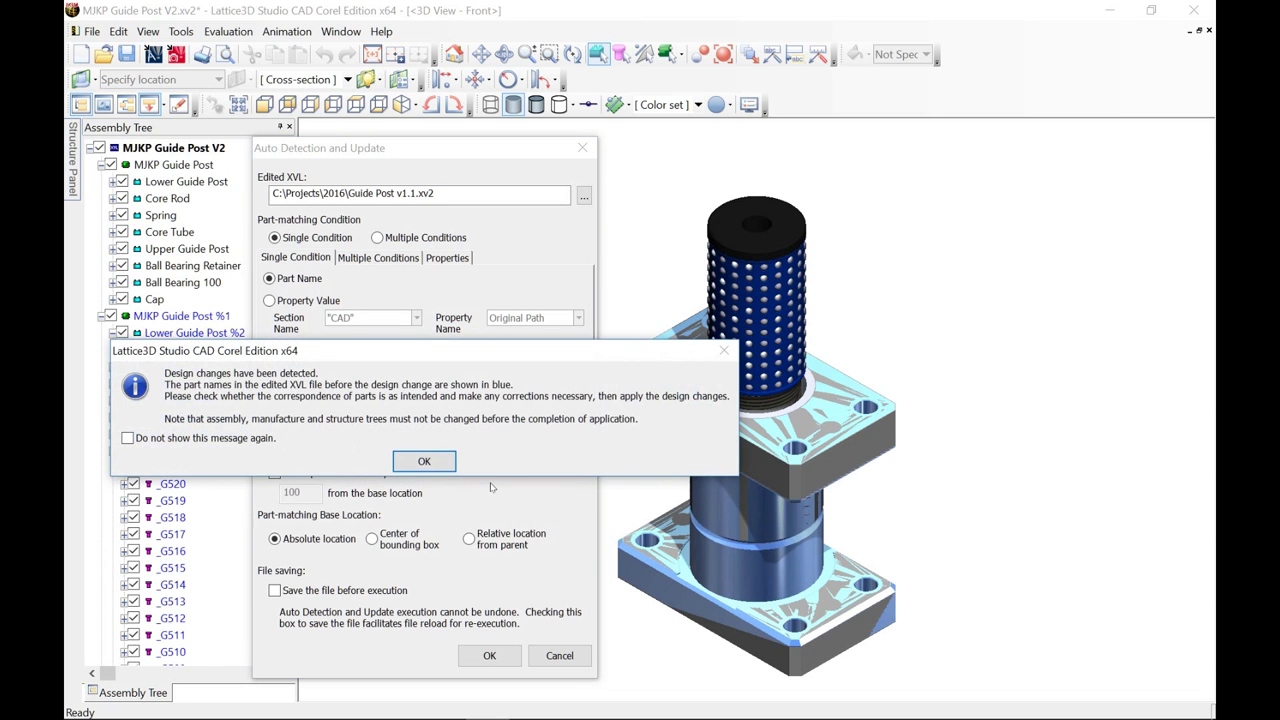
{"action": "left_click", "coordinate": [427, 460]}
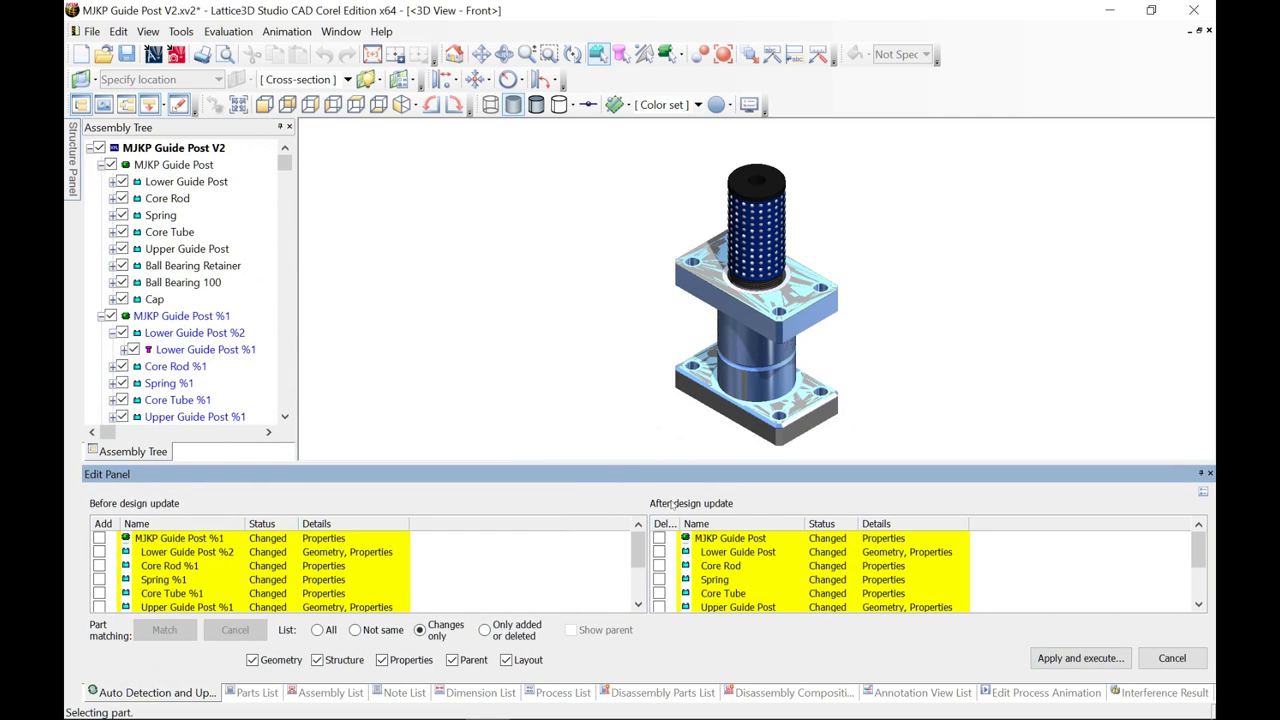
{"action": "left_click", "coordinate": [724, 539]}
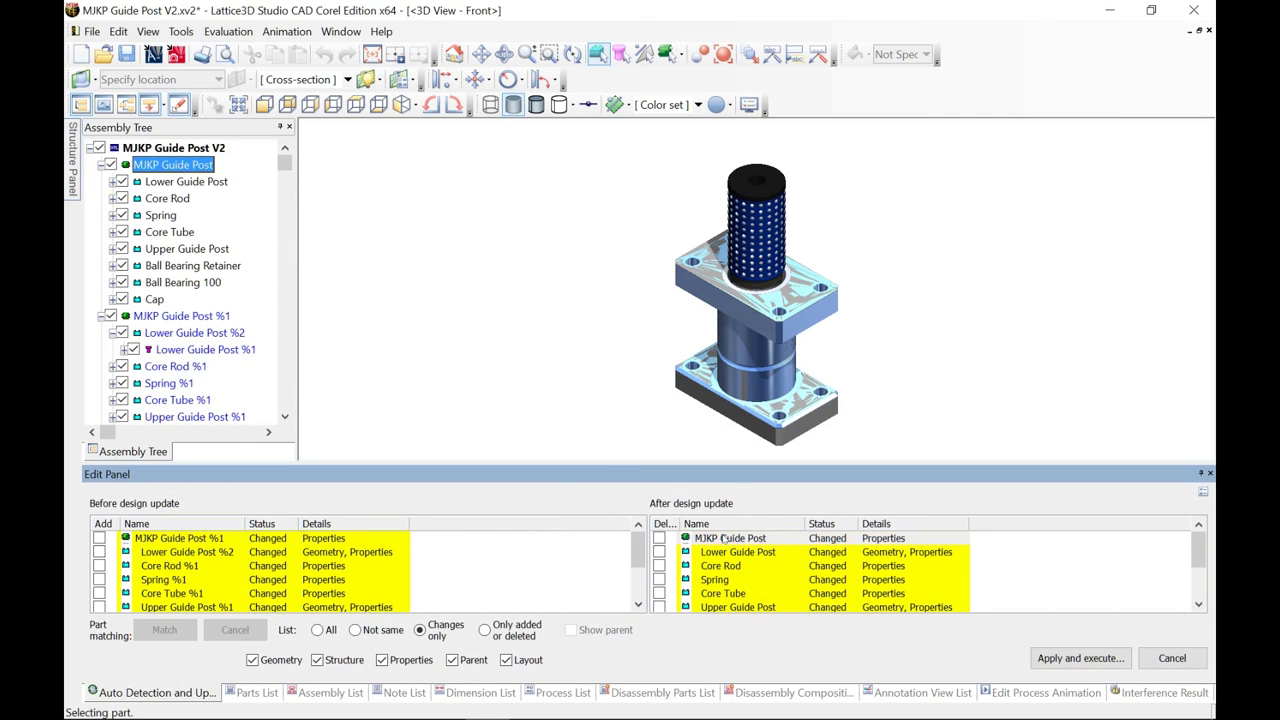
{"action": "left_click", "coordinate": [728, 552]}
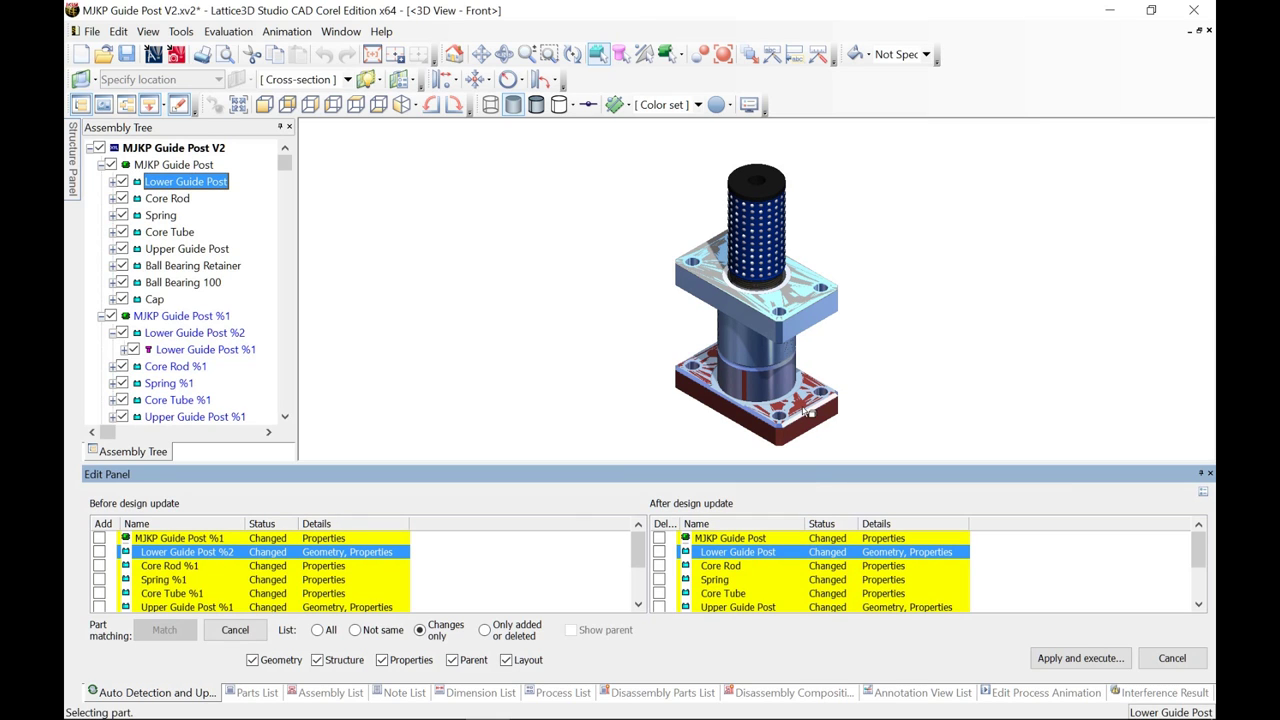
{"action": "left_click", "coordinate": [745, 607]}
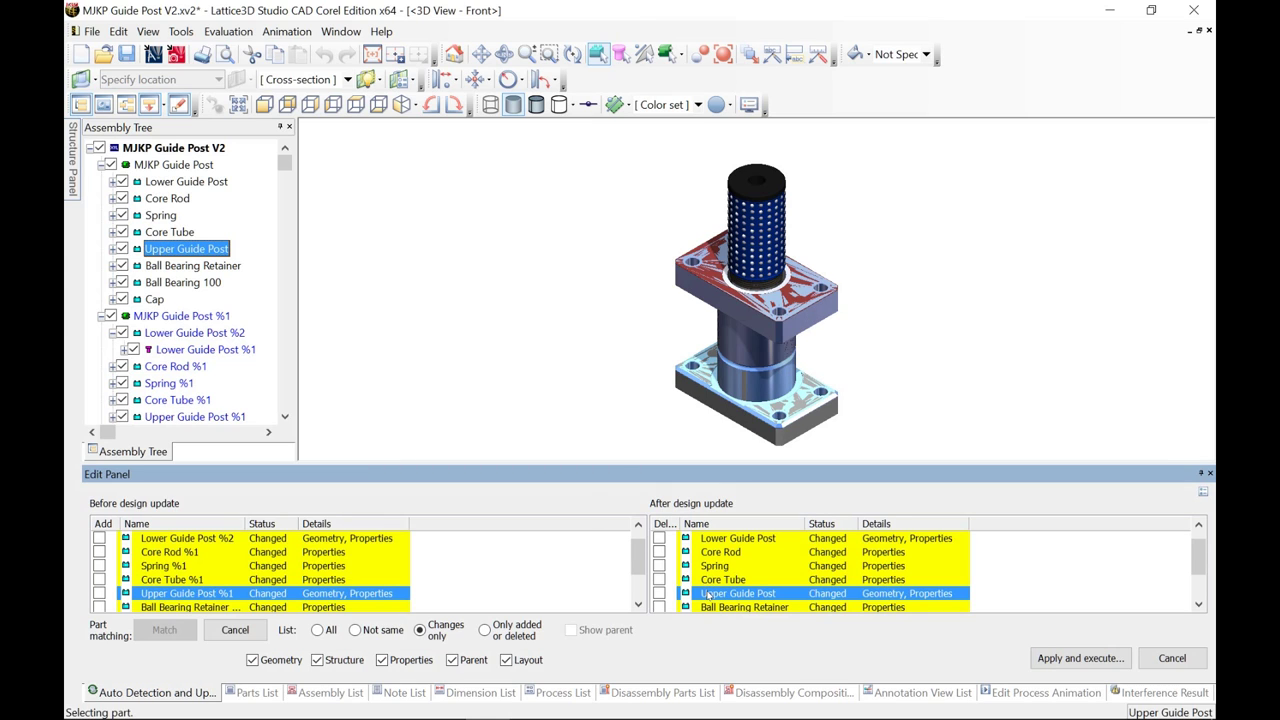
{"action": "scroll", "coordinate": [708, 594], "scroll_direction": "down", "scroll_amount": 1}
{"action": "scroll", "coordinate": [708, 594], "scroll_direction": "up", "scroll_amount": 1}
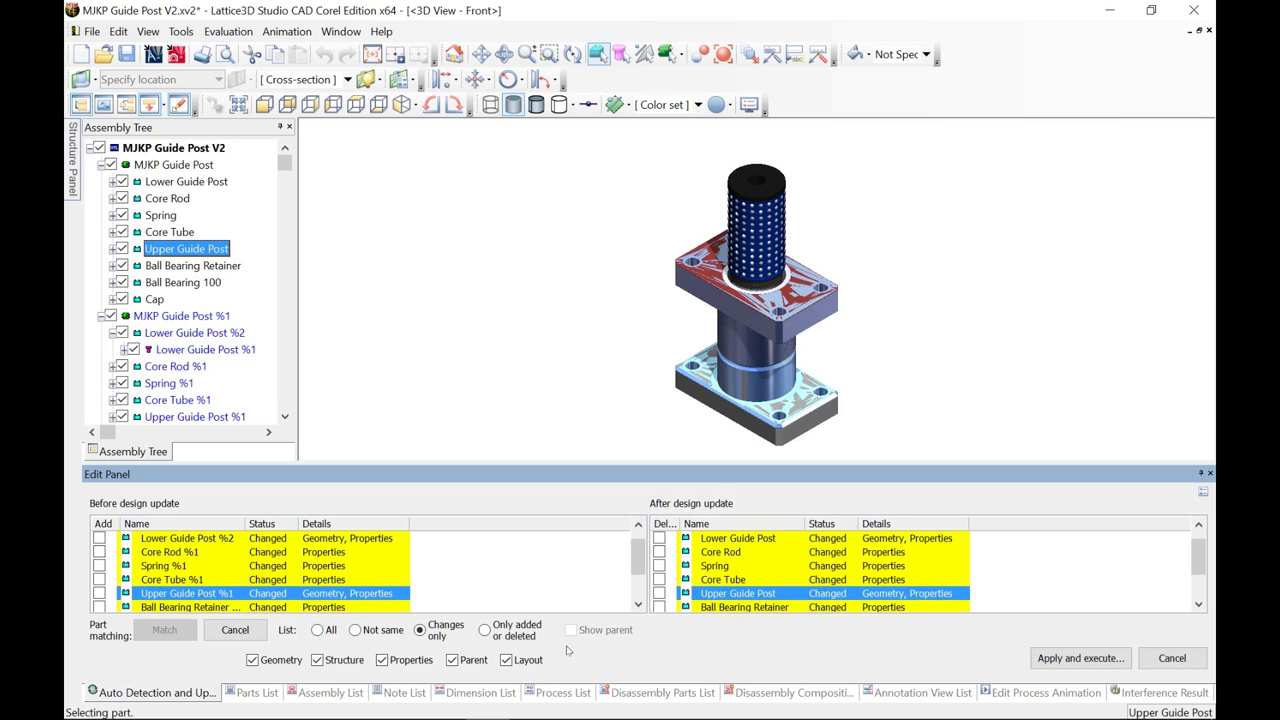
Step: Apply the detected changes with Update illustration in Corel DESIGNER checked, and confirm the update
{"action": "left_click", "coordinate": [1048, 660]}
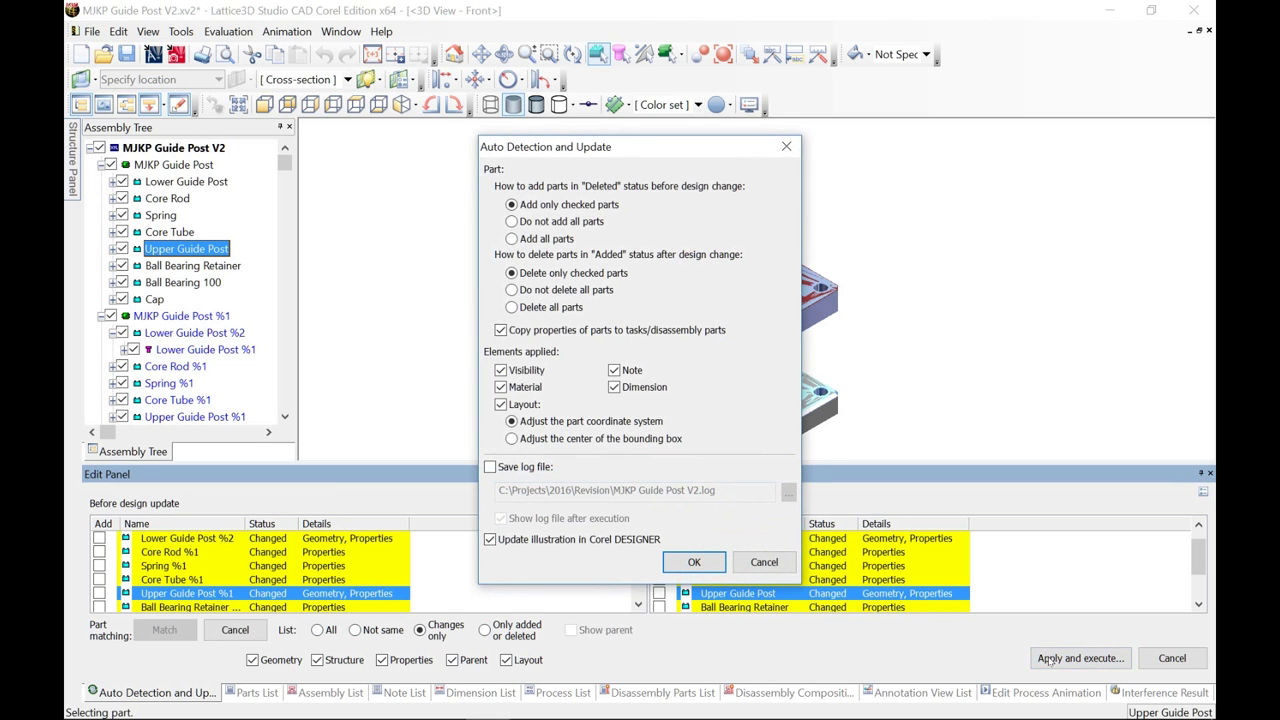
{"action": "left_click_drag", "start_coordinate": [657, 146], "coordinate": [502, 153]}
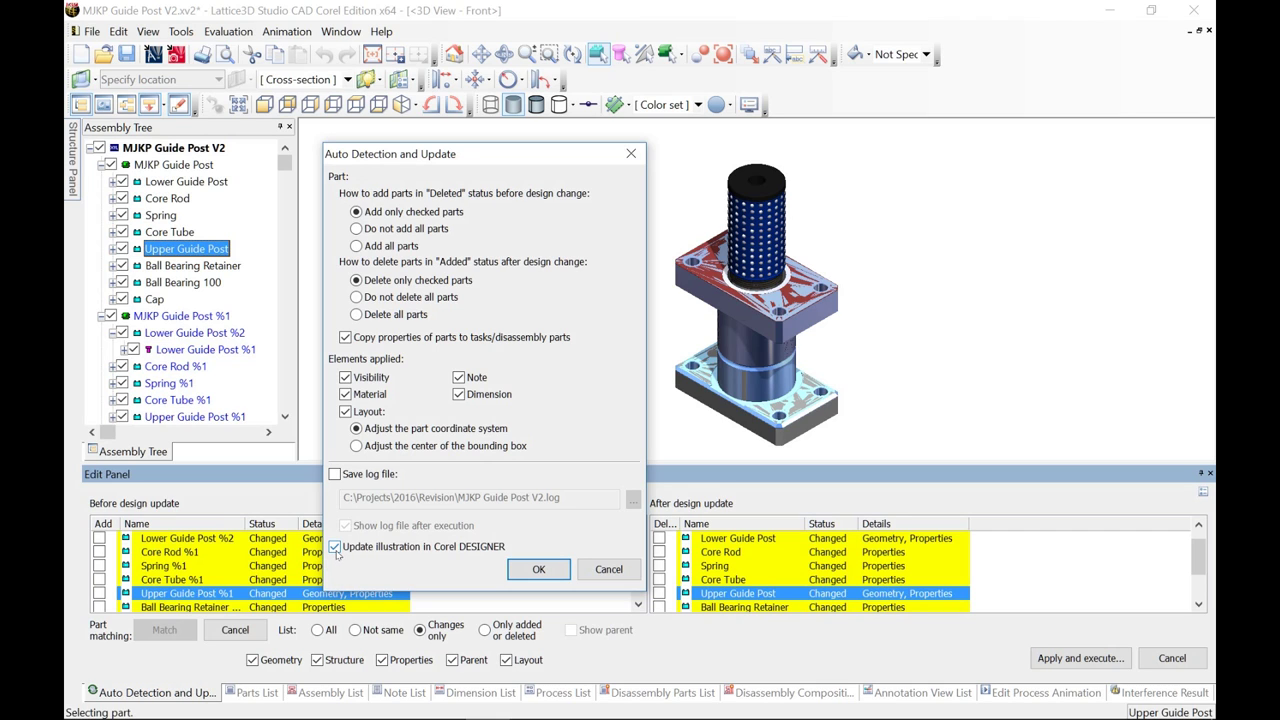
{"action": "left_click", "coordinate": [538, 569]}
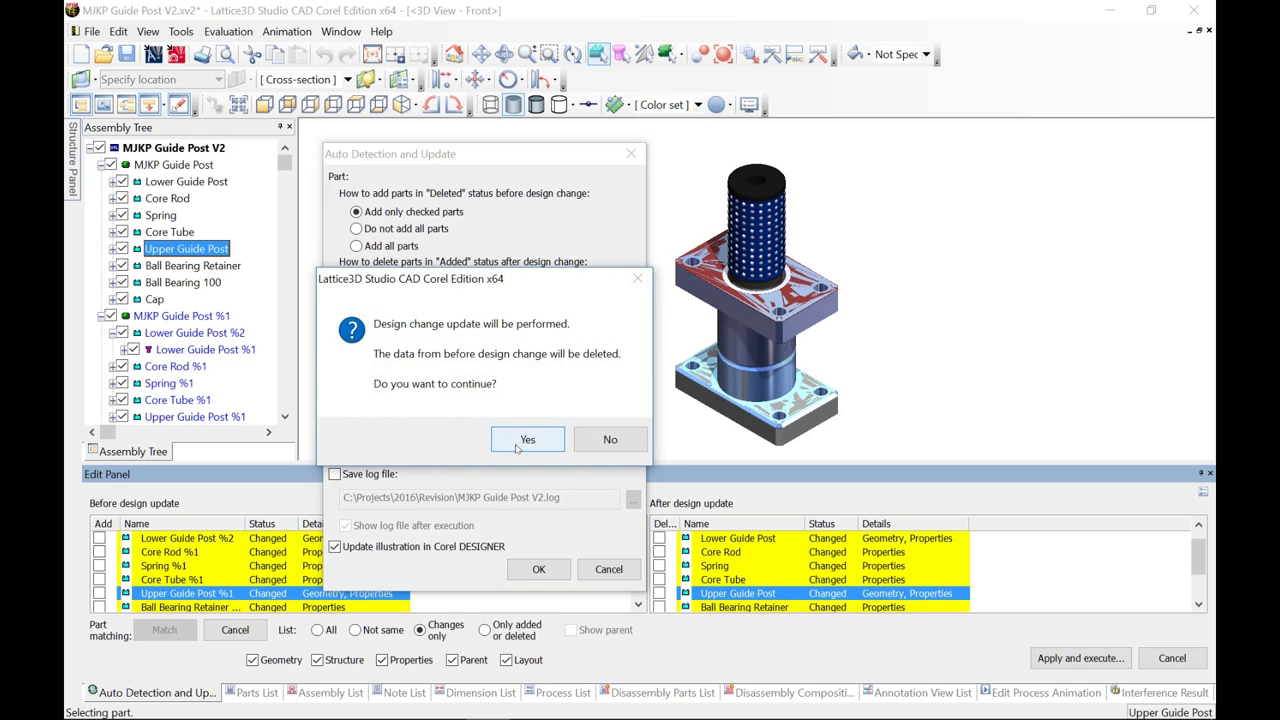
{"action": "left_click", "coordinate": [527, 440]}
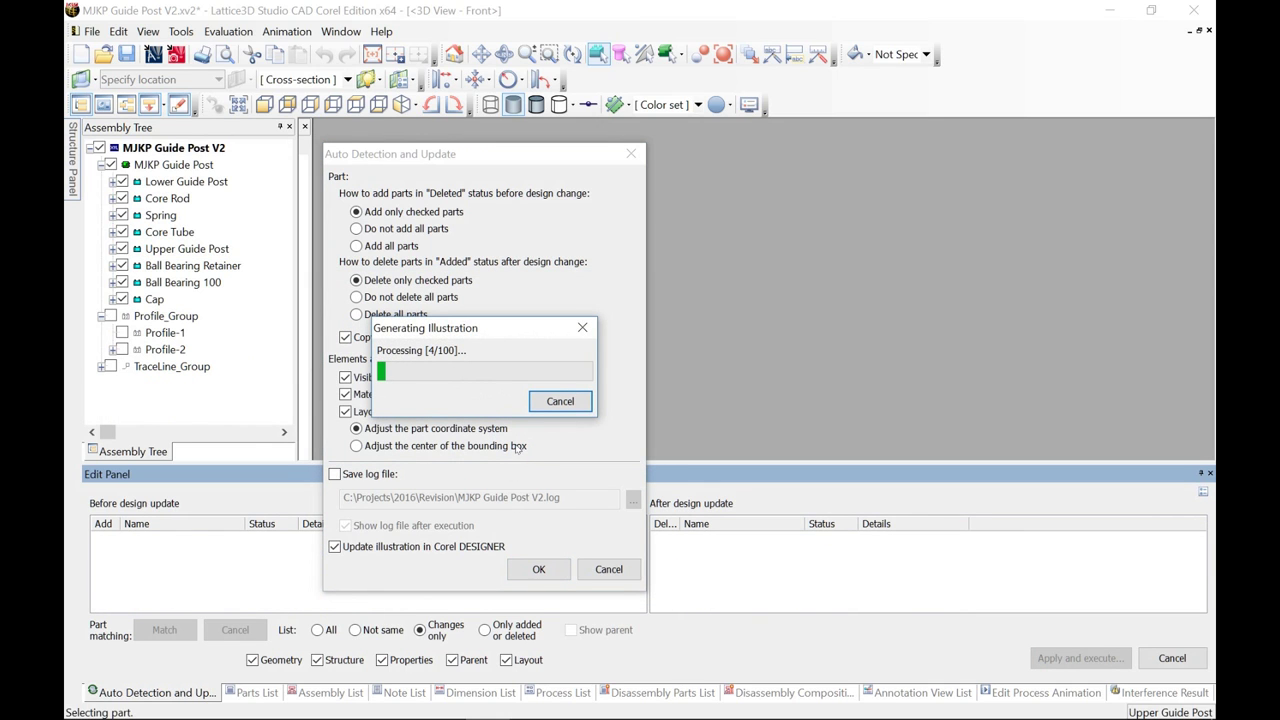
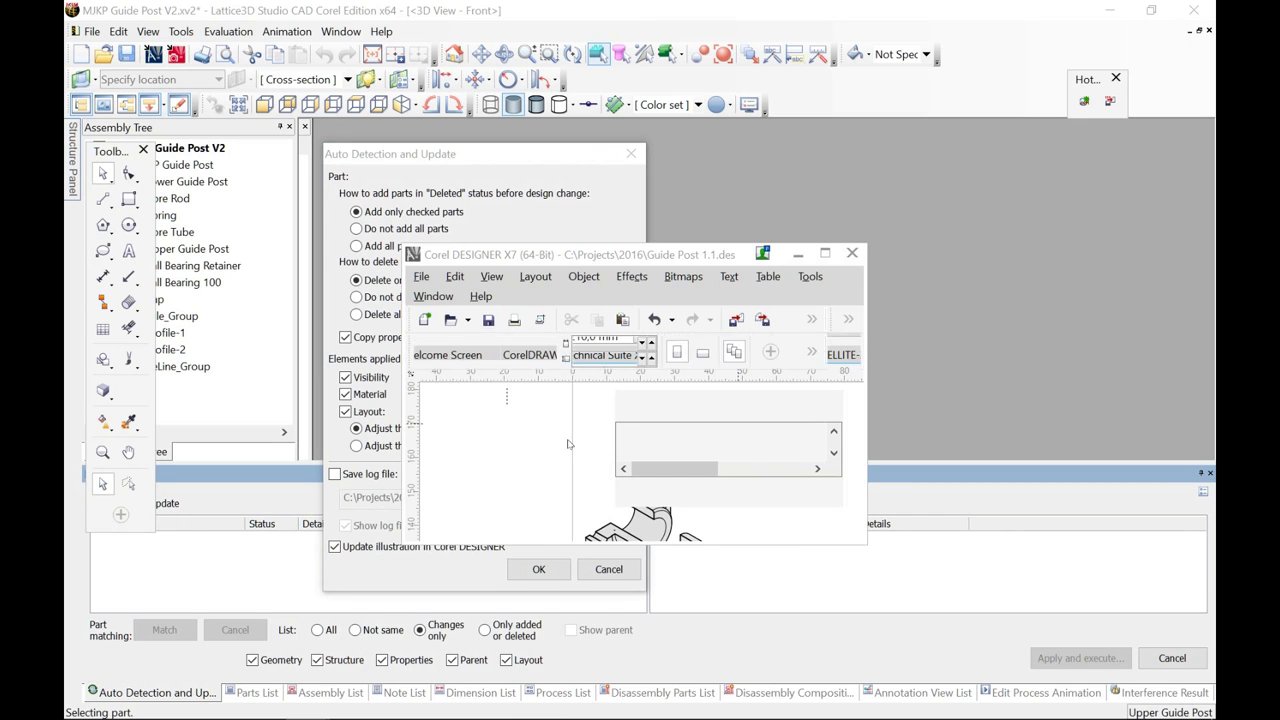
Step: Confirm the illustration update and import the Guide Post SVG with automatic units at 1:1 scale
{"action": "left_click", "coordinate": [580, 532]}
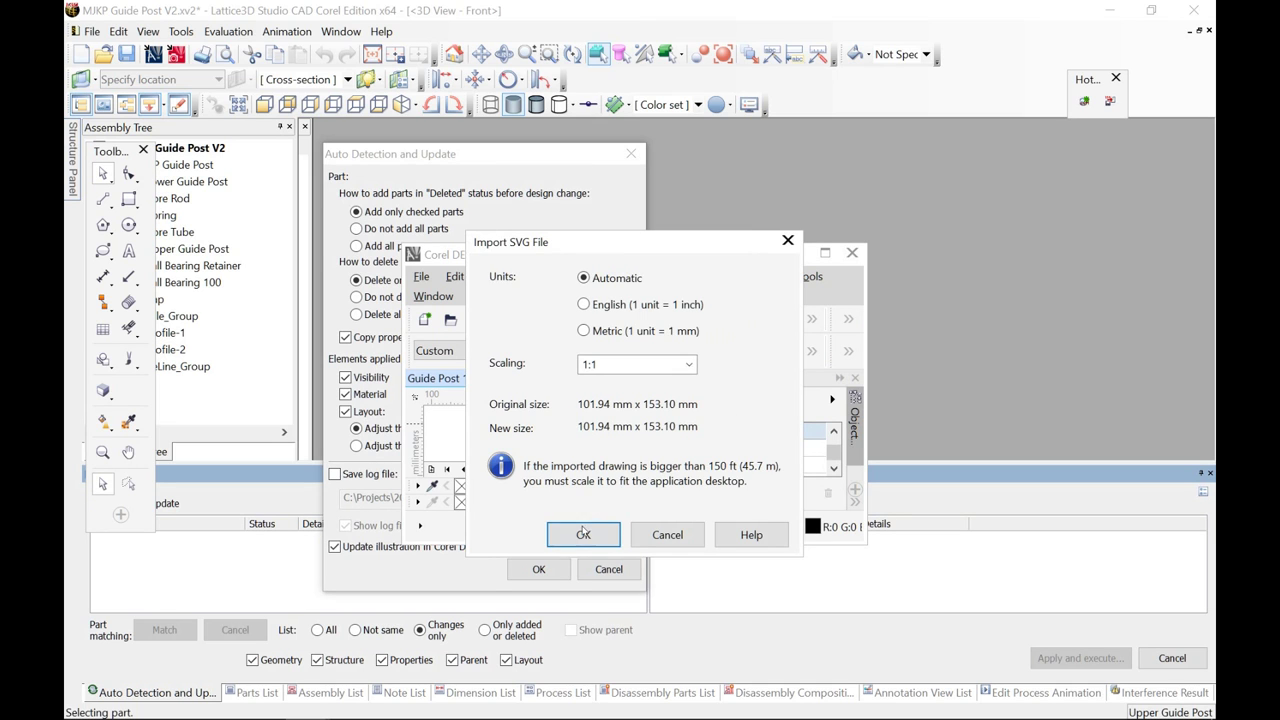
{"action": "left_click", "coordinate": [583, 534]}
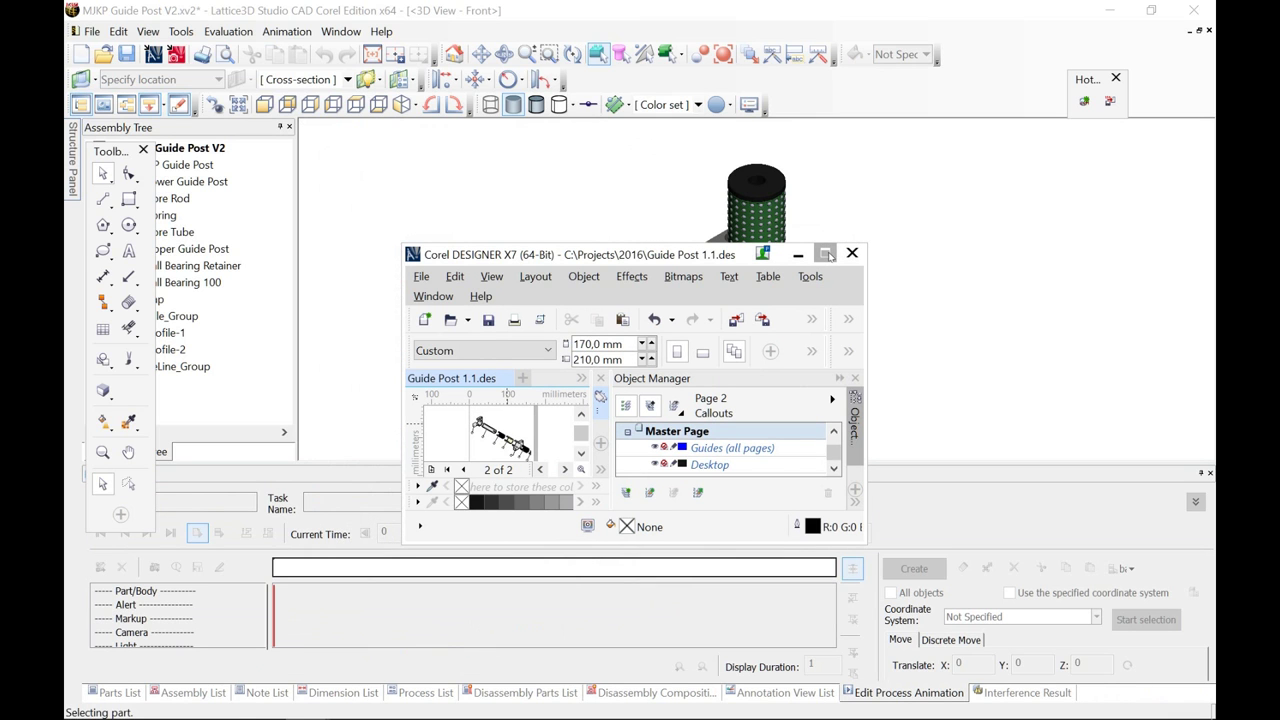
Step: Maximize Corel DESIGNER, check the exploded page 2 and assembled page 1 illustrations, then return to Lattice3D
{"action": "left_click", "coordinate": [825, 254]}
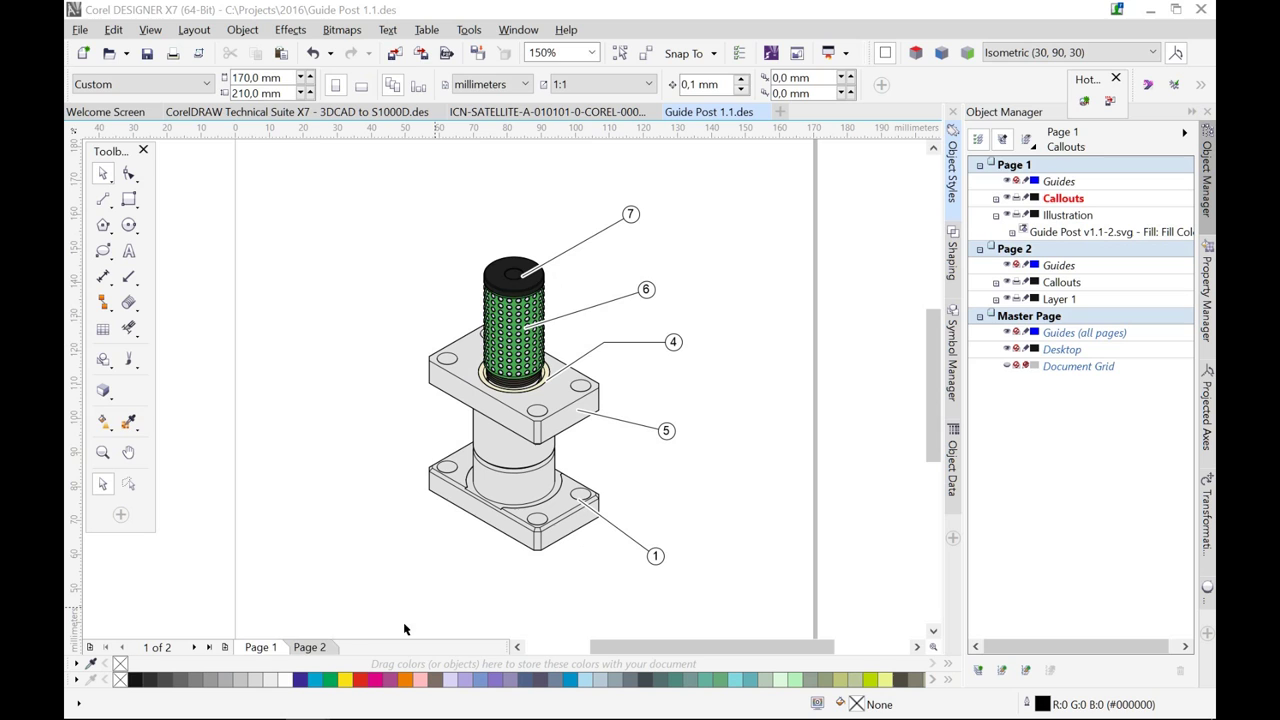
{"action": "left_click", "coordinate": [314, 648]}
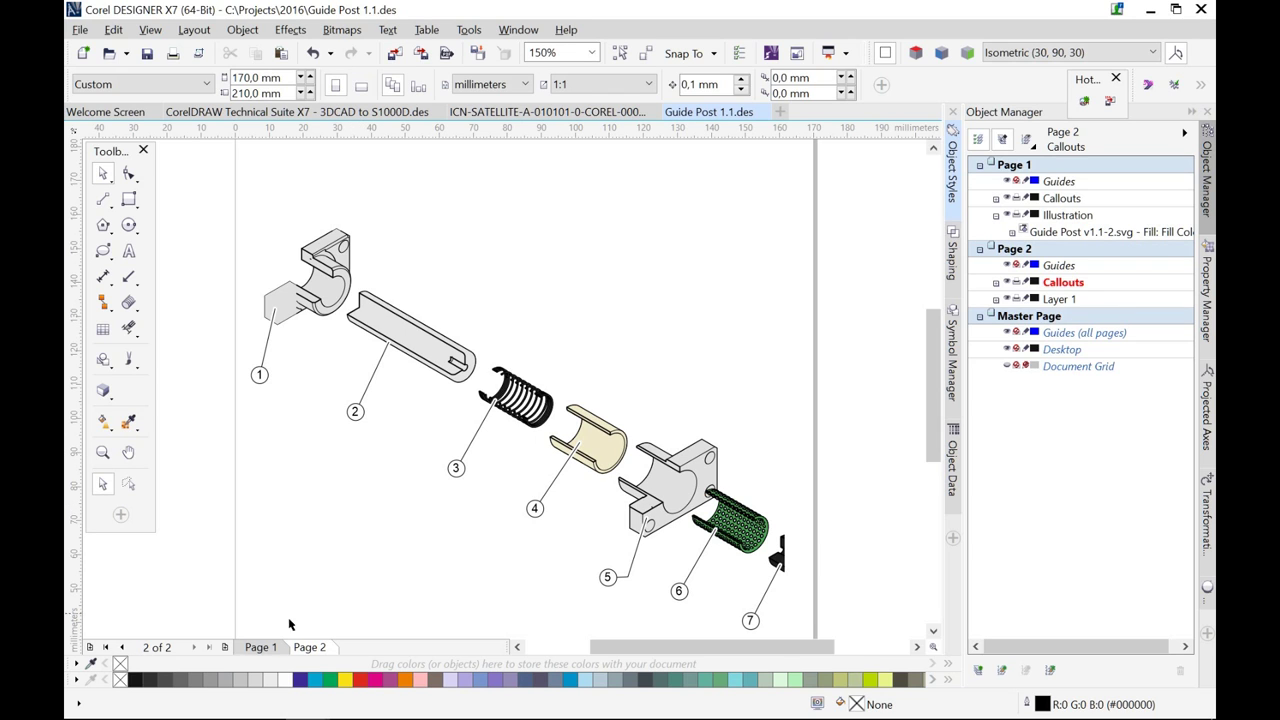
{"action": "left_click", "coordinate": [265, 648]}
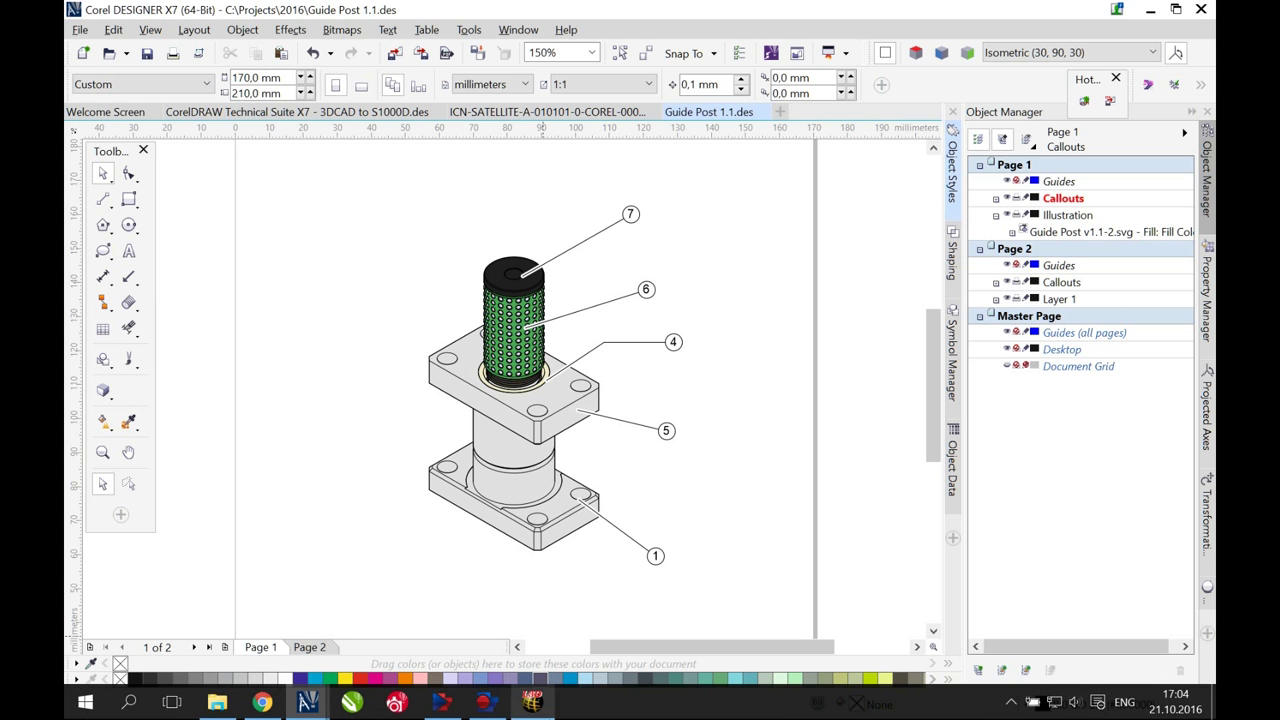
{"action": "left_click", "coordinate": [534, 703]}
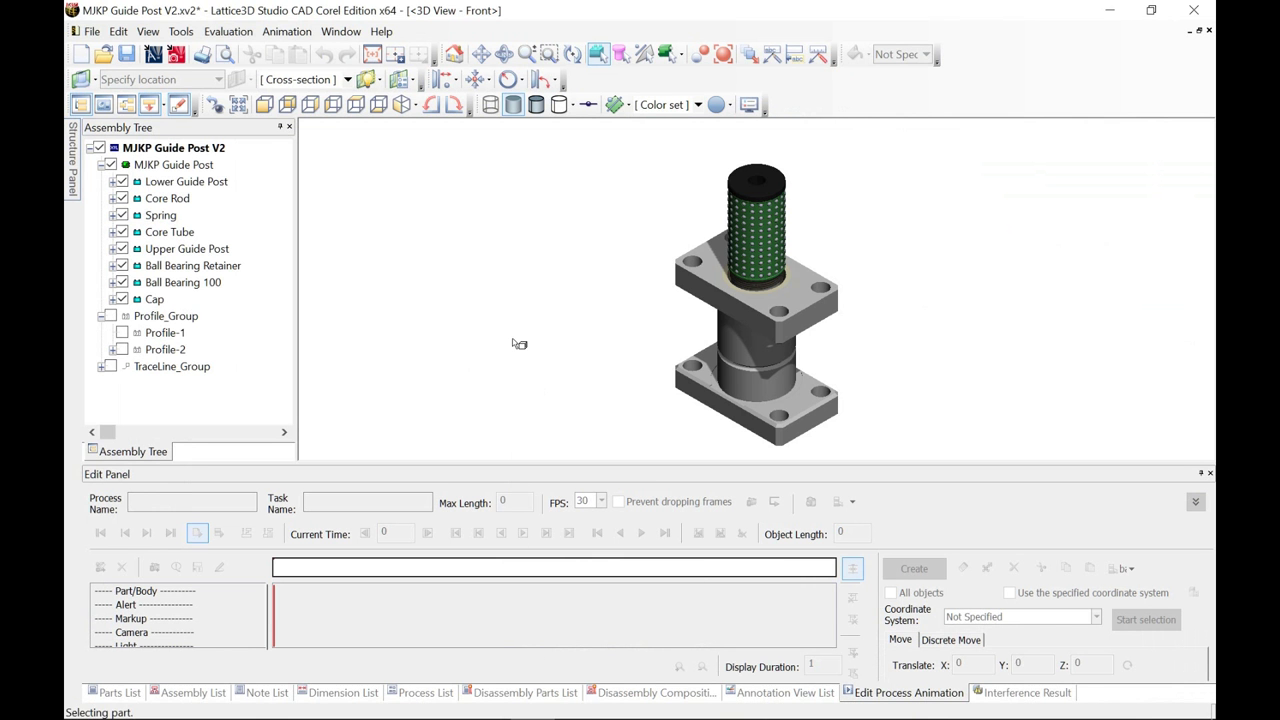
Step: Hide the Edit Panel and view the Section 2, Illustration-1, Exploded View, Initial-Snapshot and Iso View 1 snapshots
{"action": "left_click", "coordinate": [1201, 474]}
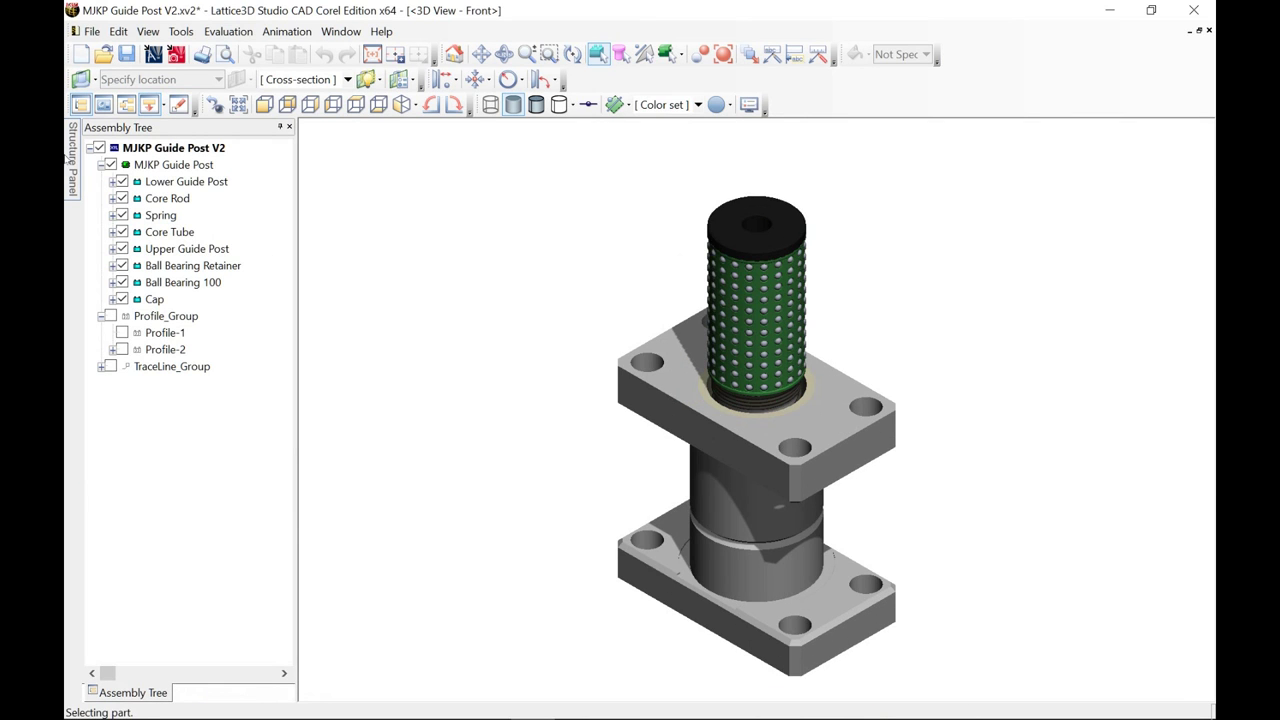
{"action": "mouse_move", "coordinate": [77, 163]}
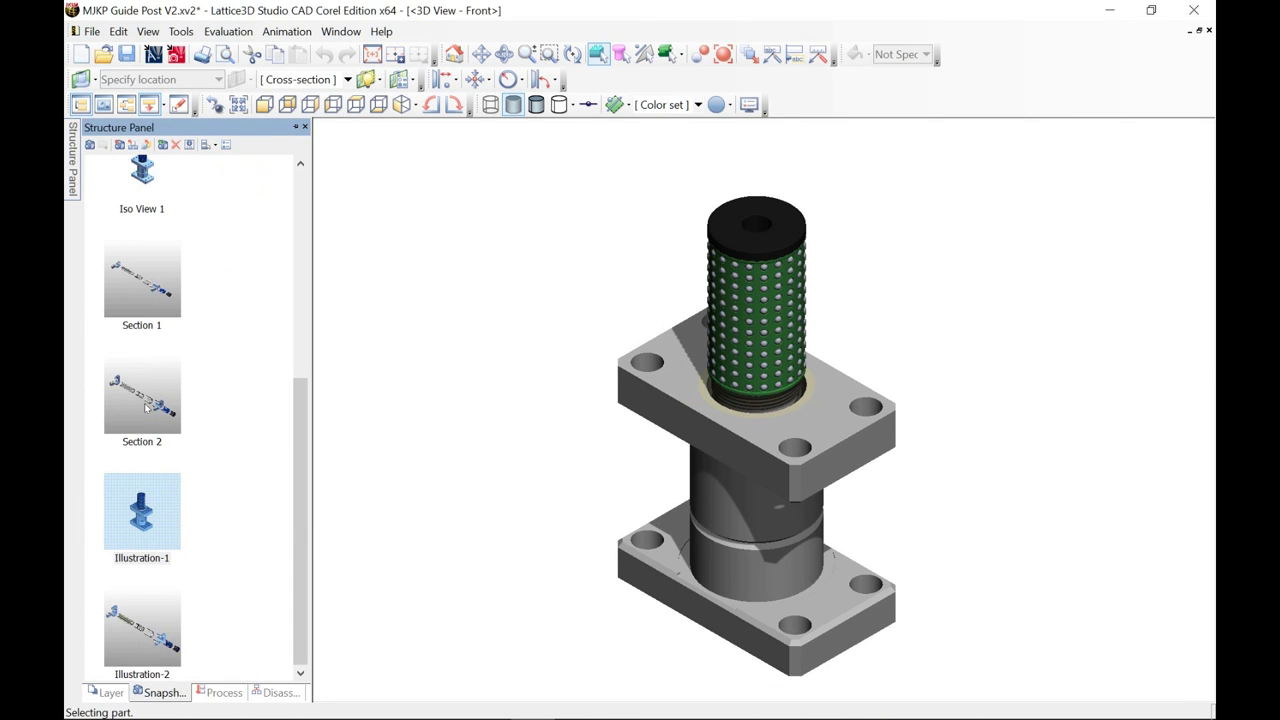
{"action": "left_click", "coordinate": [145, 407]}
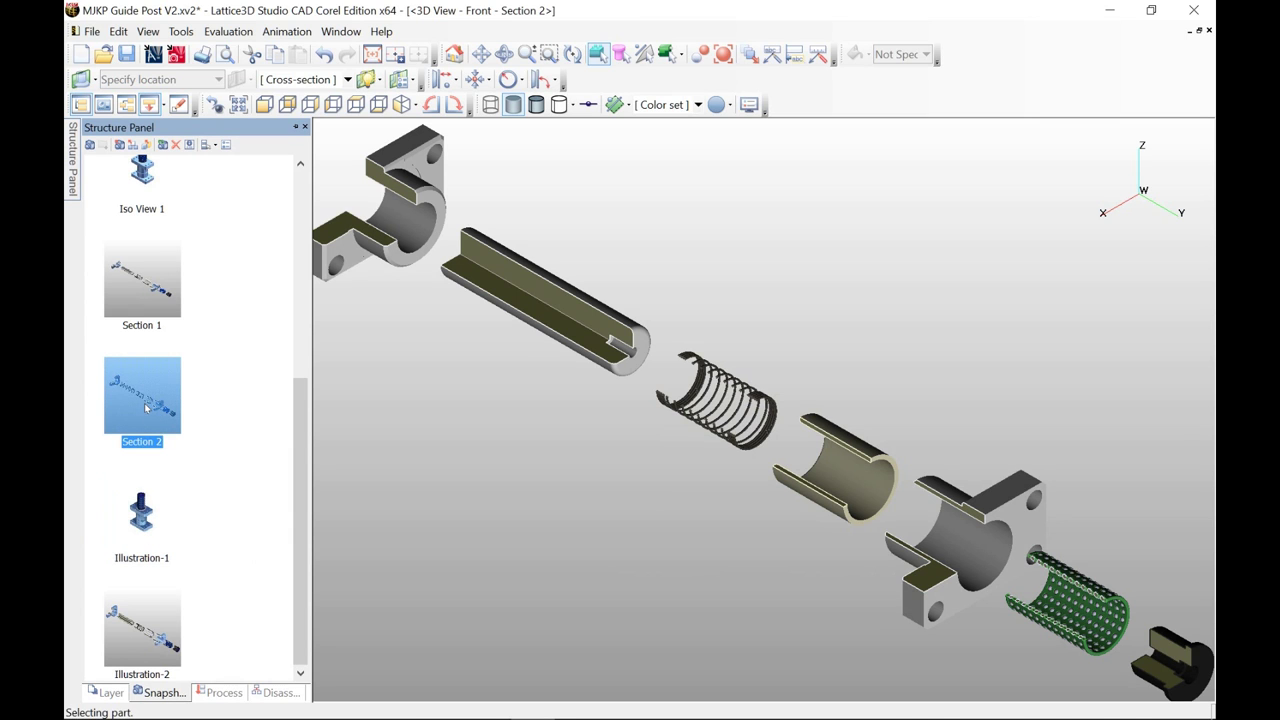
{"action": "left_click", "coordinate": [141, 519]}
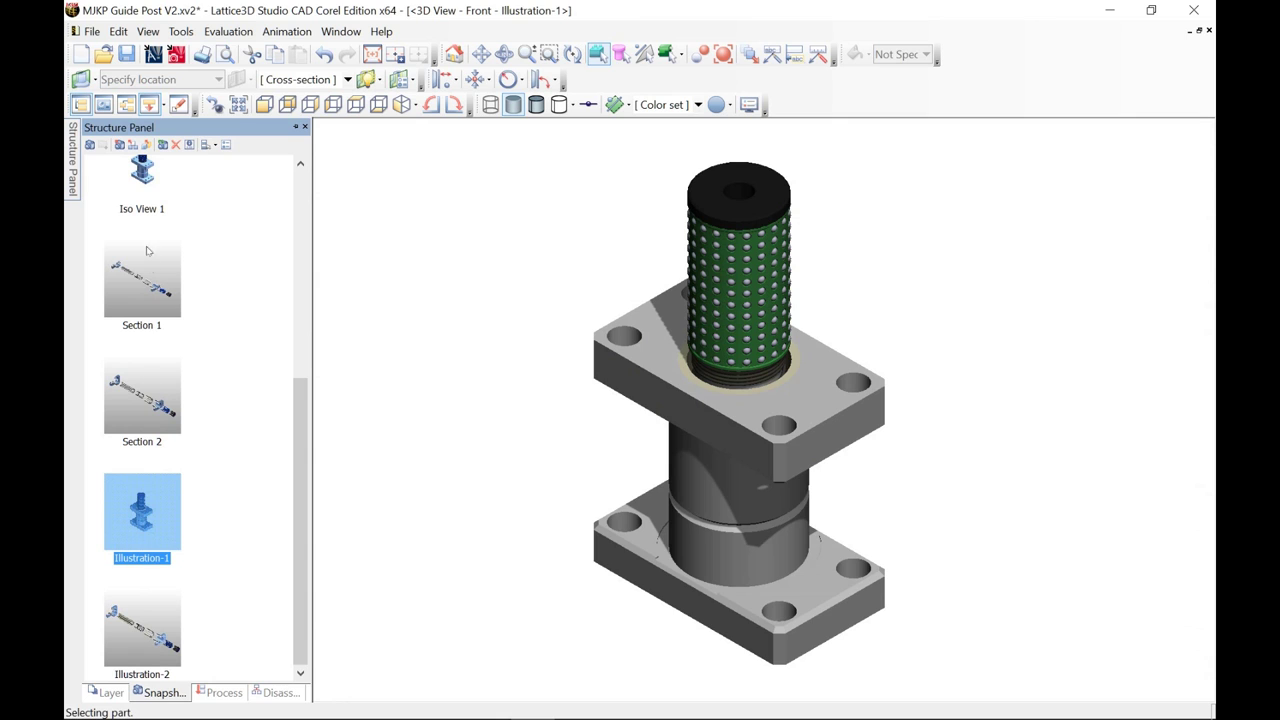
{"action": "scroll", "coordinate": [144, 247], "scroll_direction": "up", "scroll_amount": 5}
{"action": "left_click", "coordinate": [137, 451]}
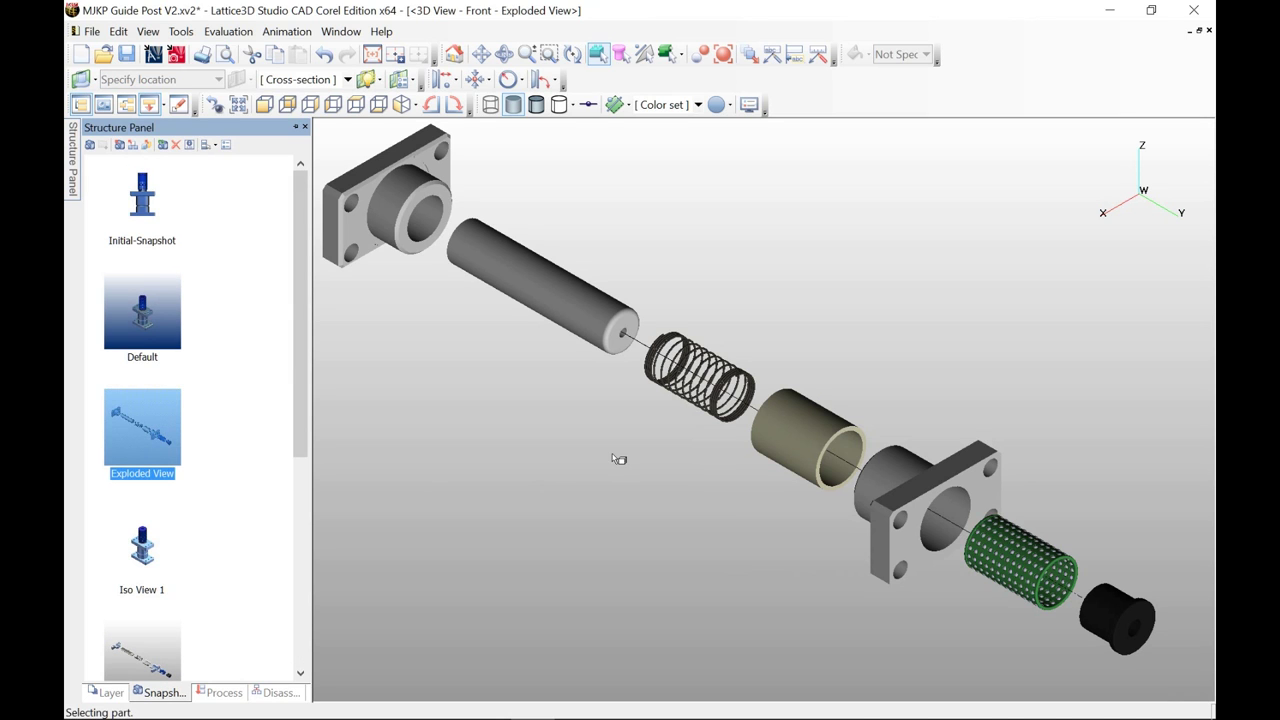
{"action": "left_click", "coordinate": [140, 205]}
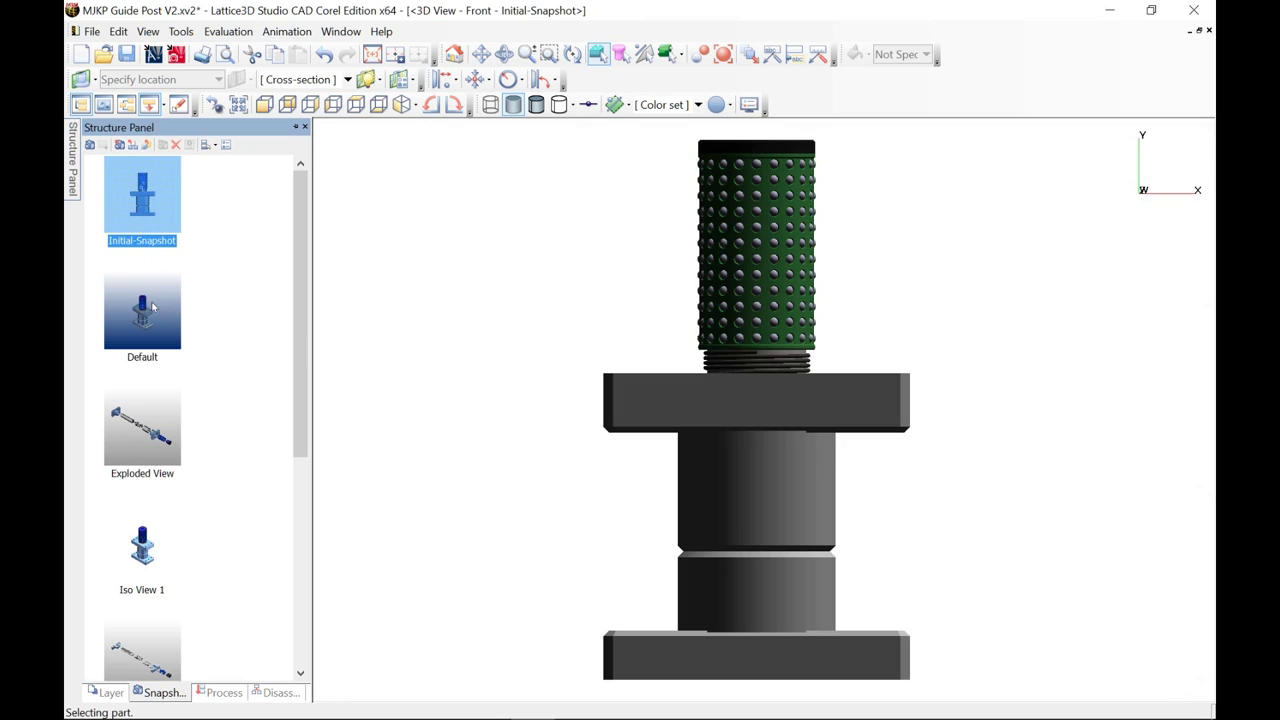
{"action": "left_click", "coordinate": [138, 544]}
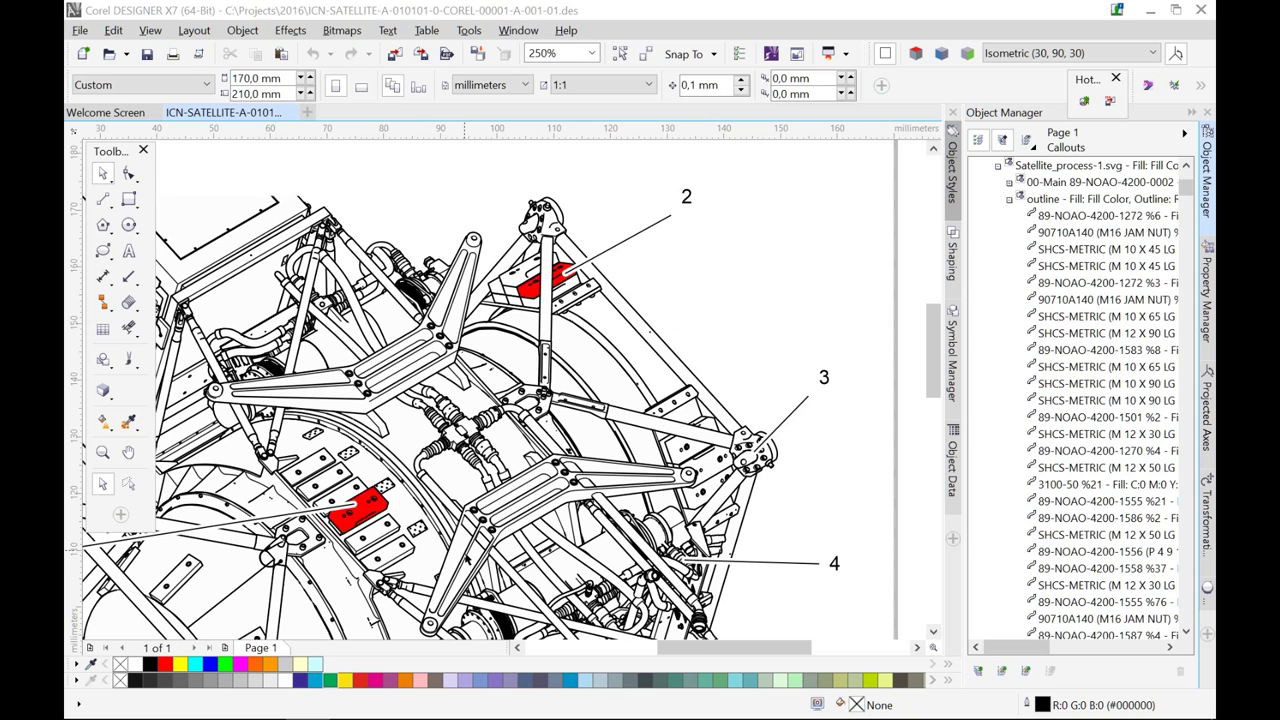
Step: Show the Projected Axes settings and load the Satellite (31, 73, 47) projection preset
{"action": "scroll", "coordinate": [474, 560], "scroll_direction": "down", "scroll_amount": 2}
{"action": "left_click", "coordinate": [1208, 427]}
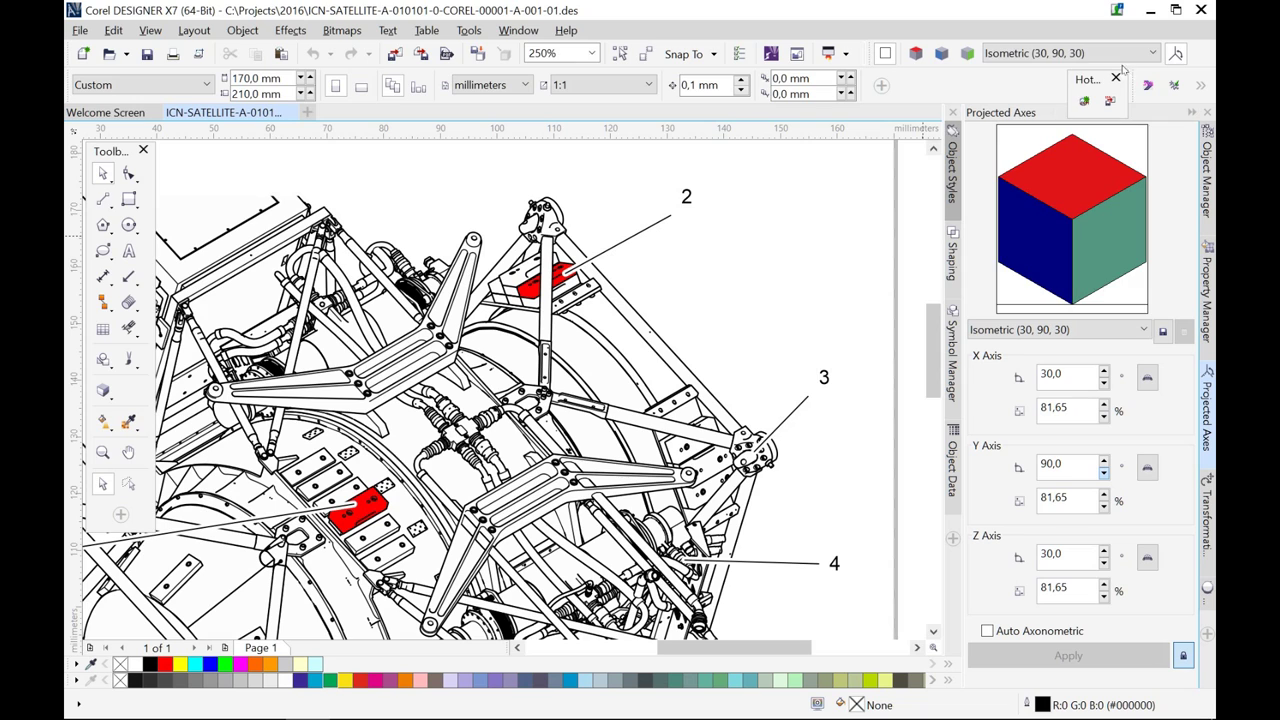
{"action": "left_click", "coordinate": [1154, 54]}
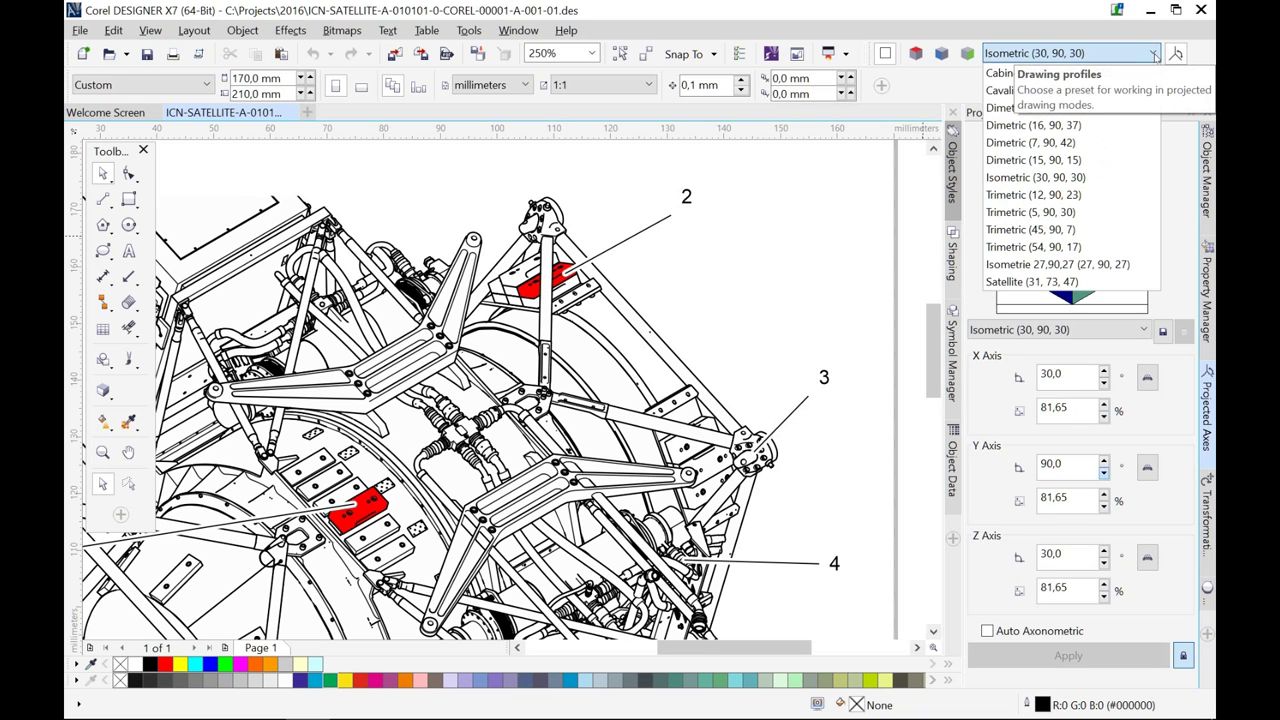
{"action": "left_click", "coordinate": [1075, 284]}
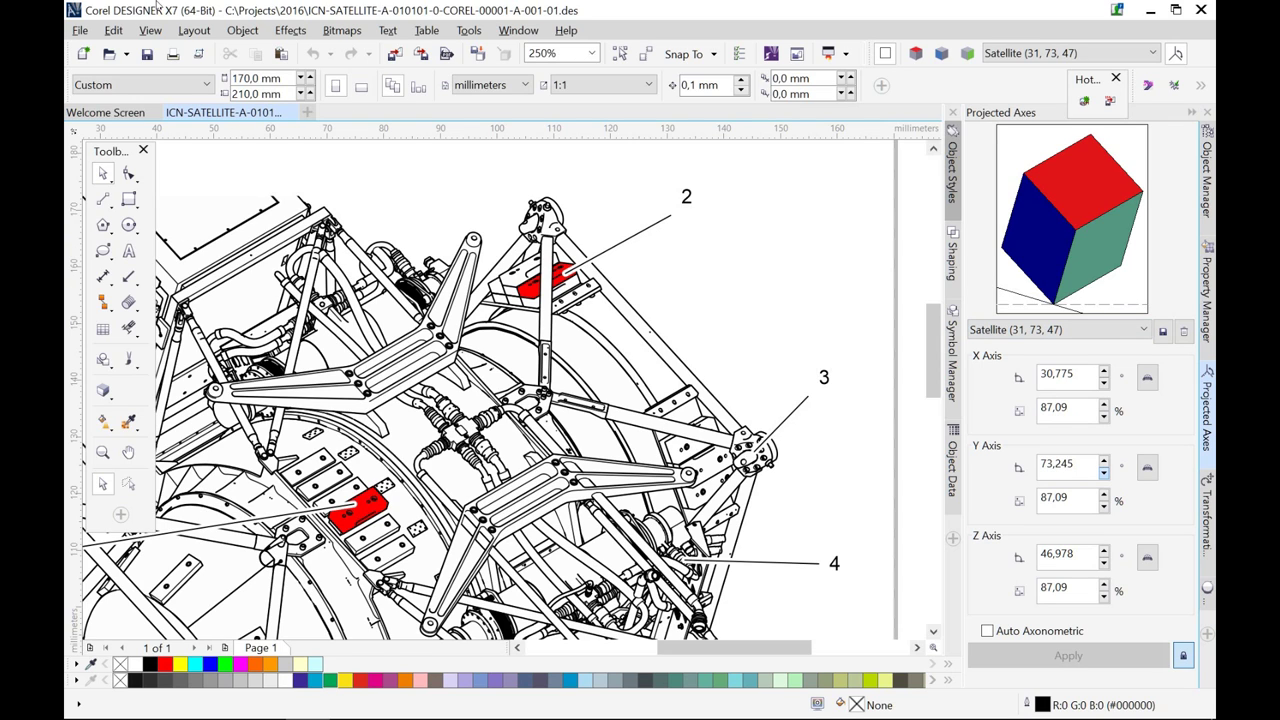
{"action": "left_click", "coordinate": [145, 31]}
Step: Turn on the document grid and draw three projected rectangle faces forming a cube beside callout 2
{"action": "mouse_move", "coordinate": [186, 364]}
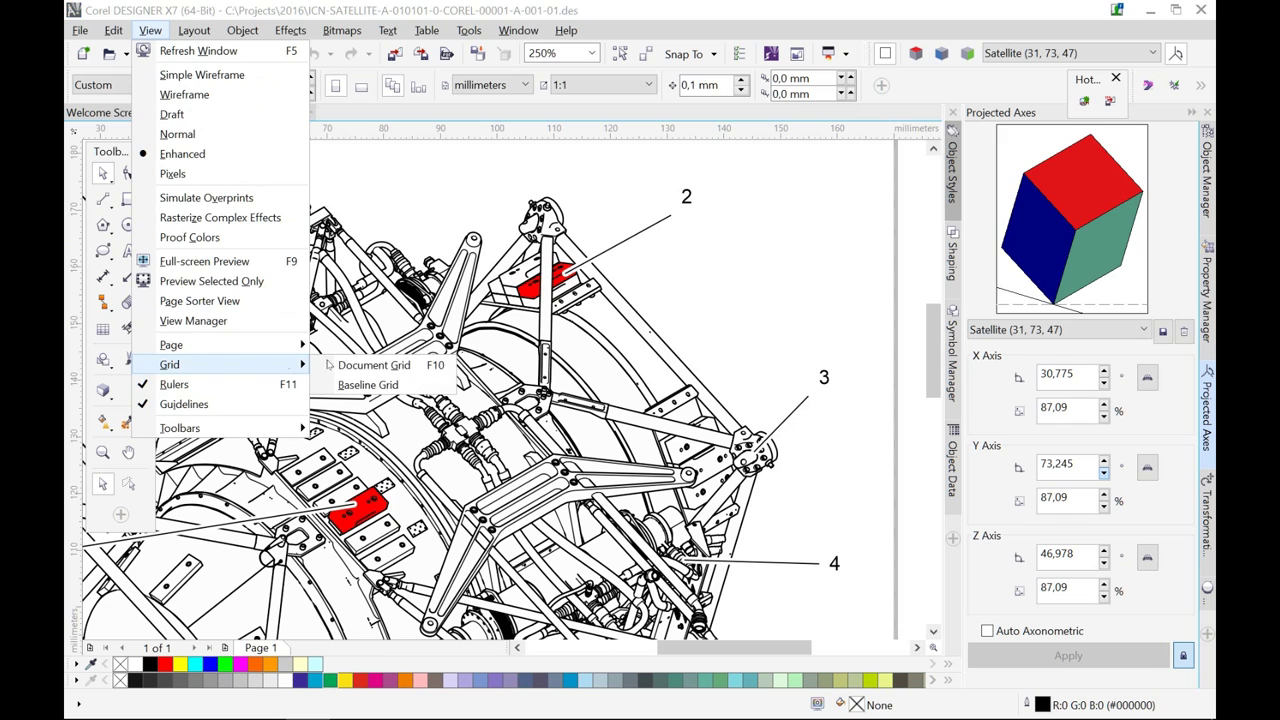
{"action": "left_click", "coordinate": [327, 365]}
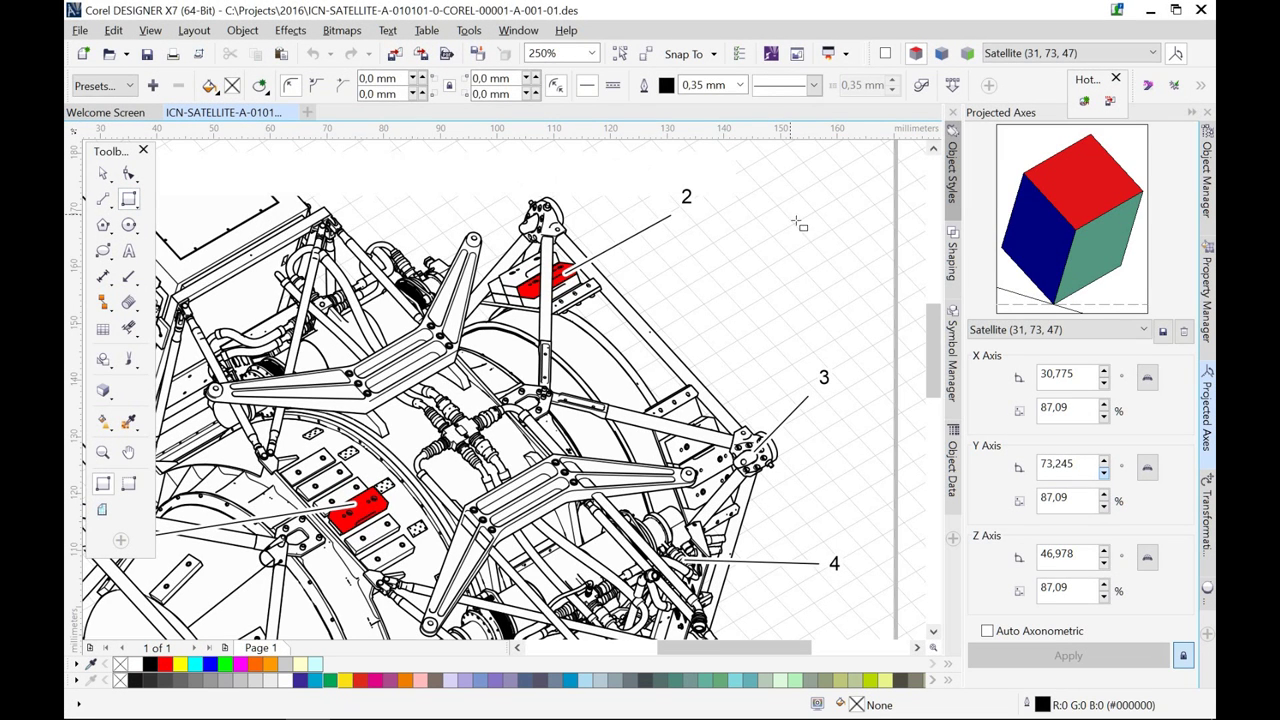
{"action": "left_click_drag", "start_coordinate": [788, 212], "coordinate": [767, 300]}
{"action": "left_click", "coordinate": [943, 53]}
{"action": "mouse_move", "coordinate": [719, 250]}
{"action": "left_mouse_down"}
{"action": "mouse_move", "coordinate": [748, 300]}
{"action": "mouse_move", "coordinate": [768, 305]}
{"action": "left_mouse_up"}
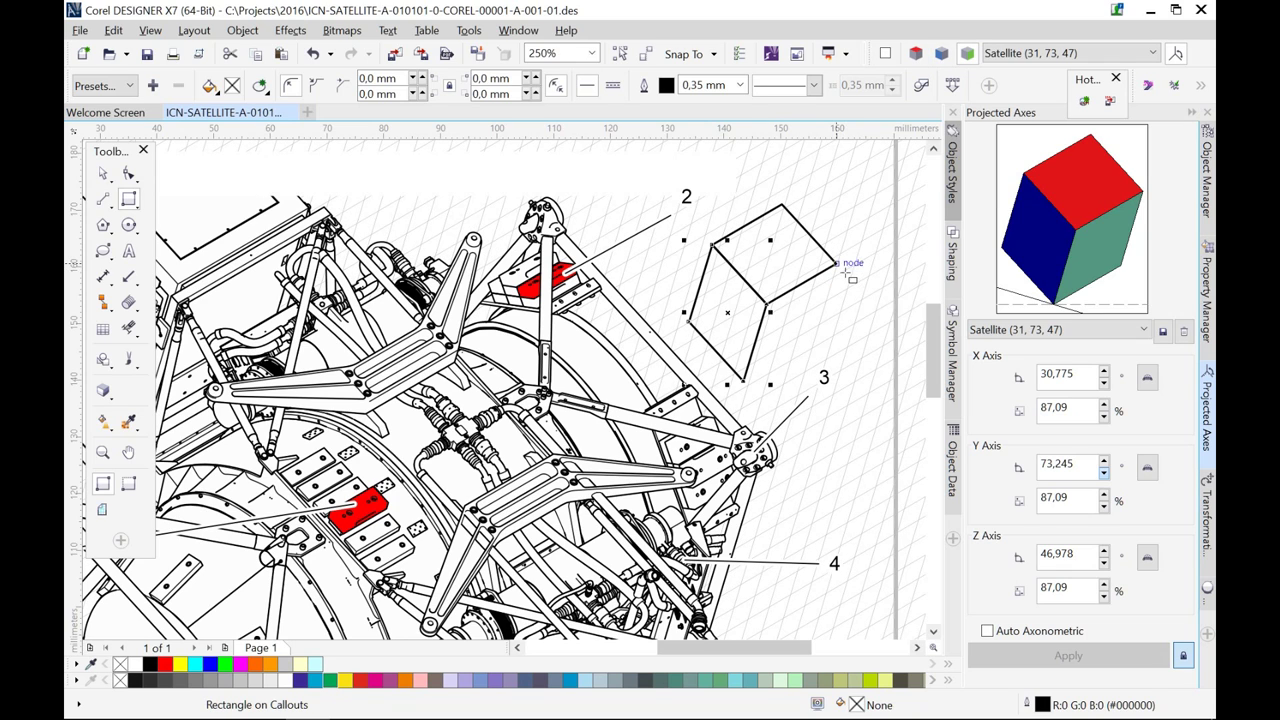
{"action": "left_click_drag", "start_coordinate": [838, 264], "coordinate": [745, 382]}
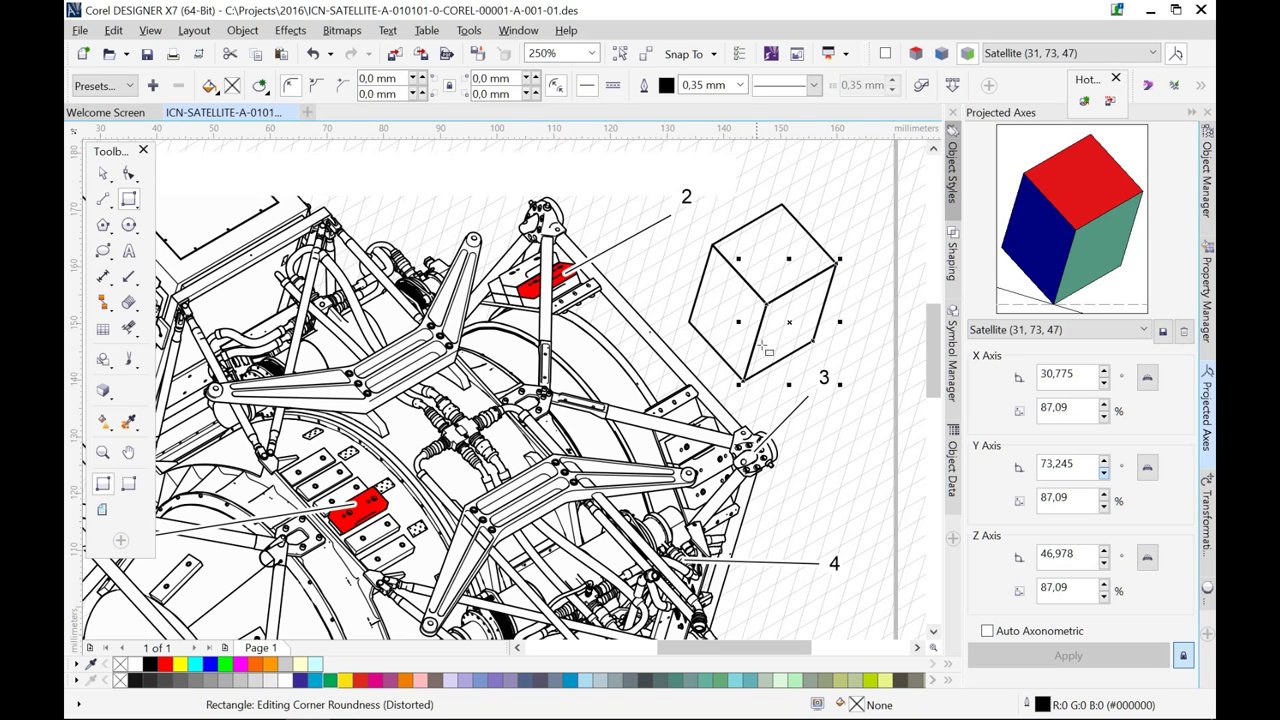
{"action": "key", "text": "Escape"}
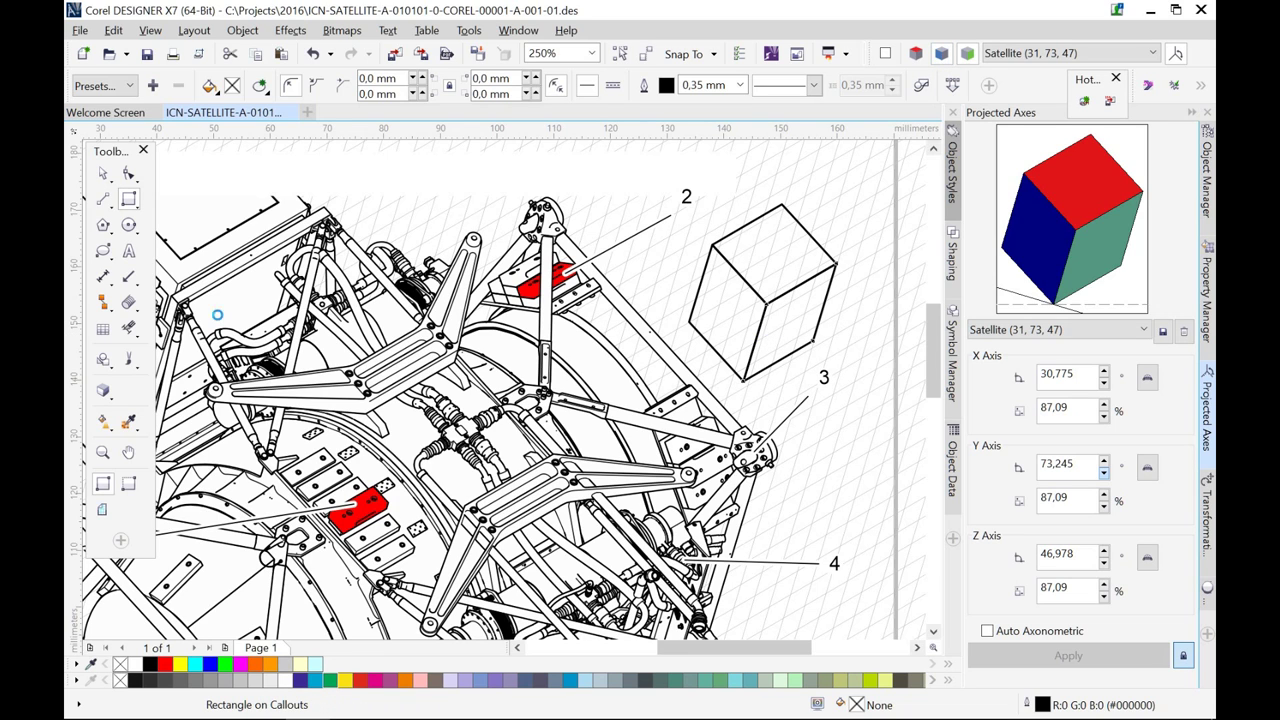
{"action": "left_click", "coordinate": [134, 309]}
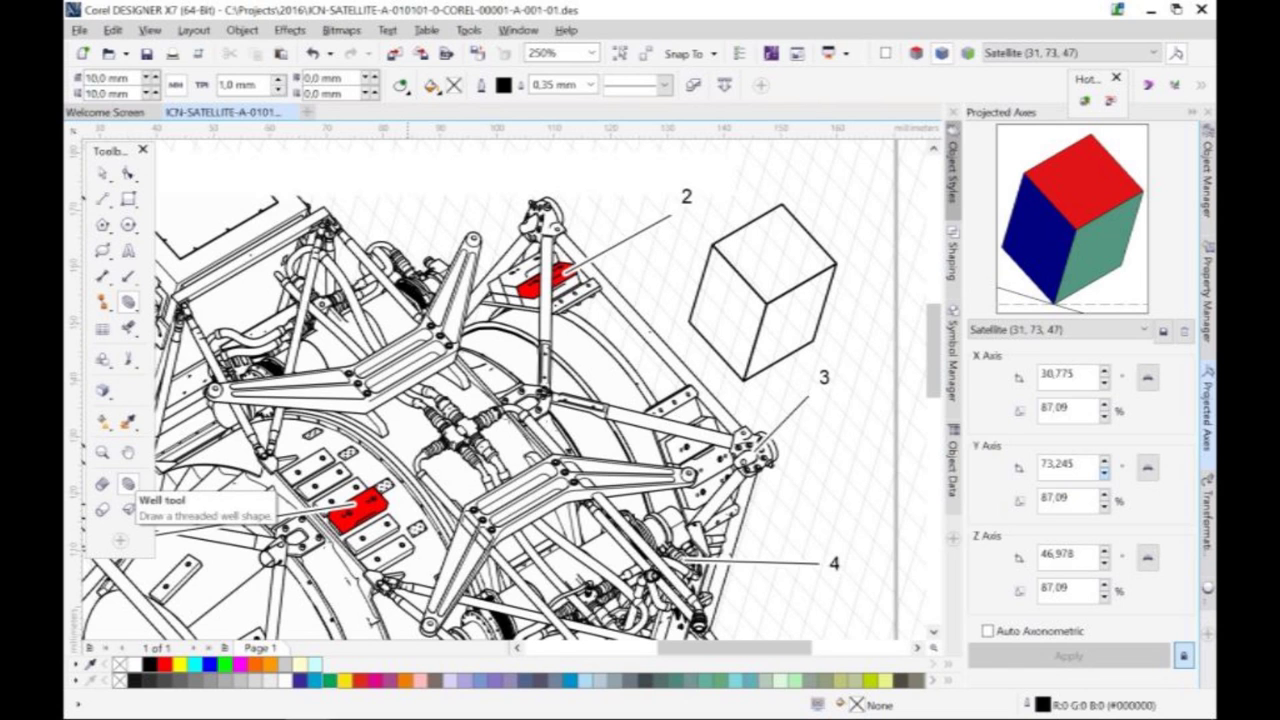
Step: Draw a projected threaded hole on the cube's front face with 2,0 mm length and 0,7 mm pitch, then select it
{"action": "left_click", "coordinate": [734, 318]}
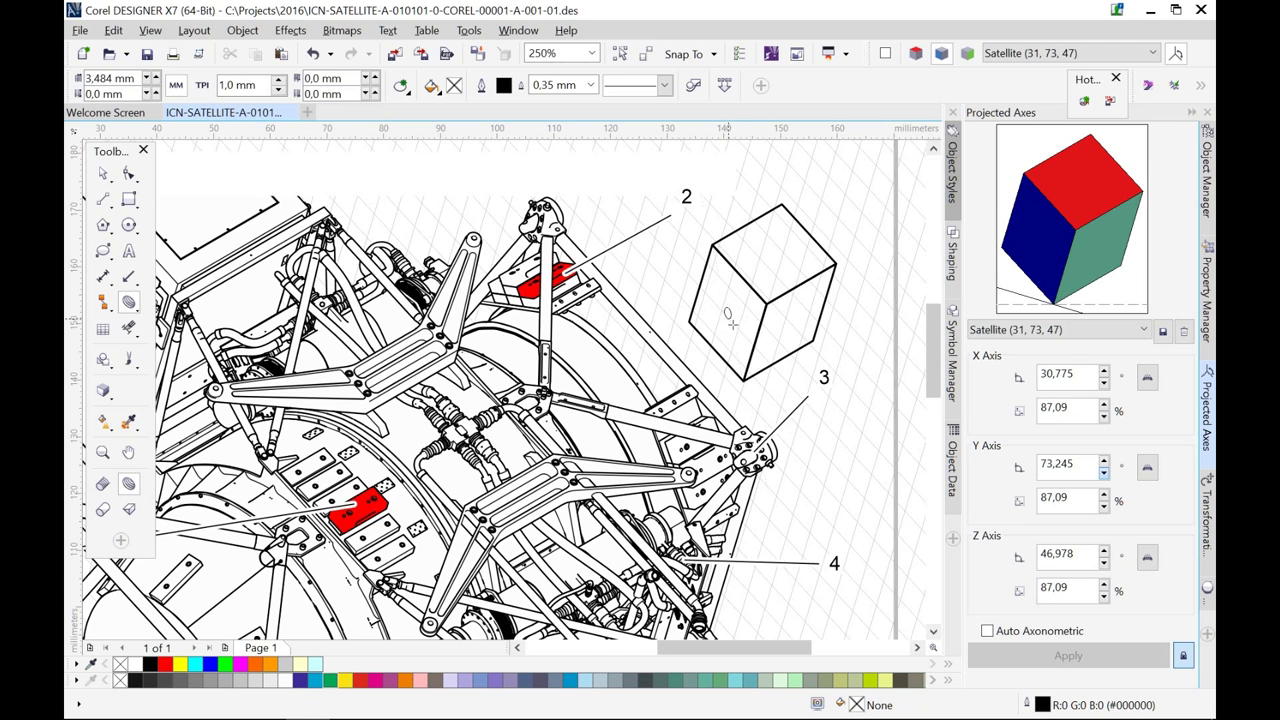
{"action": "left_click_drag", "start_coordinate": [734, 324], "coordinate": [741, 320]}
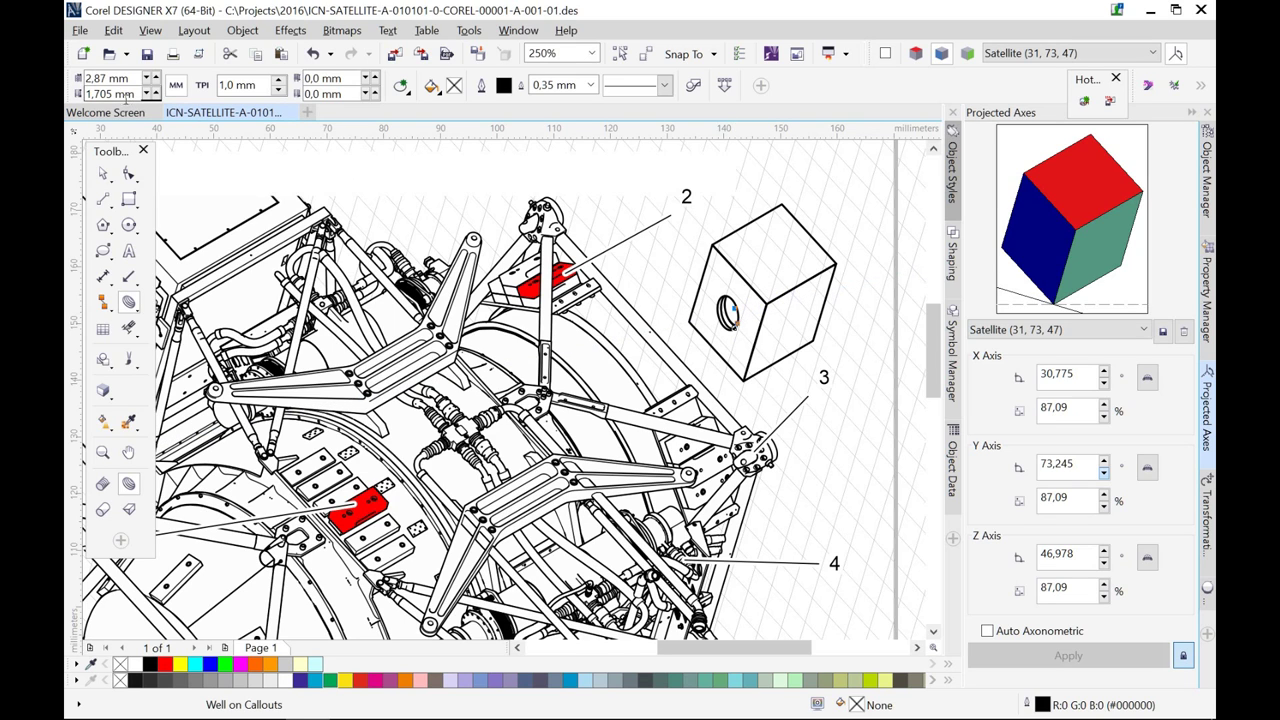
{"action": "left_click_drag", "start_coordinate": [120, 94], "coordinate": [86, 94]}
{"action": "type", "text": "2"}
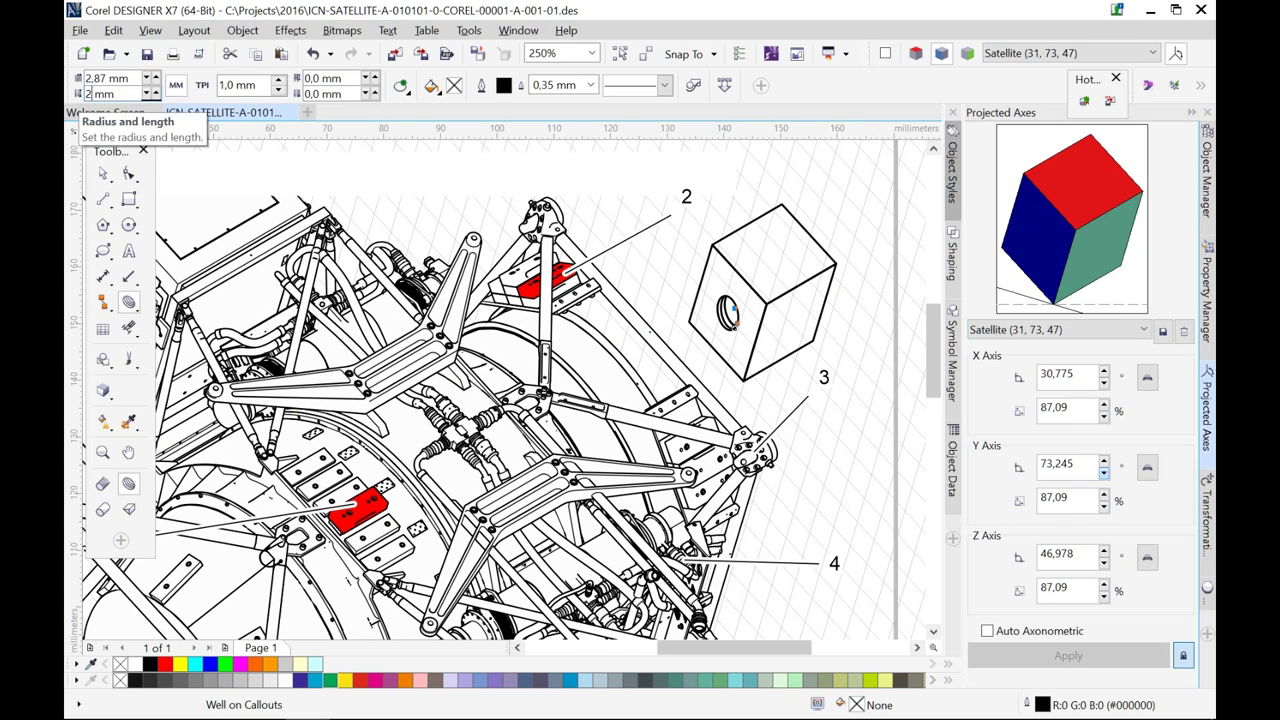
{"action": "key", "text": "Return"}
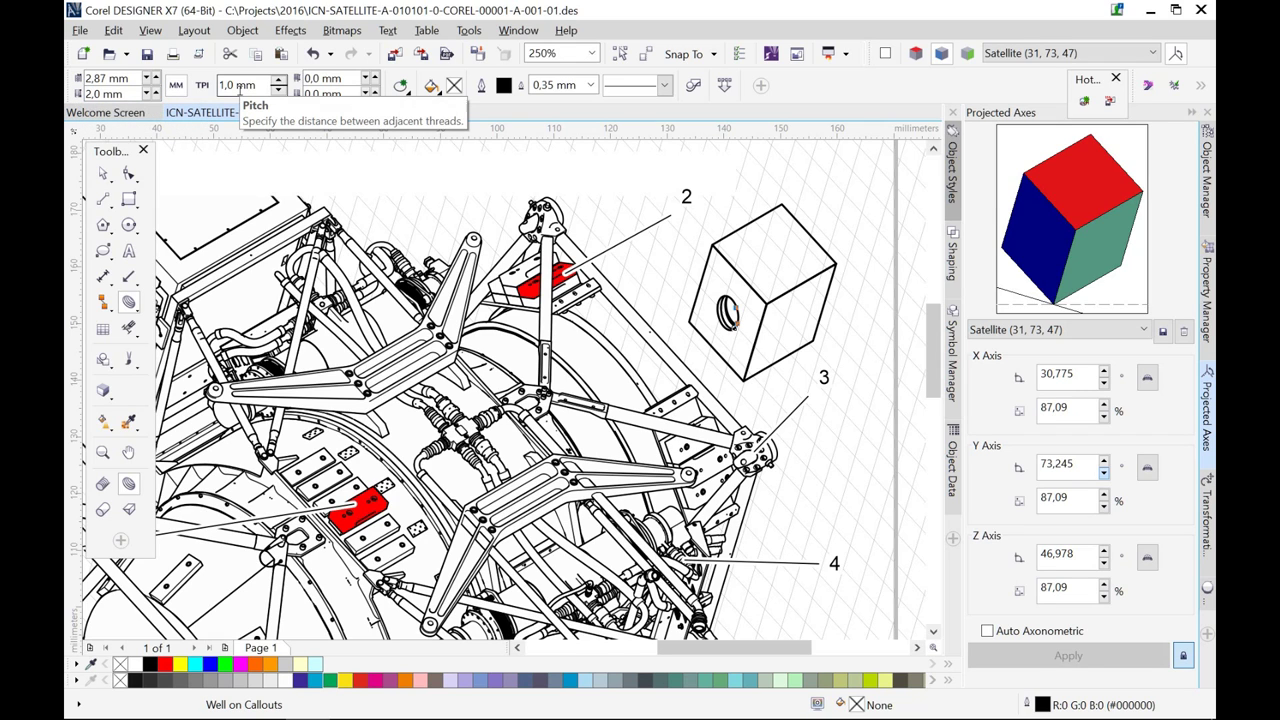
{"action": "left_click", "coordinate": [279, 92]}
{"action": "left_click", "coordinate": [279, 92]}
{"action": "left_click", "coordinate": [279, 92]}
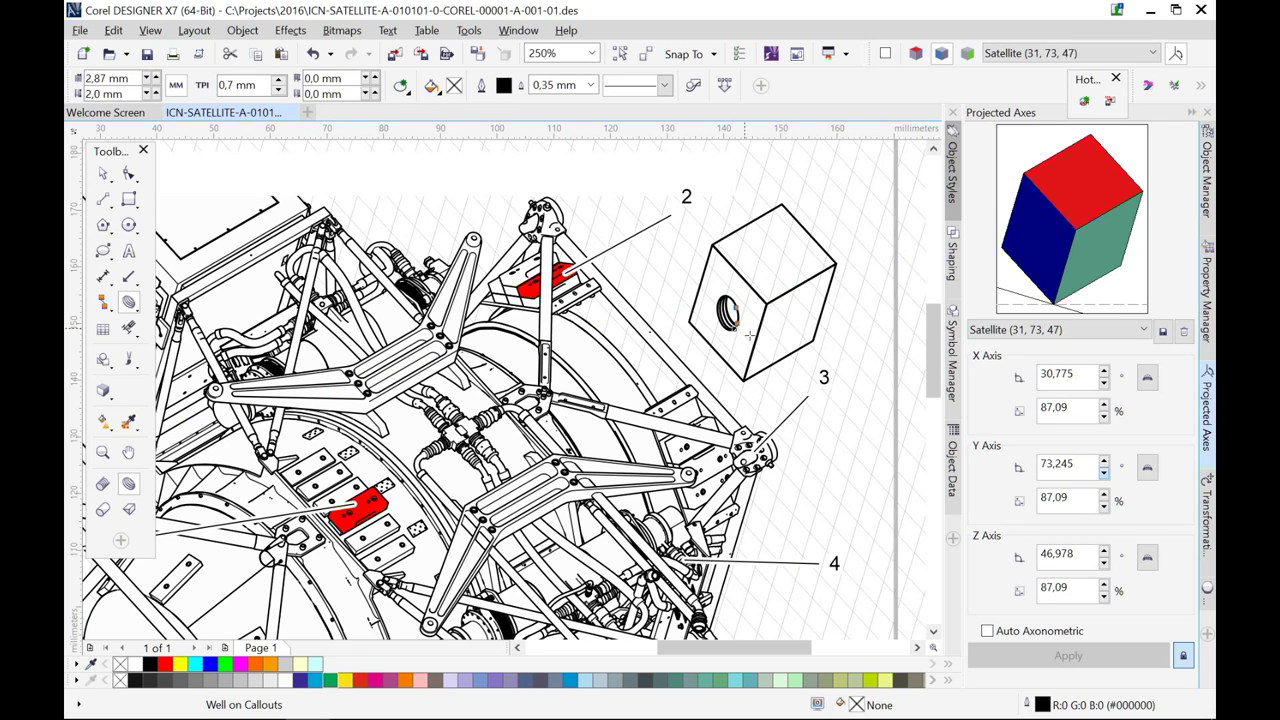
{"action": "left_click", "coordinate": [105, 173]}
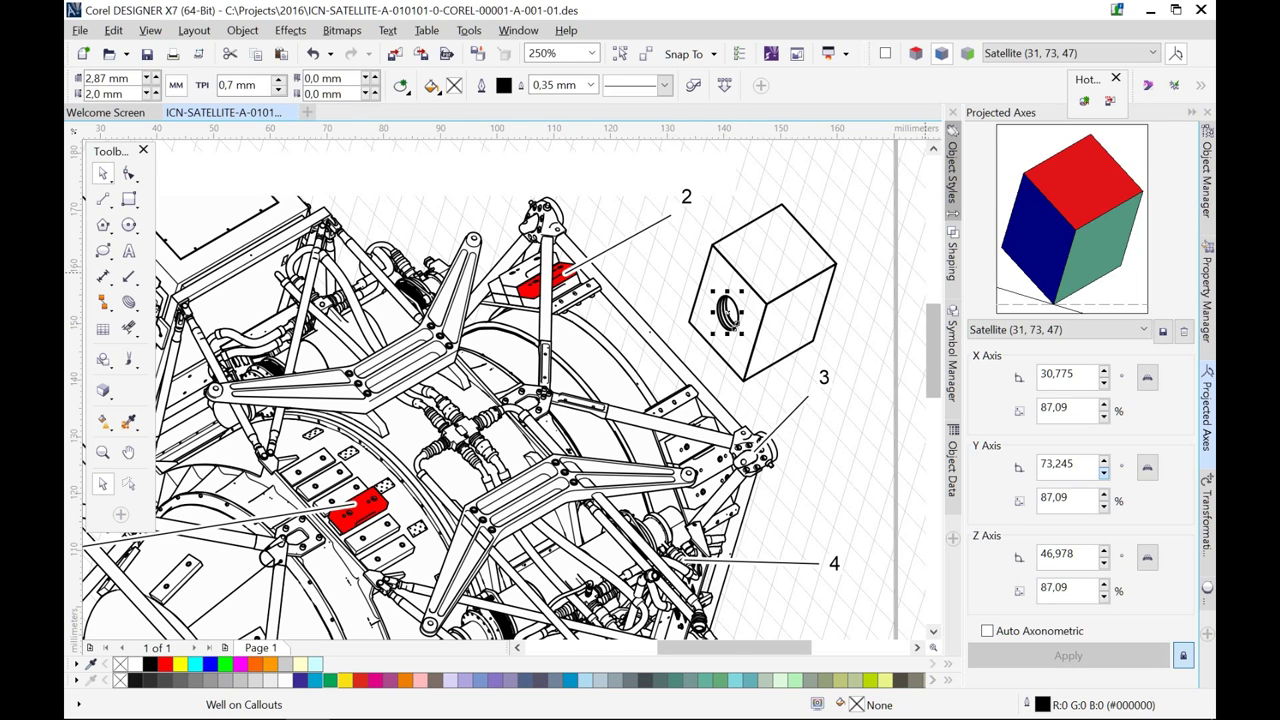
{"action": "left_click", "coordinate": [955, 197]}
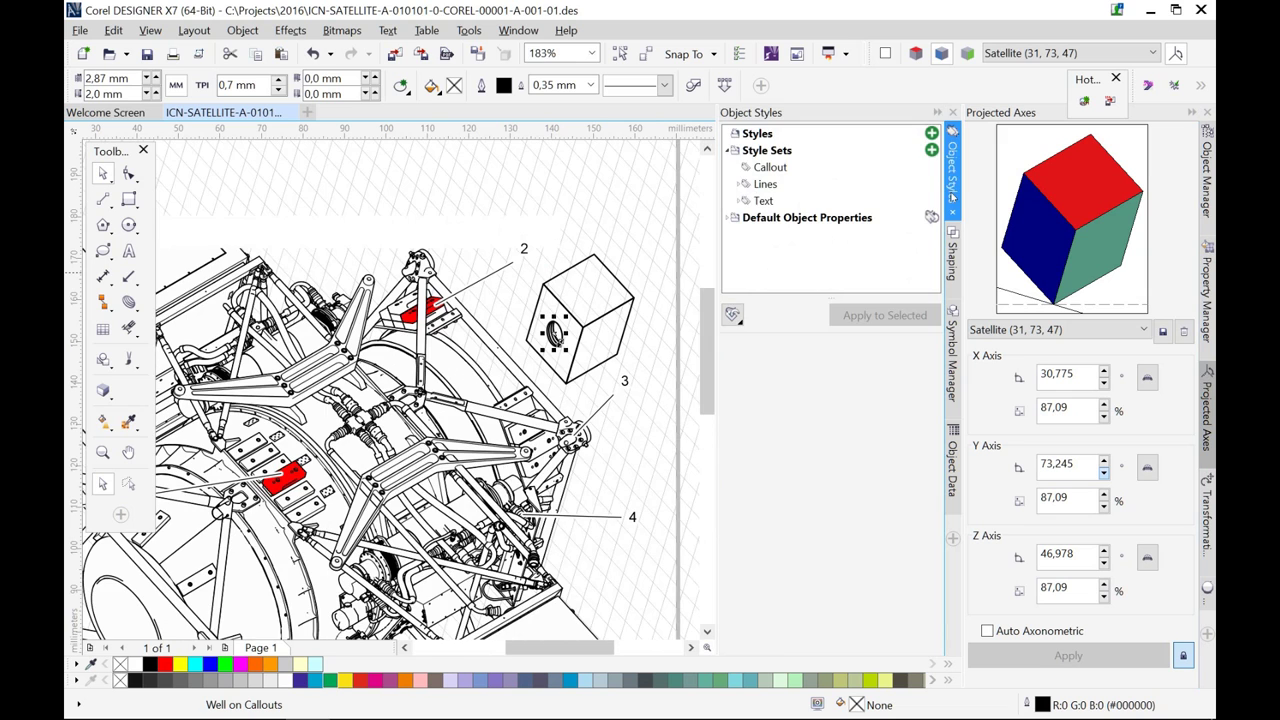
Step: Hide the document grid
{"action": "left_click", "coordinate": [150, 30]}
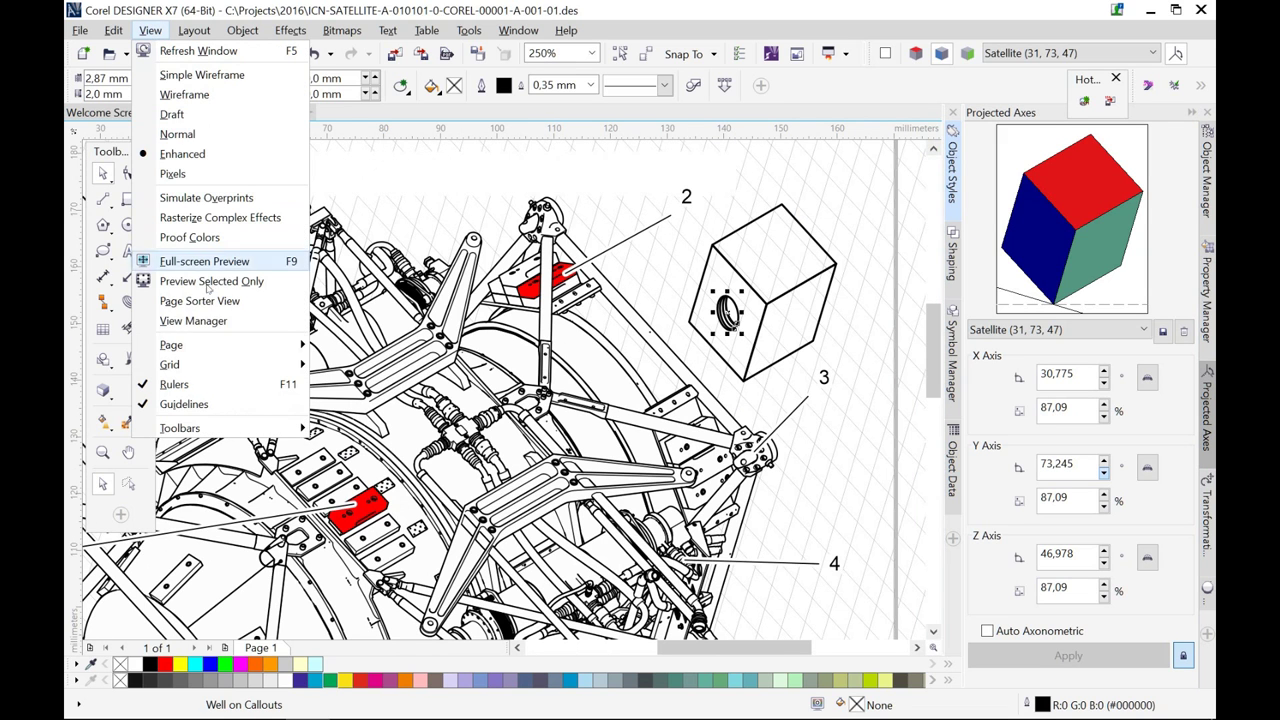
{"action": "mouse_move", "coordinate": [230, 364]}
{"action": "left_click", "coordinate": [340, 366]}
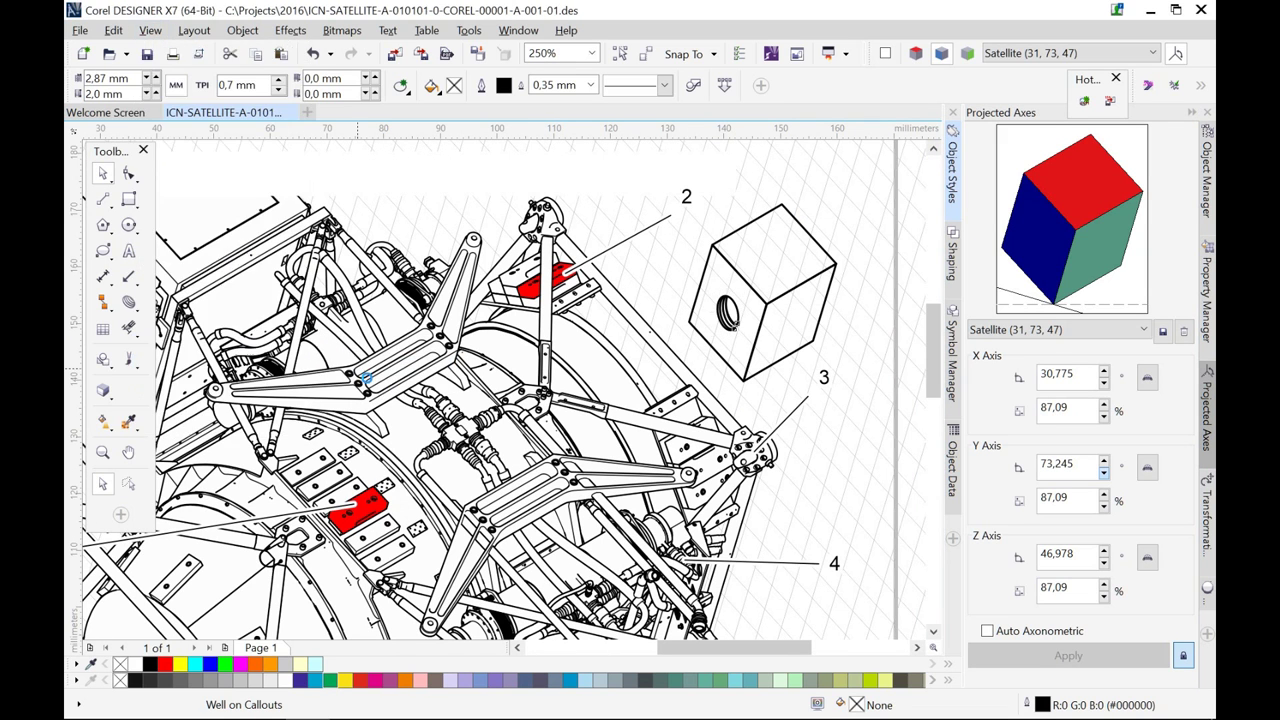
Step: Group the cube's four objects, leaving out labels 2 and 3, and fill the group light grey
{"action": "left_click", "coordinate": [760, 177]}
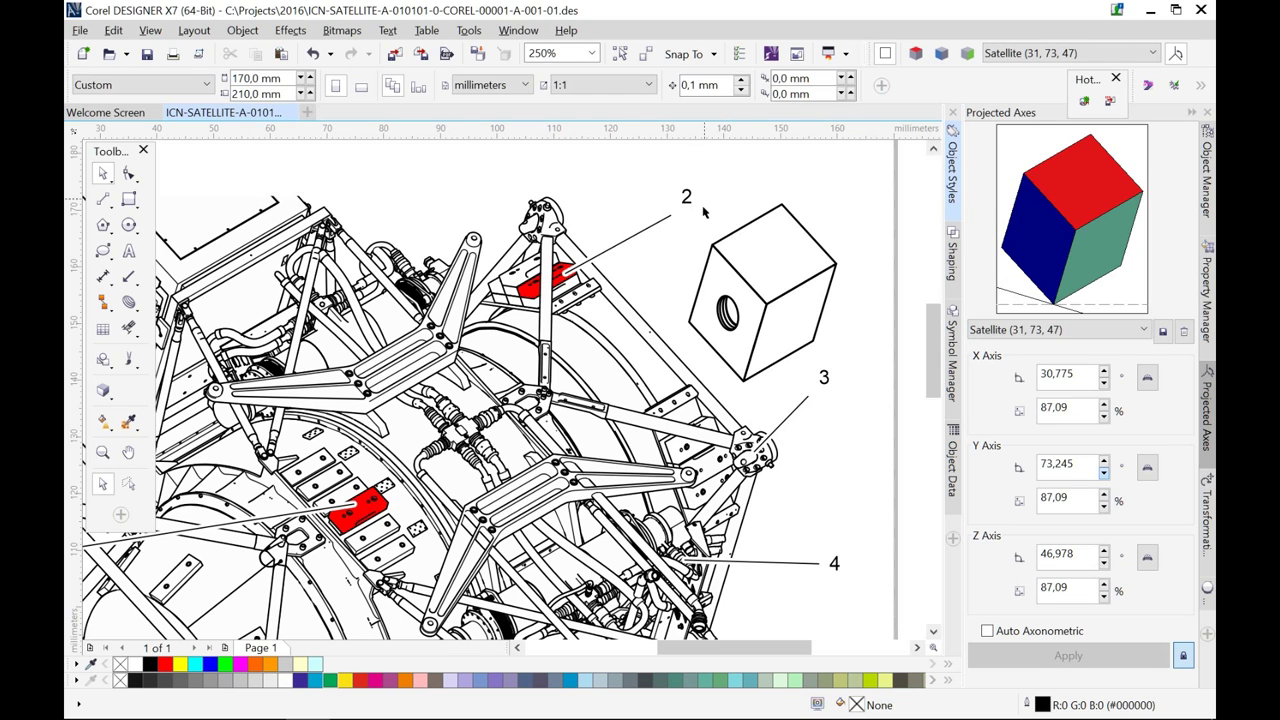
{"action": "left_click_drag", "start_coordinate": [677, 178], "coordinate": [866, 396]}
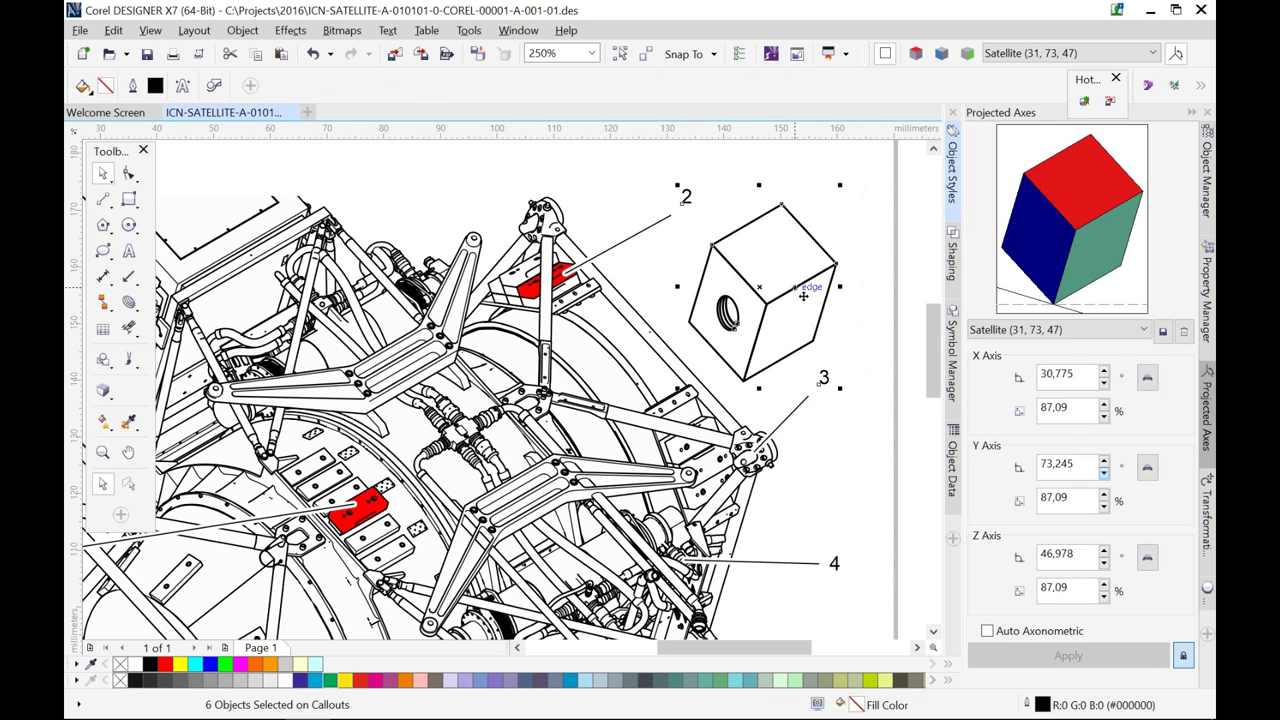
{"action": "left_click", "coordinate": [693, 207], "text": "shift"}
{"action": "left_click", "coordinate": [836, 386], "text": "shift"}
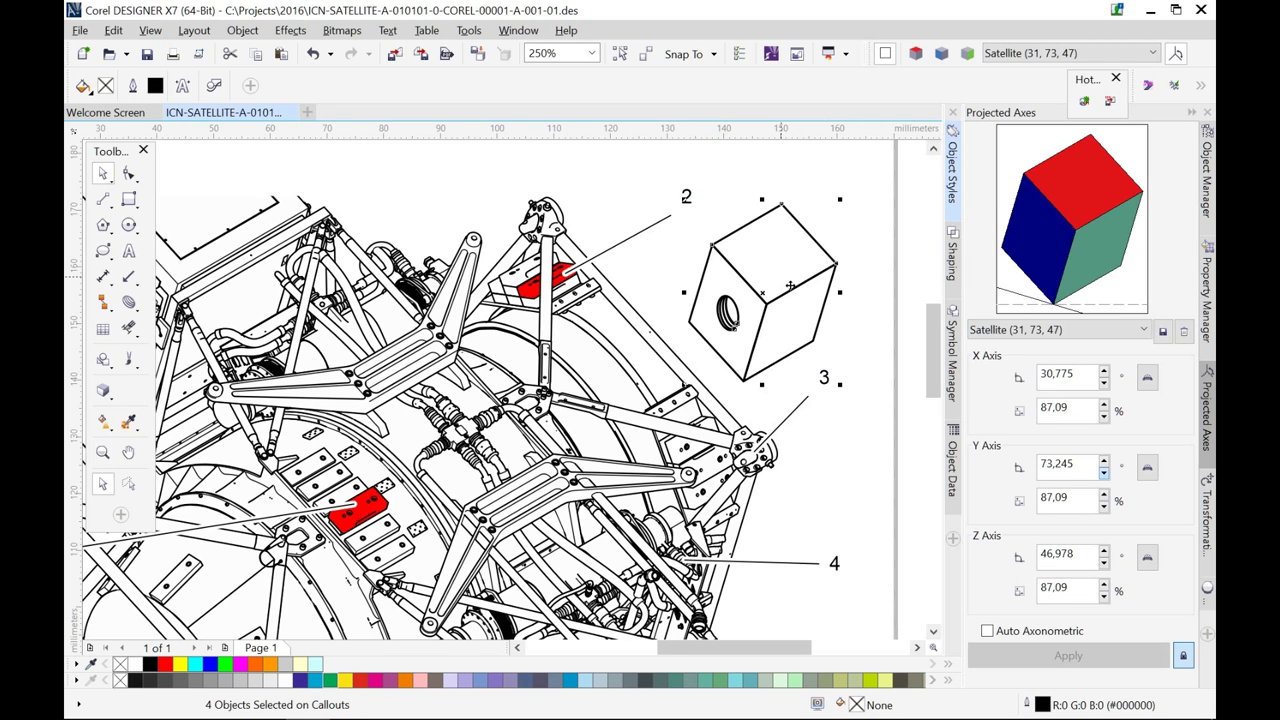
{"action": "key", "text": "ctrl+g"}
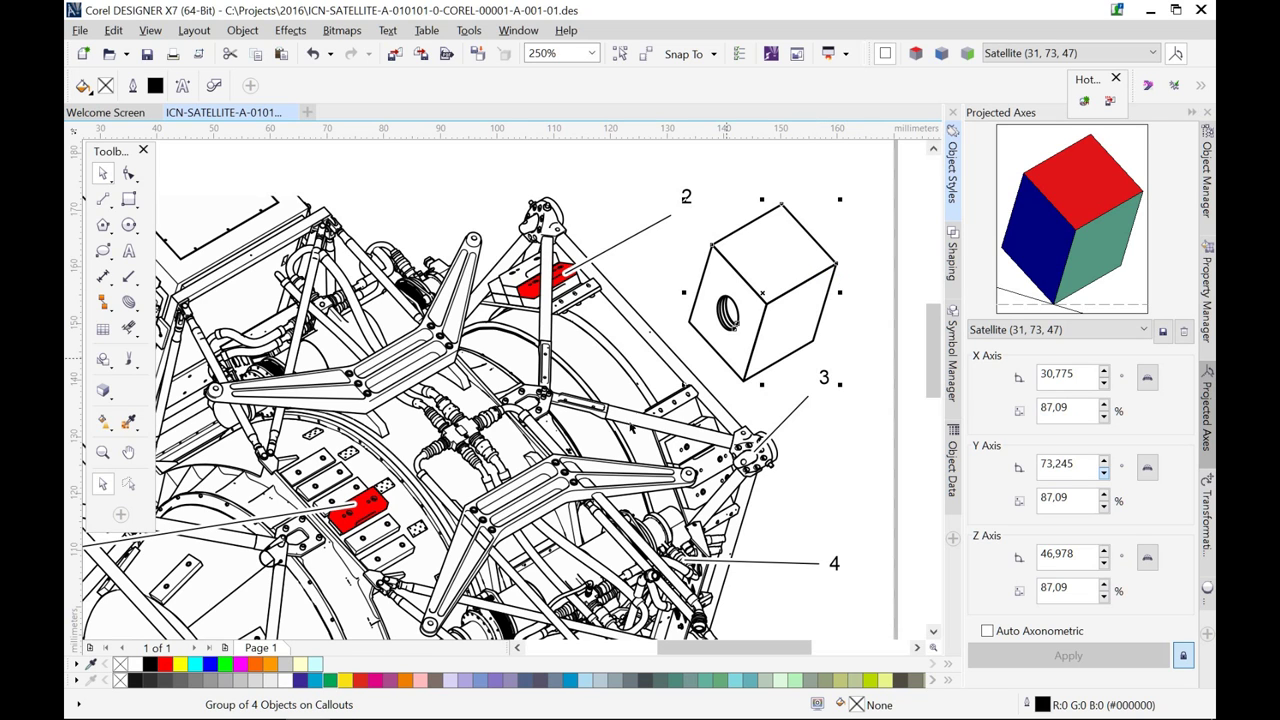
{"action": "left_click", "coordinate": [283, 681]}
{"action": "key", "text": "Escape"}
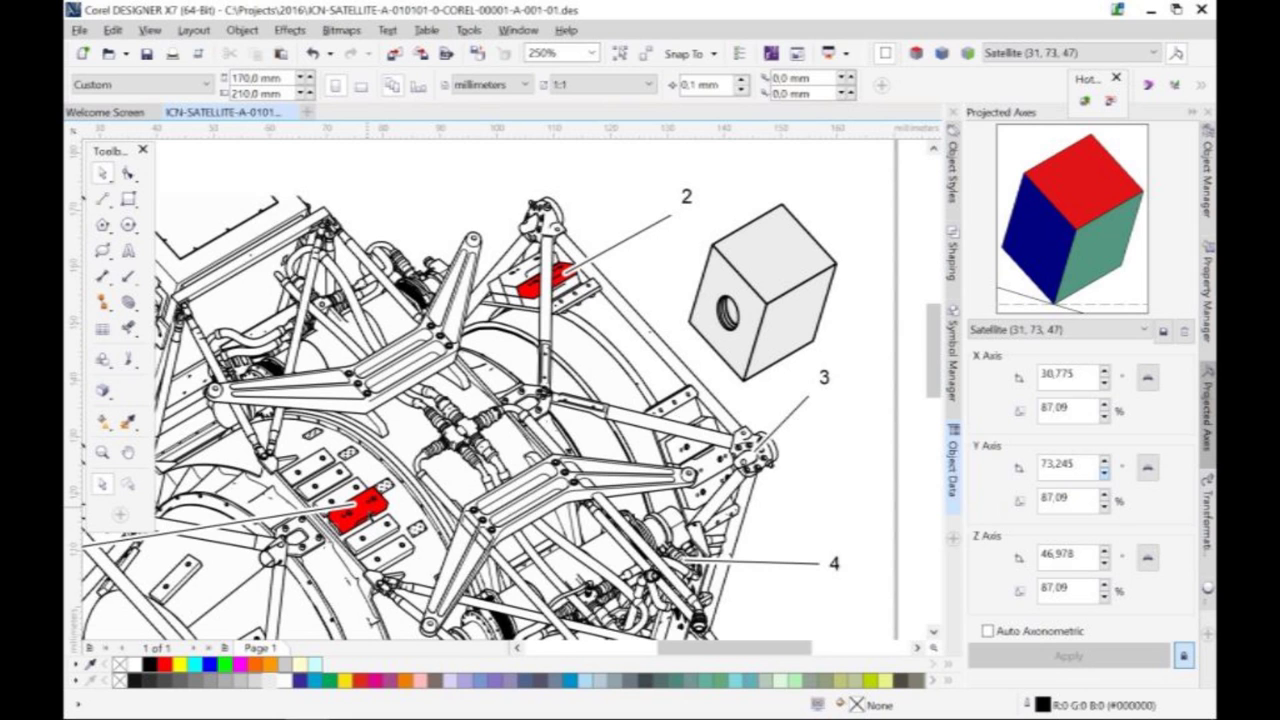
Step: Select the red part at lower left and show its entry in the Object Manager and Object Data dockers
{"action": "left_click", "coordinate": [357, 510], "text": "ctrl"}
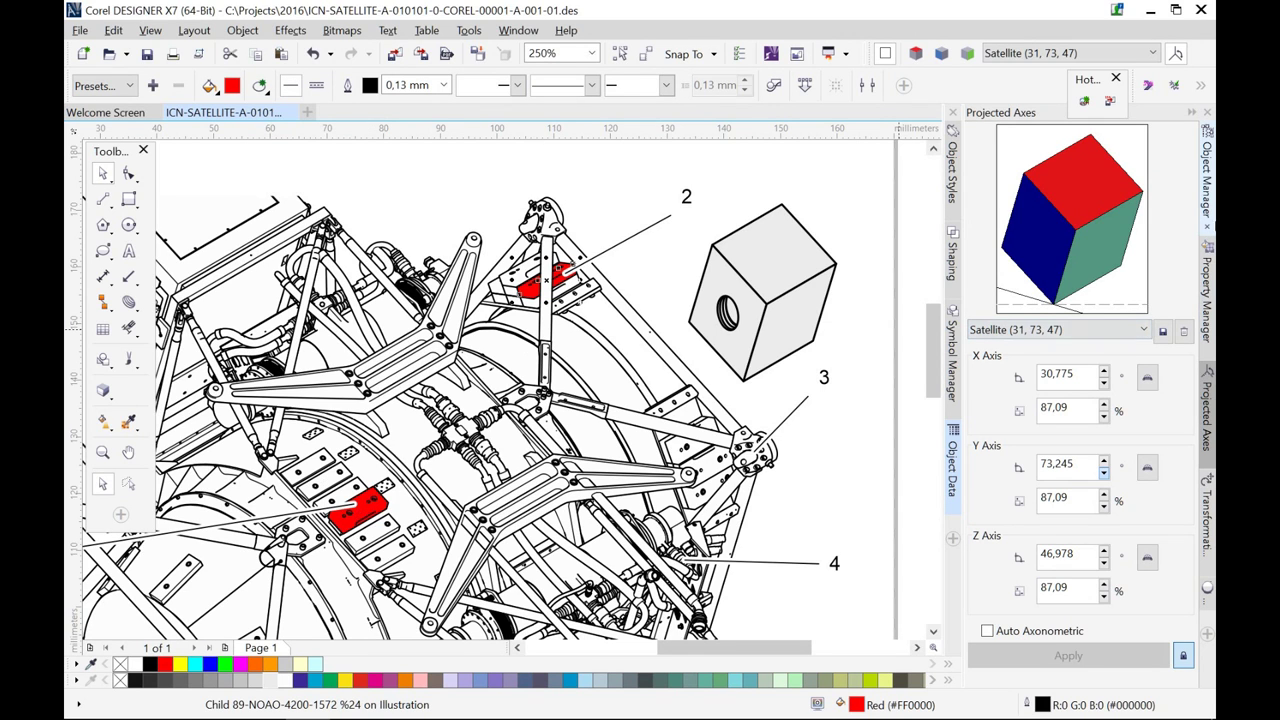
{"action": "left_click", "coordinate": [1207, 175]}
{"action": "left_click", "coordinate": [955, 478]}
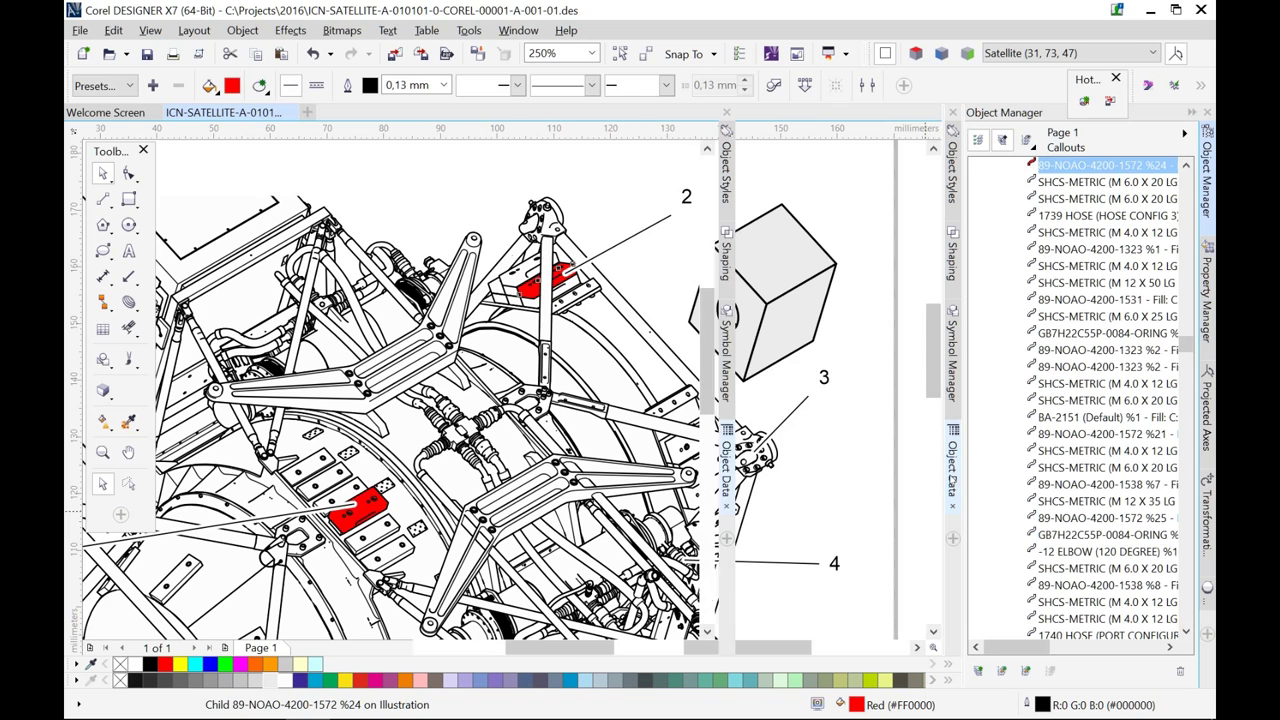
{"action": "scroll", "coordinate": [598, 440], "scroll_direction": "down", "scroll_amount": 1}
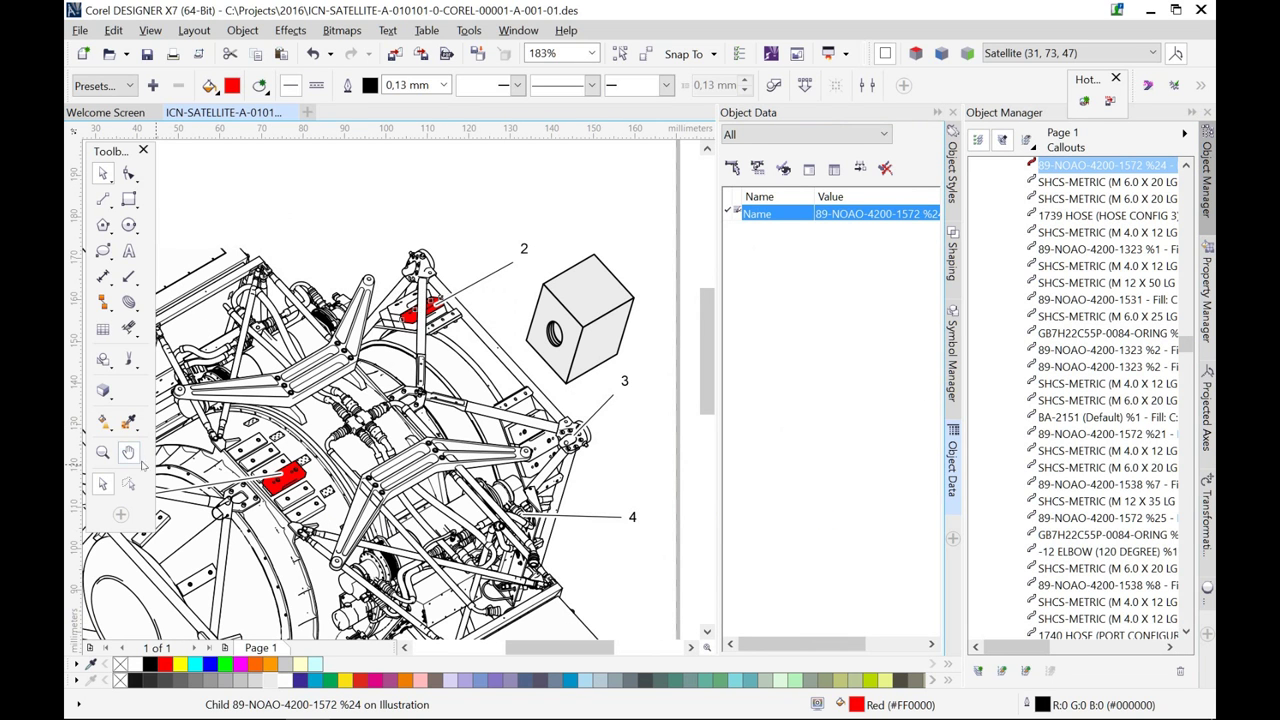
Step: Pan the drawing to bring callout 1 into view and select it
{"action": "left_click", "coordinate": [128, 452]}
{"action": "left_click_drag", "start_coordinate": [300, 400], "coordinate": [478, 412]}
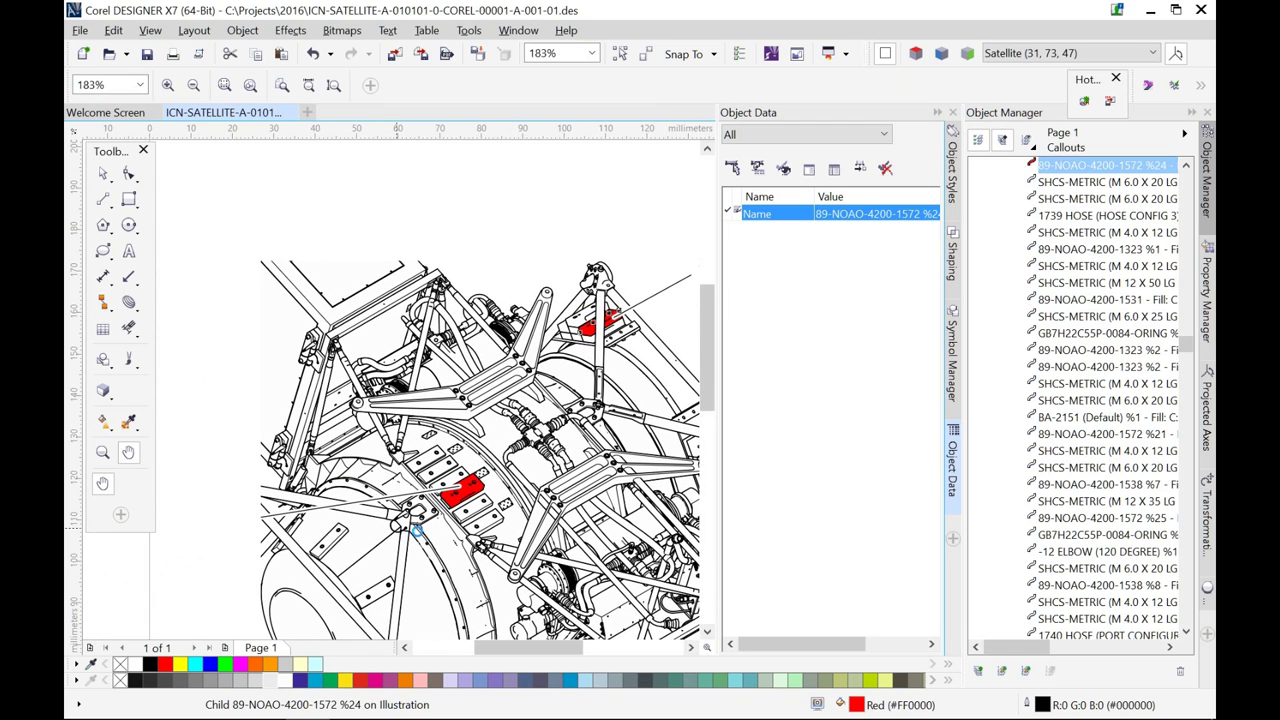
{"action": "left_click_drag", "start_coordinate": [408, 533], "coordinate": [420, 529]}
{"action": "left_click", "coordinate": [102, 173]}
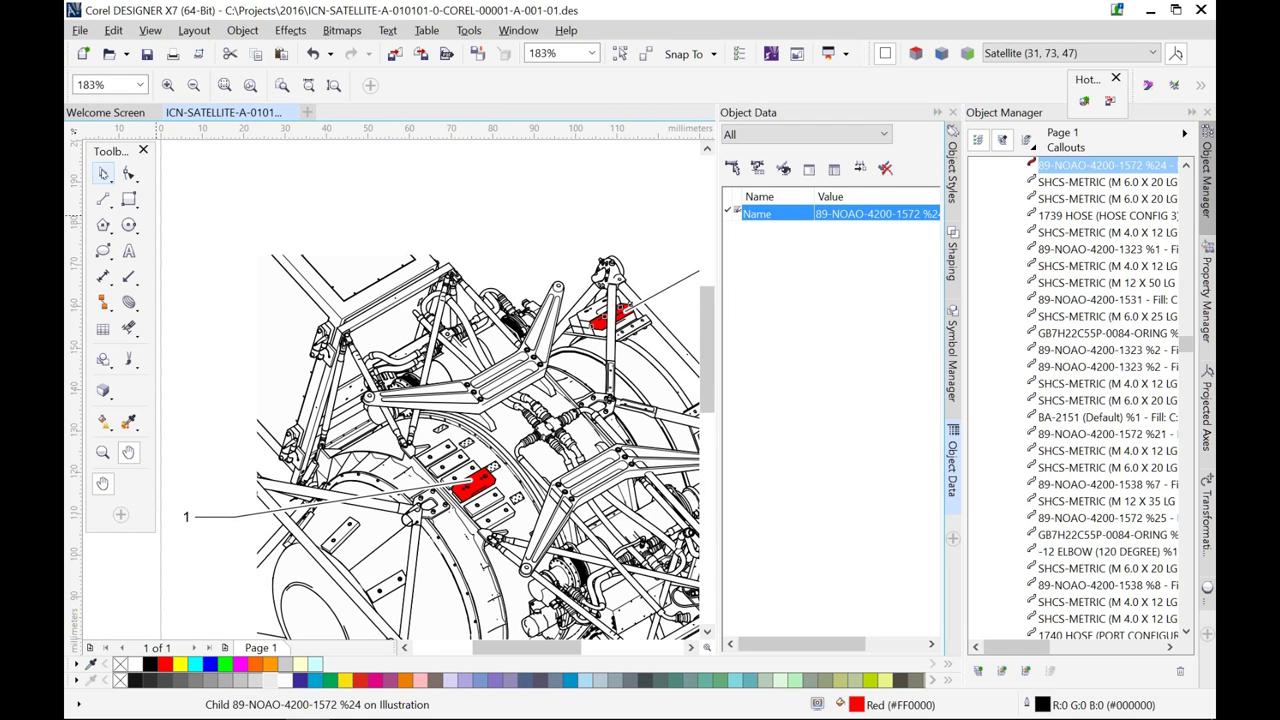
{"action": "left_click", "coordinate": [219, 521]}
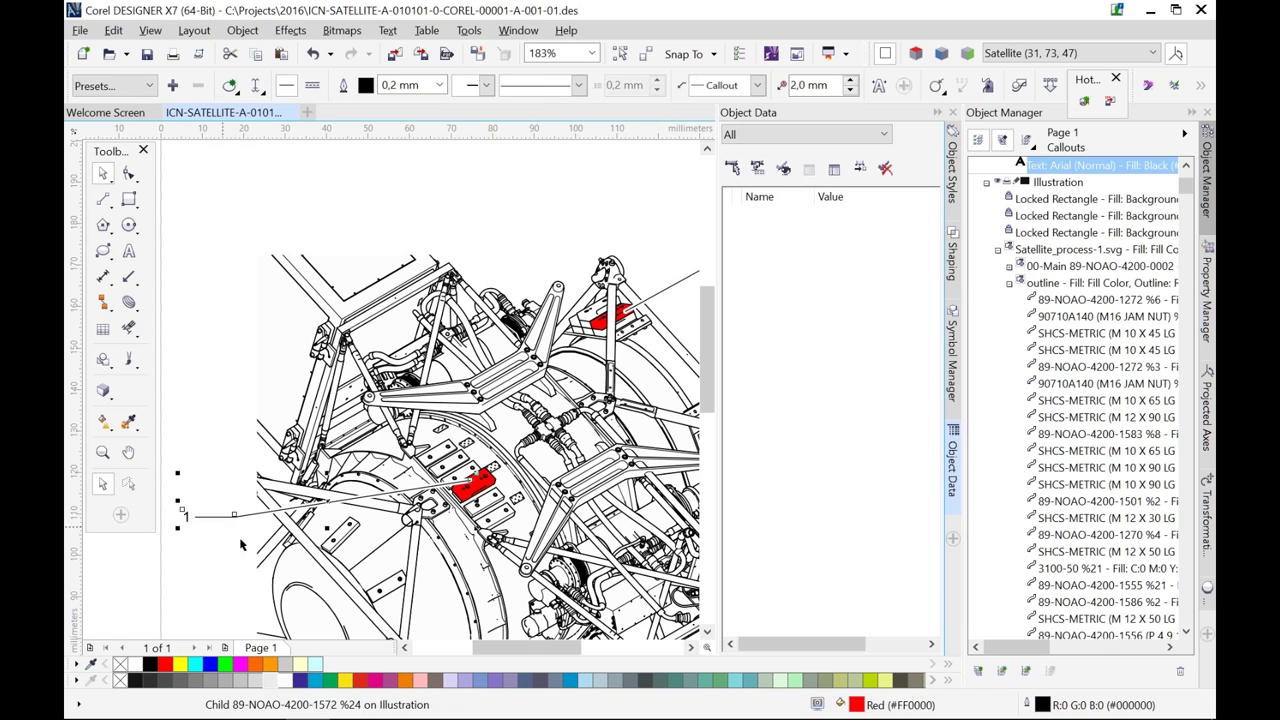
Step: Create a hotspot for callout 1 with an APS ID, link DETL_1 and screen tip 'Show Detail %NAME%'
{"action": "left_click", "coordinate": [1085, 101]}
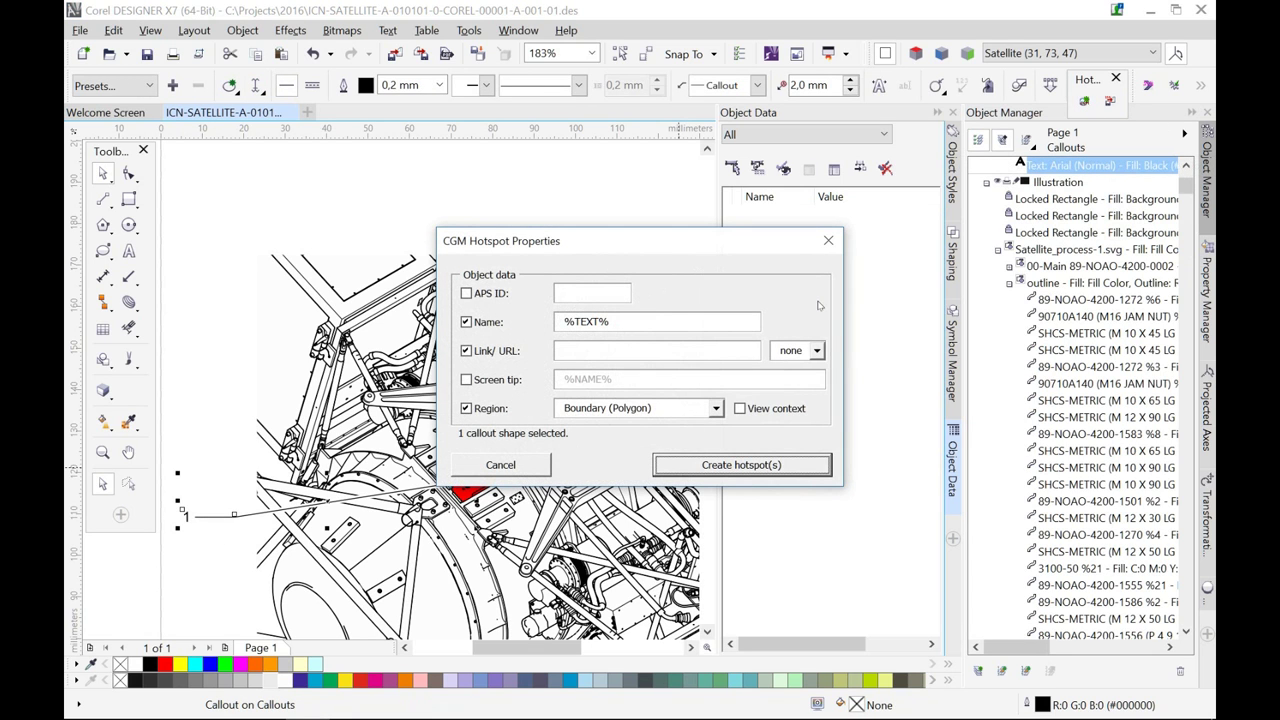
{"action": "left_click", "coordinate": [466, 294]}
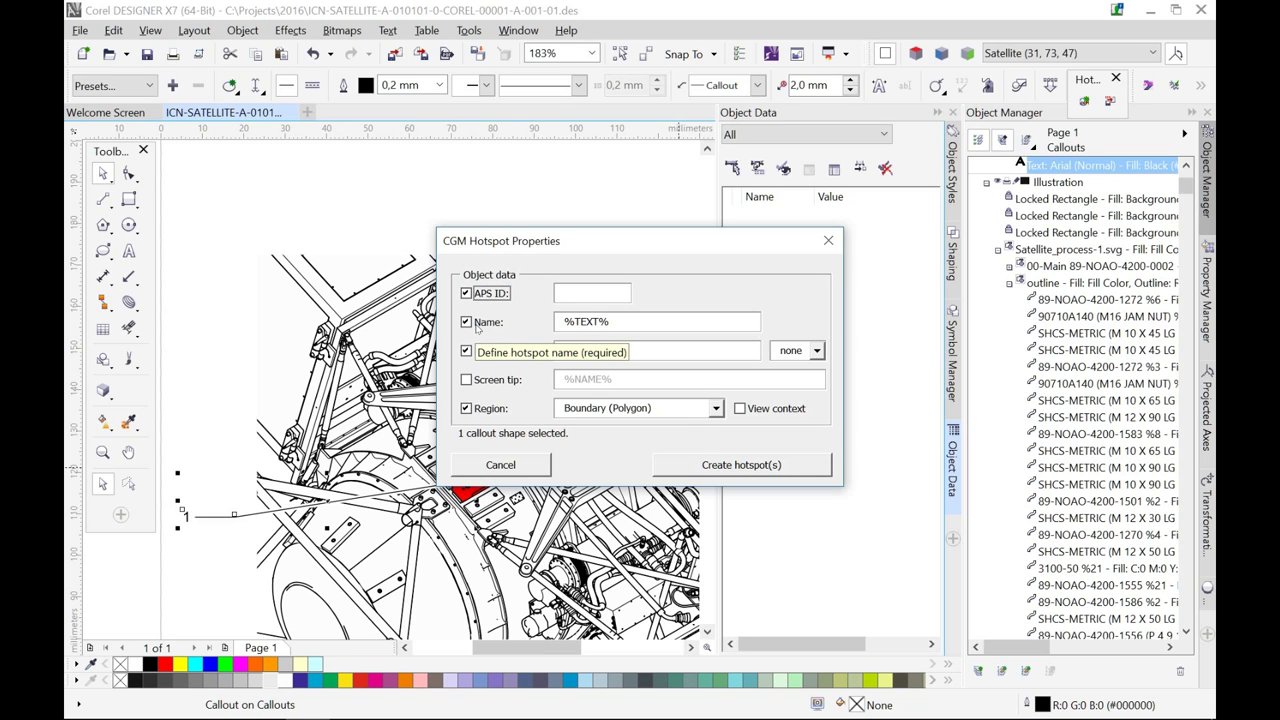
{"action": "left_click", "coordinate": [576, 357]}
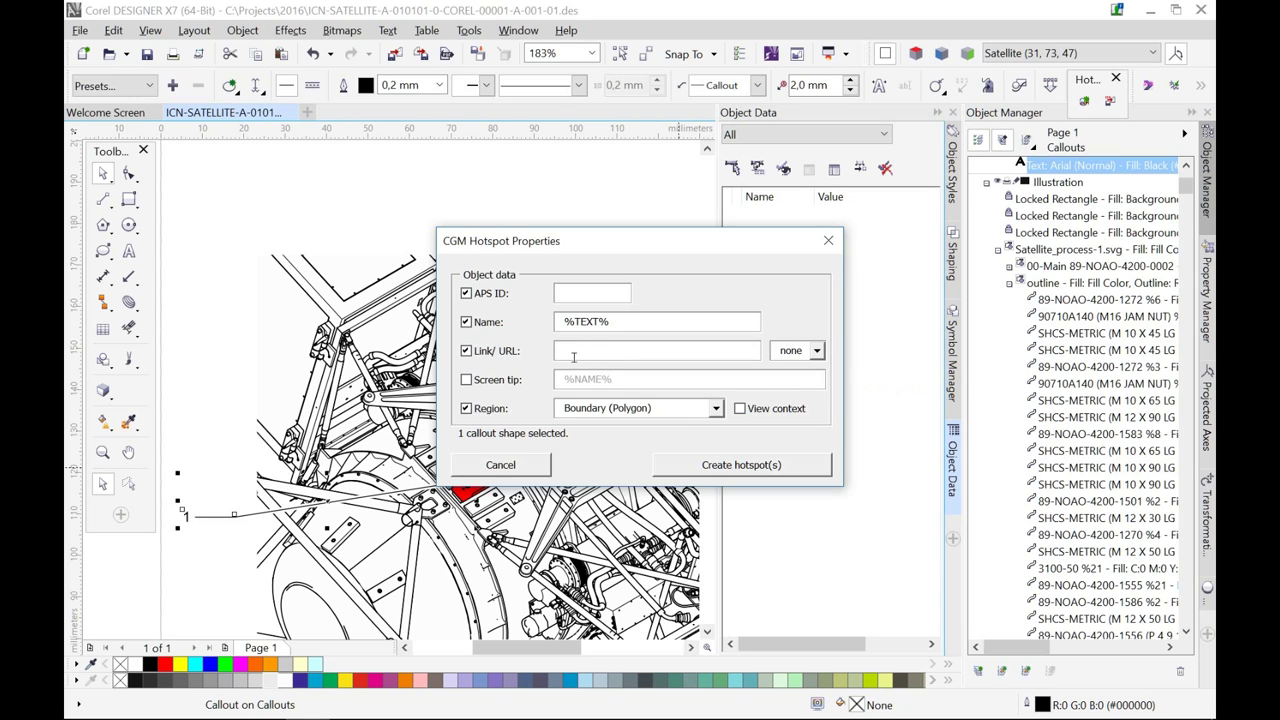
{"action": "type", "text": "DETL_1"}
{"action": "left_click", "coordinate": [466, 380]}
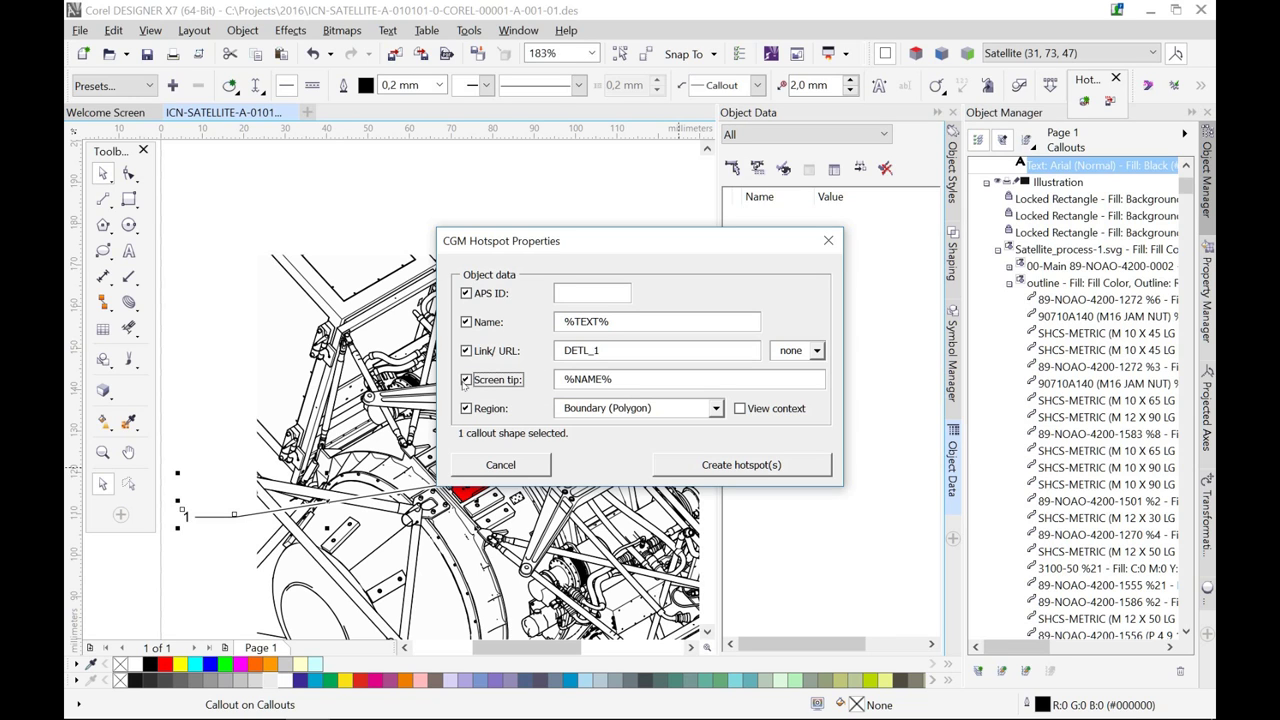
{"action": "double_click", "coordinate": [571, 389]}
{"action": "left_click", "coordinate": [571, 388]}
{"action": "type", "text": "Show Detail"}
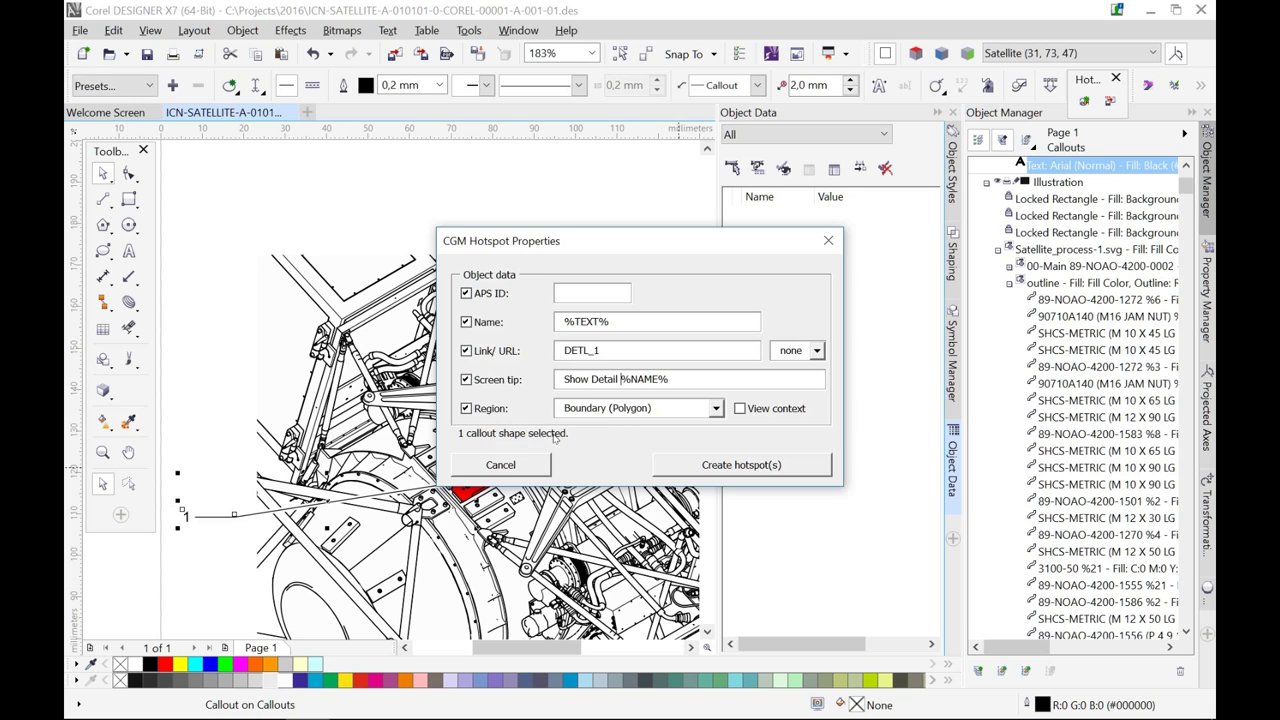
{"action": "left_click", "coordinate": [683, 469]}
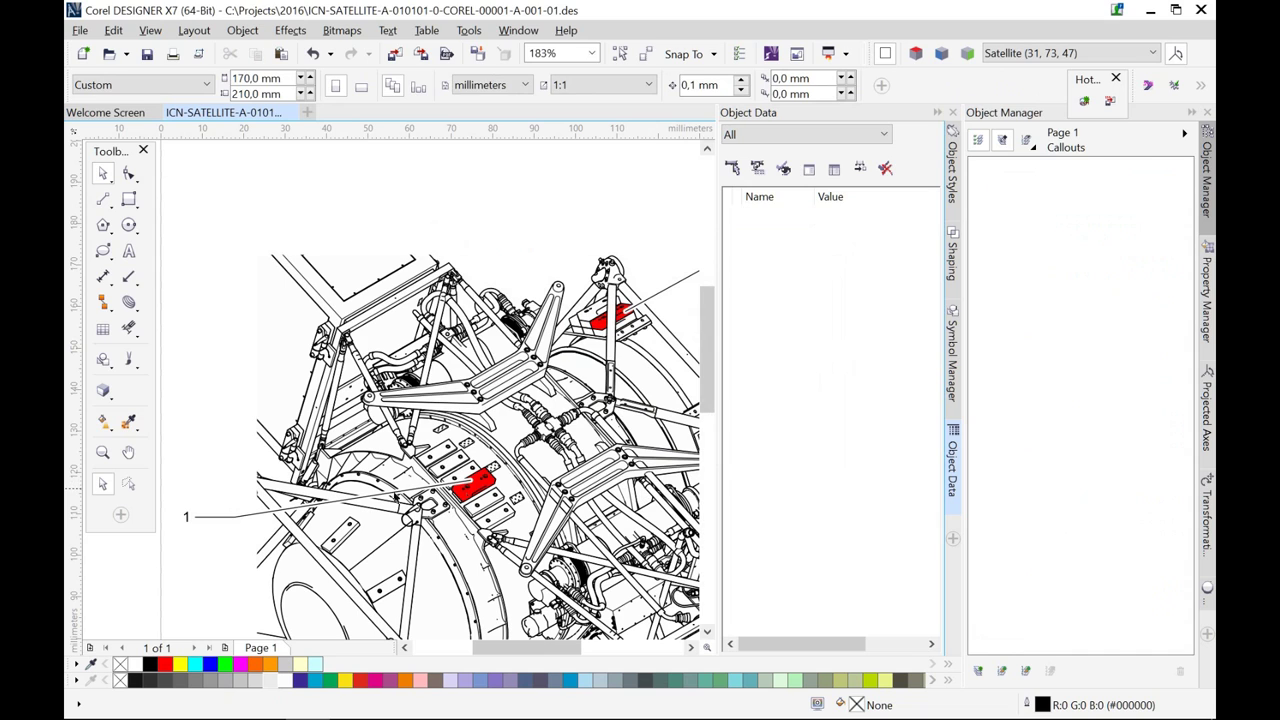
Step: Check the hotspot Object Data on callout 1 and the red part, then collapse the Object Manager
{"action": "left_click", "coordinate": [241, 520]}
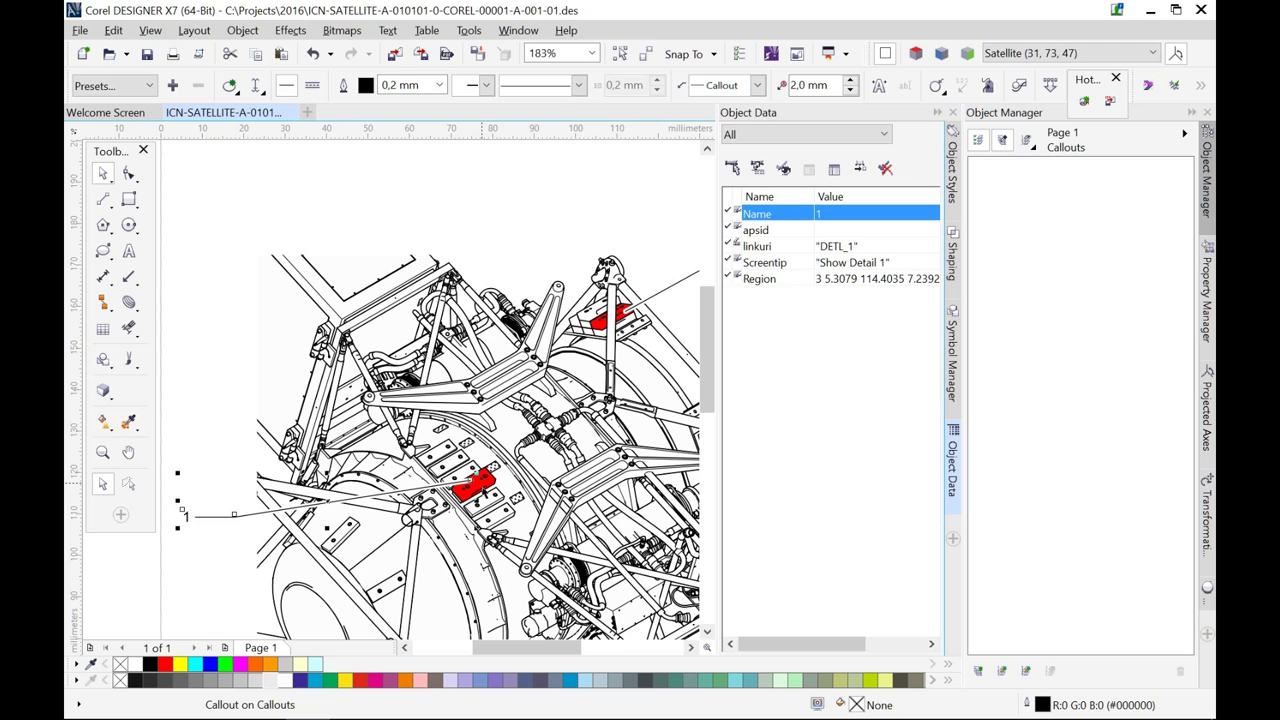
{"action": "left_click", "coordinate": [478, 484], "text": "ctrl"}
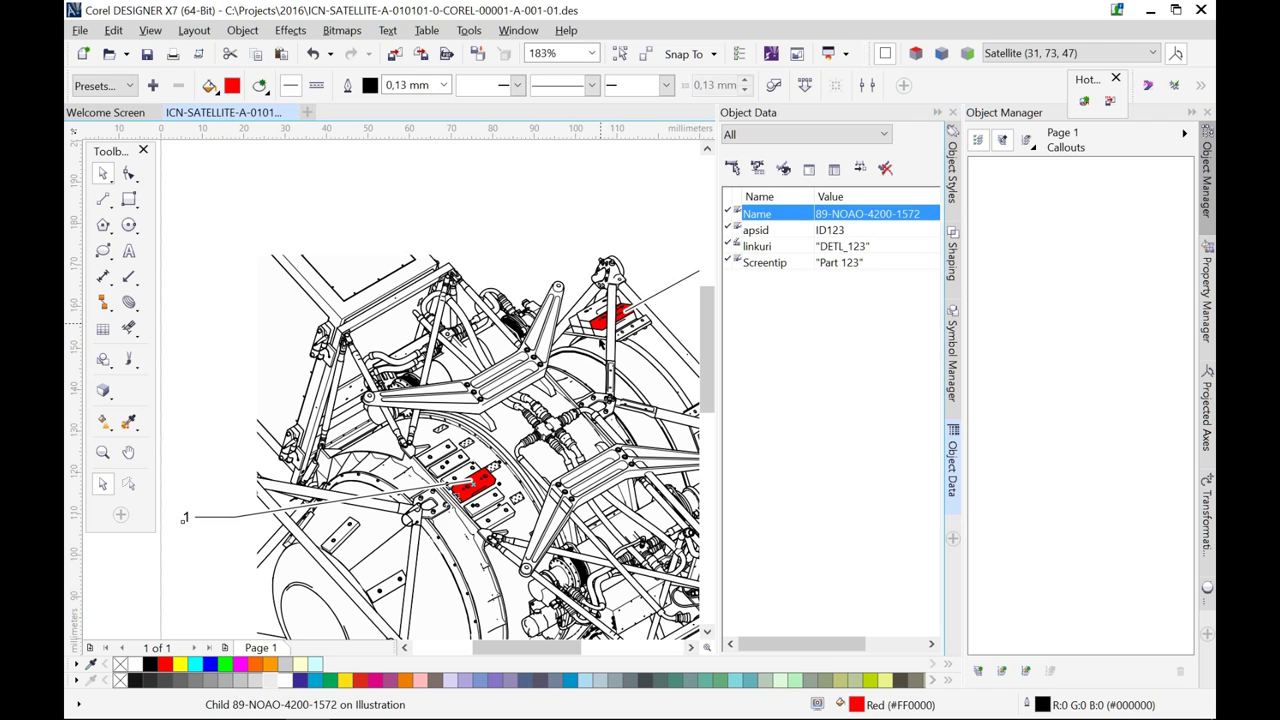
{"action": "left_click", "coordinate": [1192, 118]}
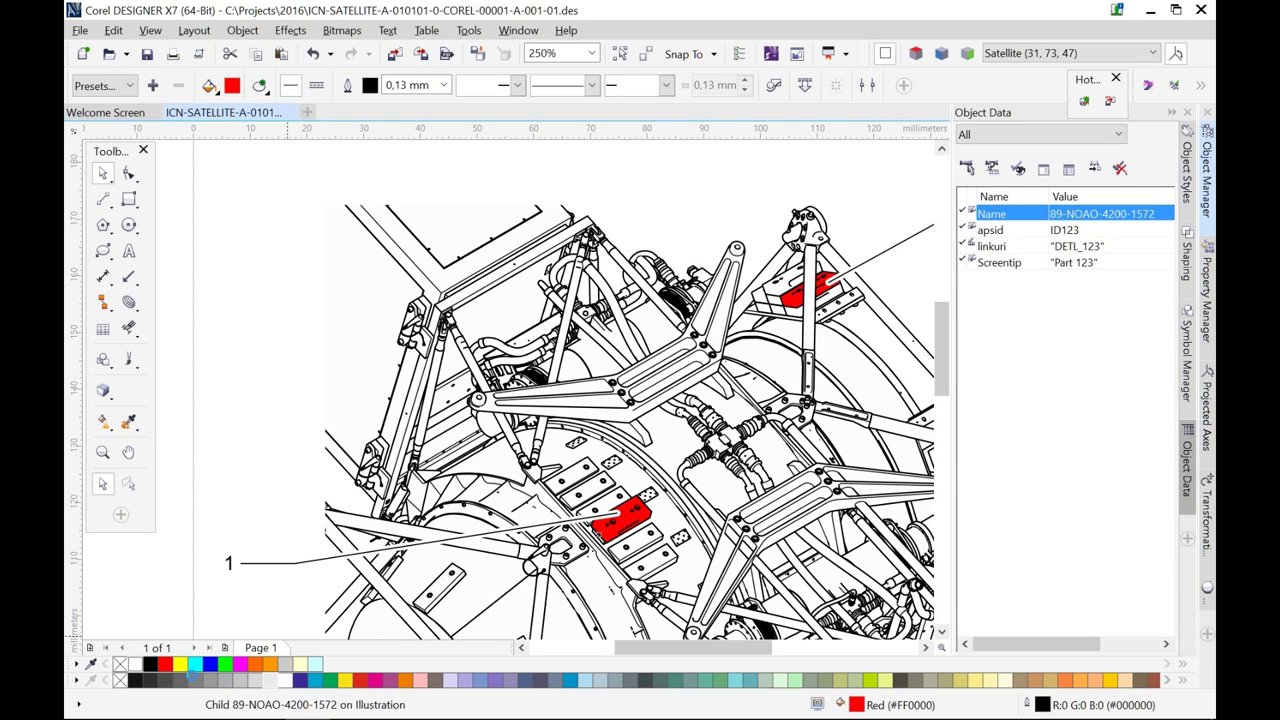
Step: Swap the lower-left part's red fill for Light Blue from the colour palette
{"action": "left_click", "coordinate": [190, 676]}
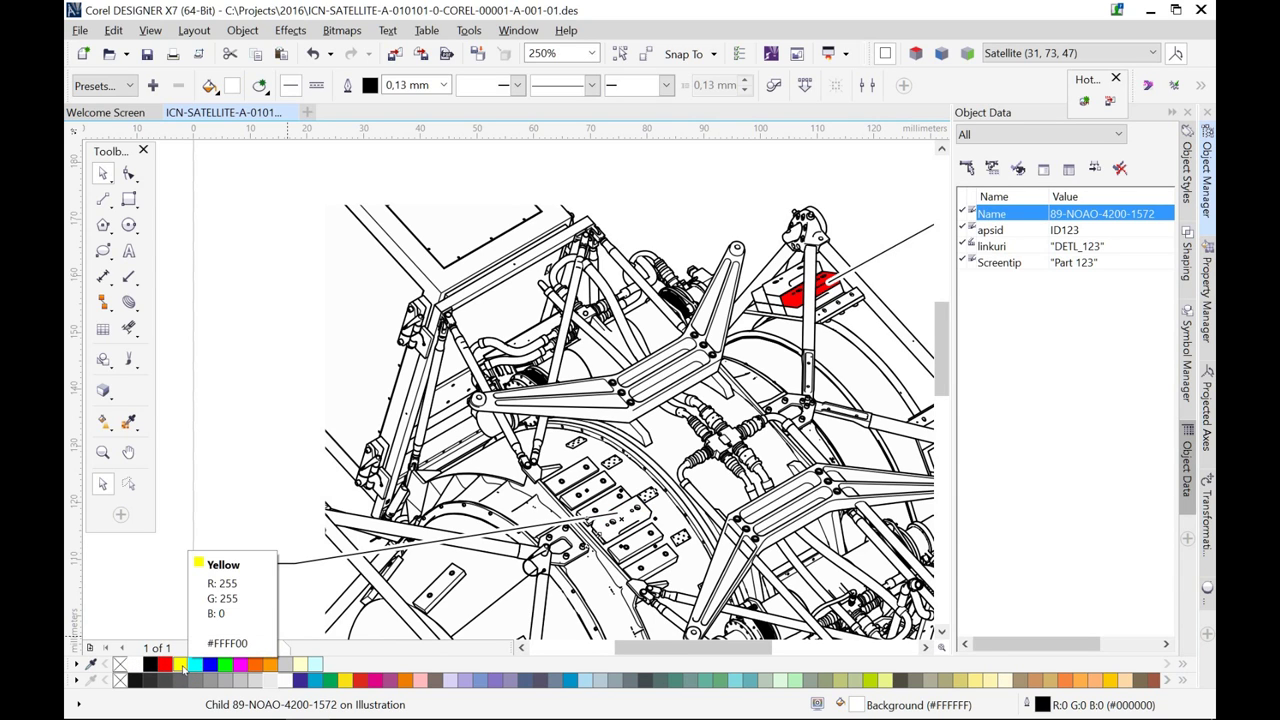
{"action": "left_click", "coordinate": [182, 665]}
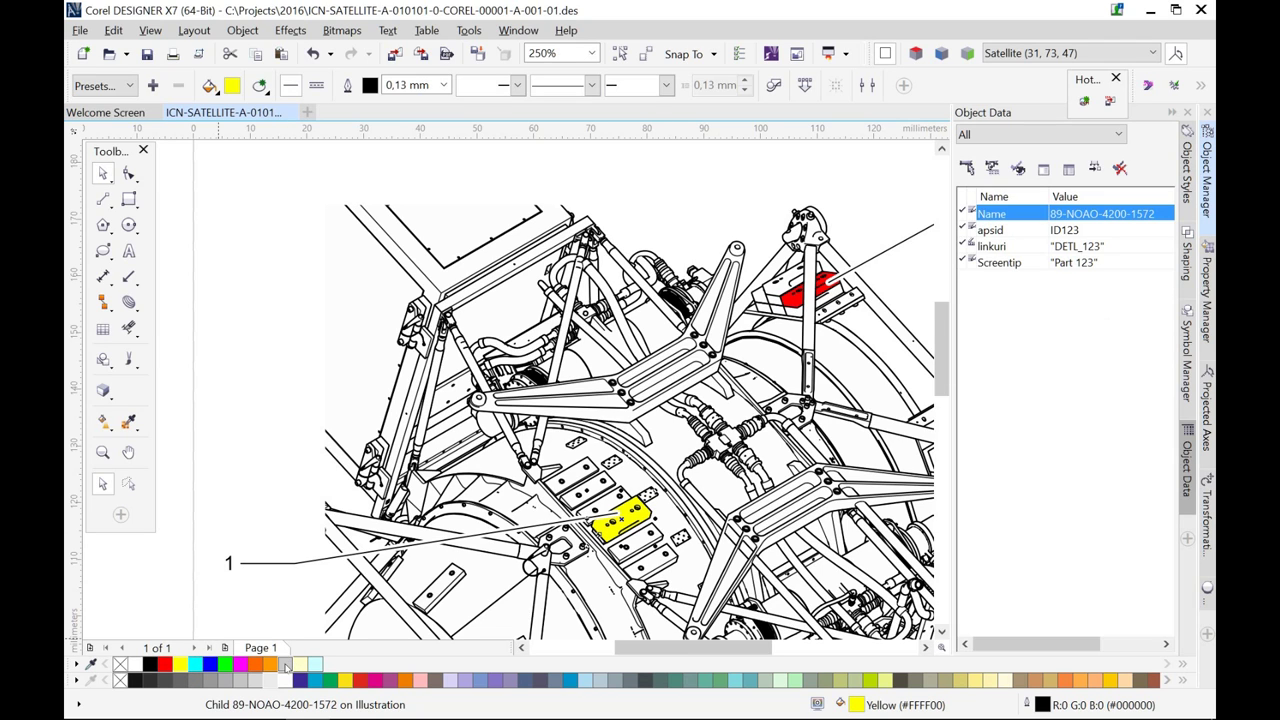
{"action": "left_click", "coordinate": [316, 664]}
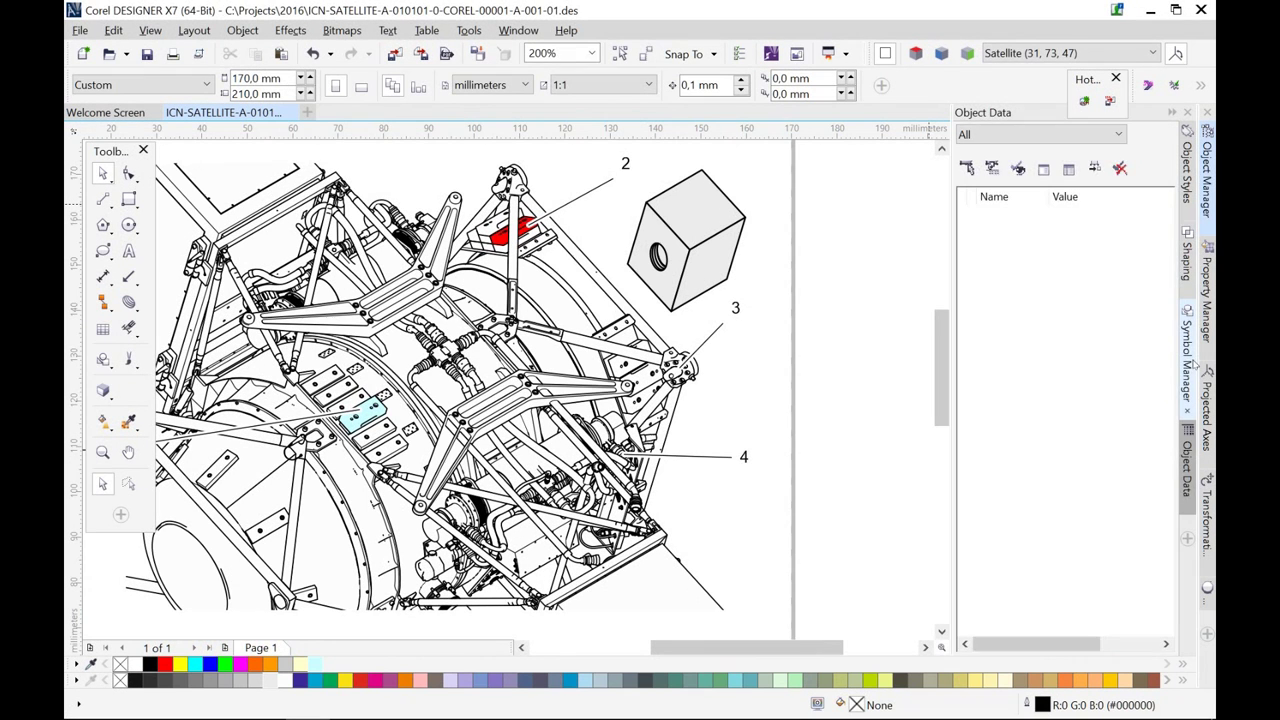
Step: Drag the Xref Detail Arrow L symbol from S1000D-Symbols.csl onto the drawing right of callout 4
{"action": "left_click", "coordinate": [1190, 365]}
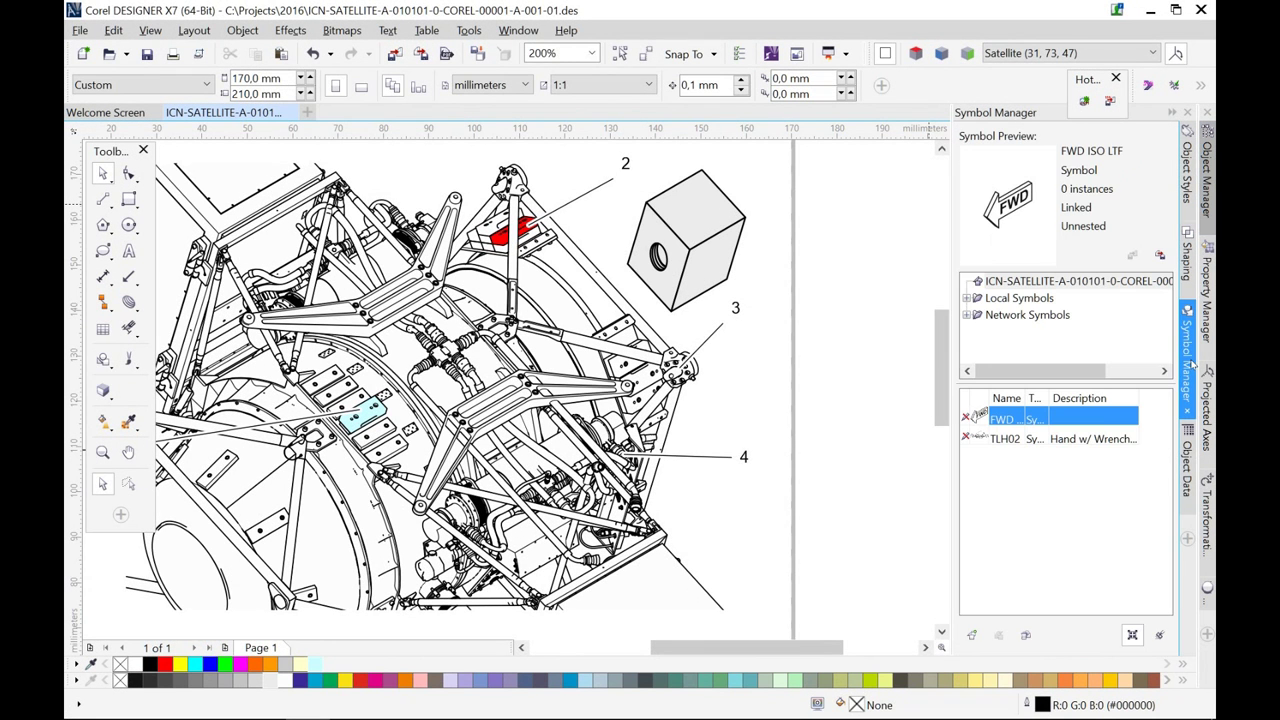
{"action": "left_click", "coordinate": [966, 298]}
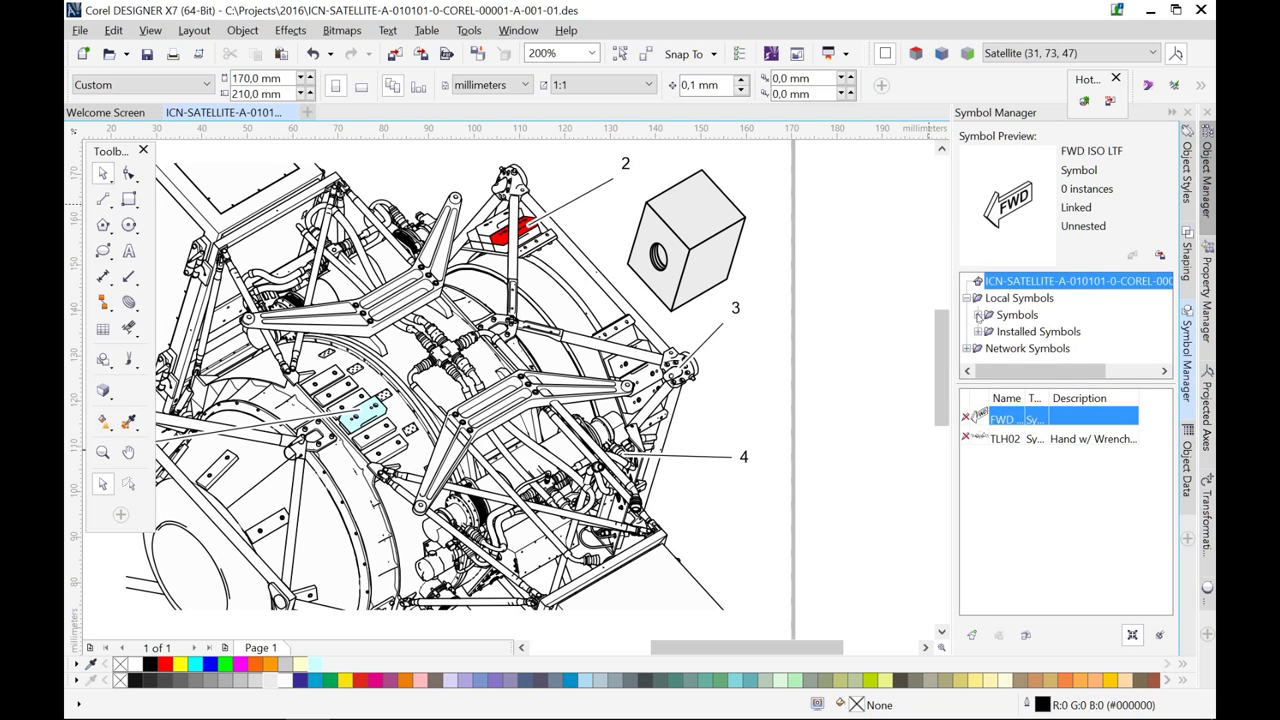
{"action": "left_click", "coordinate": [978, 315]}
{"action": "left_click", "coordinate": [1018, 347]}
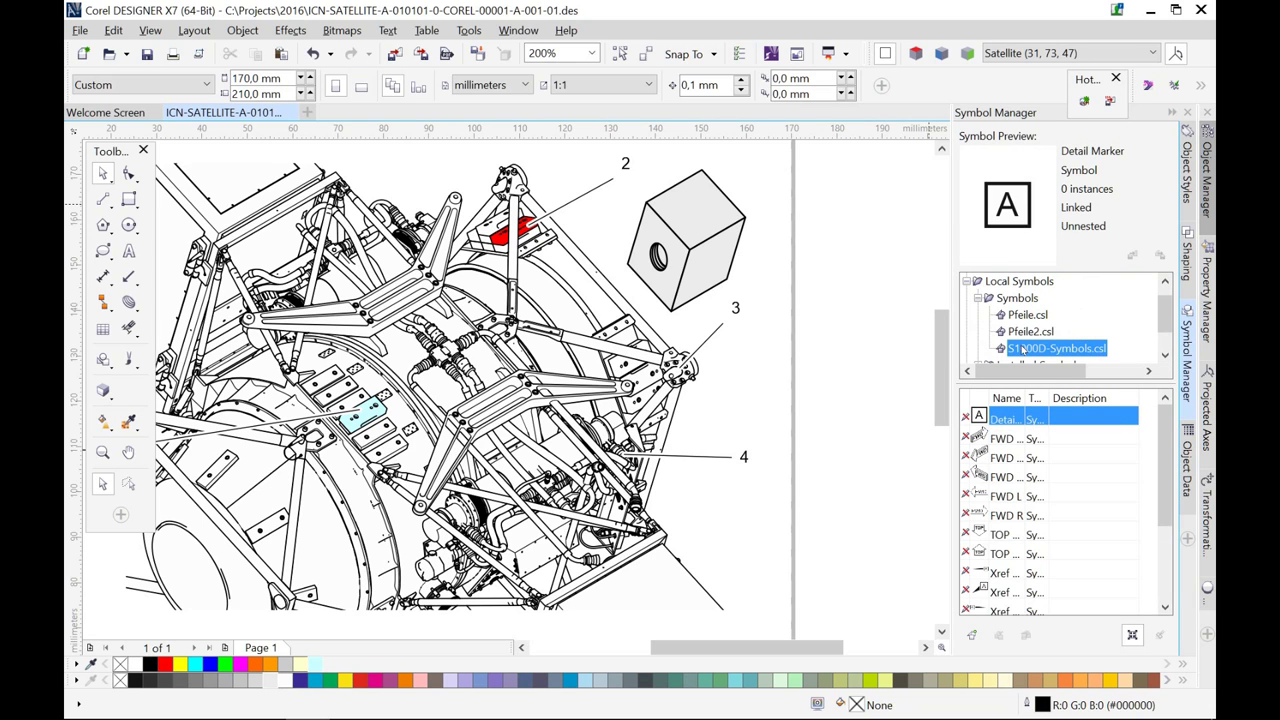
{"action": "left_click_drag", "start_coordinate": [1030, 400], "coordinate": [1124, 402]}
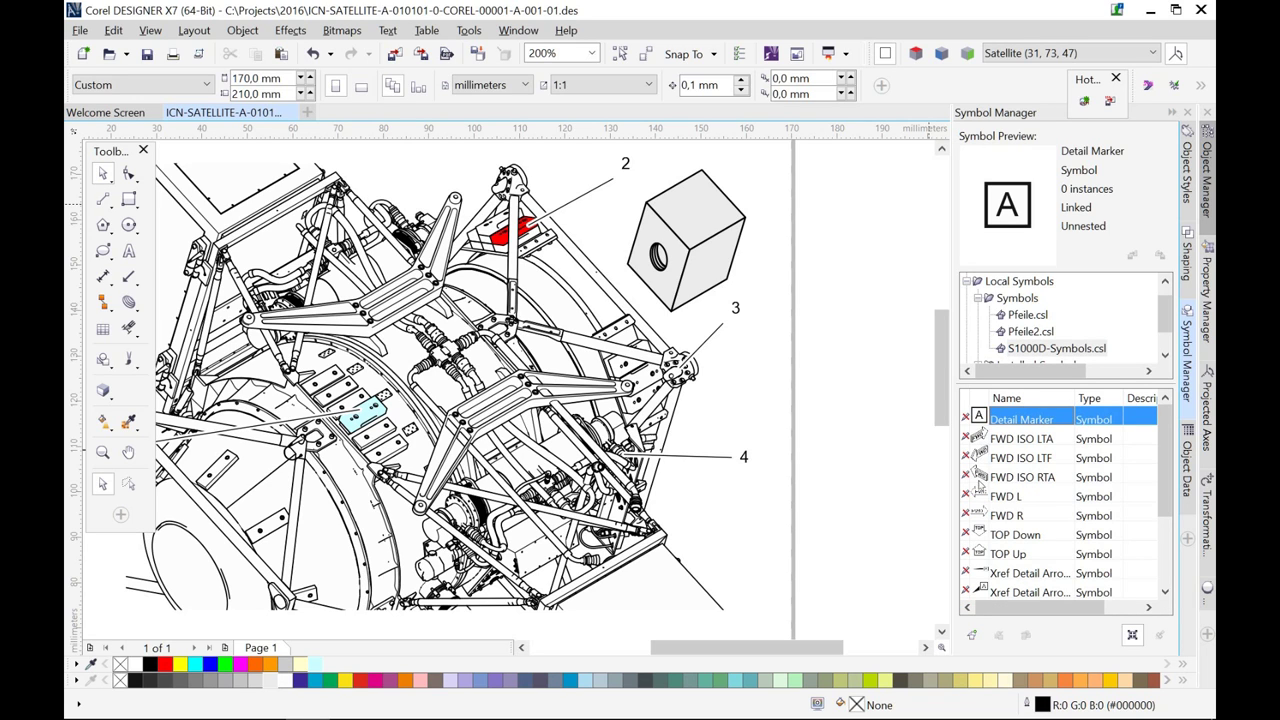
{"action": "left_click", "coordinate": [986, 572]}
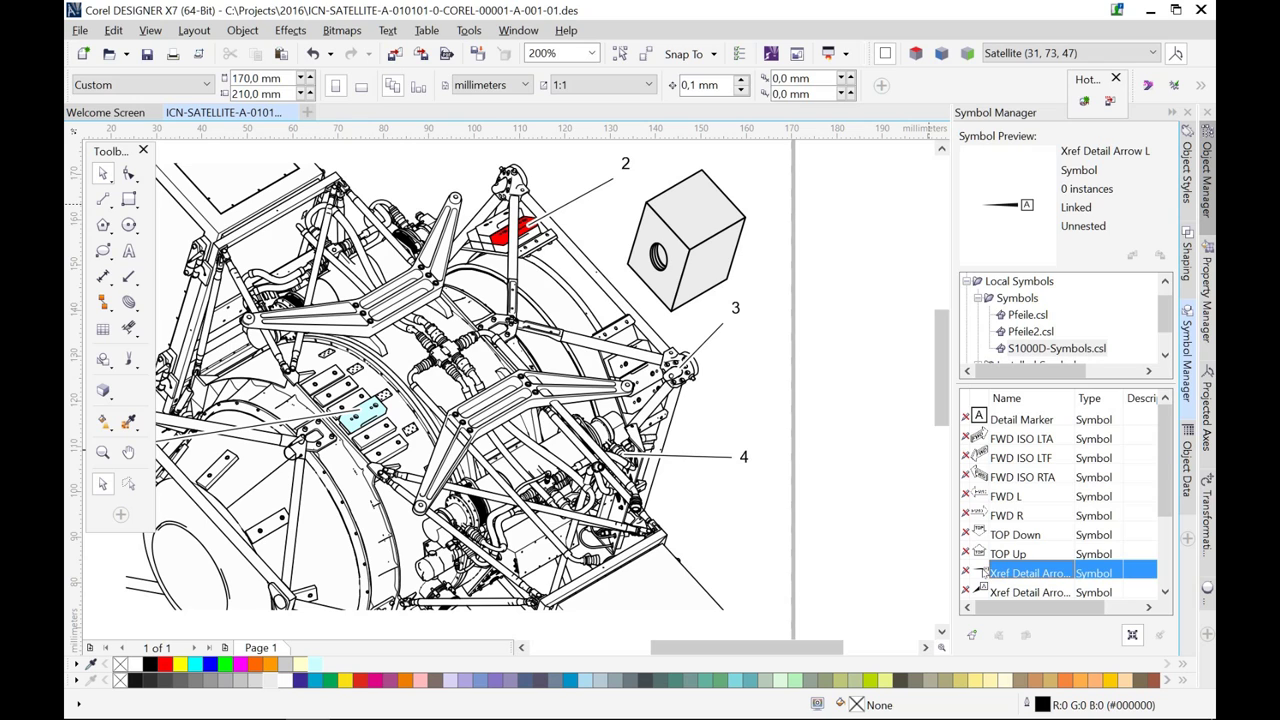
{"action": "left_click_drag", "start_coordinate": [714, 519], "coordinate": [721, 519]}
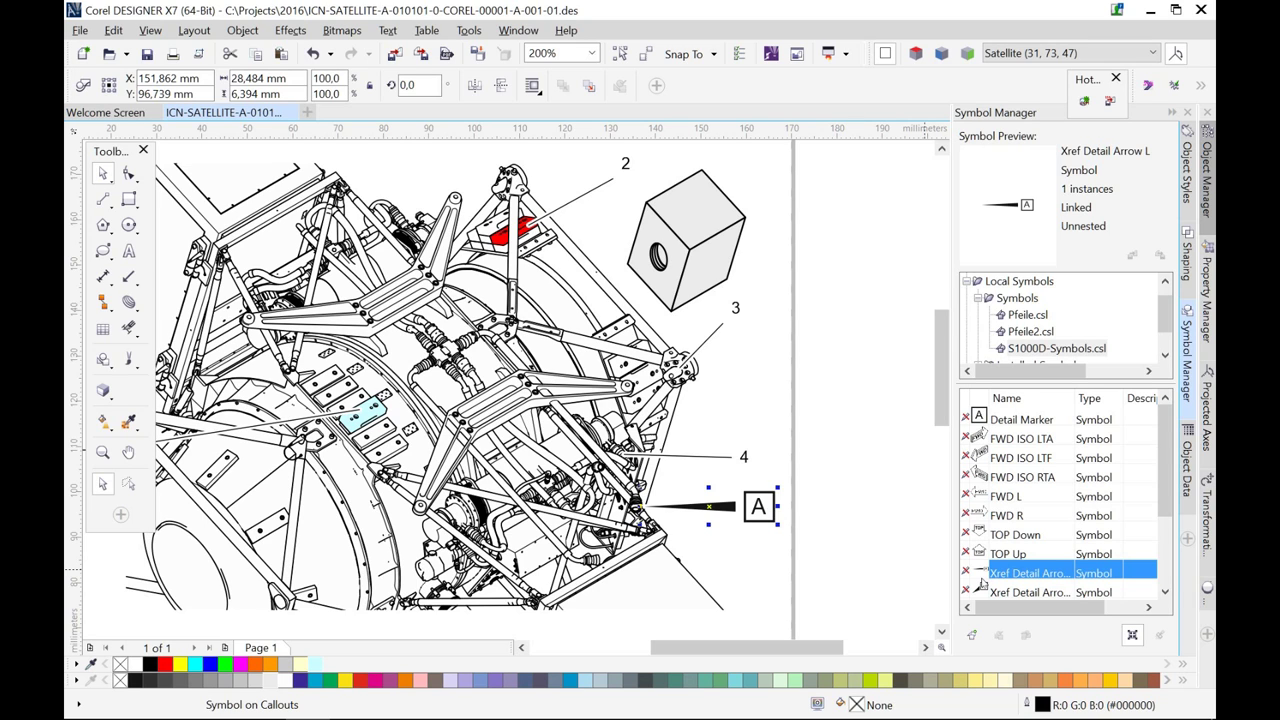
Step: Delete the grey cube callout group and place the FWD ISO LTF symbol at the upper right
{"action": "left_click", "coordinate": [716, 244]}
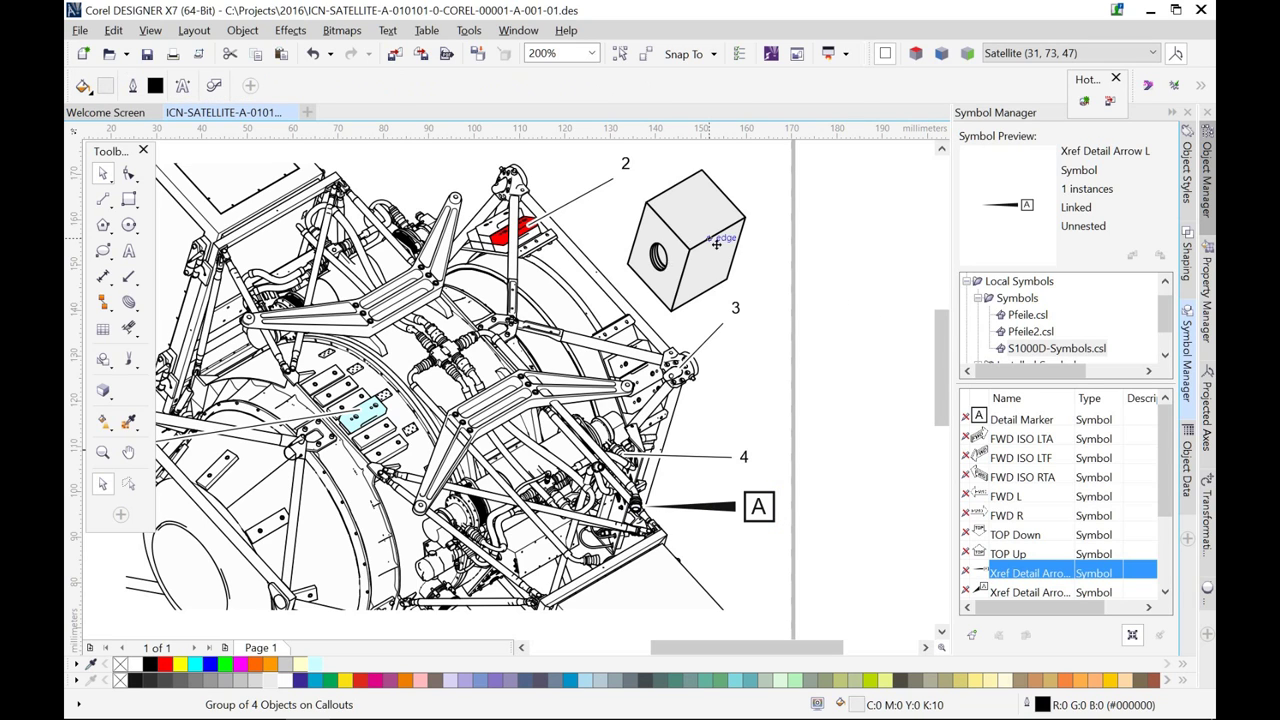
{"action": "key", "text": "Delete"}
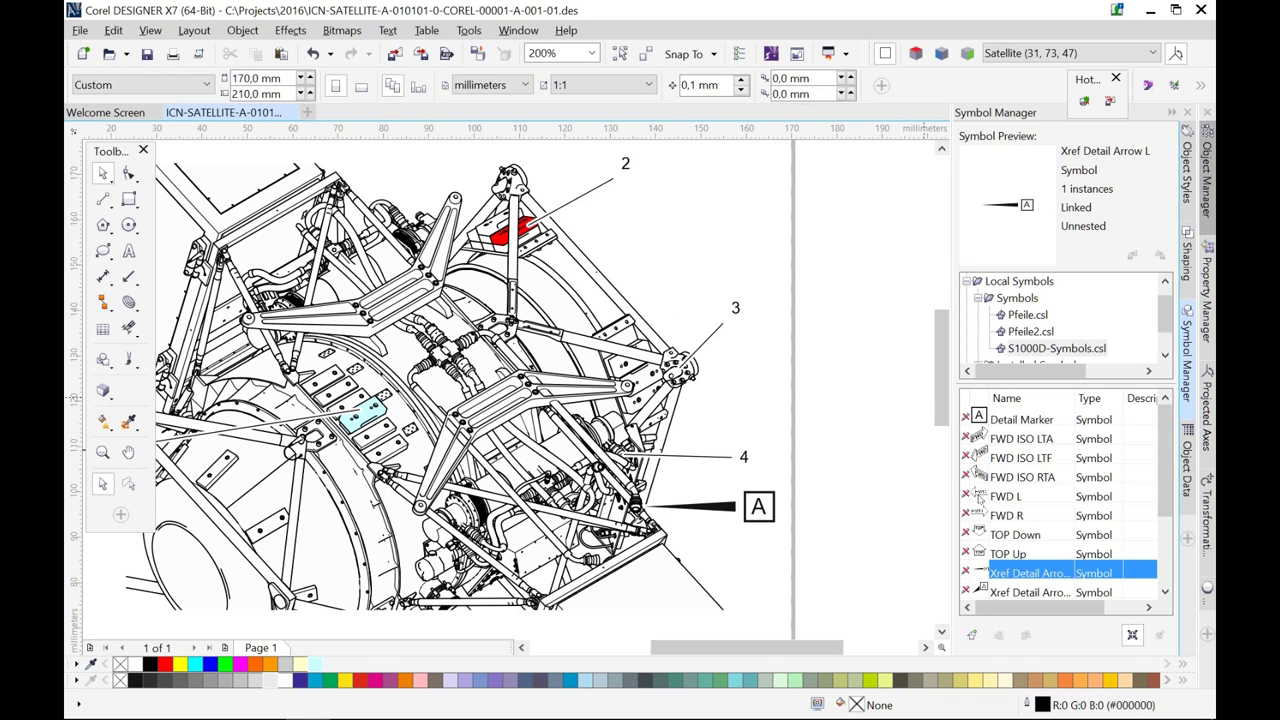
{"action": "left_click", "coordinate": [982, 455]}
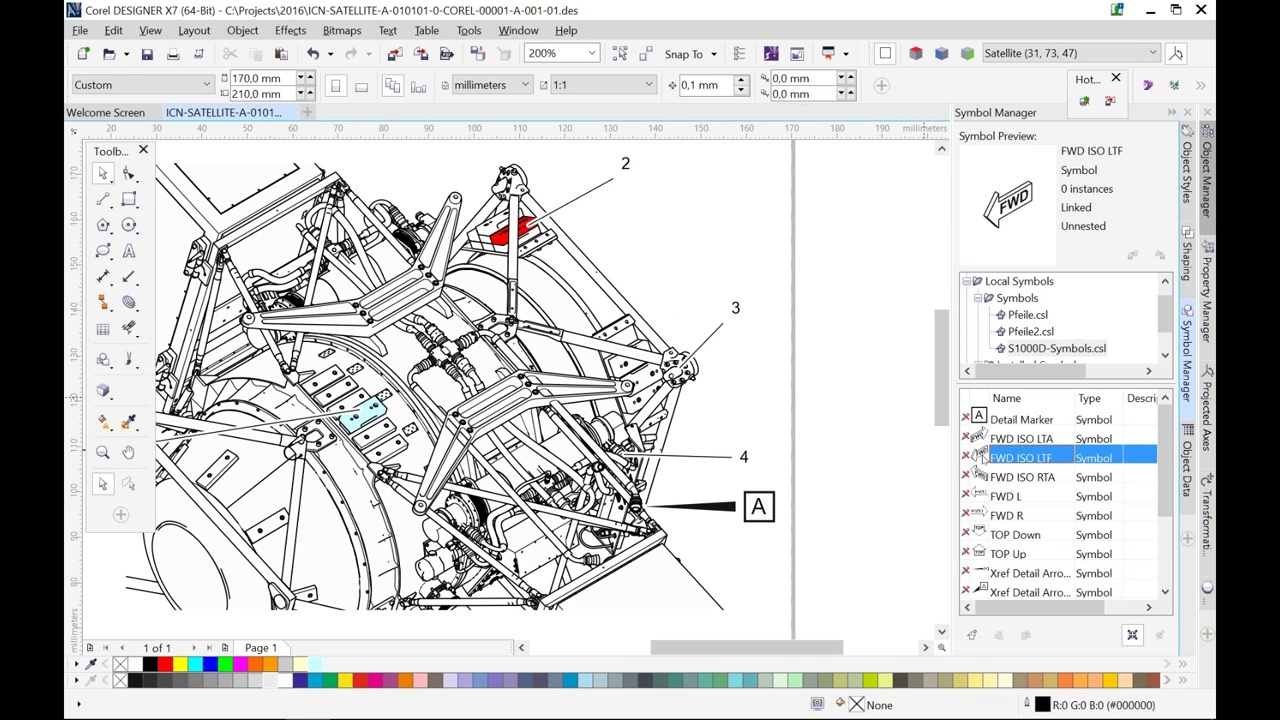
{"action": "left_click_drag", "start_coordinate": [982, 457], "coordinate": [700, 207]}
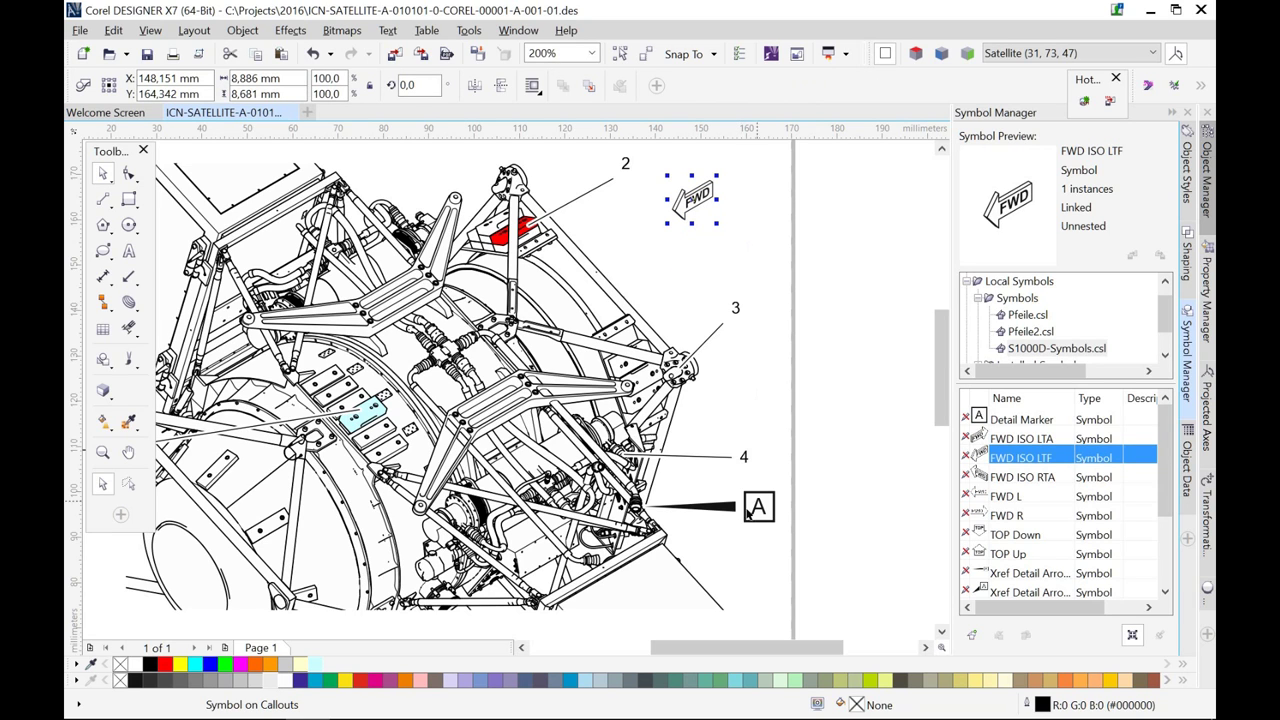
Step: Make detail arrow A a CGM hotspot with an APS ID and link DETL_A
{"action": "left_click", "coordinate": [737, 510]}
{"action": "left_click", "coordinate": [1084, 101]}
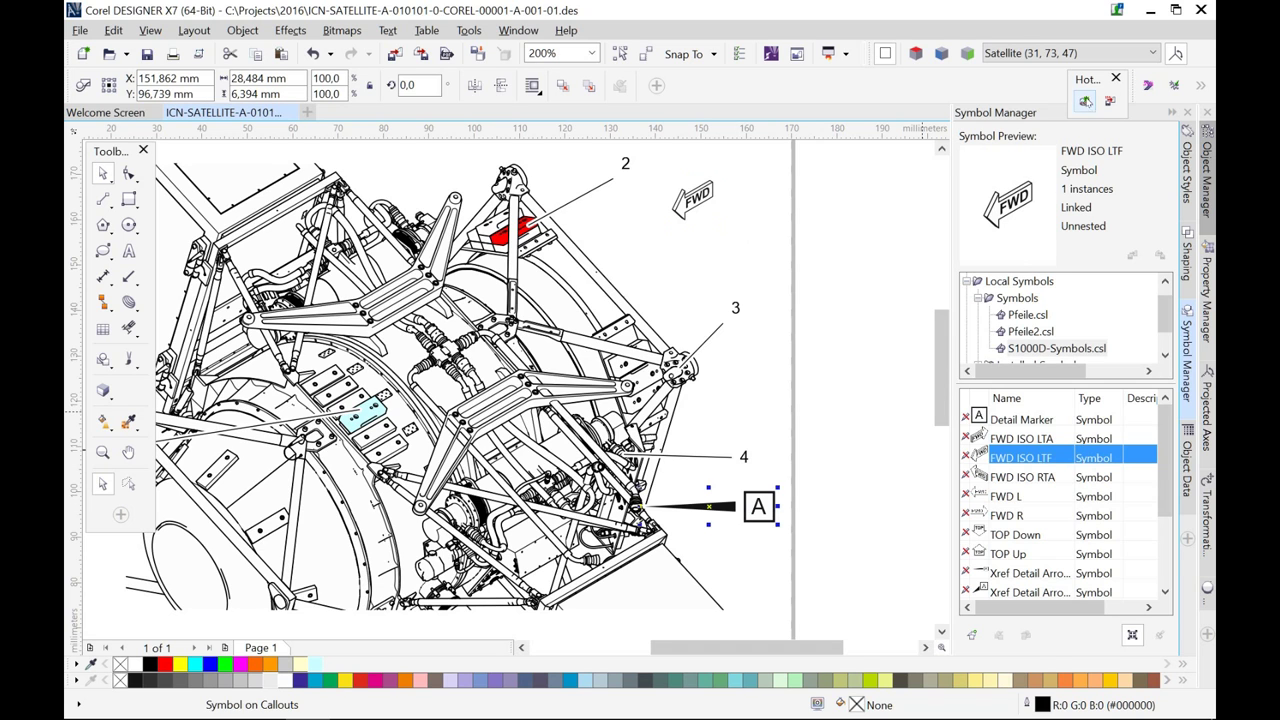
{"action": "left_click_drag", "start_coordinate": [659, 245], "coordinate": [895, 197]}
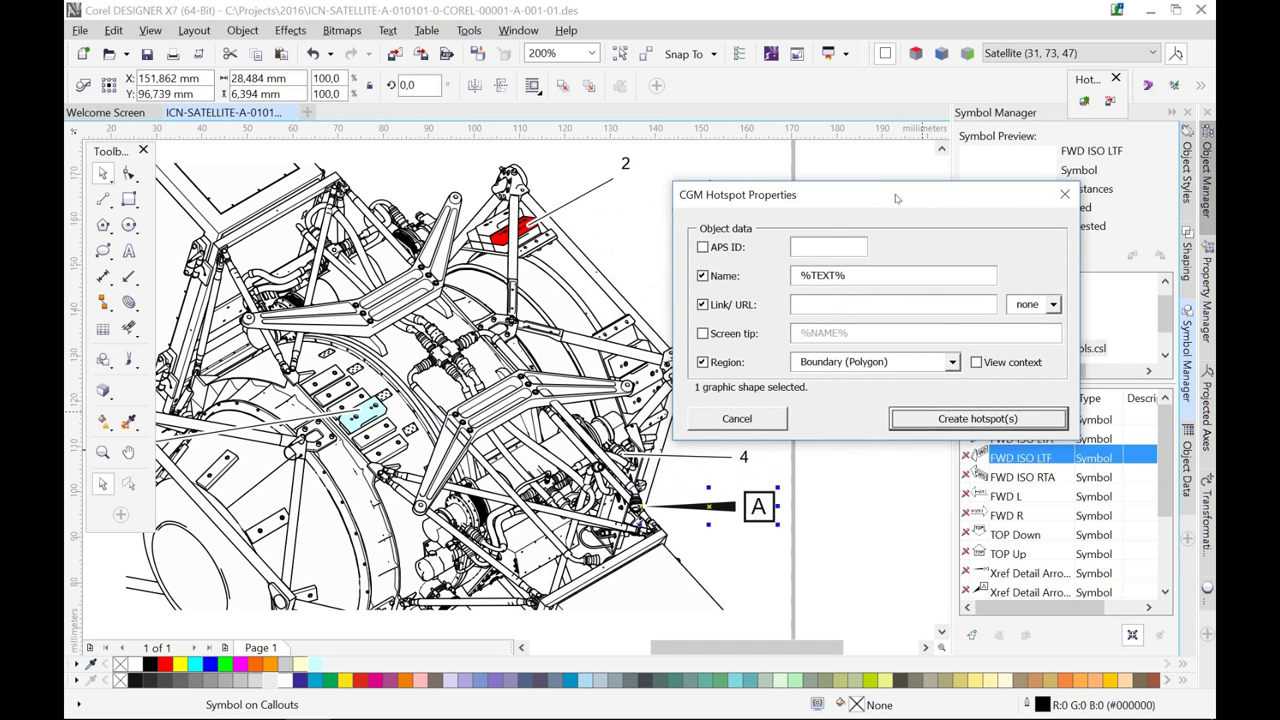
{"action": "left_click", "coordinate": [830, 304]}
{"action": "type", "text": "DETL"}
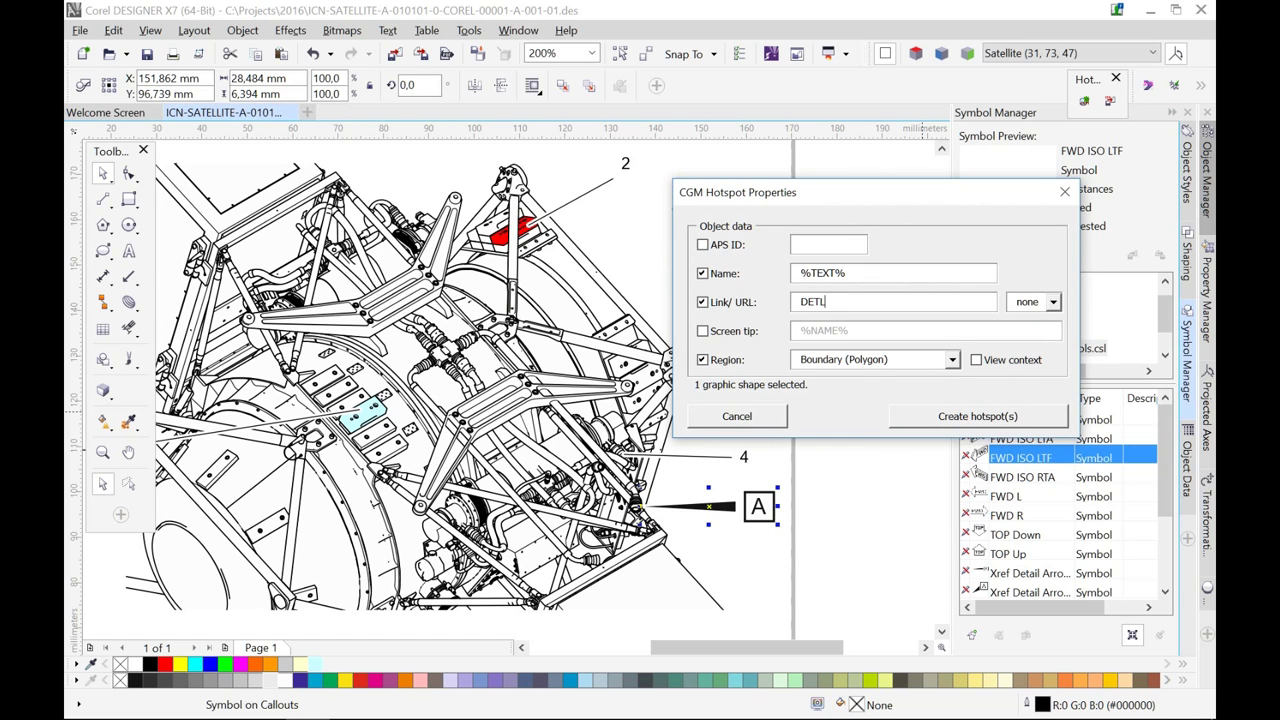
{"action": "type", "text": "_A"}
{"action": "left_click", "coordinate": [702, 245]}
{"action": "left_click", "coordinate": [927, 417]}
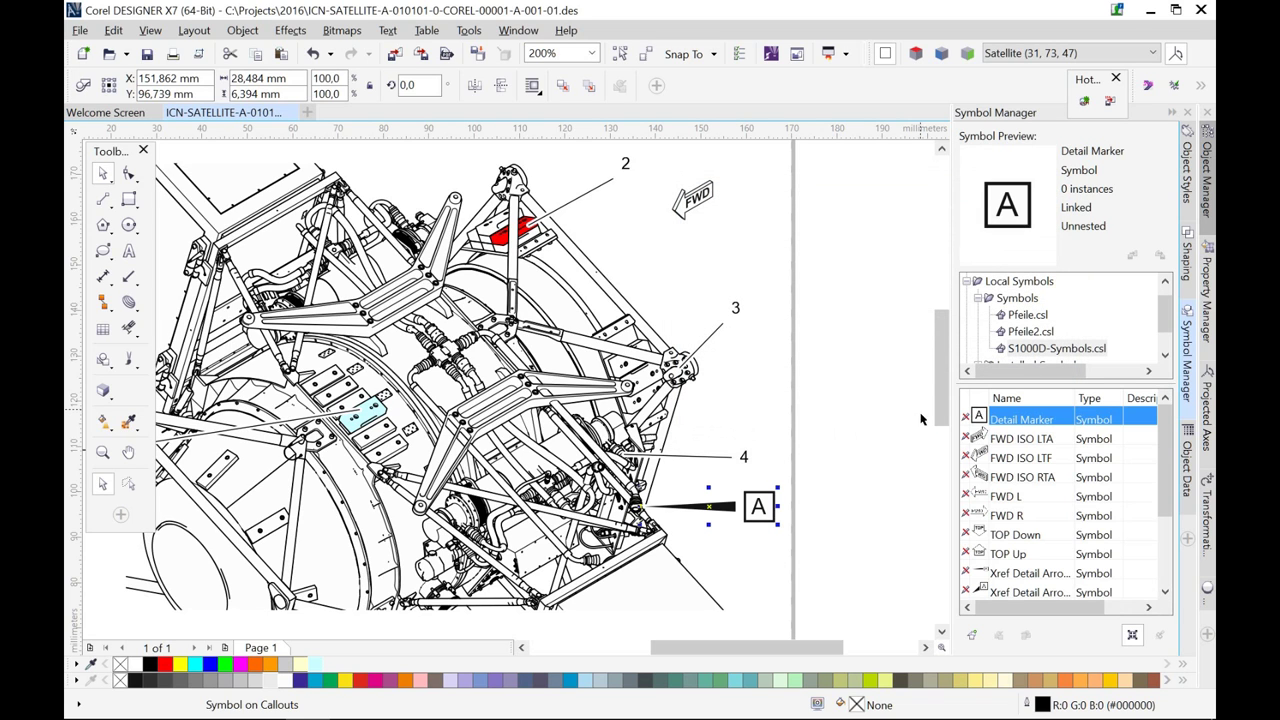
{"action": "left_click", "coordinate": [826, 448]}
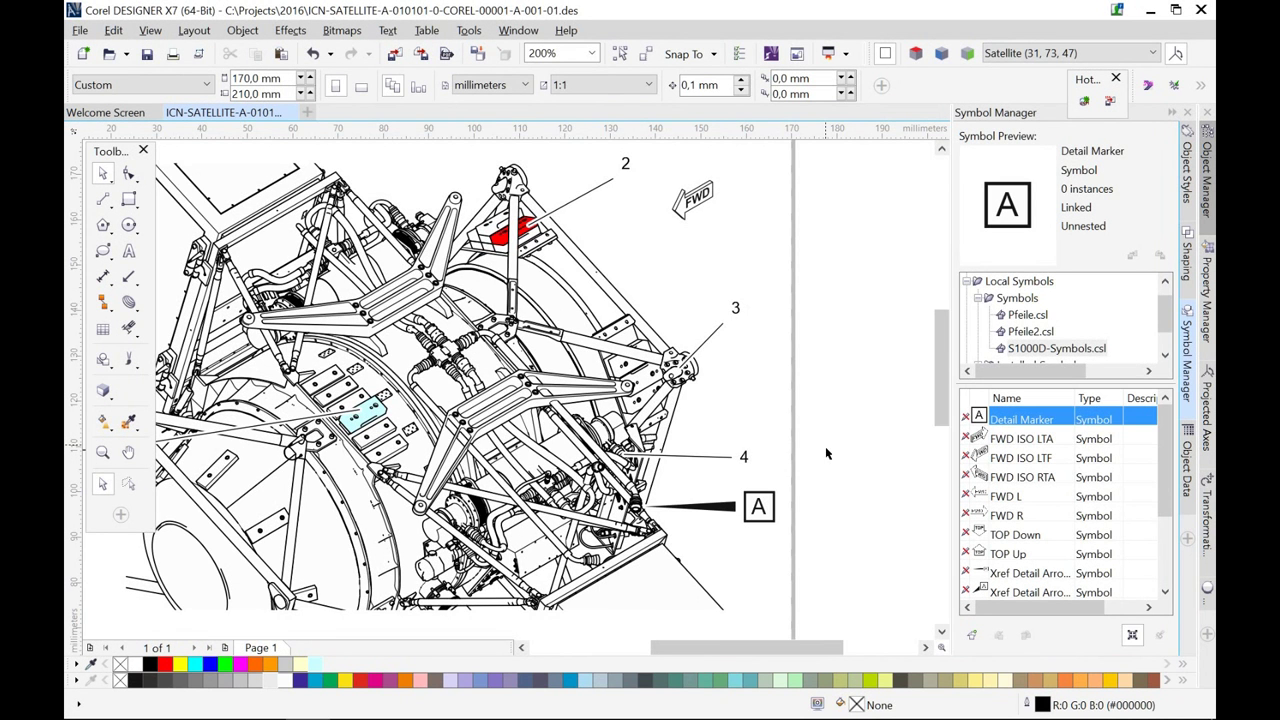
Step: Select all objects on the page and export them as CGM, choosing version S1000D issue 4.1
{"action": "key", "text": "shift+F4"}
{"action": "mouse_move", "coordinate": [267, 199]}
{"action": "left_mouse_down"}
{"action": "mouse_move", "coordinate": [460, 340]}
{"action": "mouse_move", "coordinate": [784, 526]}
{"action": "left_mouse_up"}
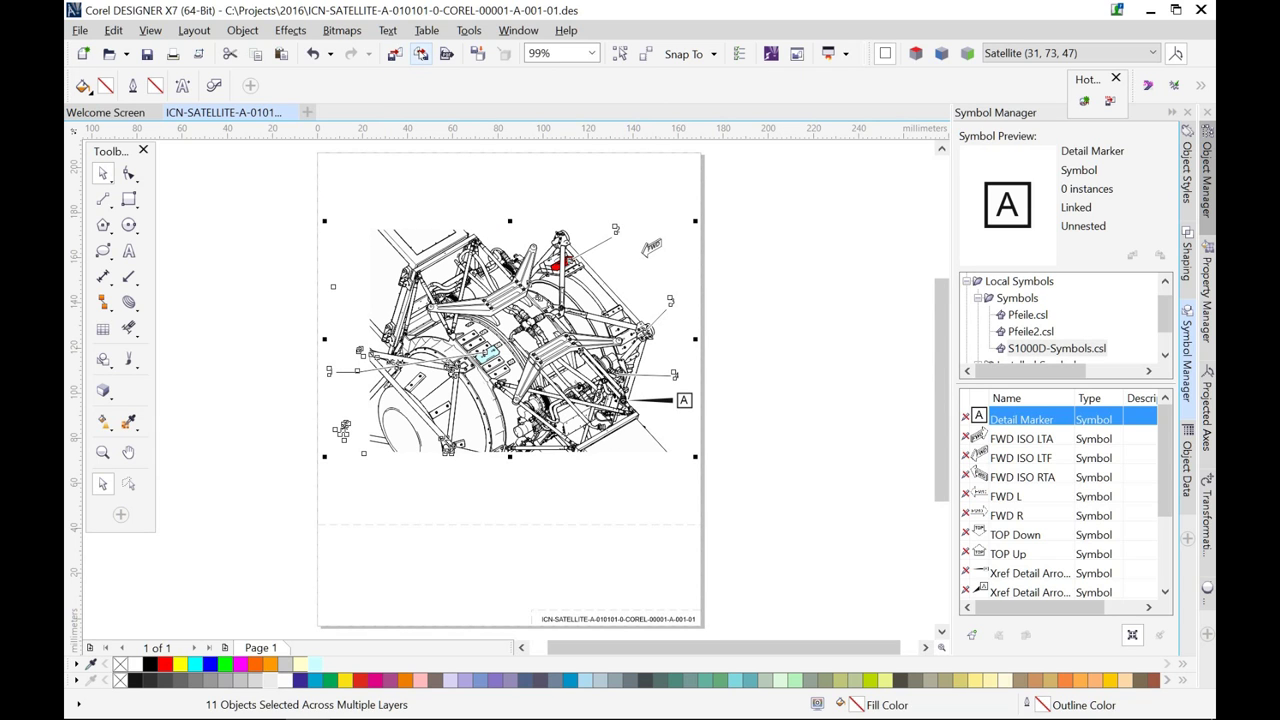
{"action": "key", "text": "ctrl+e"}
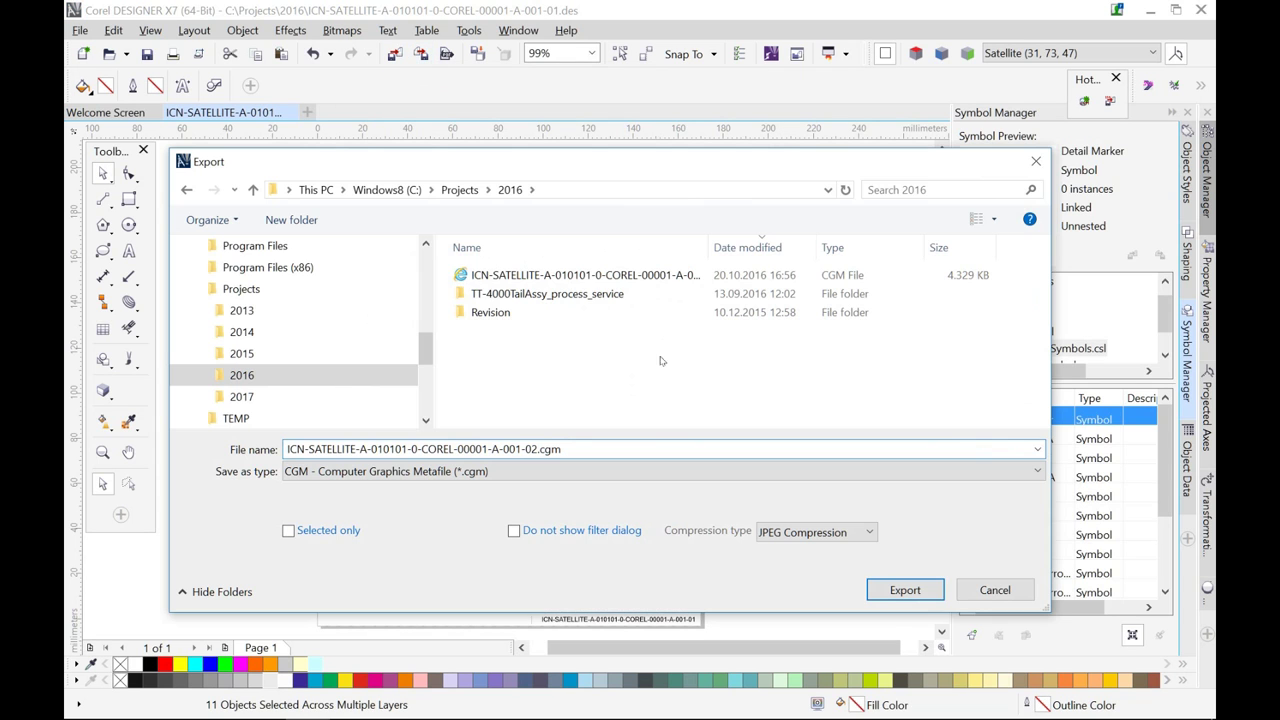
{"action": "left_click", "coordinate": [590, 450]}
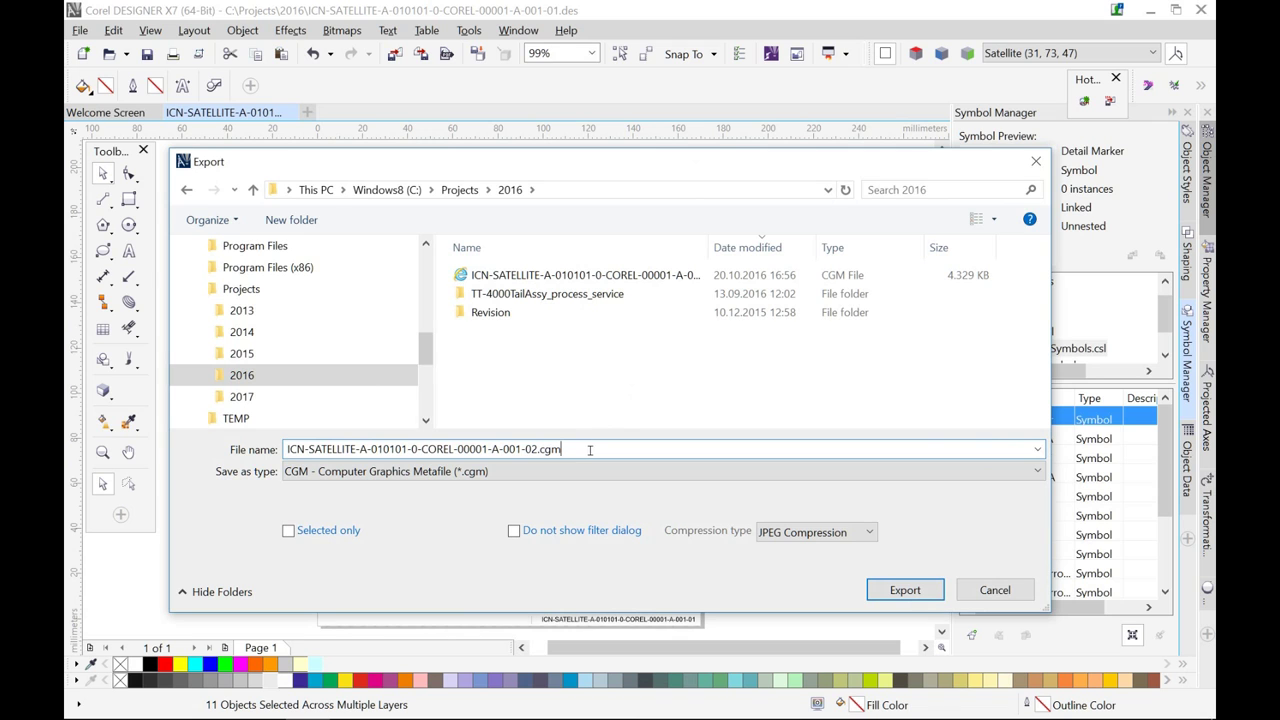
{"action": "left_click", "coordinate": [901, 591]}
{"action": "left_click", "coordinate": [761, 303]}
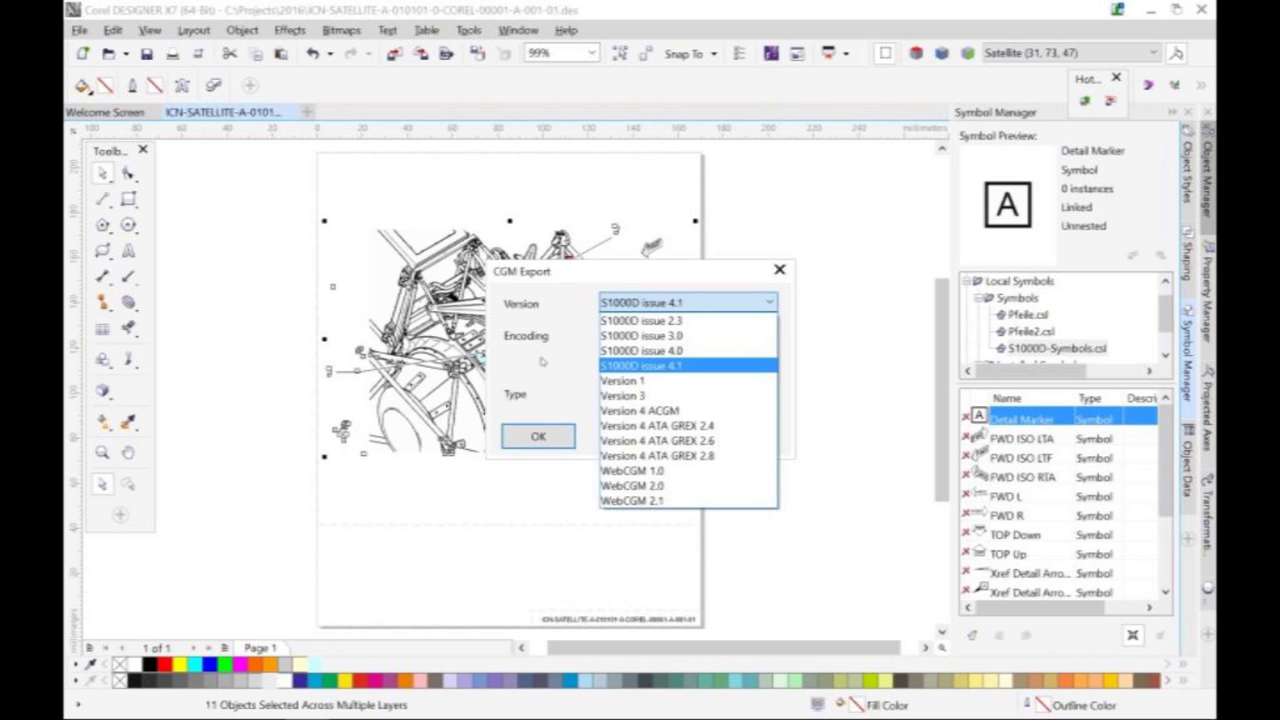
Step: Keep S1000D issue 4.1 as the CGM version
{"action": "left_click", "coordinate": [541, 362]}
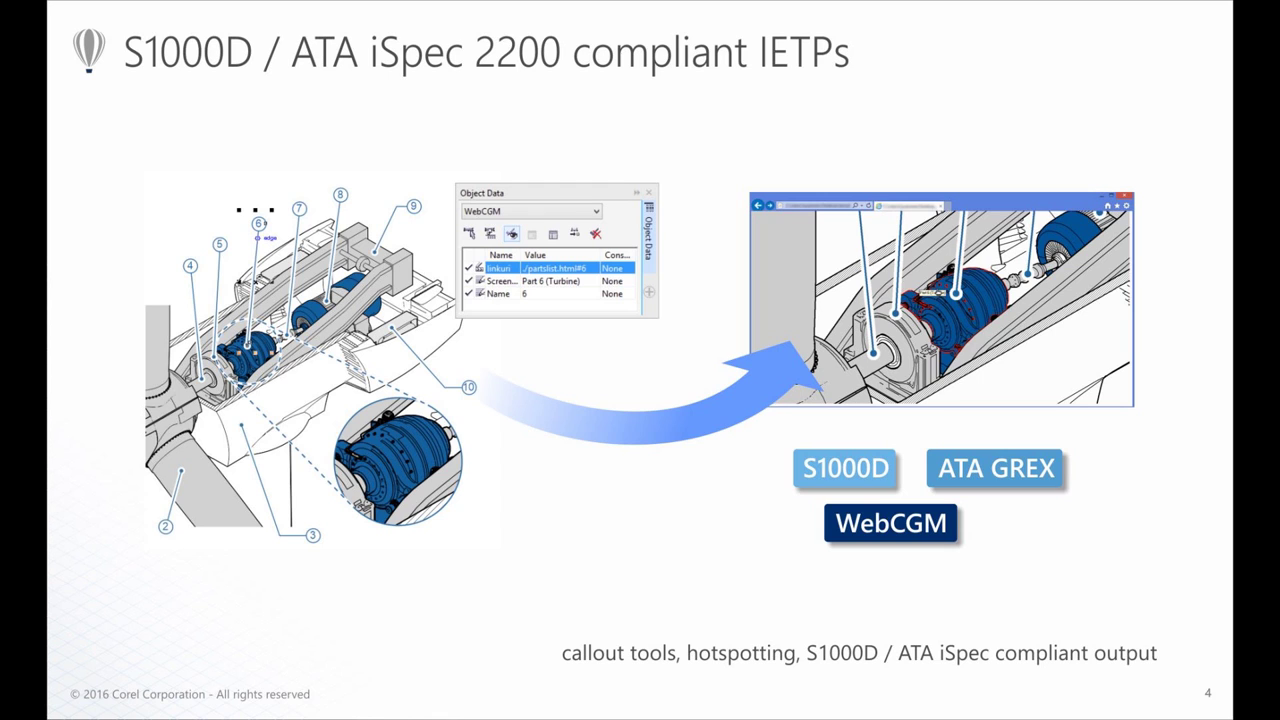
Step: Advance the slideshow to slide 7, the Visual Technical Communication diagram
{"action": "key", "text": "Right"}
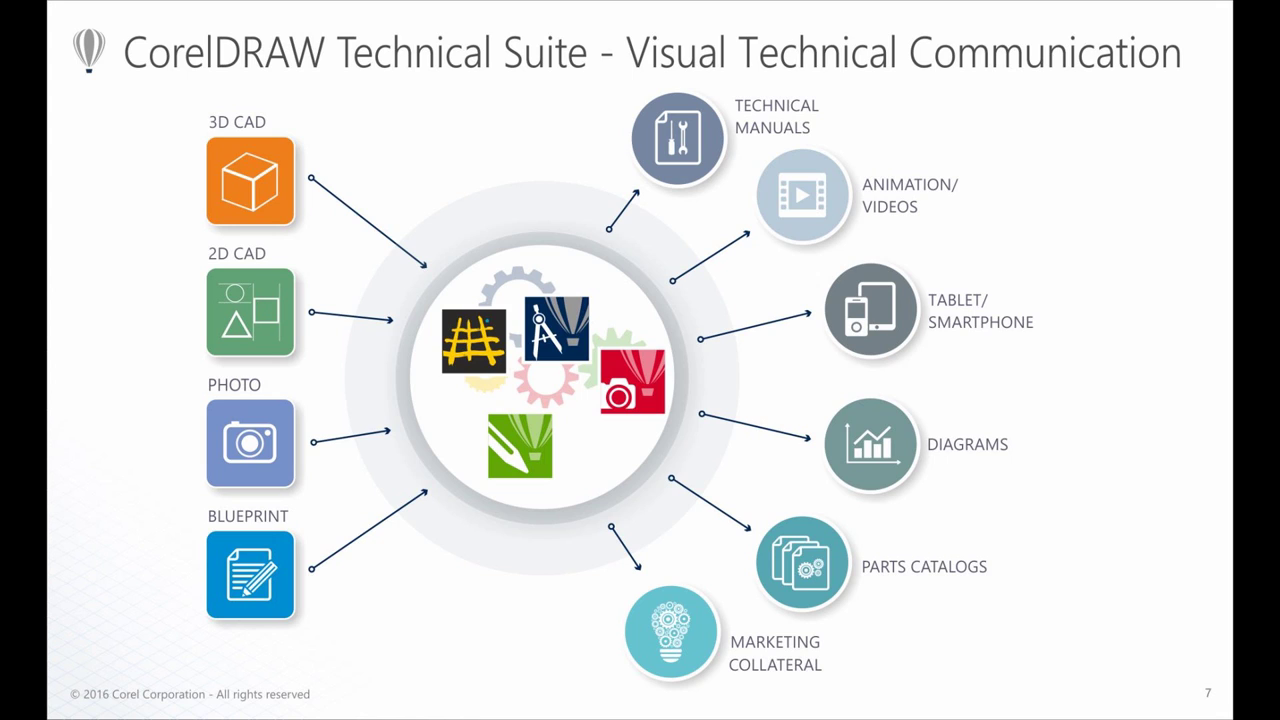
{"action": "key", "text": "Right"}
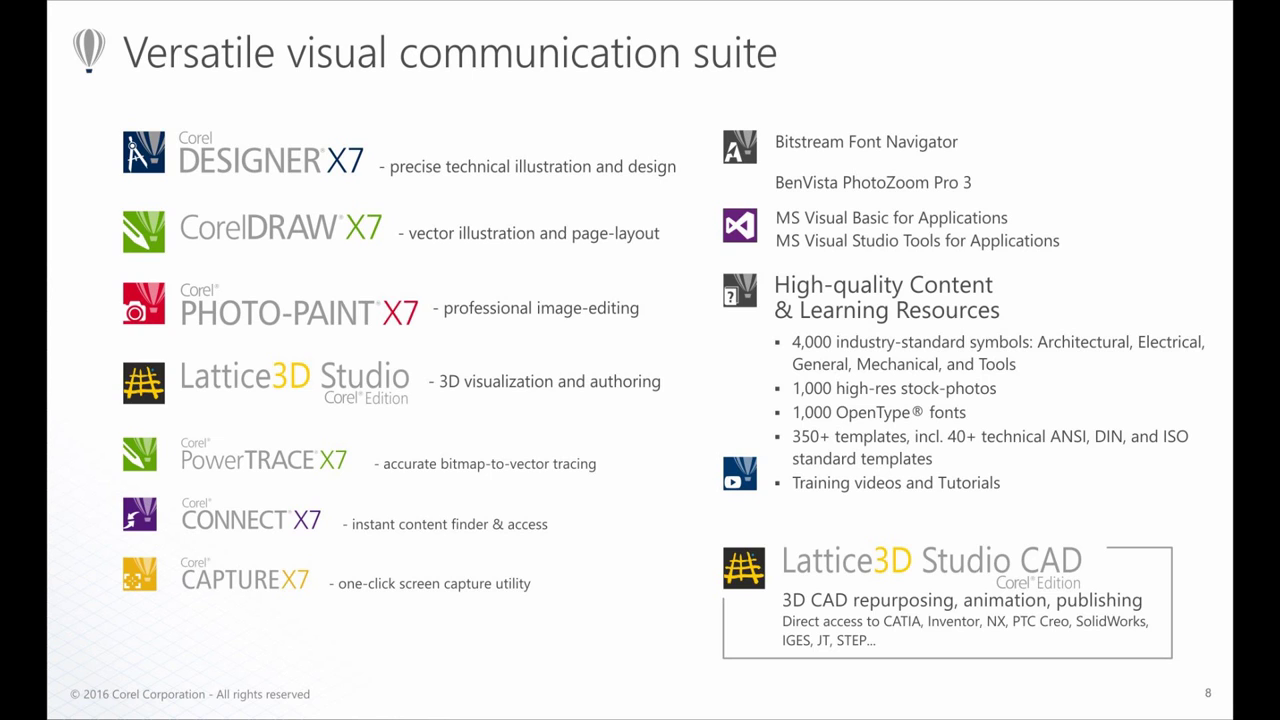
{"action": "key", "text": "Right"}
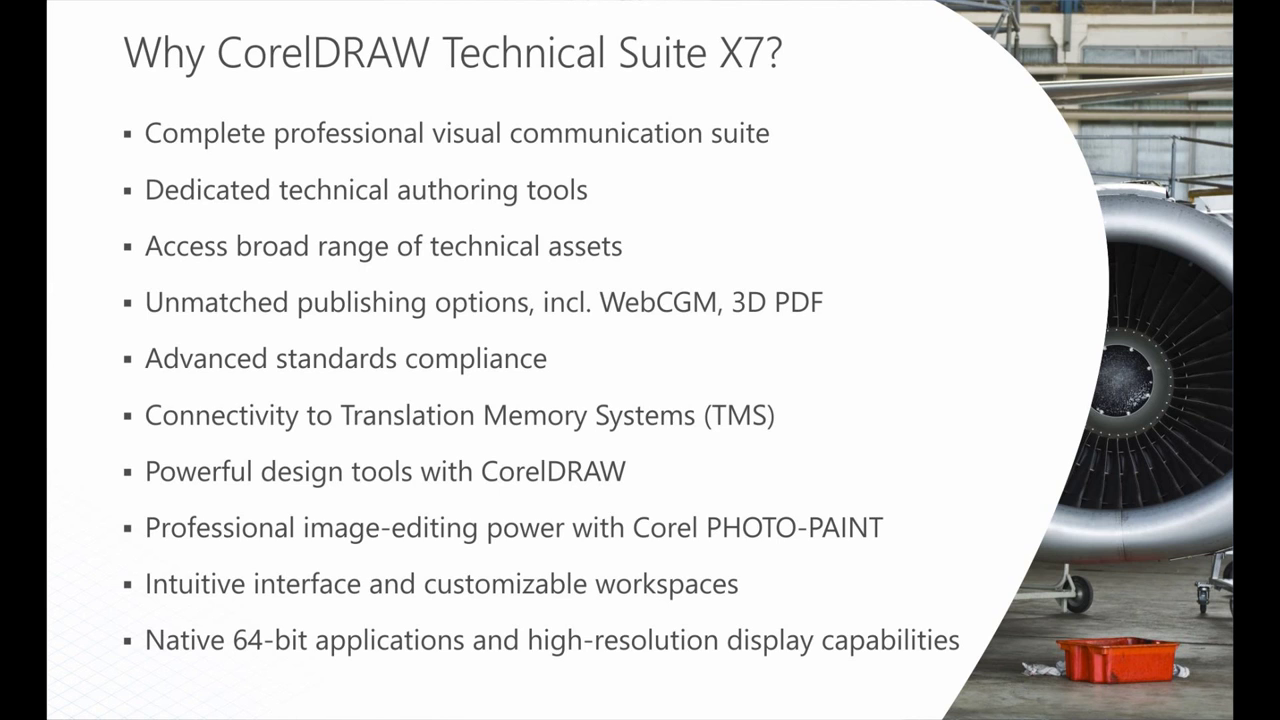
{"action": "key", "text": "Right"}
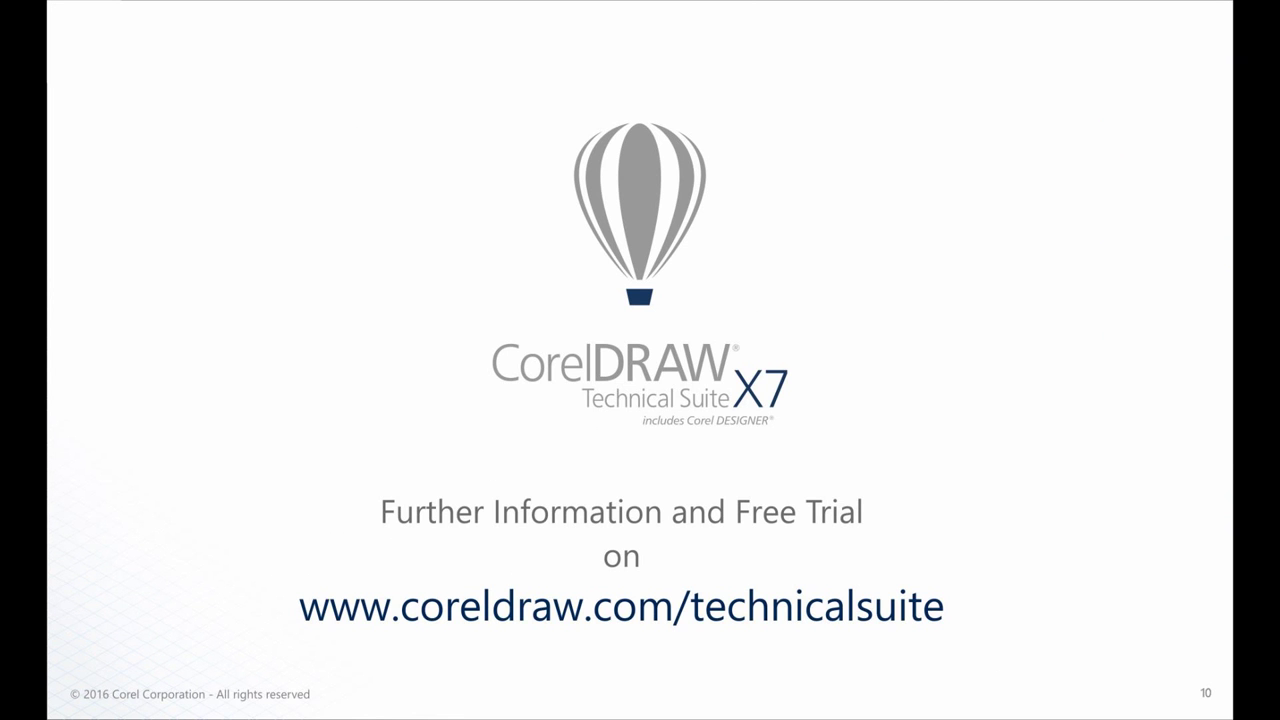